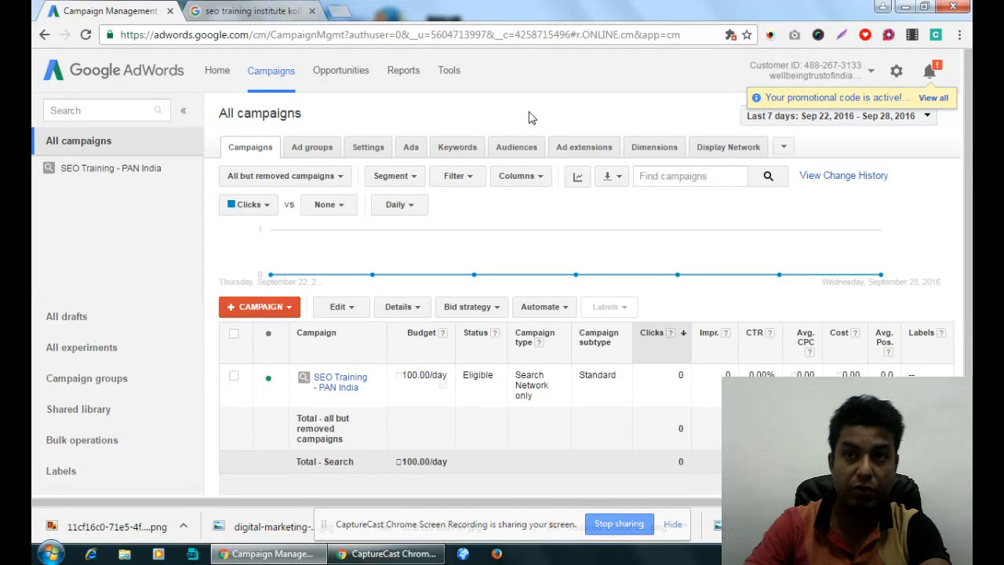
- Open competeinfotechacademy.com in a new browser tab and go to its Courses page
{"action": "left_click", "coordinate": [339, 11]}
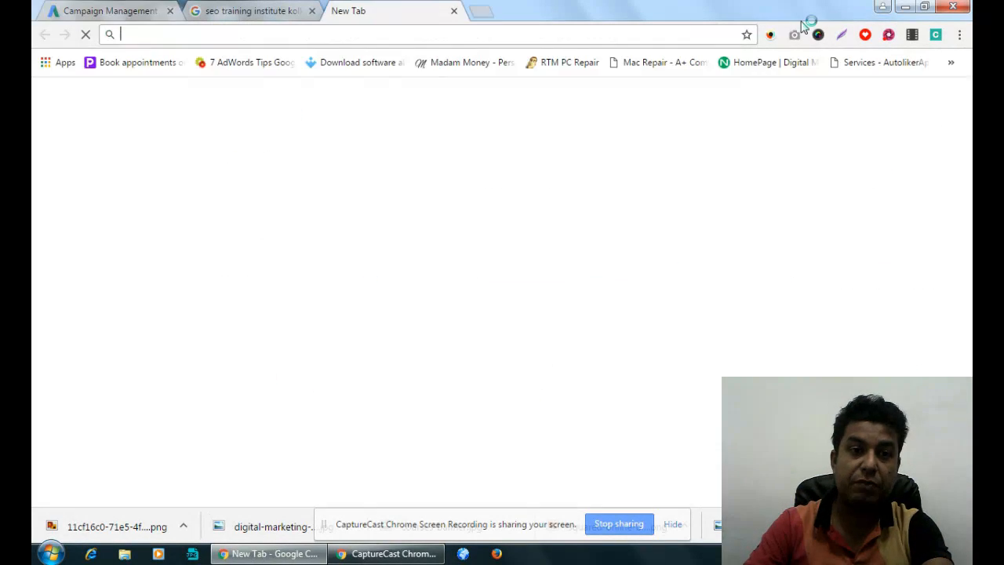
{"action": "type", "text": "compet"}
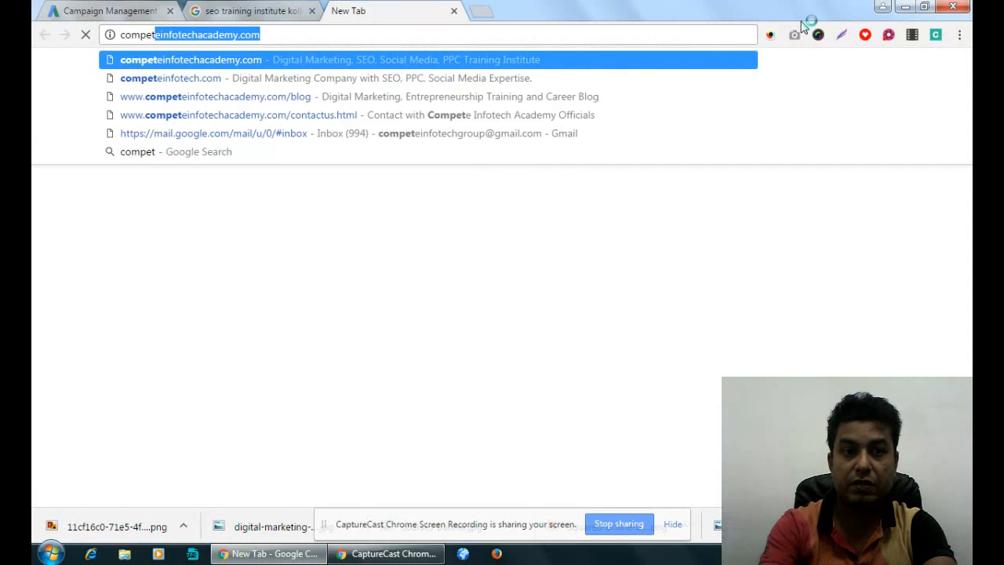
{"action": "key", "text": "Return"}
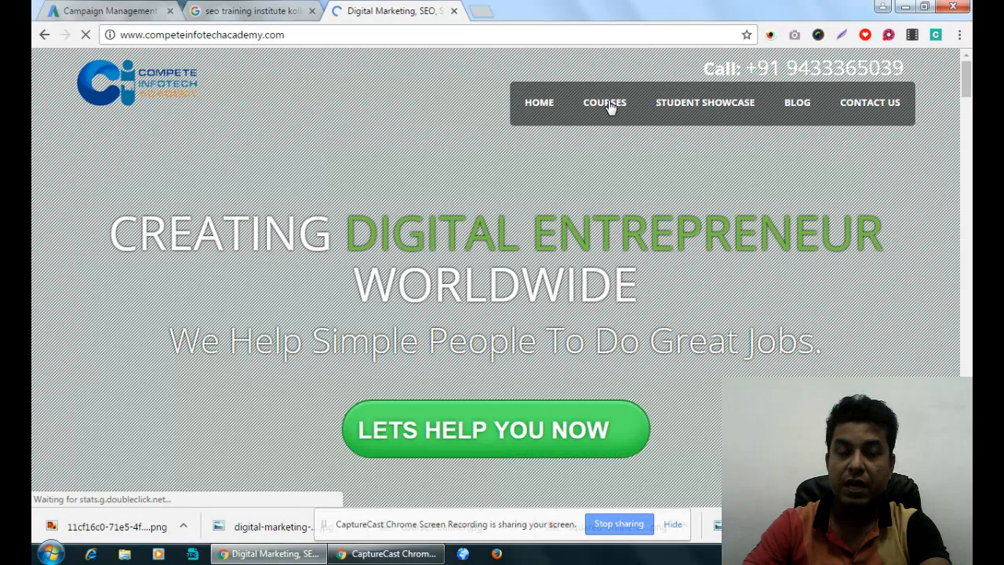
{"action": "left_click", "coordinate": [609, 104]}
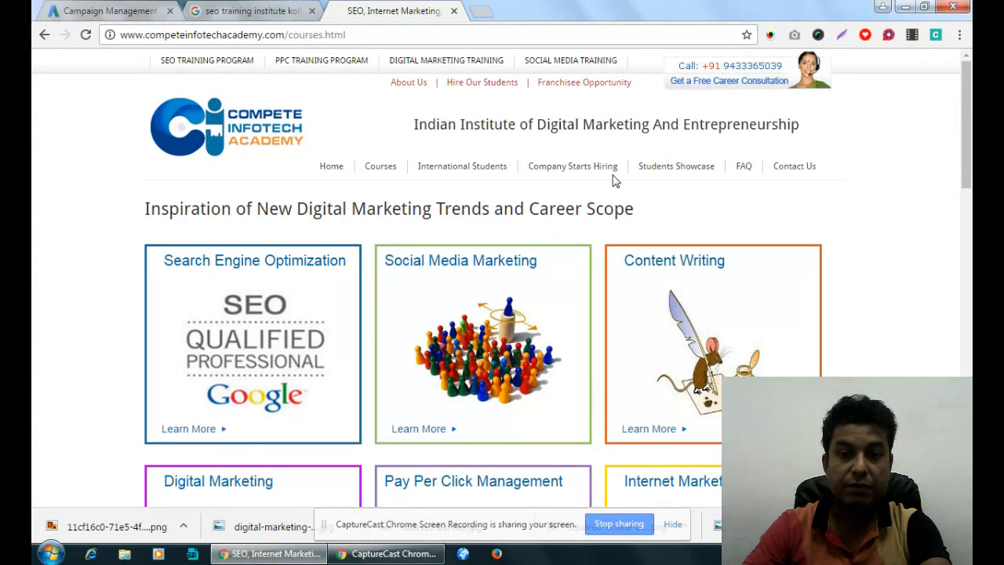
- Look through the academy's Content Writing course page and close the site
{"action": "scroll", "coordinate": [614, 182], "scroll_direction": "down", "scroll_amount": 1}
{"action": "left_click", "coordinate": [665, 192]}
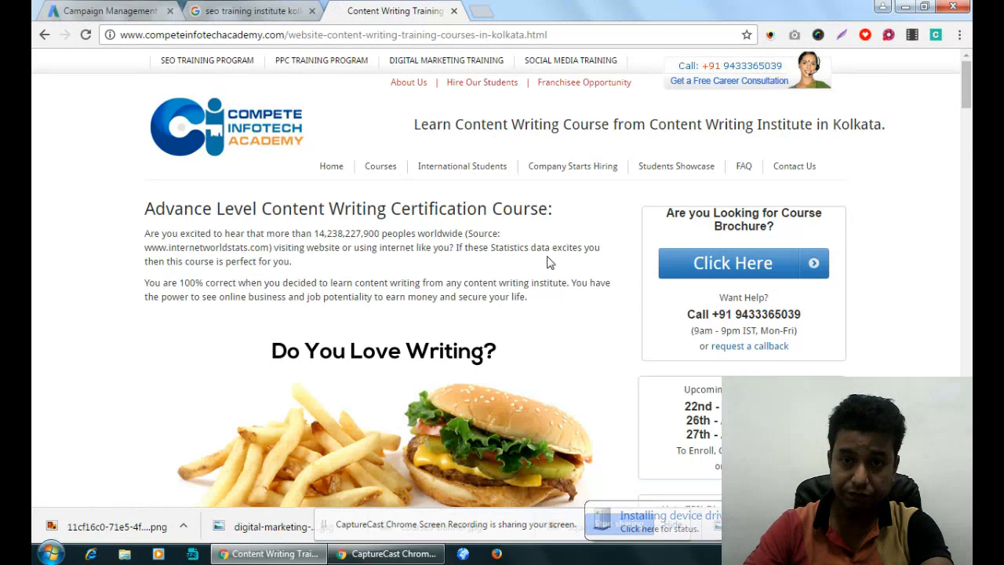
{"action": "scroll", "coordinate": [548, 263], "scroll_direction": "down", "scroll_amount": 20}
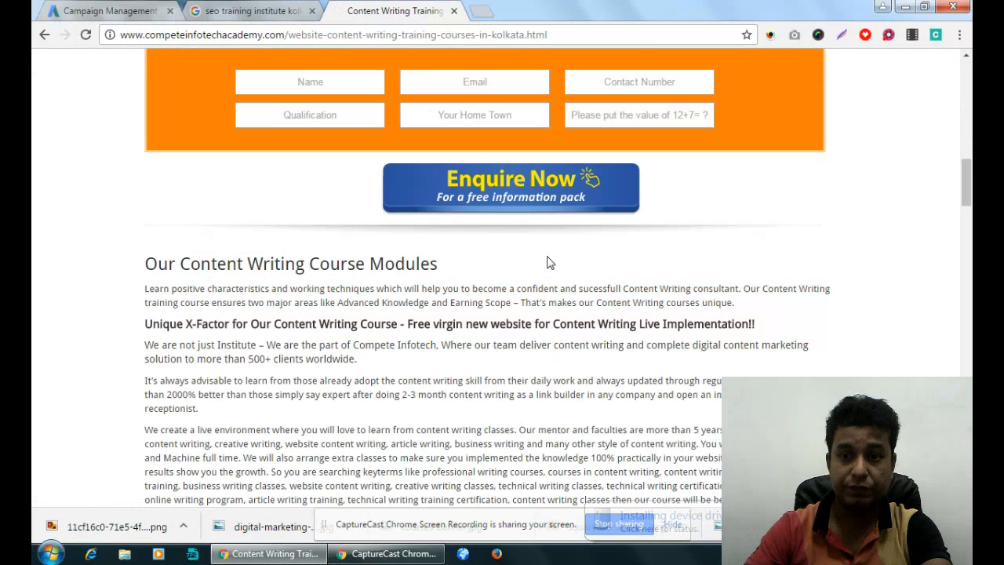
{"action": "scroll", "coordinate": [547, 263], "scroll_direction": "down", "scroll_amount": 6}
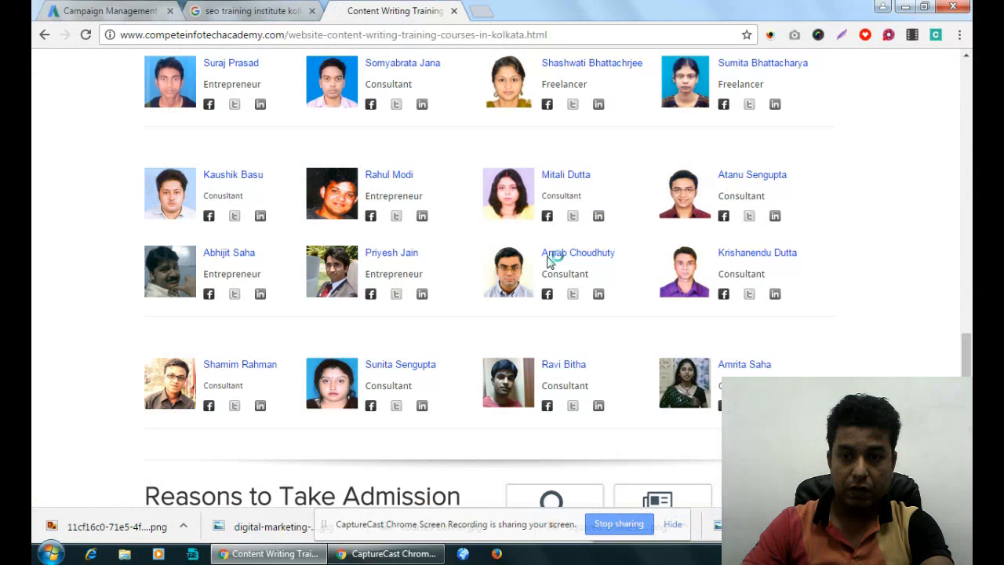
{"action": "scroll", "coordinate": [549, 254], "scroll_direction": "up", "scroll_amount": 20}
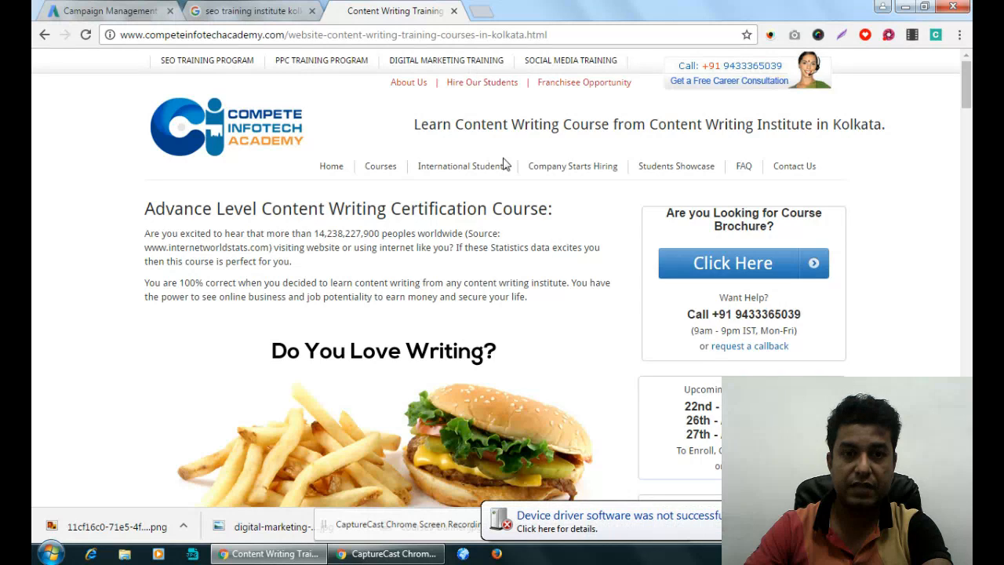
{"action": "left_click", "coordinate": [454, 11]}
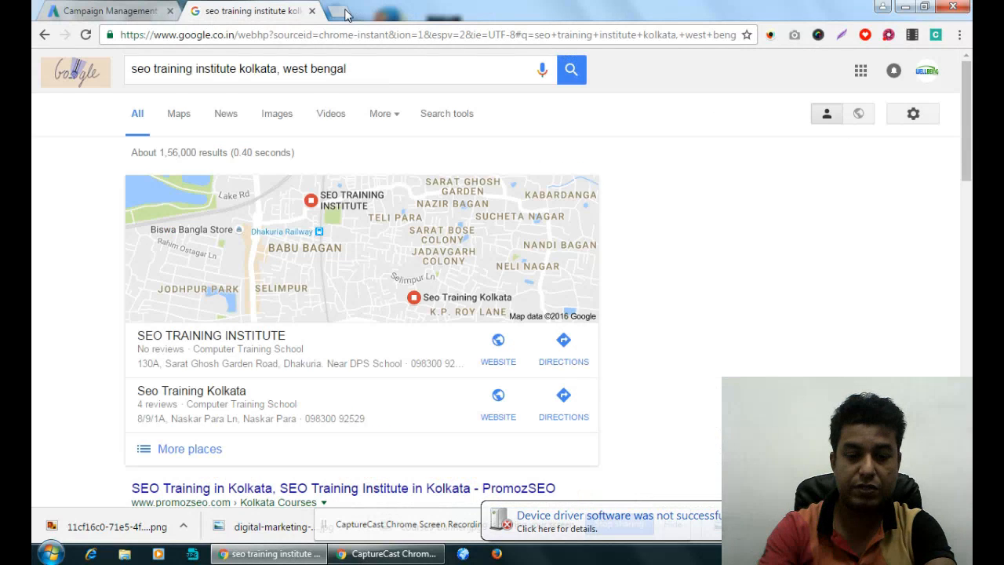
- Open mindstairs.com in a new browser tab
{"action": "left_click", "coordinate": [344, 12]}
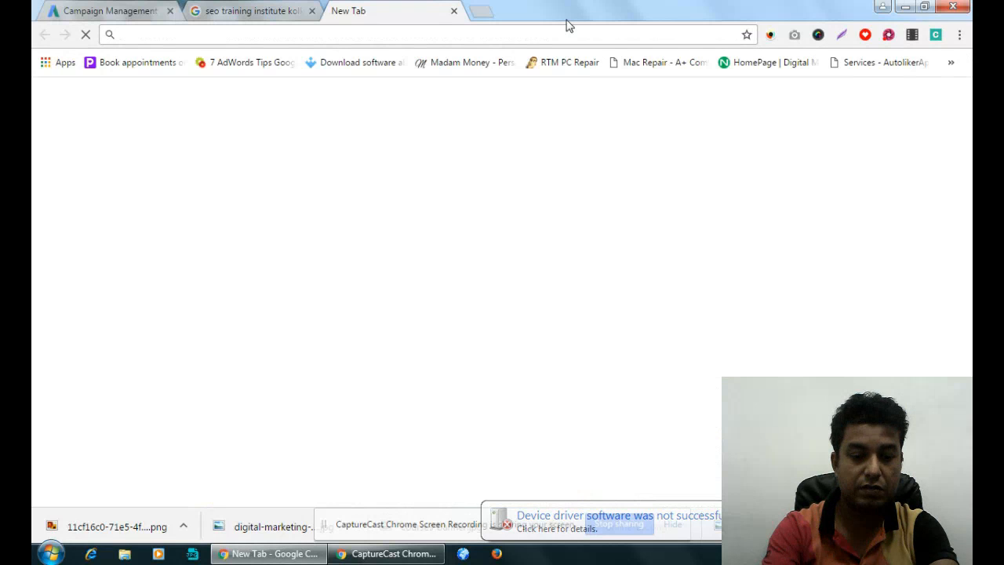
{"action": "type", "text": "mind"}
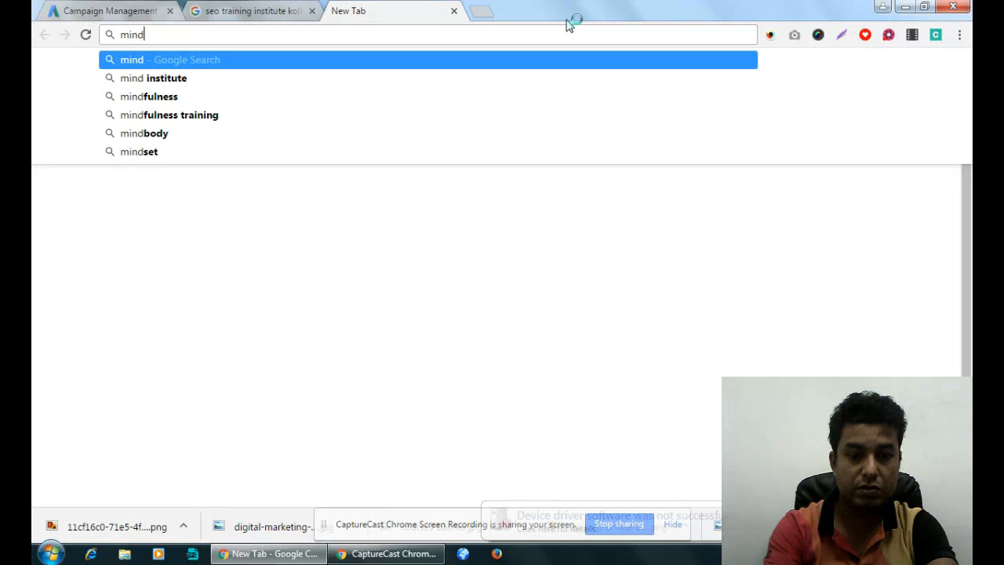
{"action": "type", "text": "stairs."}
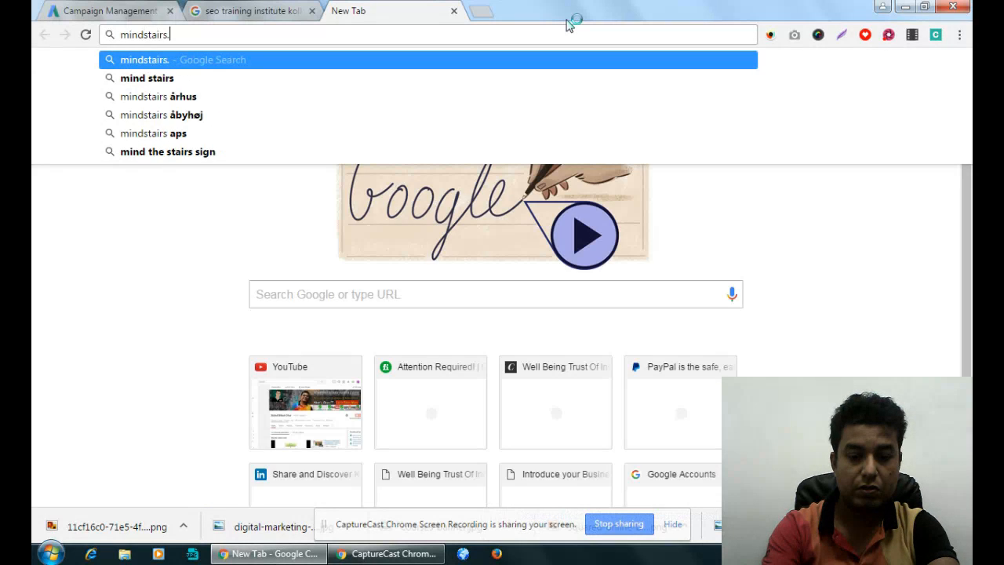
{"action": "type", "text": "com"}
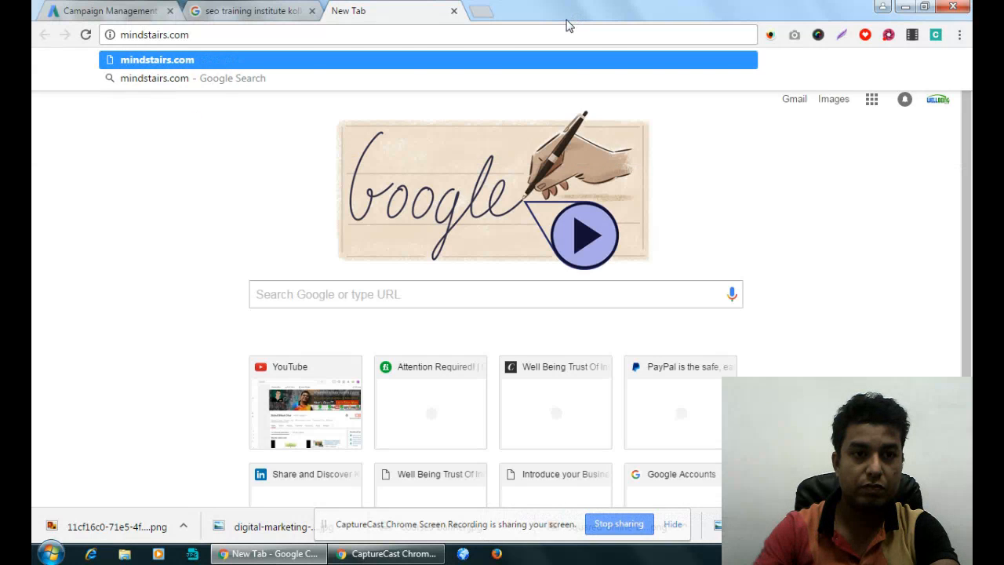
{"action": "key", "text": "Return"}
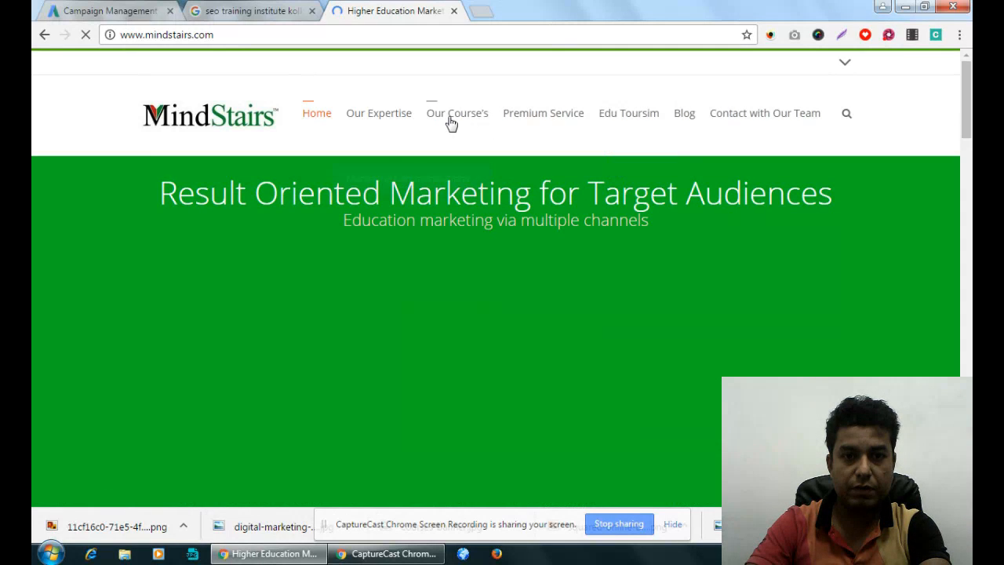
- Open the MindStairs Digital Marketing Training course page and look through its content as the landing page
{"action": "mouse_move", "coordinate": [455, 124]}
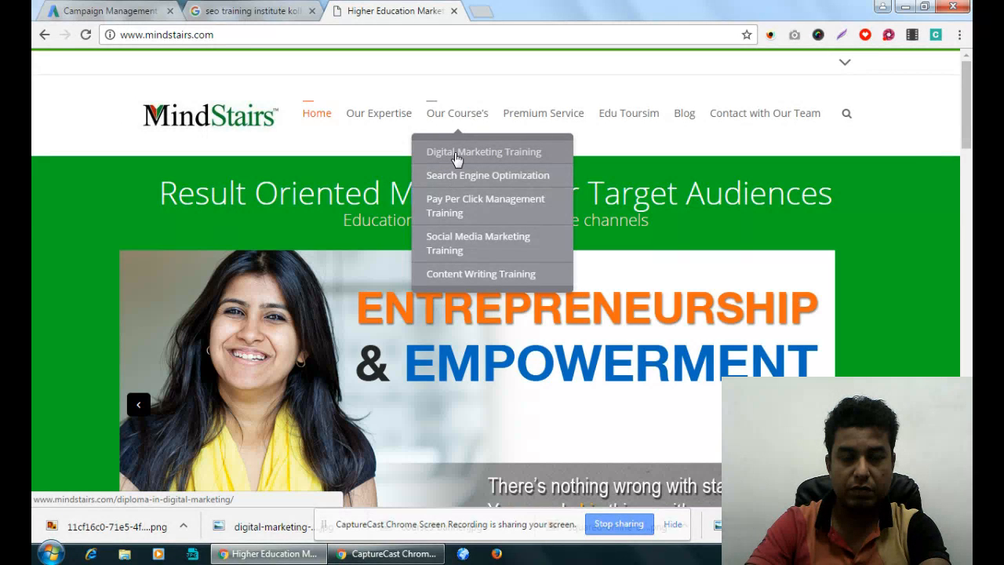
{"action": "left_click", "coordinate": [456, 157]}
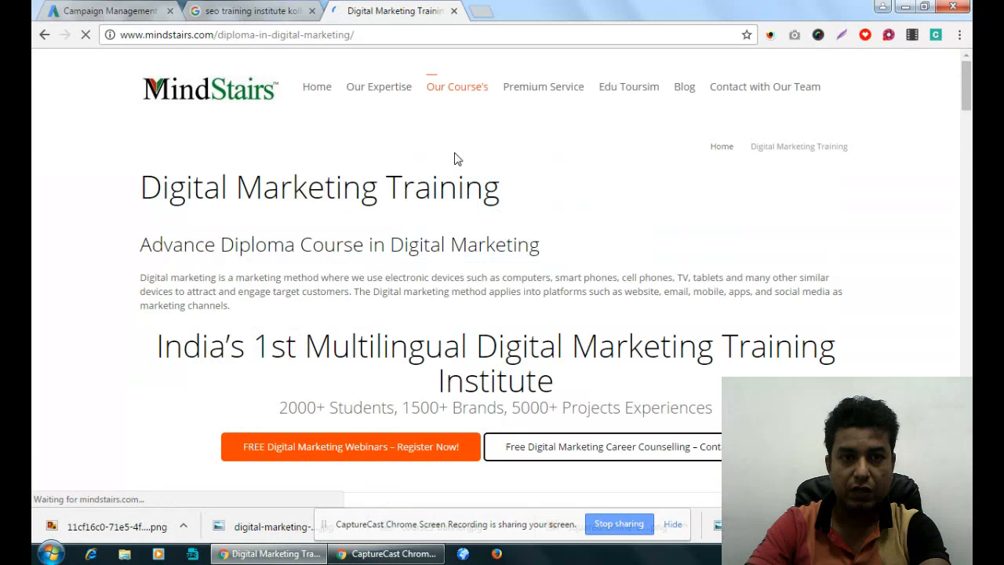
{"action": "scroll", "coordinate": [612, 201], "scroll_direction": "down", "scroll_amount": 8}
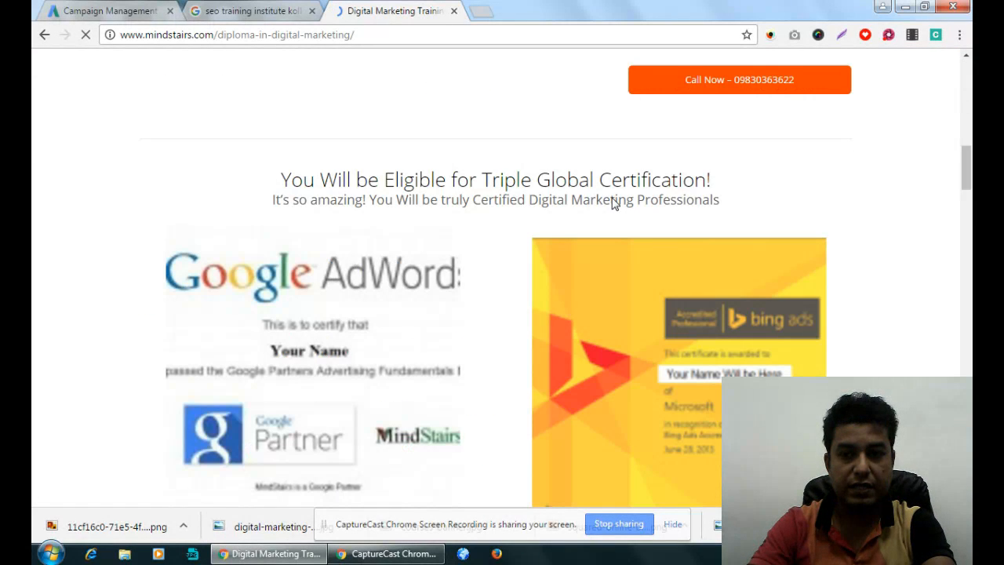
{"action": "scroll", "coordinate": [614, 203], "scroll_direction": "down", "scroll_amount": 5}
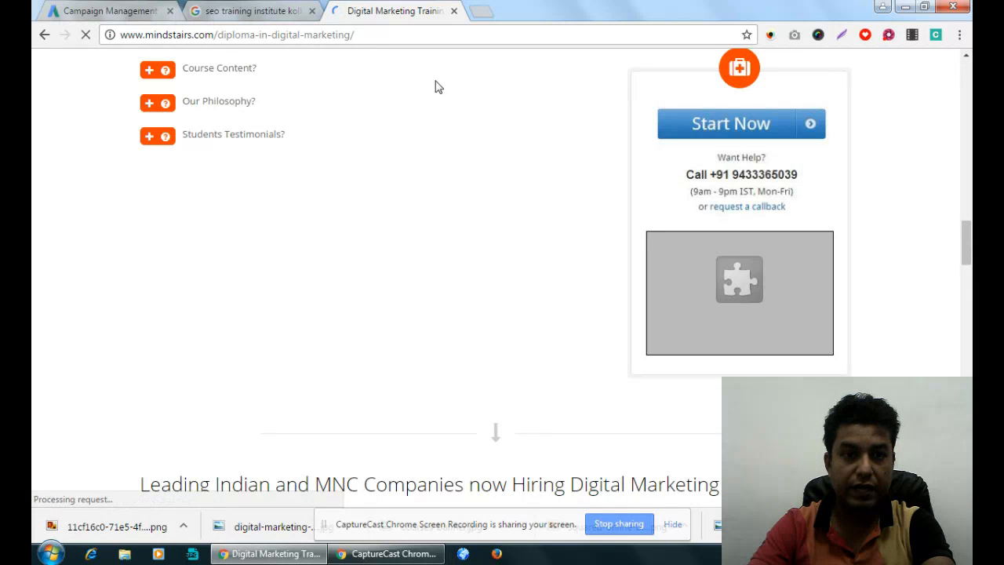
{"action": "left_click", "coordinate": [361, 35]}
- Return to the Google AdWords campaign list and start a new campaign of the Search Network only type
{"action": "left_click", "coordinate": [140, 12]}
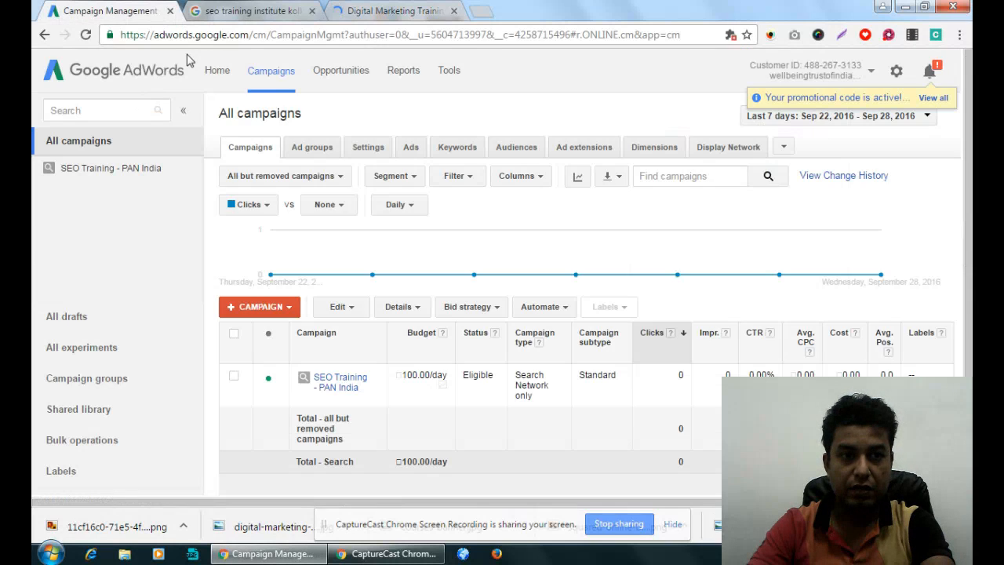
{"action": "left_click", "coordinate": [262, 308]}
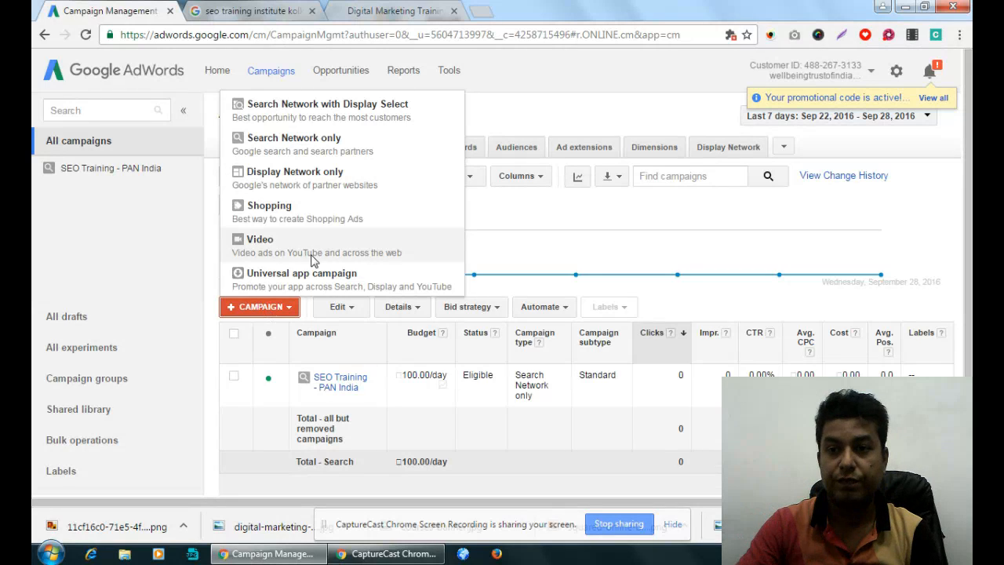
{"action": "left_click", "coordinate": [889, 35]}
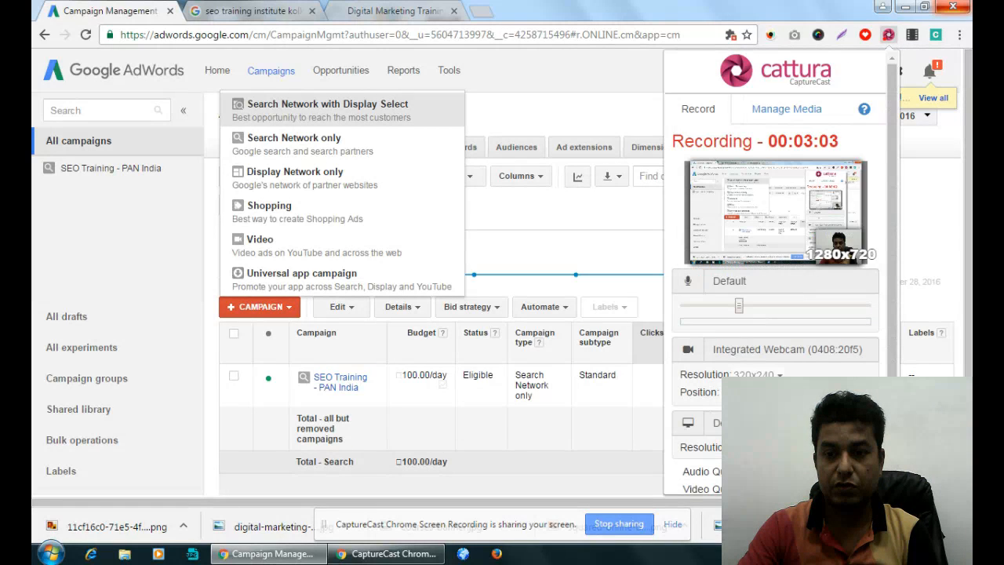
{"action": "scroll", "coordinate": [776, 275], "scroll_direction": "down", "scroll_amount": 2}
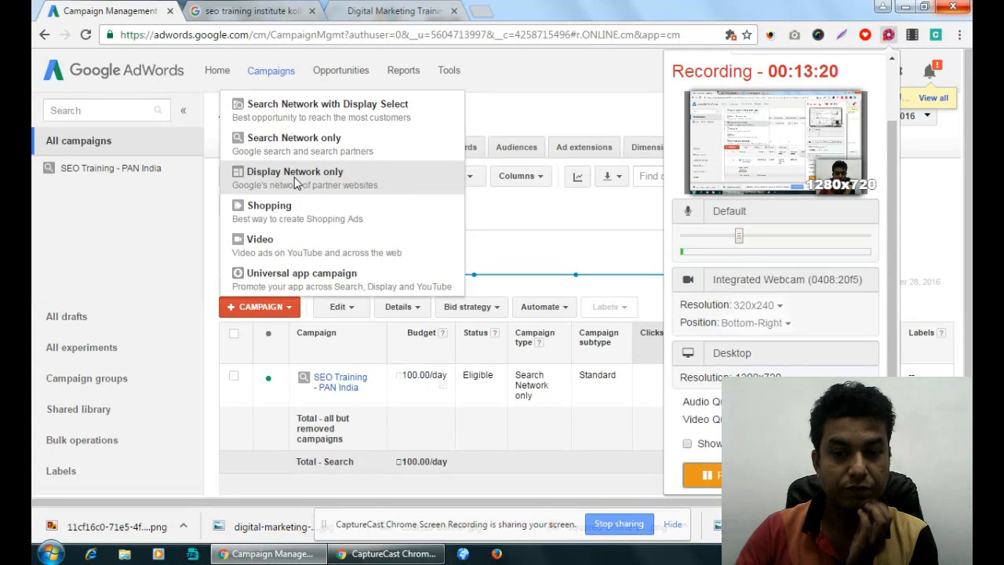
{"action": "left_click", "coordinate": [279, 151]}
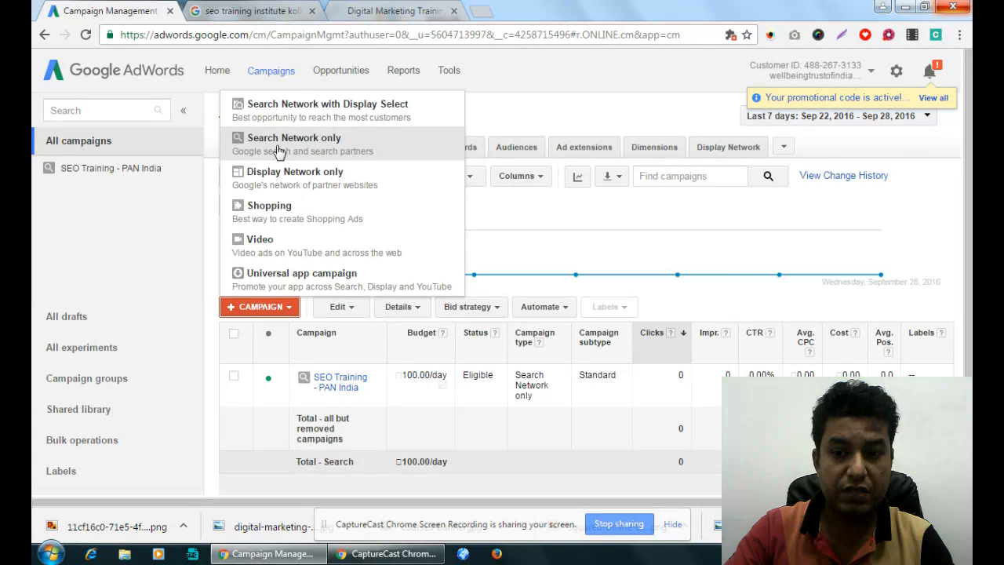
{"action": "left_click", "coordinate": [280, 152]}
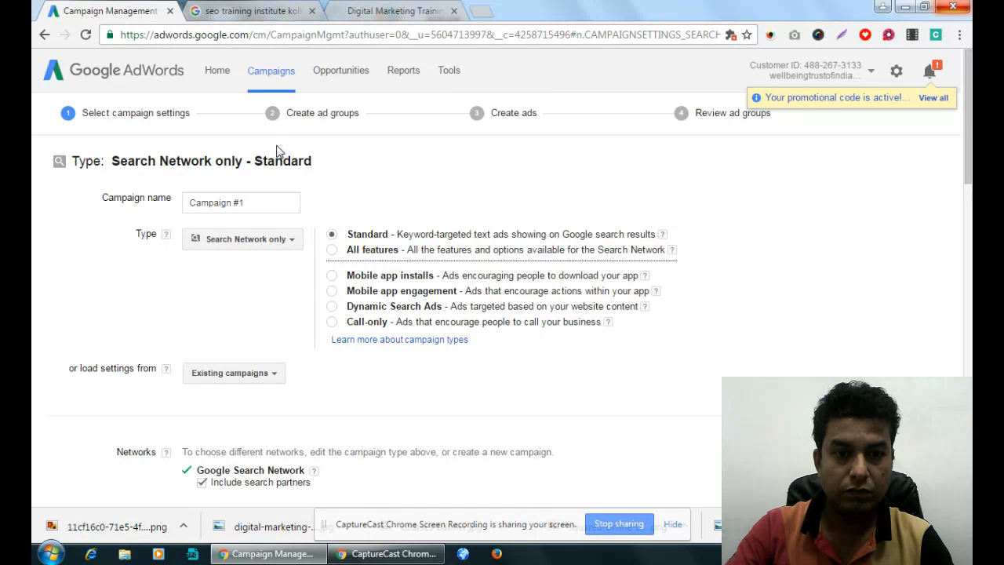
- Name the new campaign "Digital Marketing - MindStairs - India"
{"action": "left_click", "coordinate": [263, 204]}
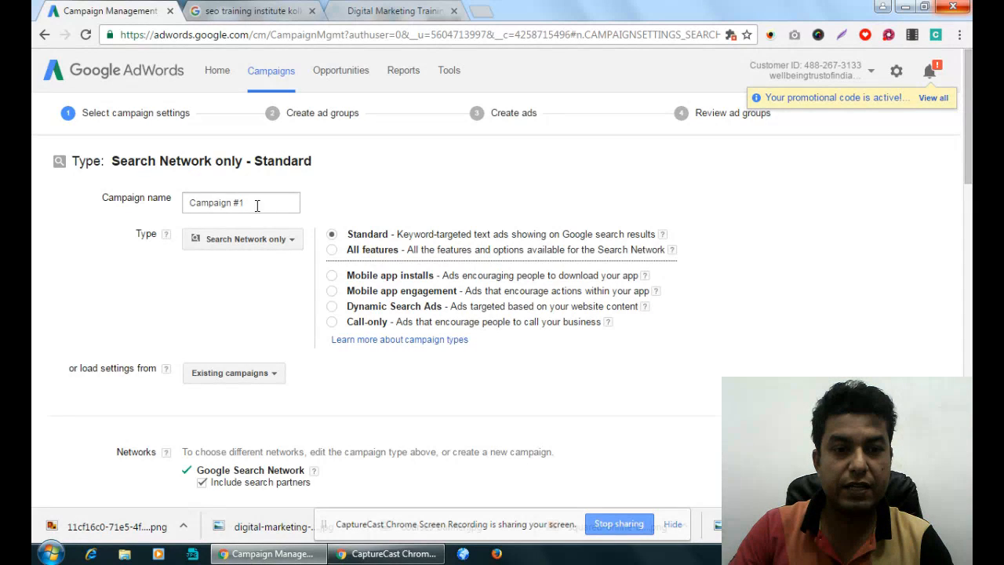
{"action": "left_click_drag", "start_coordinate": [263, 203], "coordinate": [181, 202]}
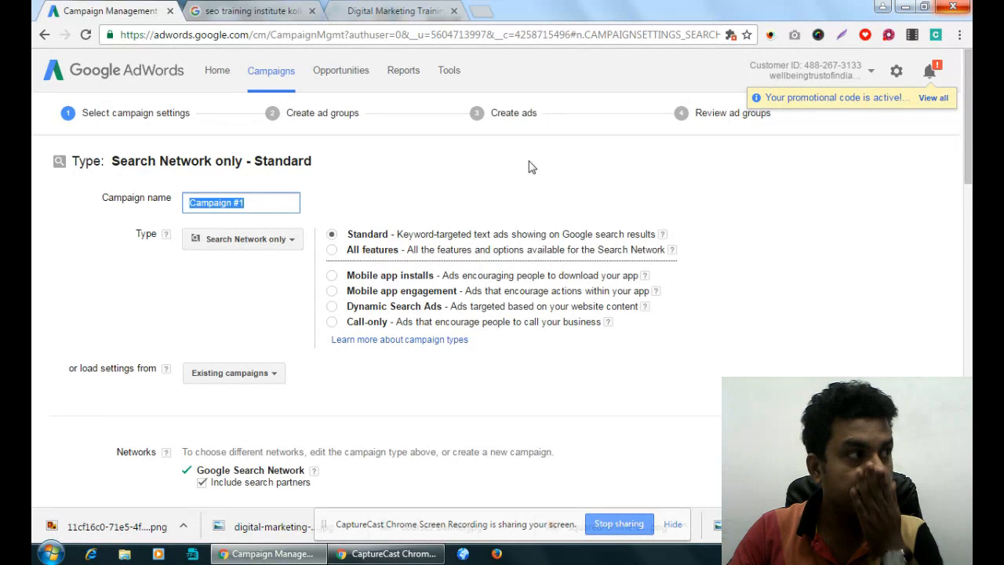
{"action": "type", "text": "D"}
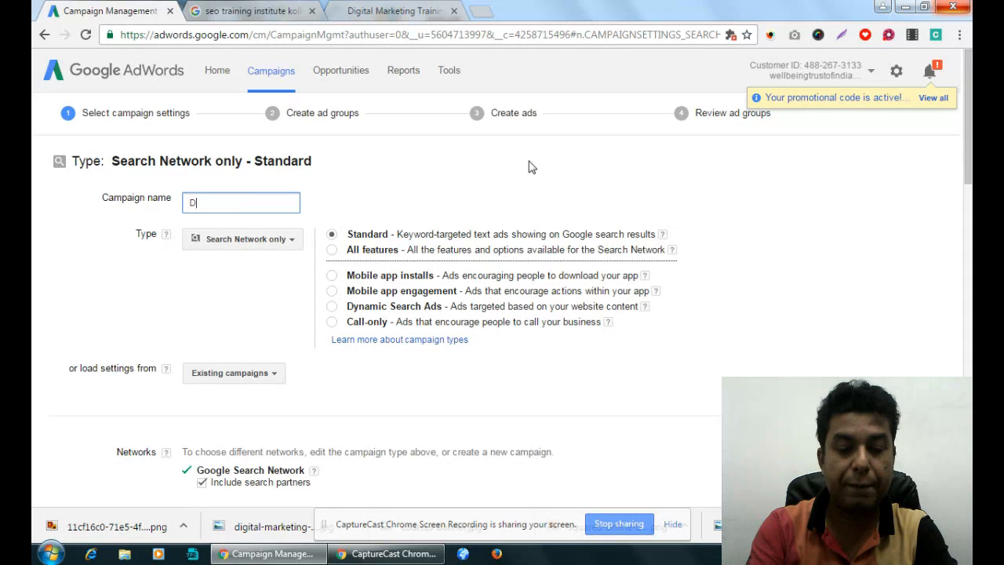
{"action": "type", "text": "igital Marketing"}
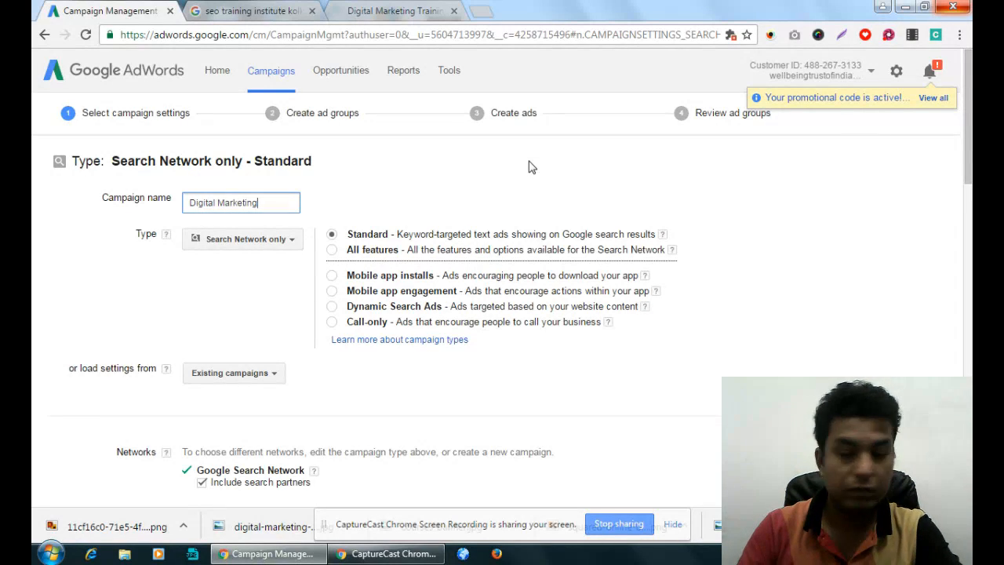
{"action": "type", "text": " - MindStairs"}
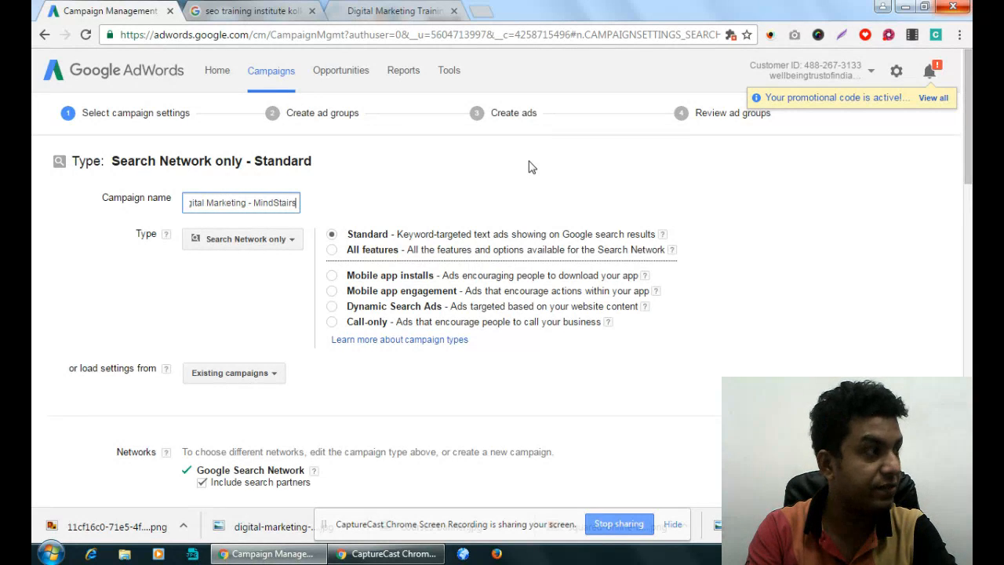
{"action": "type", "text": " - I"}
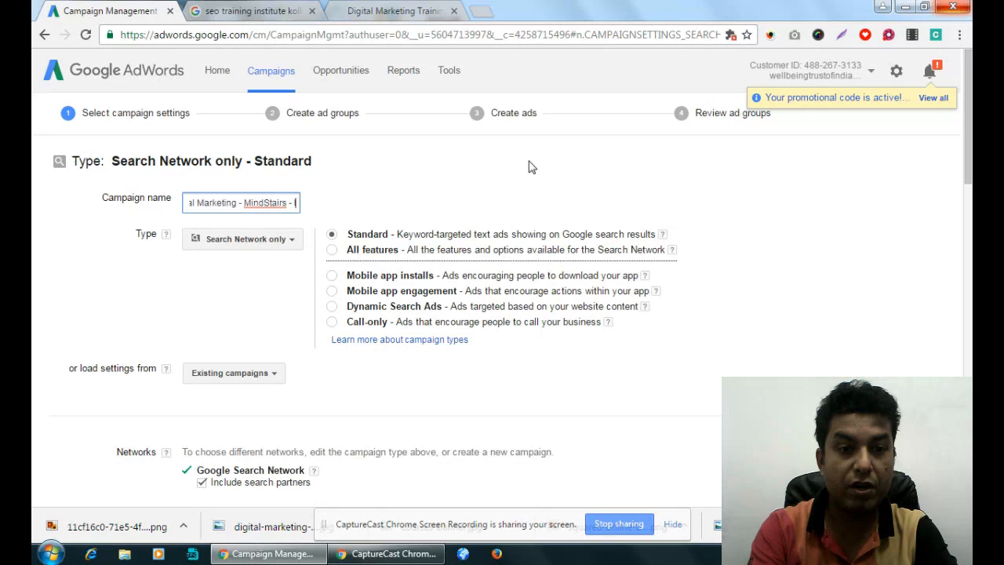
{"action": "type", "text": "ndia"}
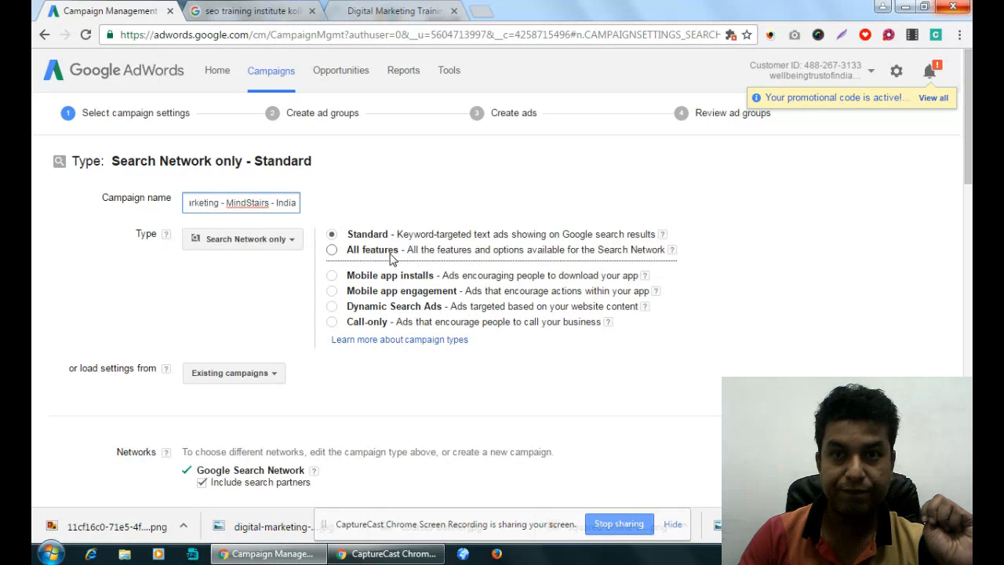
- Exclude search partners from the campaign's Google Search Network targeting
{"action": "scroll", "coordinate": [393, 259], "scroll_direction": "down", "scroll_amount": 4}
{"action": "scroll", "coordinate": [255, 241], "scroll_direction": "up", "scroll_amount": 1}
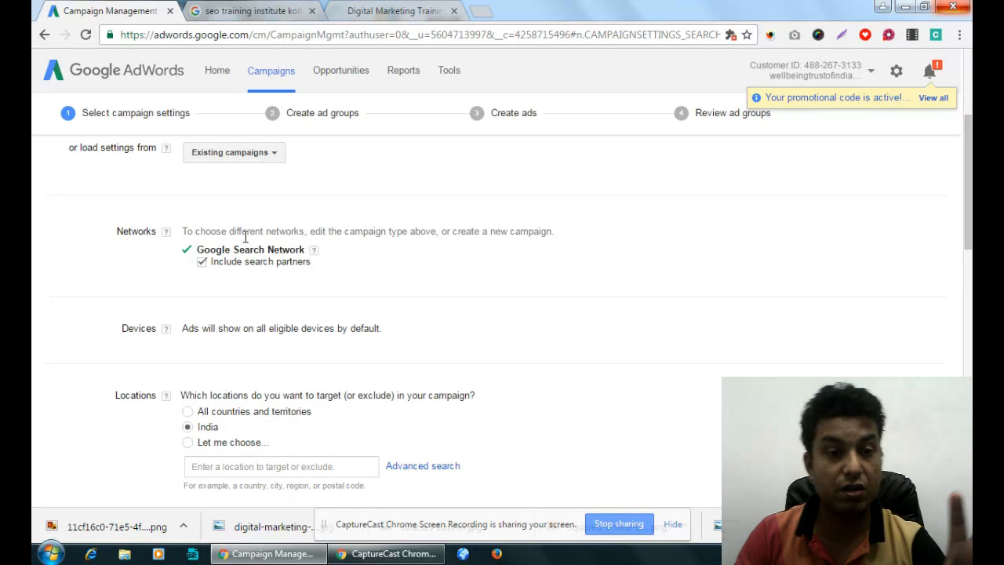
{"action": "left_click", "coordinate": [201, 262]}
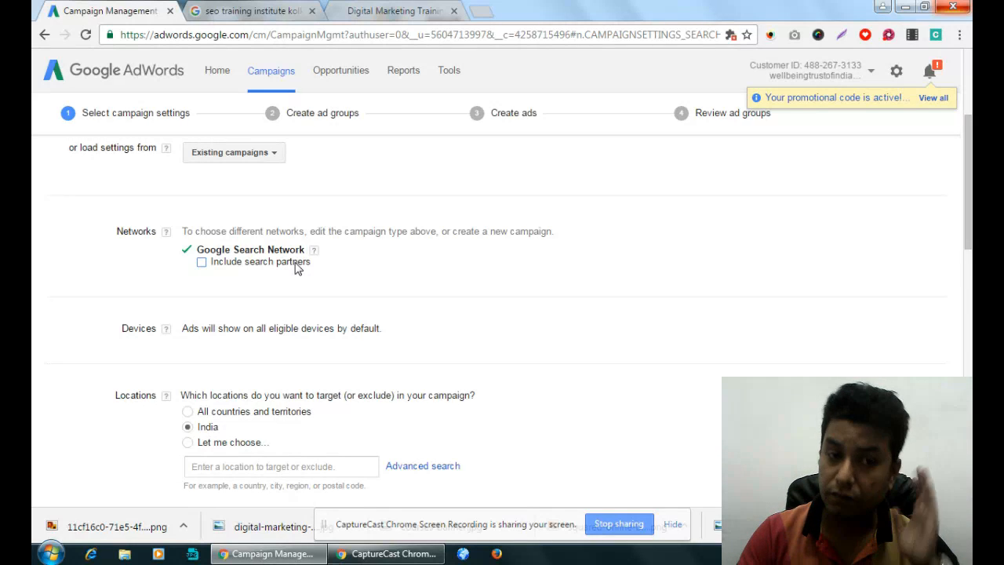
- Open the advanced search for the campaign's target locations and look over its targeting options
{"action": "scroll", "coordinate": [296, 269], "scroll_direction": "down", "scroll_amount": 2}
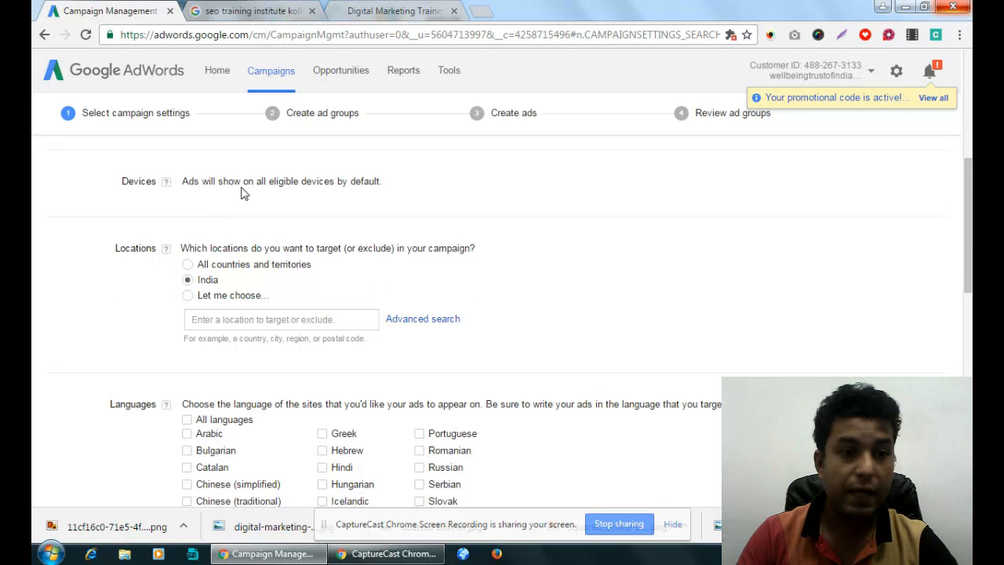
{"action": "scroll", "coordinate": [242, 193], "scroll_direction": "down", "scroll_amount": 1}
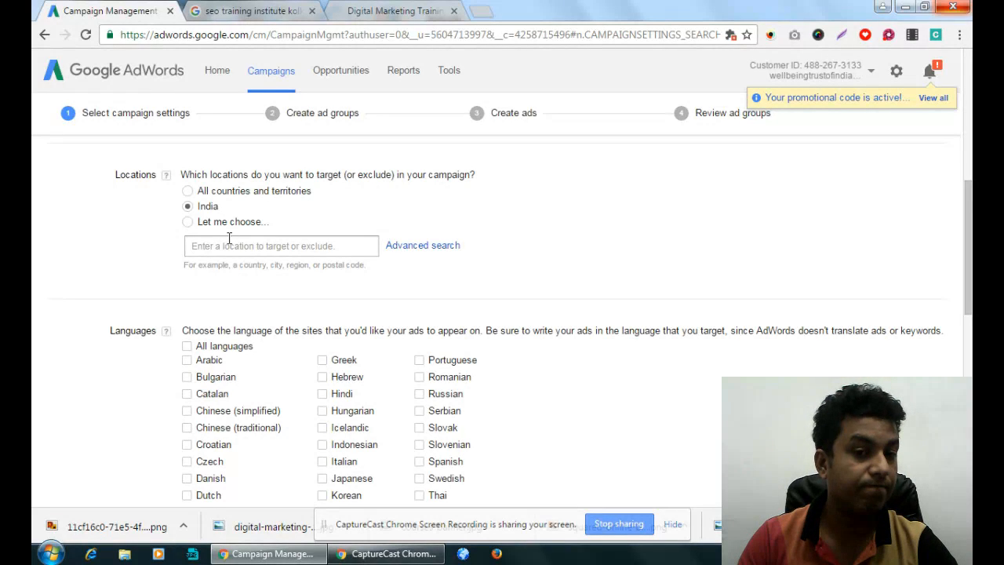
{"action": "left_click", "coordinate": [414, 250]}
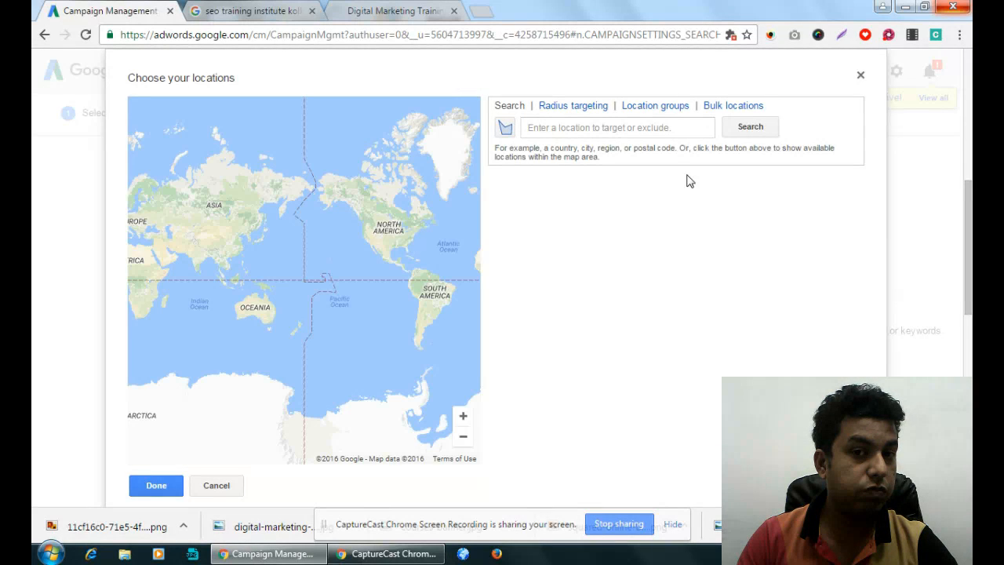
{"action": "scroll", "coordinate": [664, 244], "scroll_direction": "down", "scroll_amount": 6}
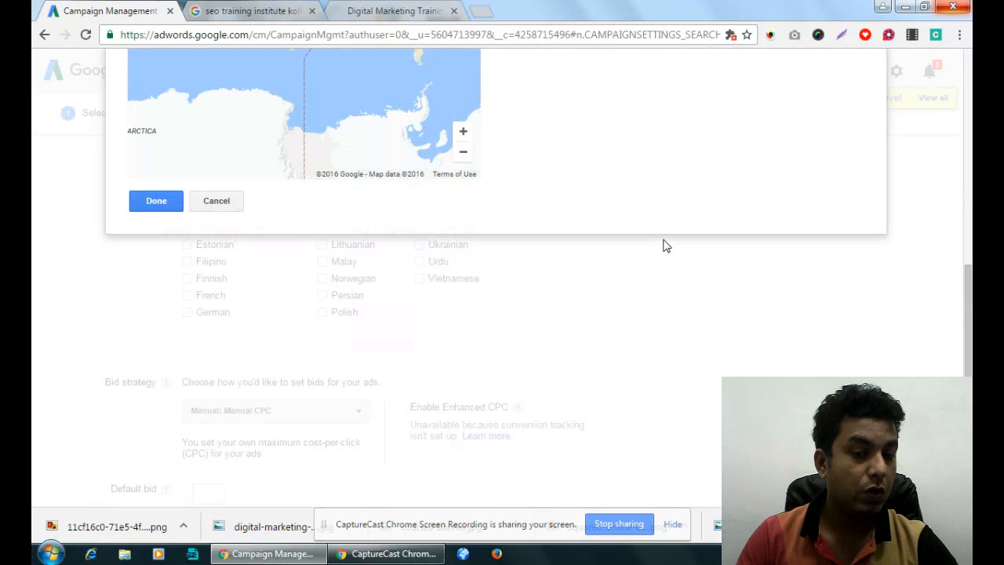
{"action": "scroll", "coordinate": [663, 246], "scroll_direction": "up", "scroll_amount": 6}
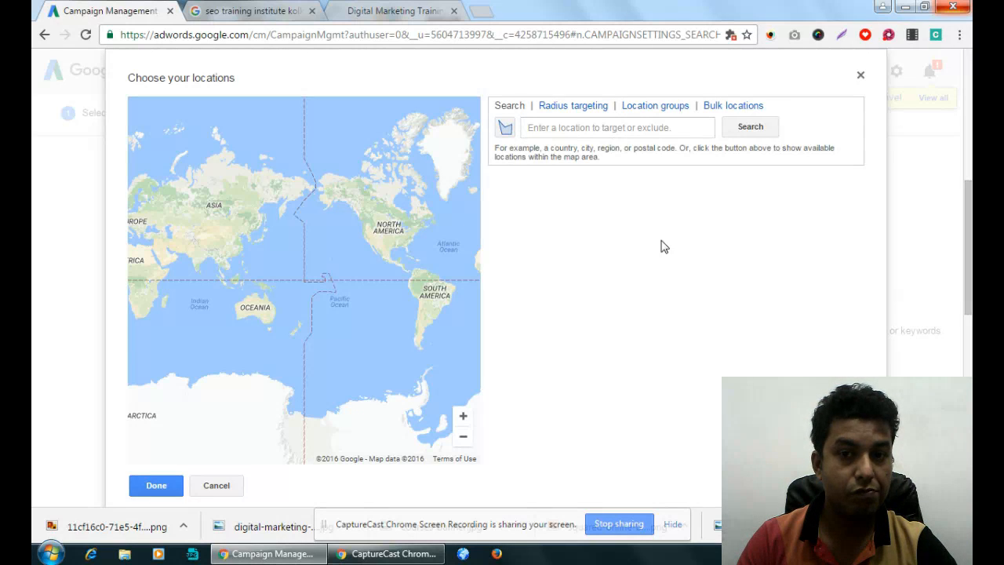
- Try a places-of-interest location group within "Digital Marketing", cancel the location selection and set the target location back to India
{"action": "left_click", "coordinate": [652, 107]}
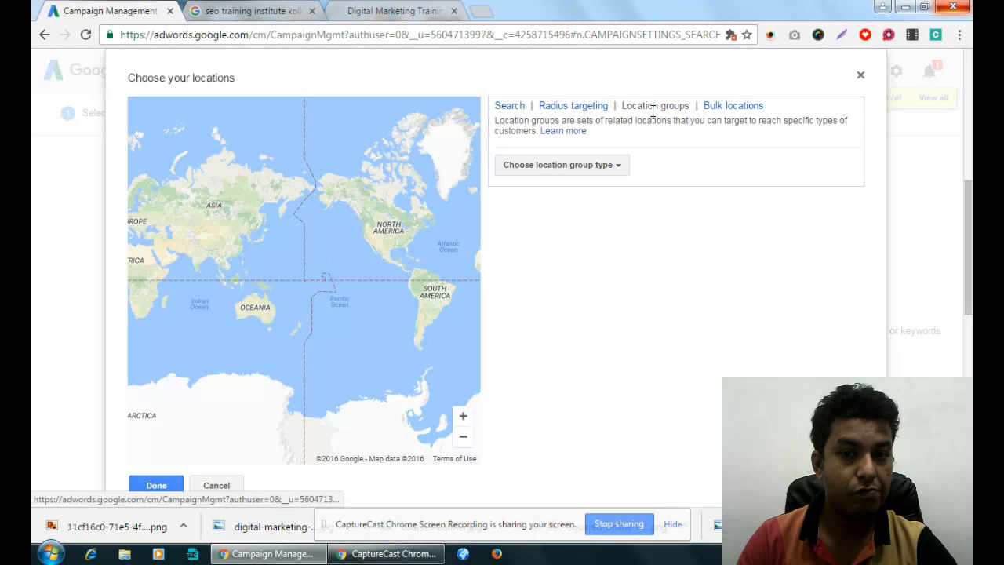
{"action": "left_click", "coordinate": [605, 167]}
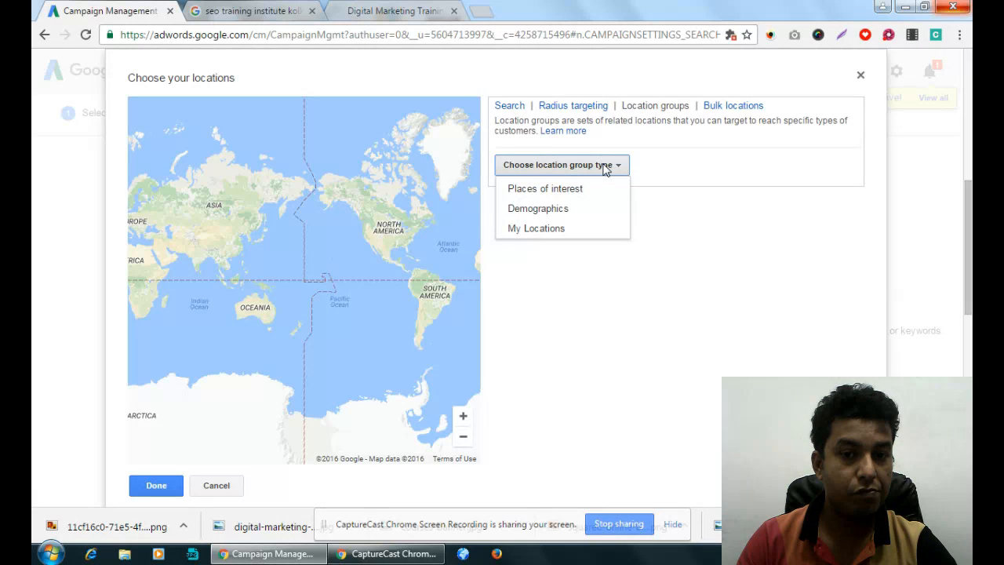
{"action": "left_click", "coordinate": [552, 195]}
{"action": "left_click", "coordinate": [666, 171]}
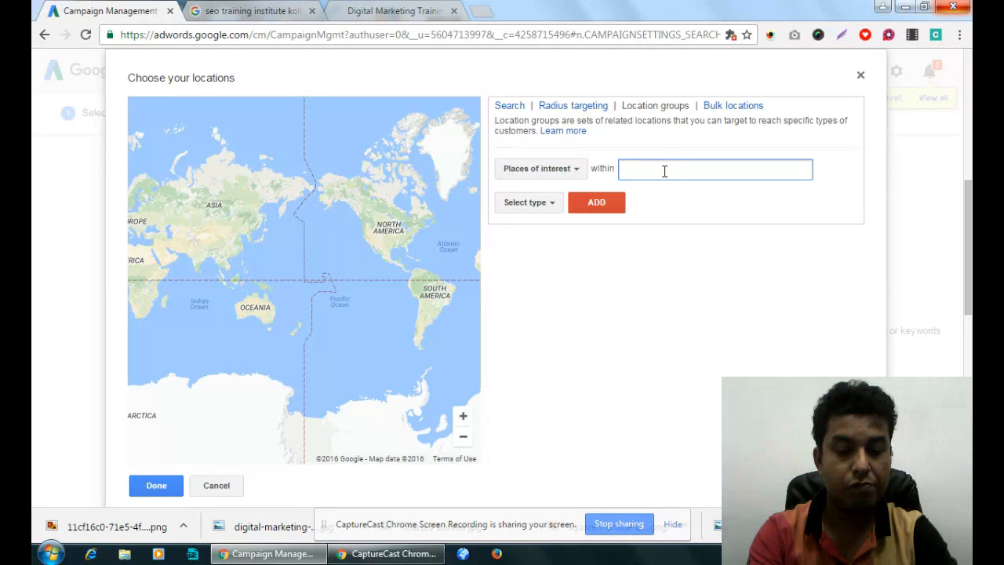
{"action": "type", "text": "Digital "}
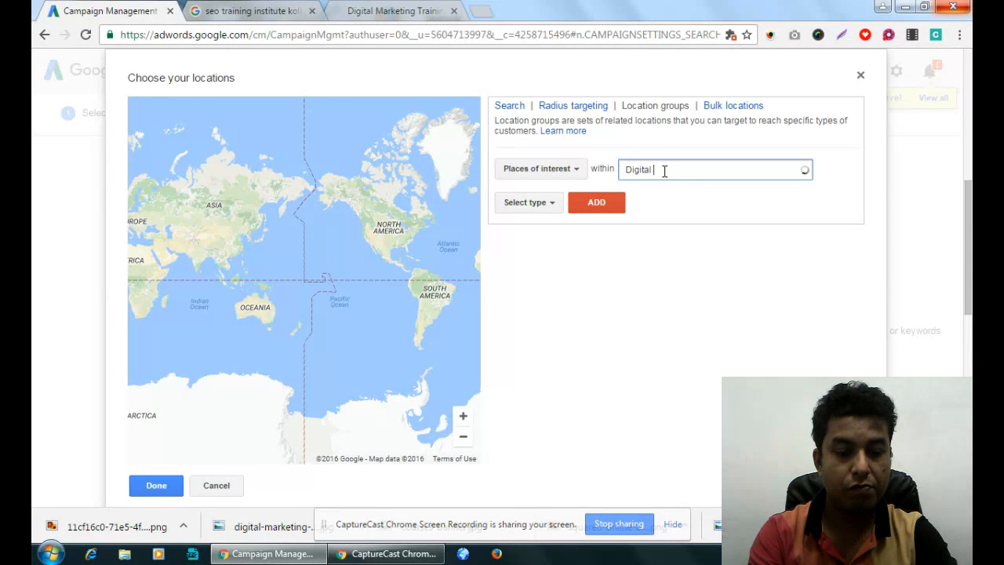
{"action": "type", "text": "Marketing"}
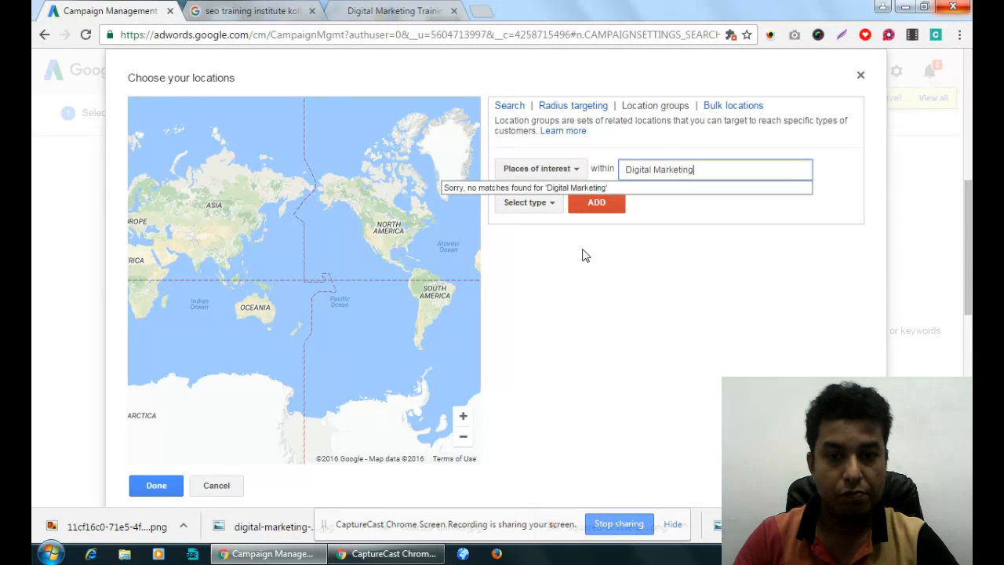
{"action": "left_click", "coordinate": [547, 205]}
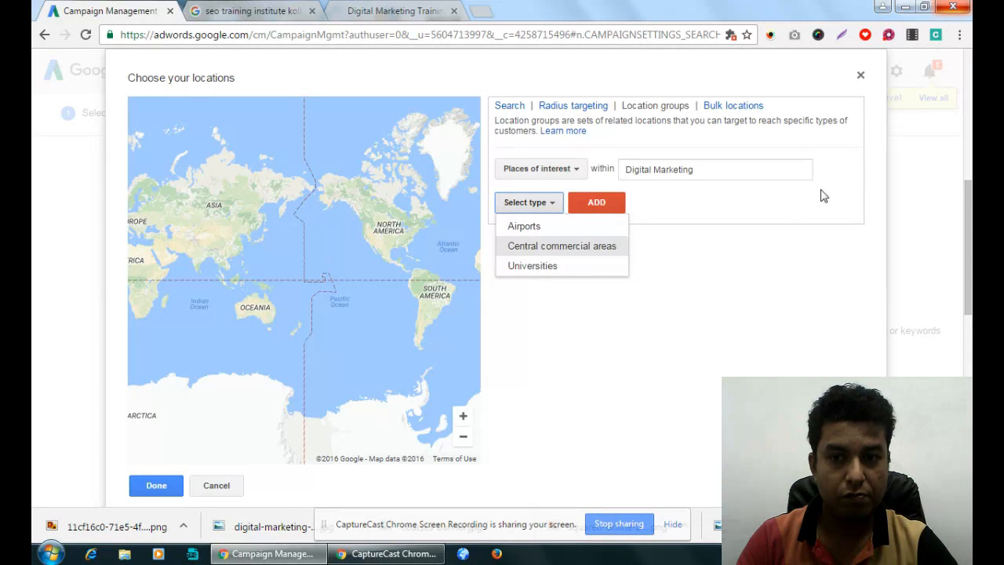
{"action": "left_click", "coordinate": [786, 212]}
{"action": "left_click", "coordinate": [217, 486]}
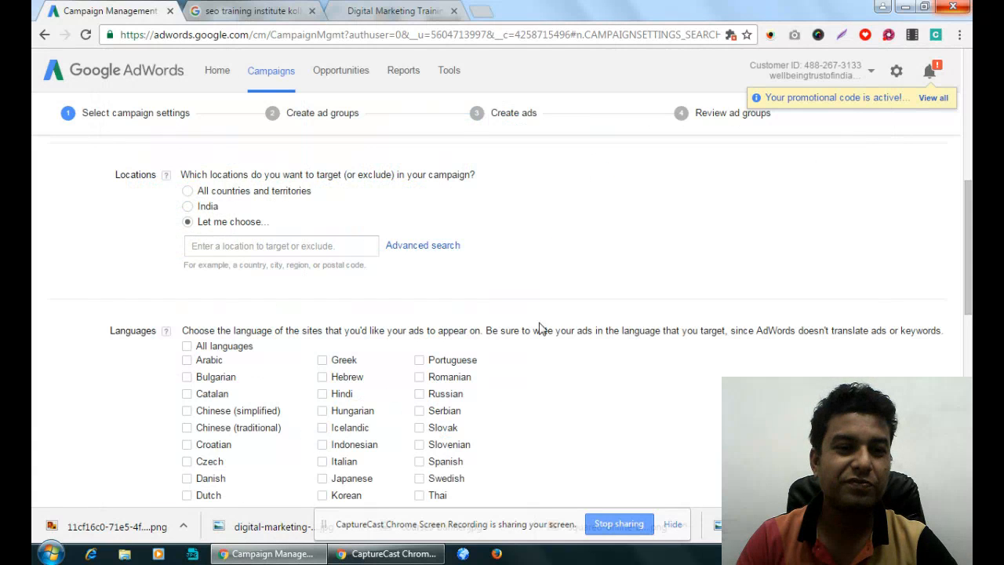
{"action": "left_click", "coordinate": [187, 206]}
- Add Hindi to the campaign's target languages and enable targeting of all languages
{"action": "scroll", "coordinate": [494, 251], "scroll_direction": "down", "scroll_amount": 1}
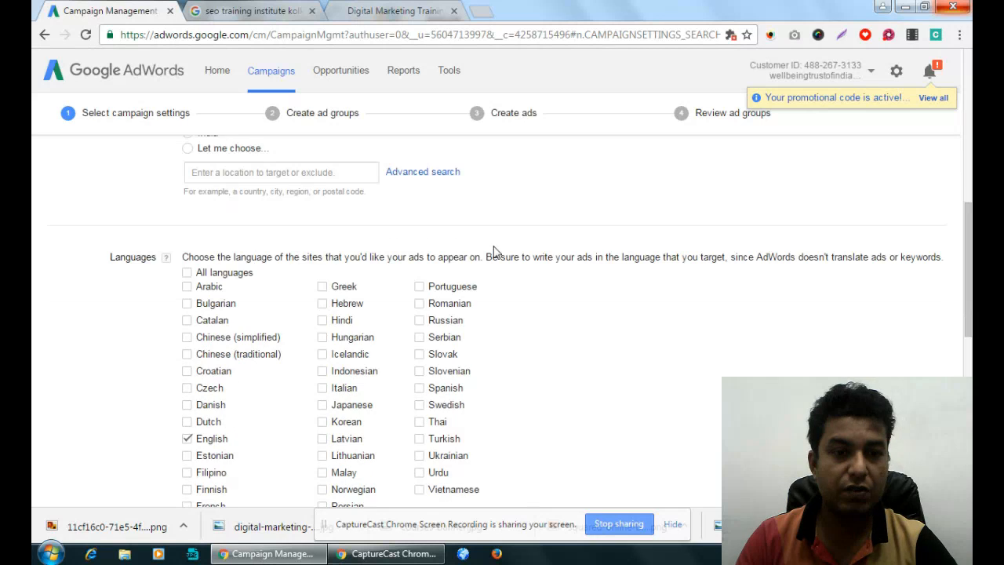
{"action": "scroll", "coordinate": [495, 251], "scroll_direction": "down", "scroll_amount": 1}
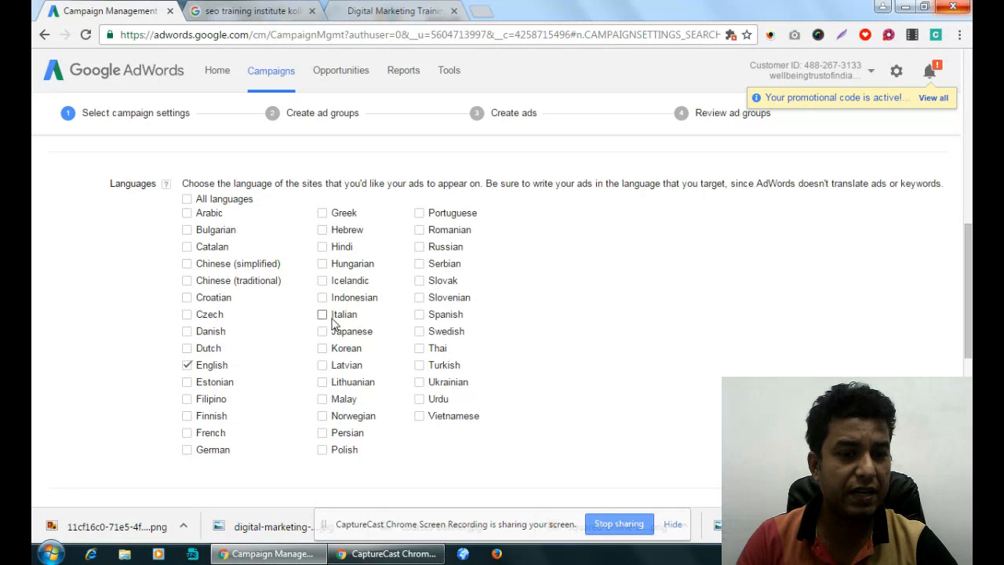
{"action": "left_click", "coordinate": [321, 246]}
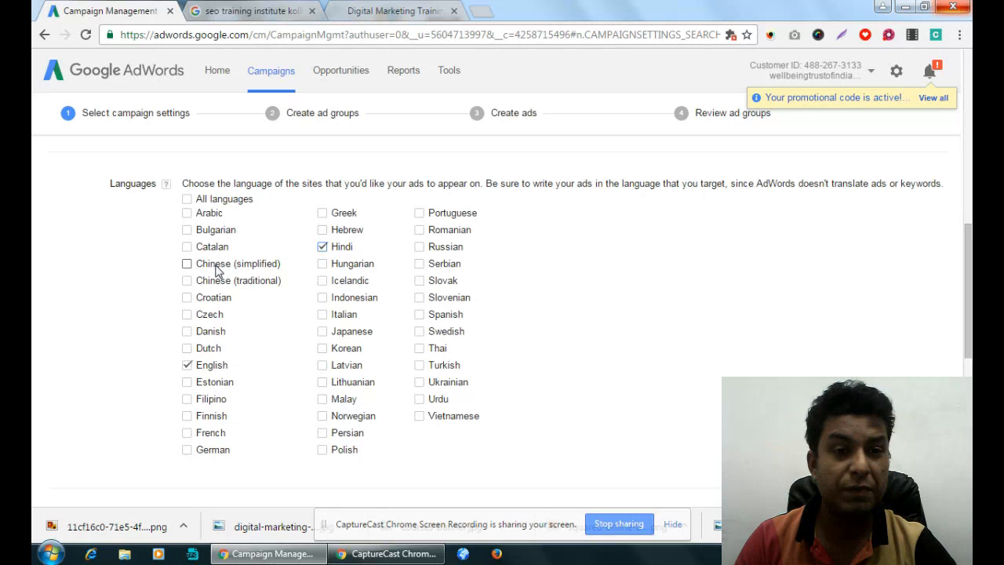
{"action": "left_click", "coordinate": [187, 199]}
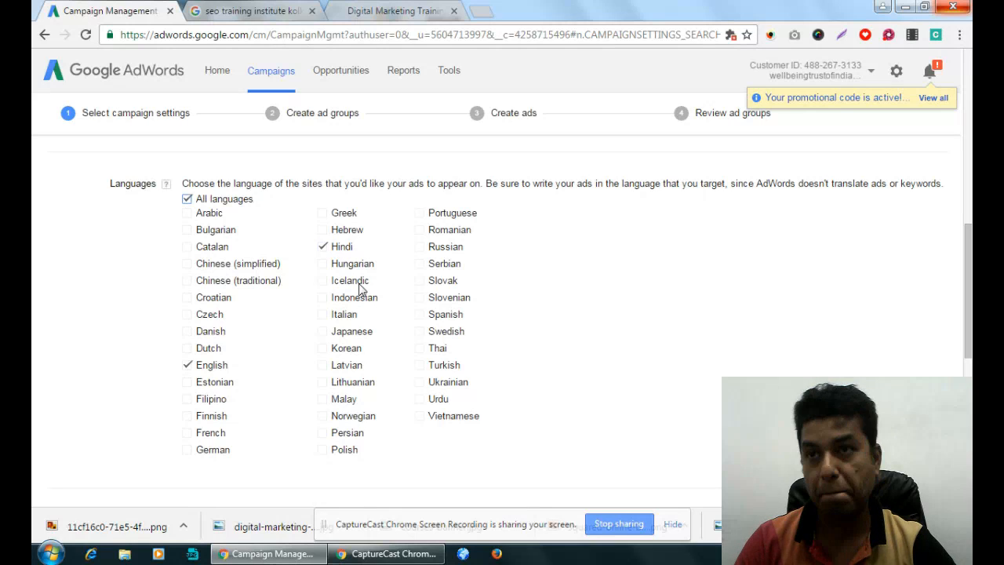
{"action": "scroll", "coordinate": [359, 289], "scroll_direction": "down", "scroll_amount": 3}
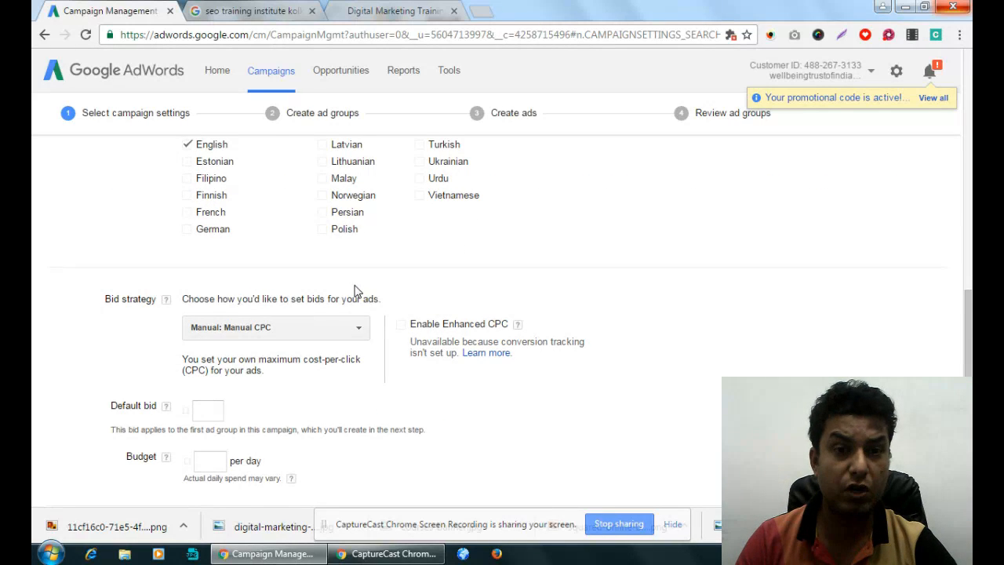
{"action": "scroll", "coordinate": [355, 292], "scroll_direction": "up", "scroll_amount": 1}
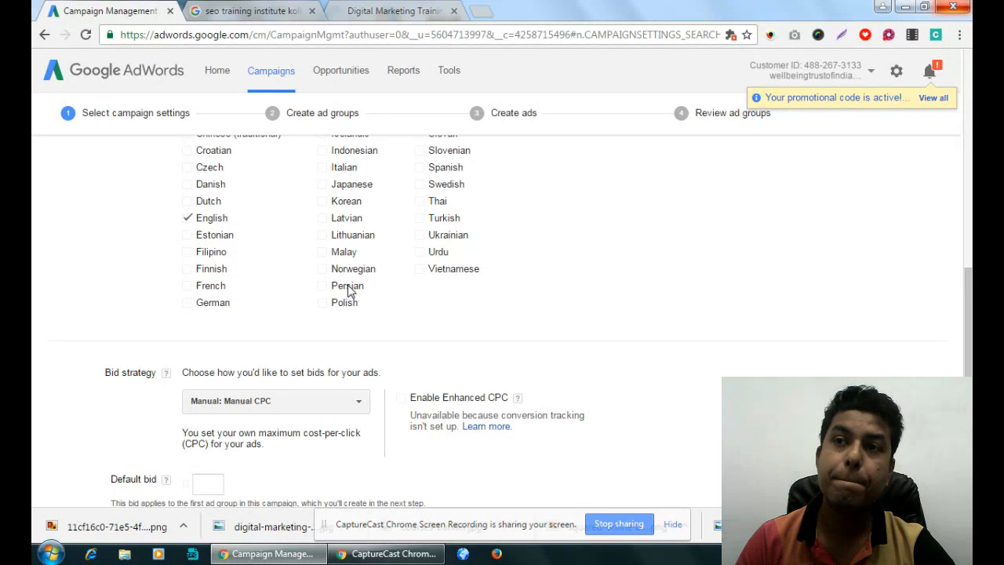
{"action": "scroll", "coordinate": [346, 288], "scroll_direction": "up", "scroll_amount": 1}
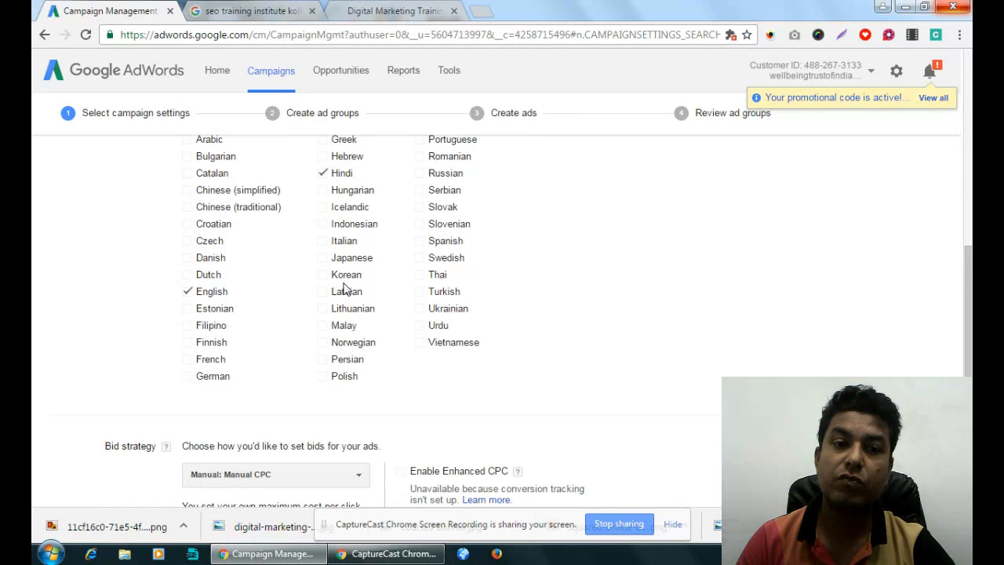
{"action": "scroll", "coordinate": [345, 289], "scroll_direction": "up", "scroll_amount": 1}
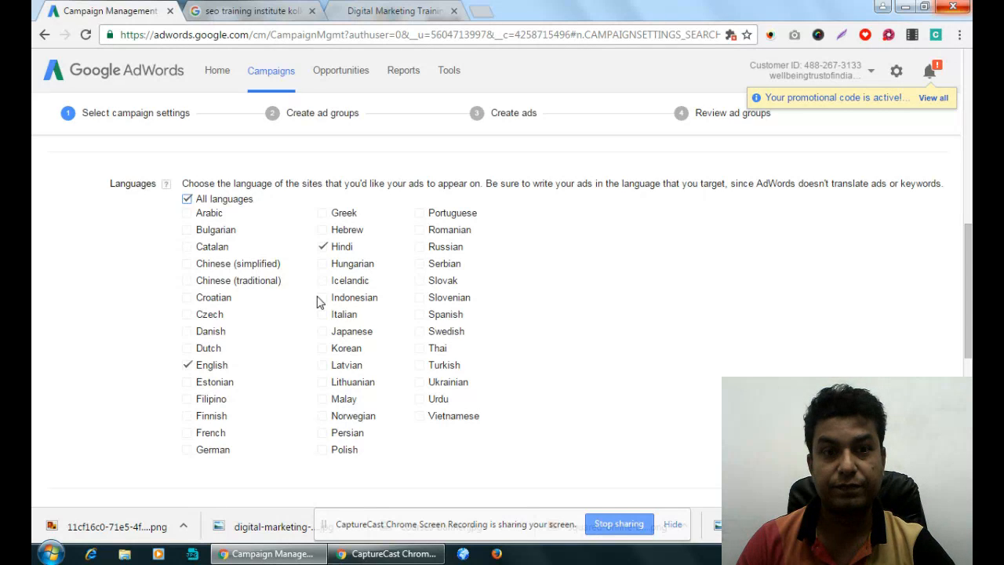
- Try targeting all countries and territories and a self-chosen location, and set the campaign's location back to India
{"action": "scroll", "coordinate": [318, 302], "scroll_direction": "up", "scroll_amount": 3}
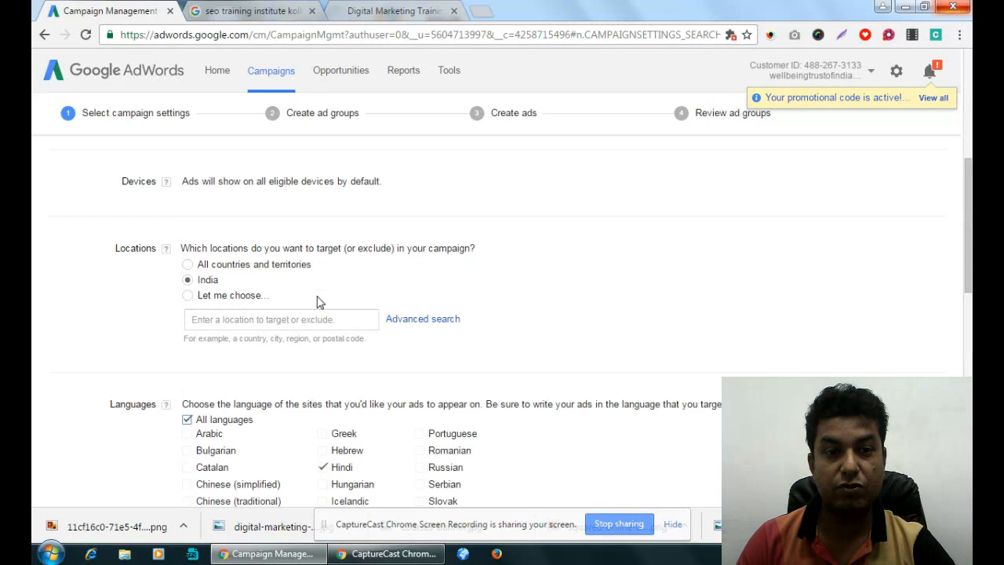
{"action": "left_click", "coordinate": [187, 265]}
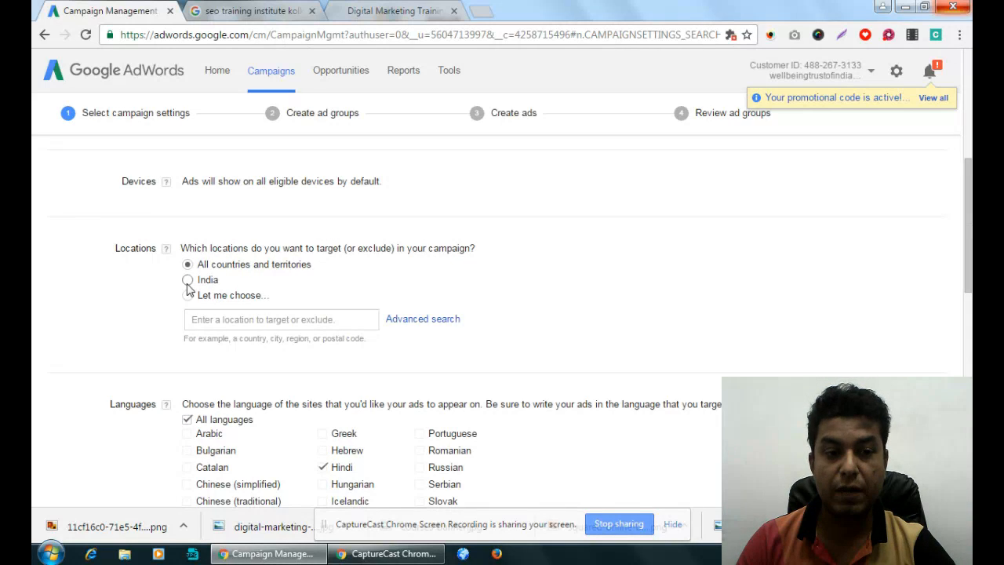
{"action": "left_click", "coordinate": [188, 295]}
{"action": "left_click", "coordinate": [376, 322]}
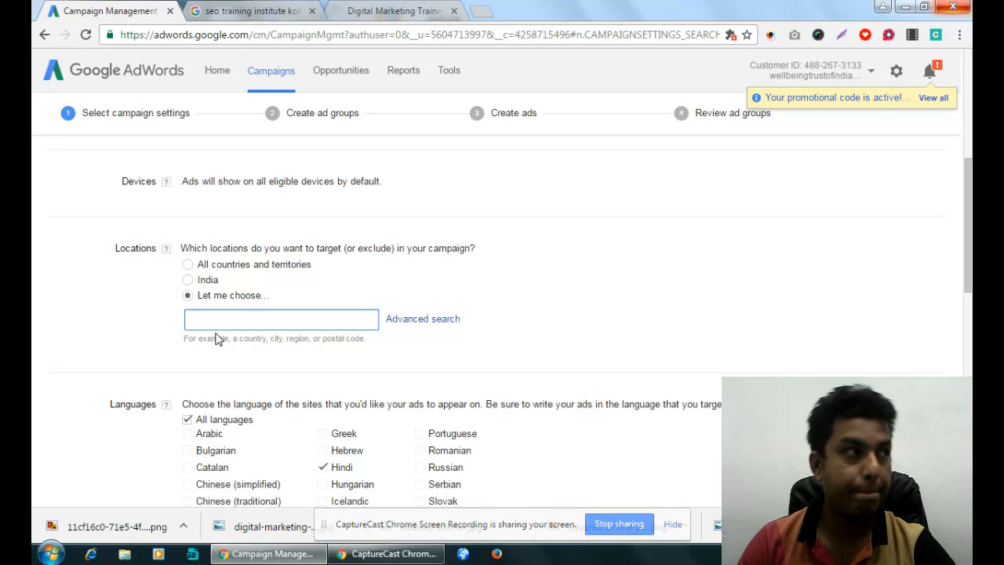
{"action": "scroll", "coordinate": [218, 339], "scroll_direction": "down", "scroll_amount": 1}
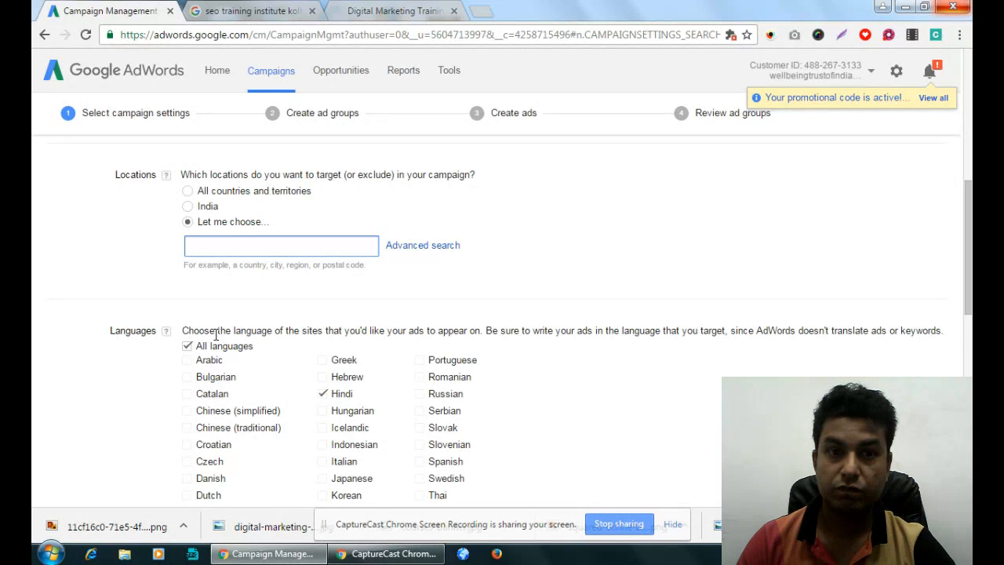
{"action": "left_click", "coordinate": [188, 206]}
- Review the available bid strategies and choose Manual CPC for the campaign
{"action": "scroll", "coordinate": [561, 209], "scroll_direction": "down", "scroll_amount": 3}
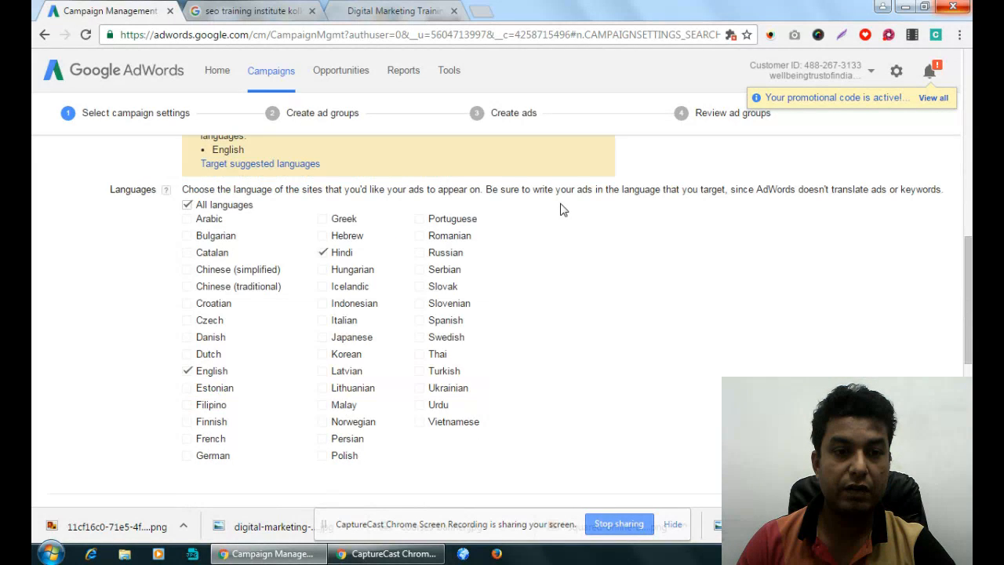
{"action": "scroll", "coordinate": [561, 209], "scroll_direction": "down", "scroll_amount": 3}
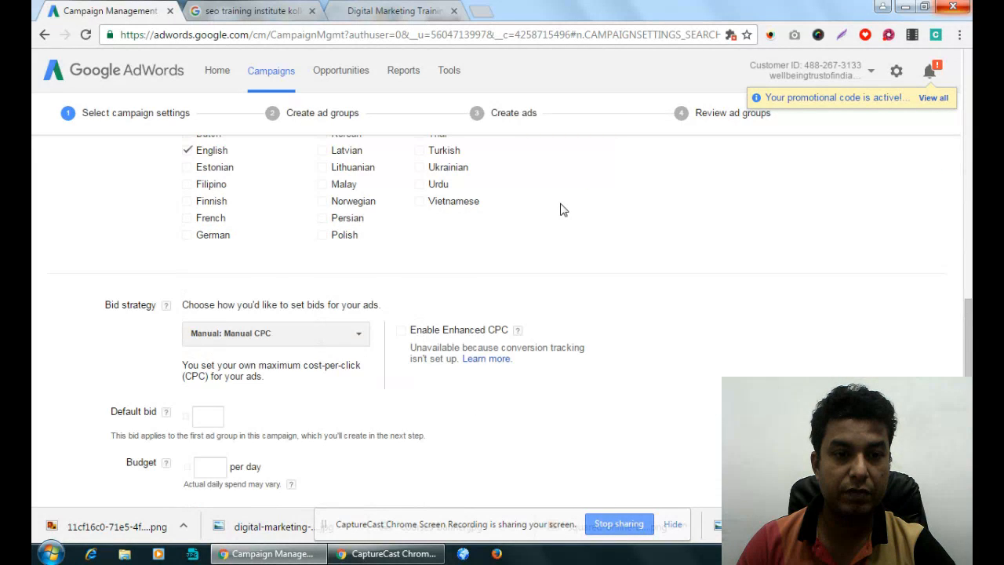
{"action": "scroll", "coordinate": [561, 209], "scroll_direction": "down", "scroll_amount": 2}
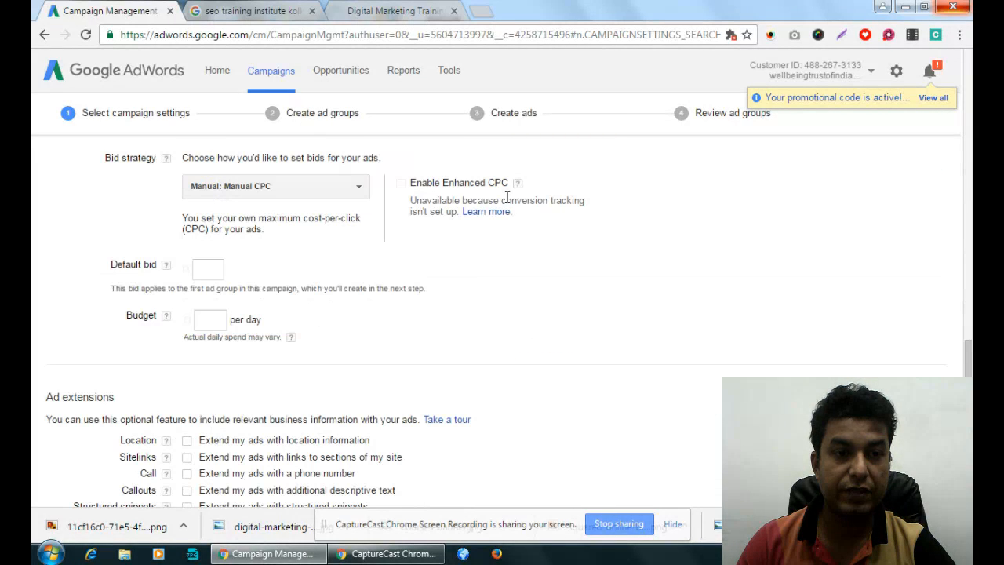
{"action": "left_click", "coordinate": [327, 190]}
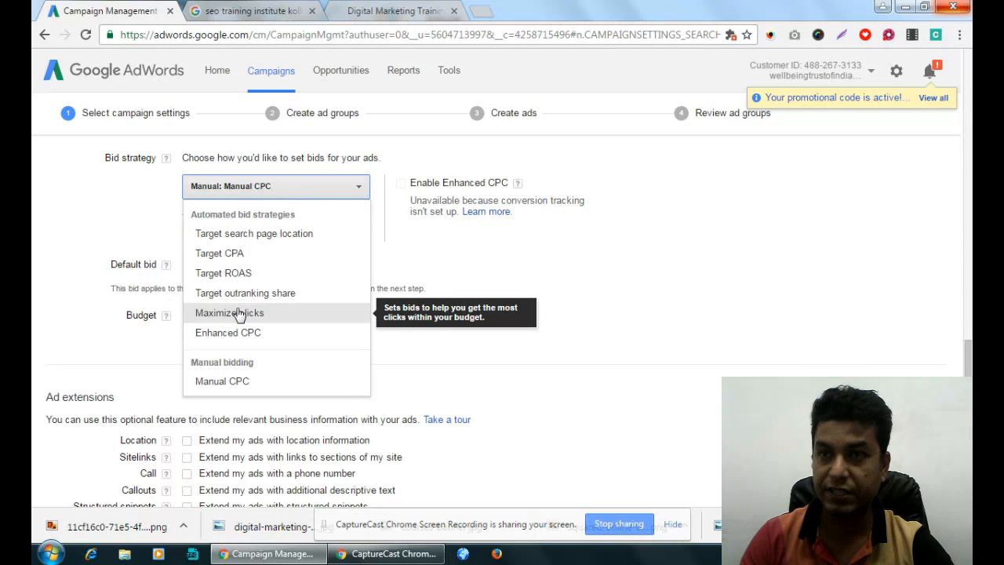
{"action": "left_click", "coordinate": [216, 382]}
- Set the campaign's default bid to 10 and its budget to 100 per day
{"action": "scroll", "coordinate": [772, 330], "scroll_direction": "down", "scroll_amount": 1}
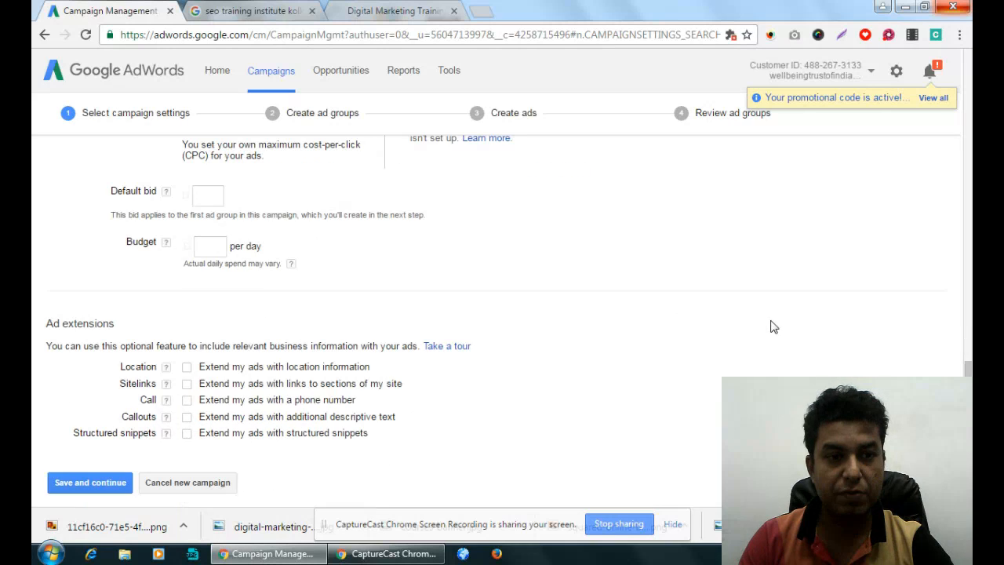
{"action": "left_click", "coordinate": [222, 196]}
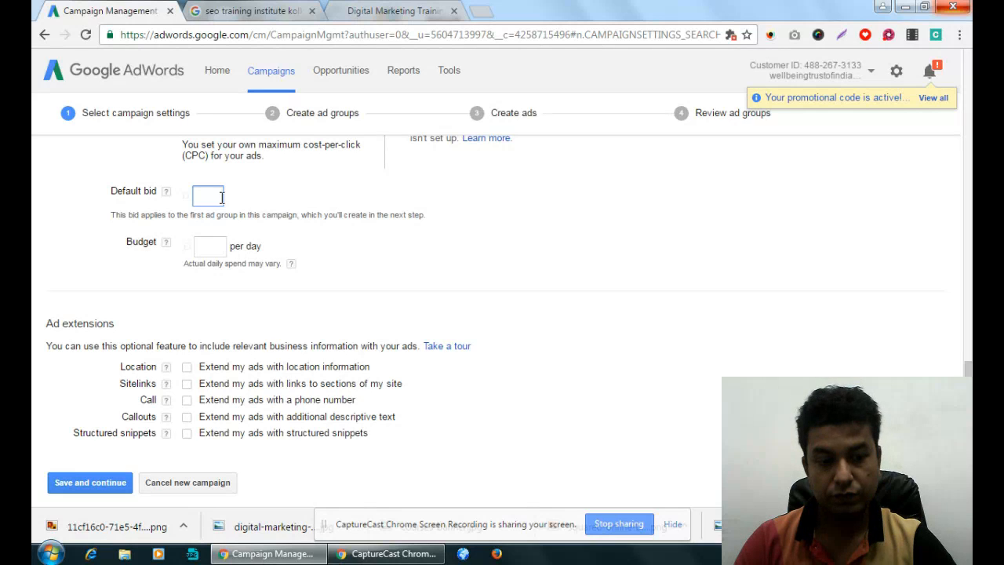
{"action": "type", "text": "0"}
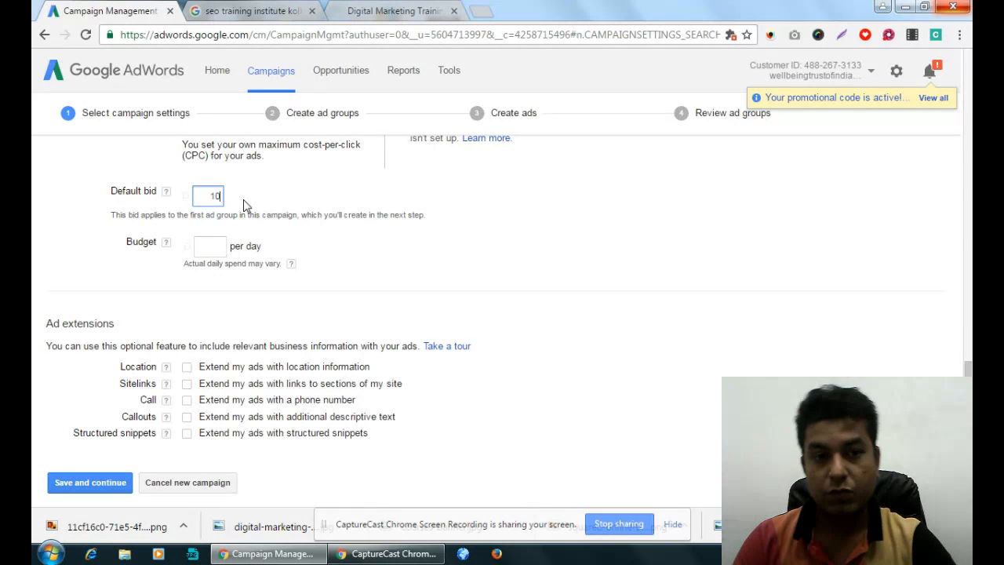
{"action": "left_click", "coordinate": [287, 197]}
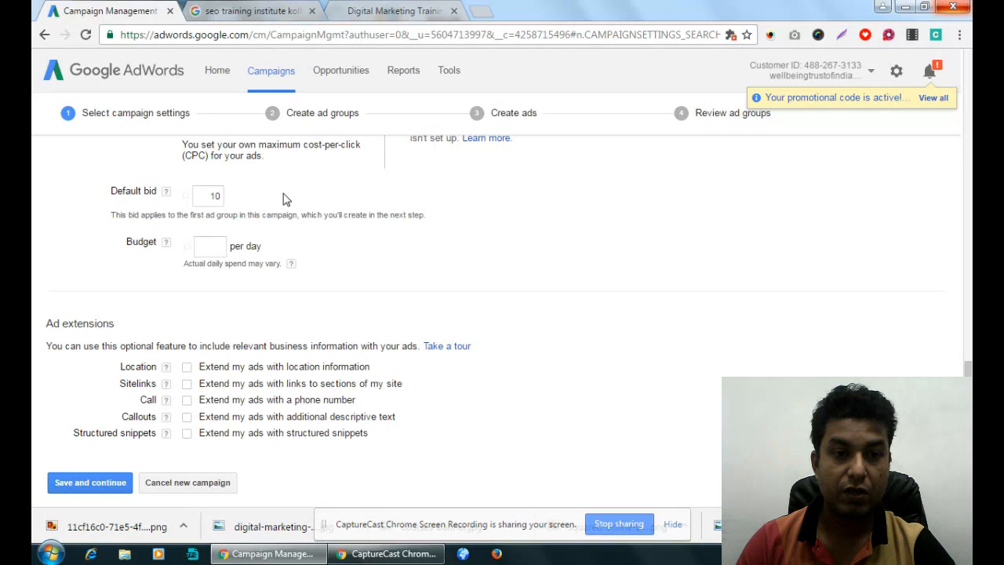
{"action": "left_click", "coordinate": [210, 247]}
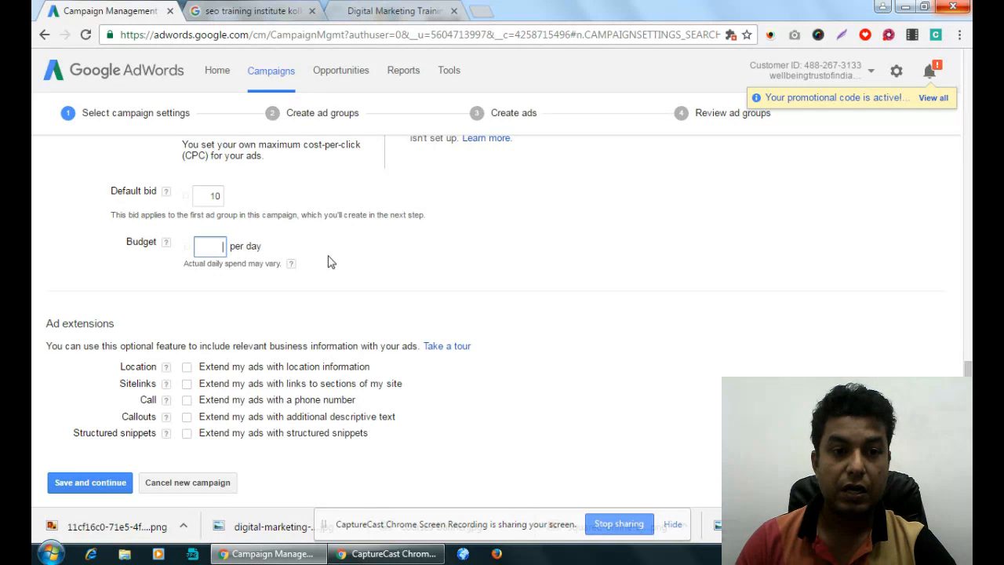
{"action": "type", "text": "100"}
{"action": "left_click", "coordinate": [471, 271]}
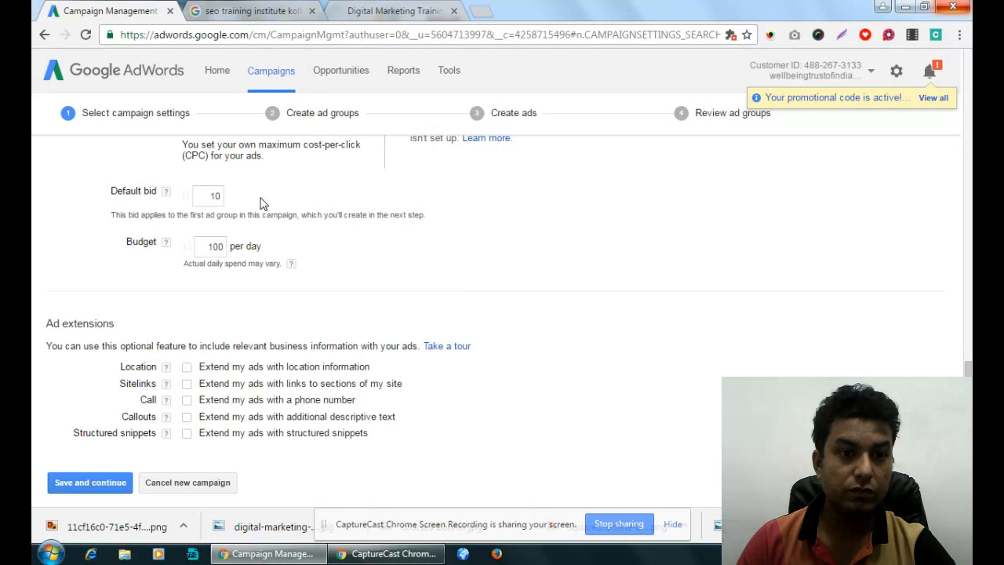
{"action": "left_click", "coordinate": [216, 195]}
{"action": "type", "text": "1"}
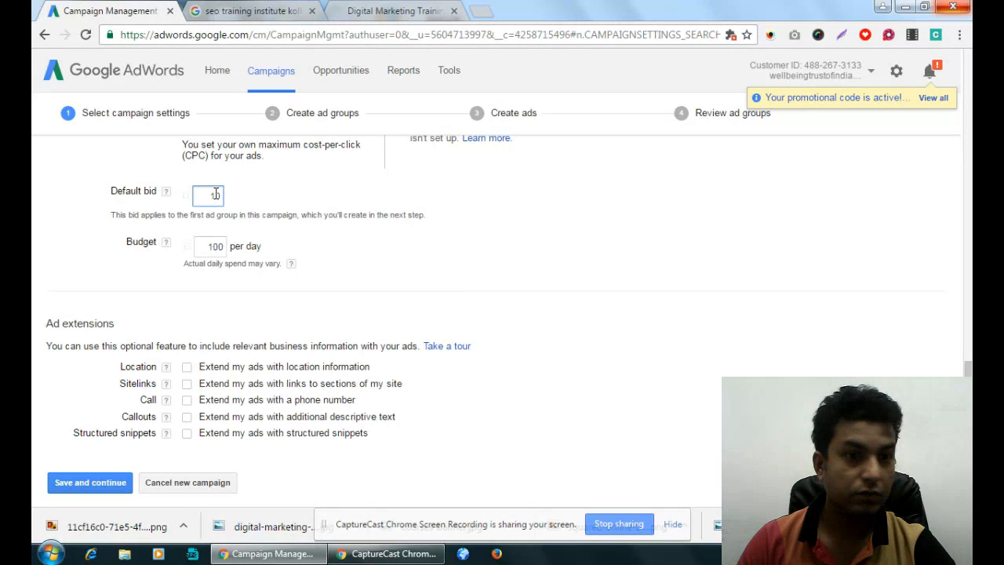
{"action": "type", "text": "0"}
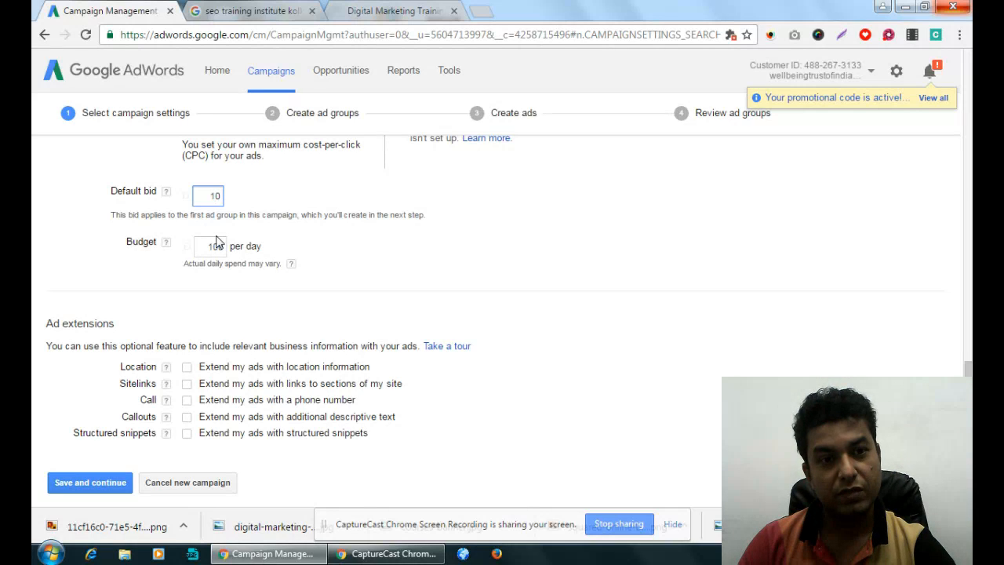
{"action": "double_click", "coordinate": [215, 196]}
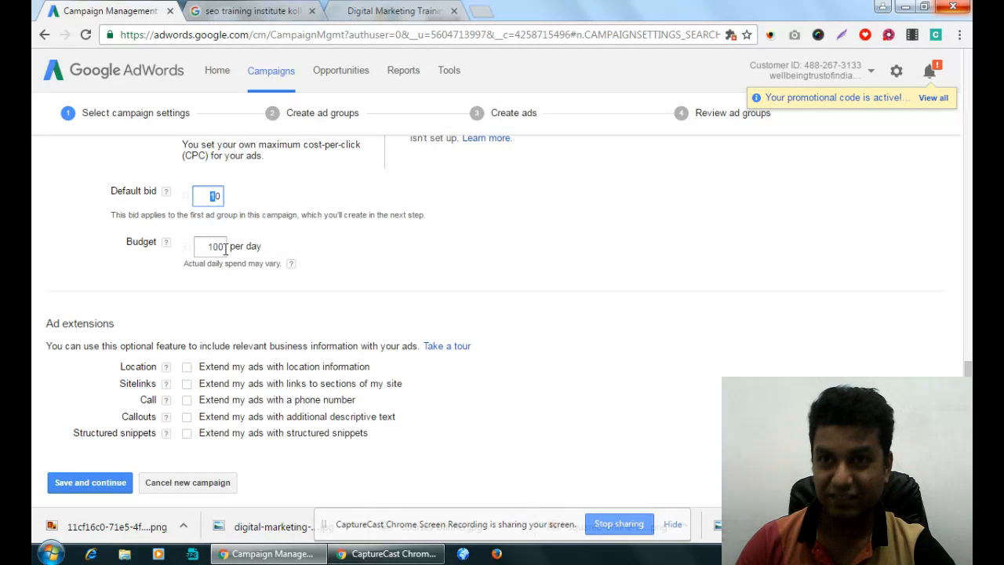
{"action": "left_click", "coordinate": [208, 197]}
{"action": "double_click", "coordinate": [215, 197]}
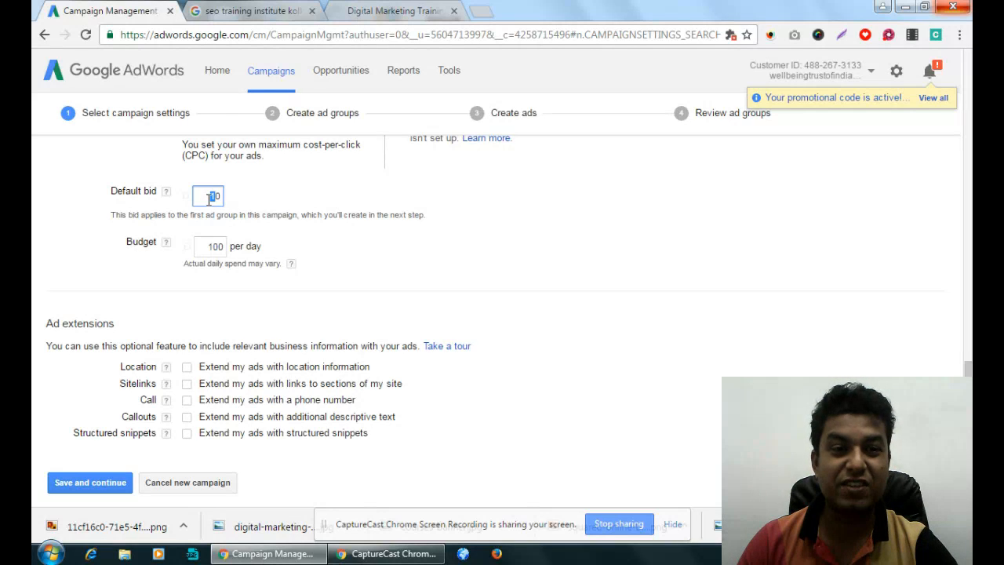
{"action": "key", "text": "BackSpace"}
{"action": "left_click_drag", "start_coordinate": [212, 195], "coordinate": [218, 194]}
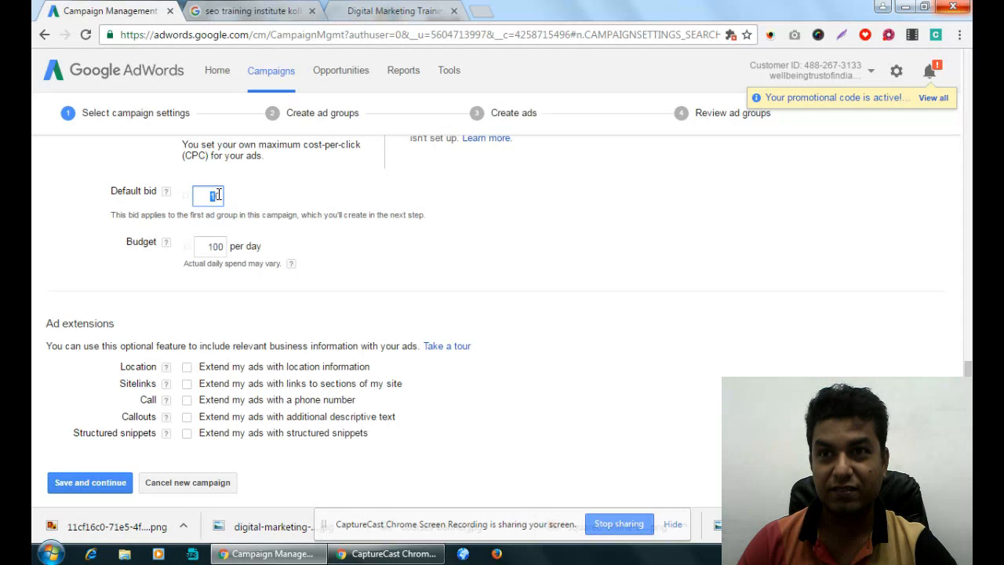
{"action": "type", "text": "10"}
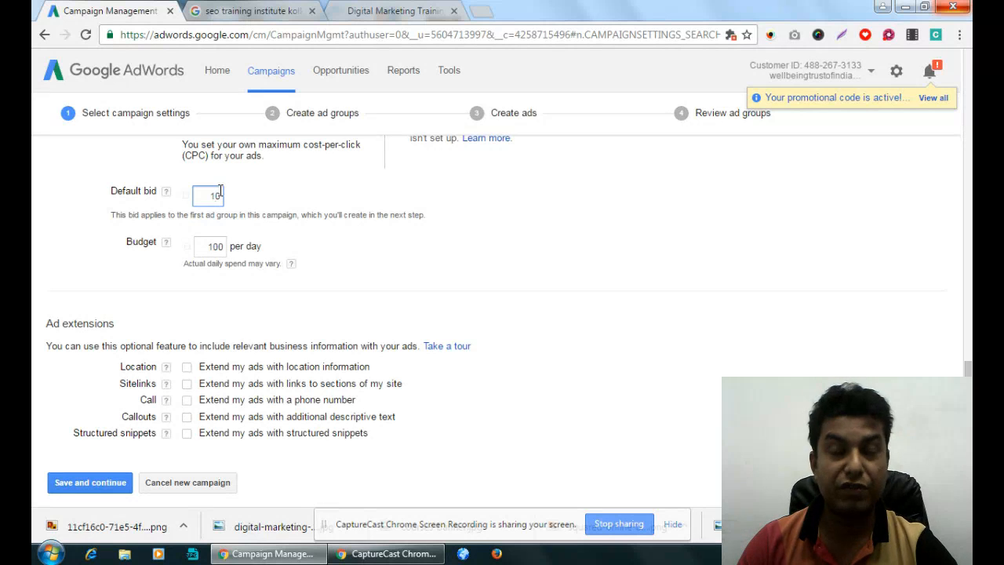
{"action": "left_click", "coordinate": [211, 247]}
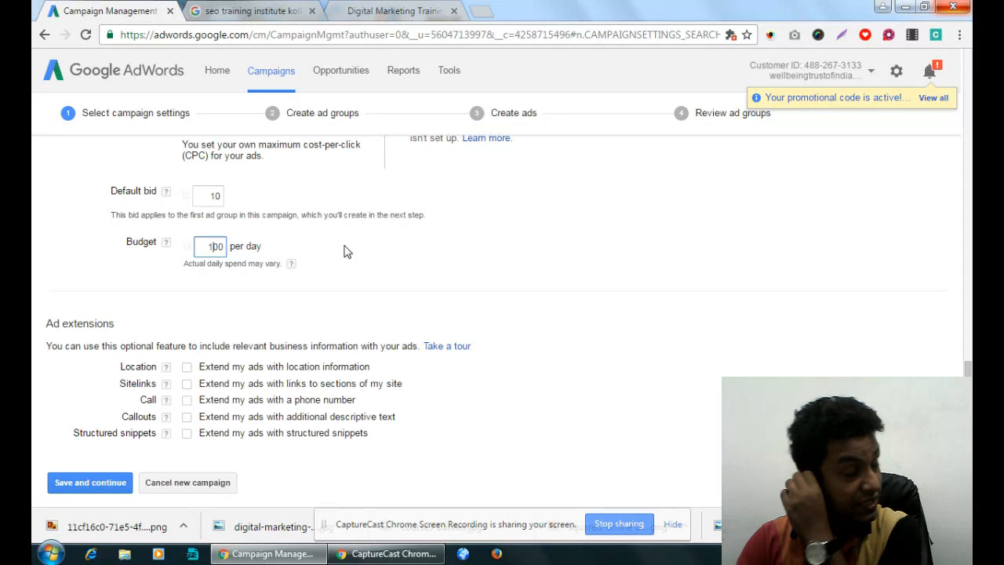
{"action": "left_click", "coordinate": [216, 196]}
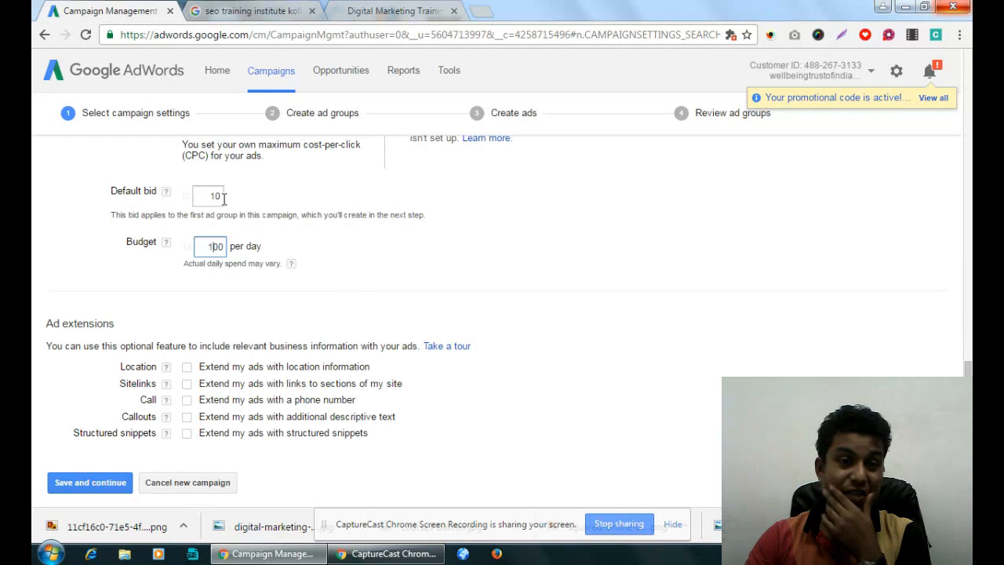
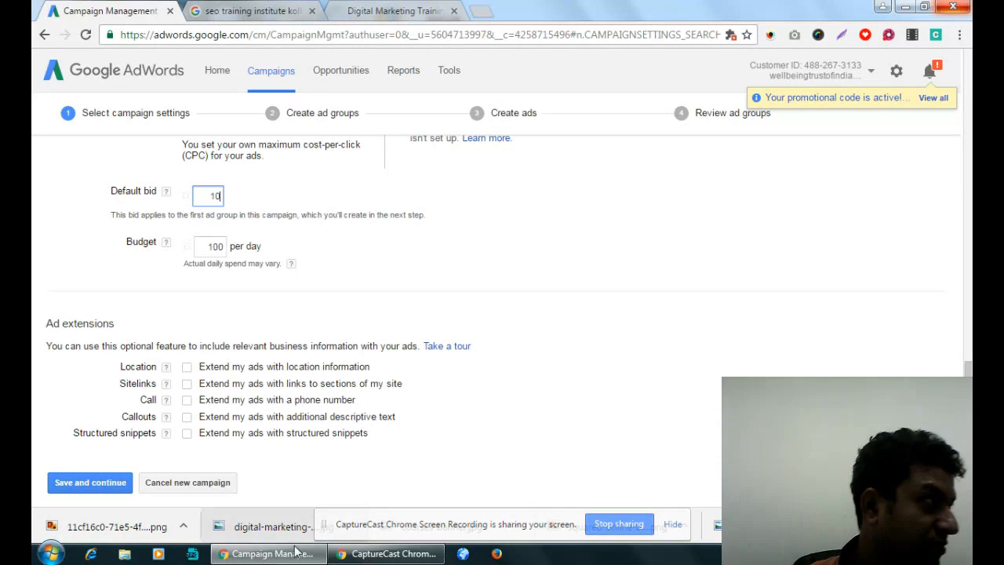
- Try the location extension under the campaign's ad extensions, turn it off again and enable the sitelinks extension
{"action": "left_click", "coordinate": [414, 297]}
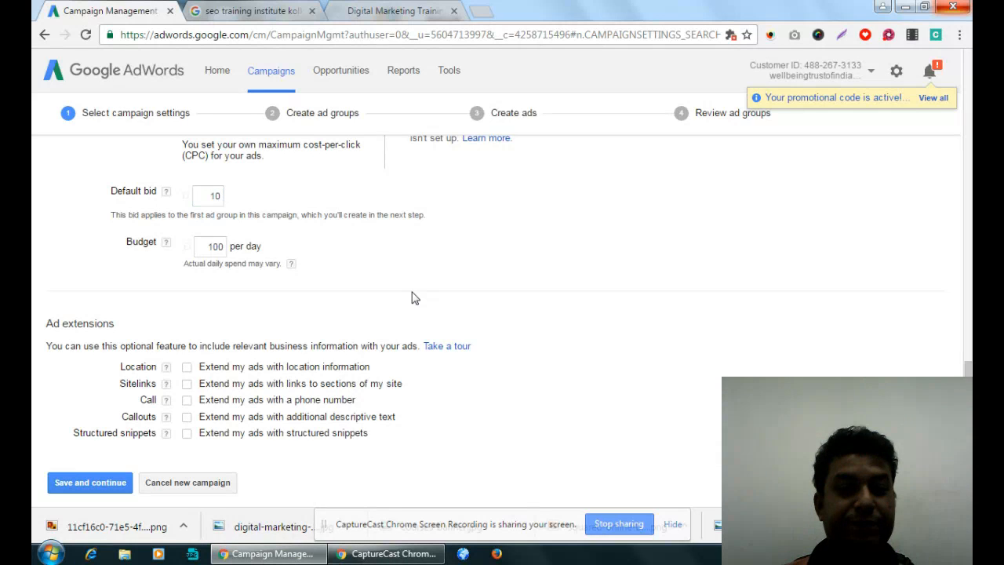
{"action": "scroll", "coordinate": [408, 290], "scroll_direction": "down", "scroll_amount": 1}
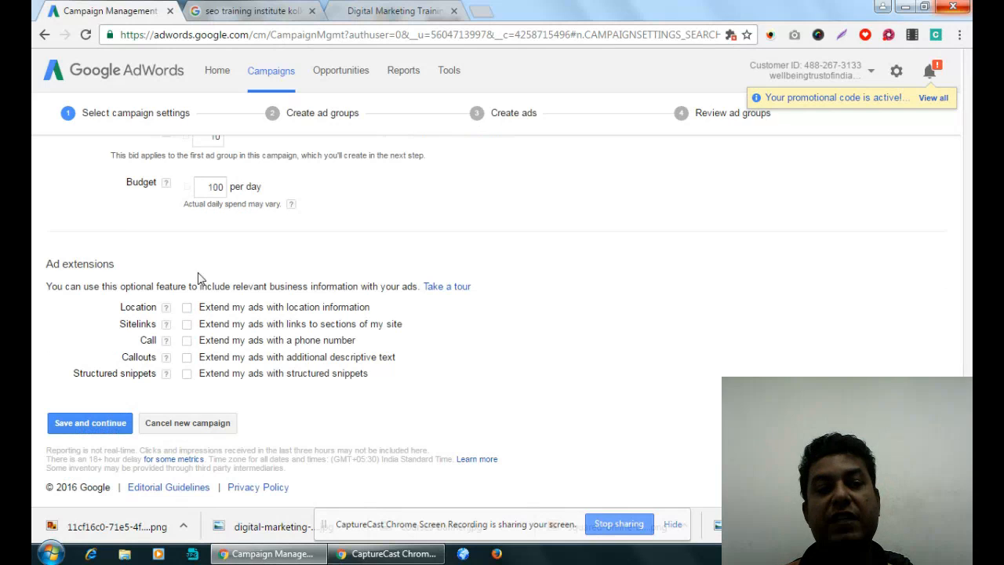
{"action": "left_click_drag", "start_coordinate": [48, 263], "coordinate": [369, 377]}
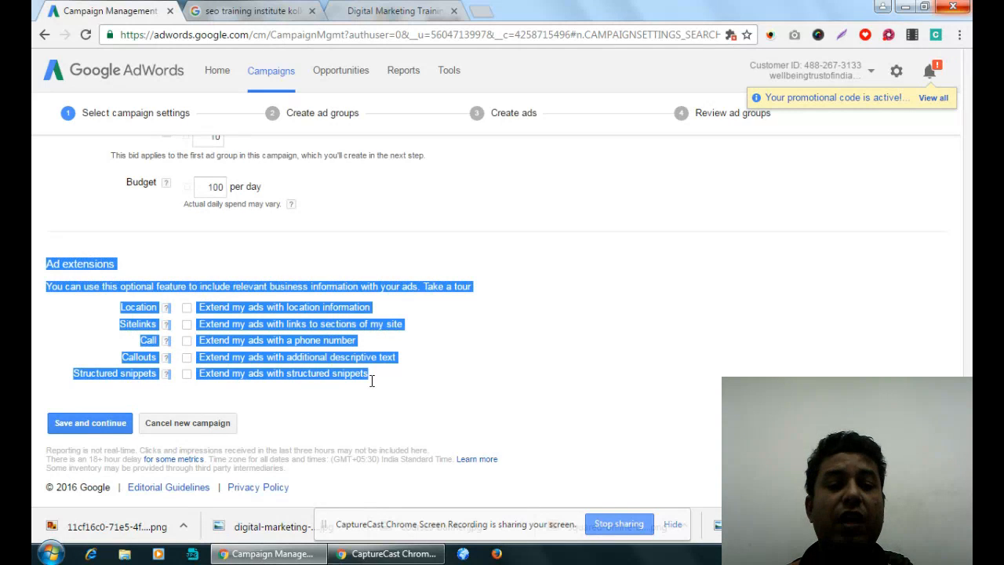
{"action": "left_click", "coordinate": [449, 375]}
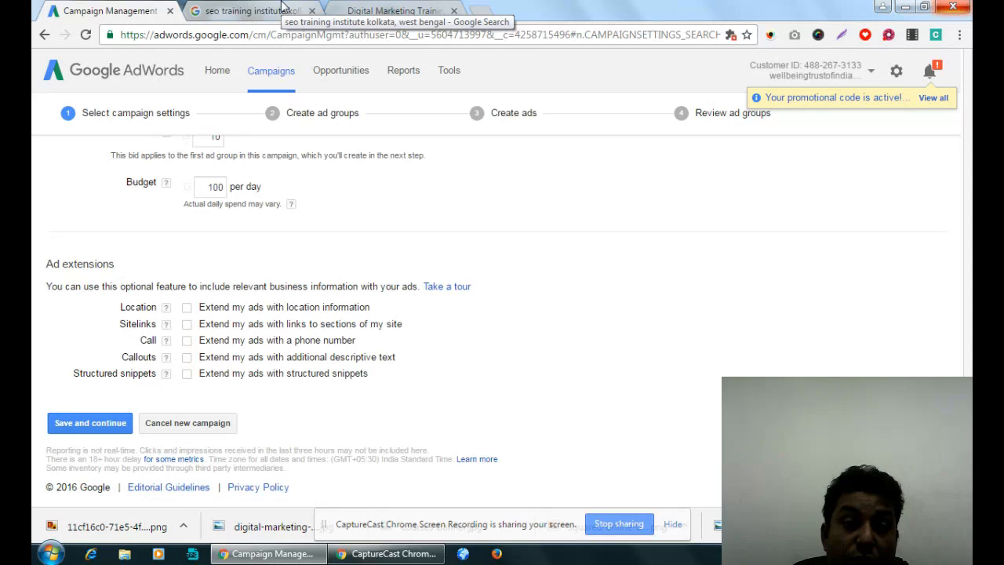
{"action": "left_click", "coordinate": [187, 308]}
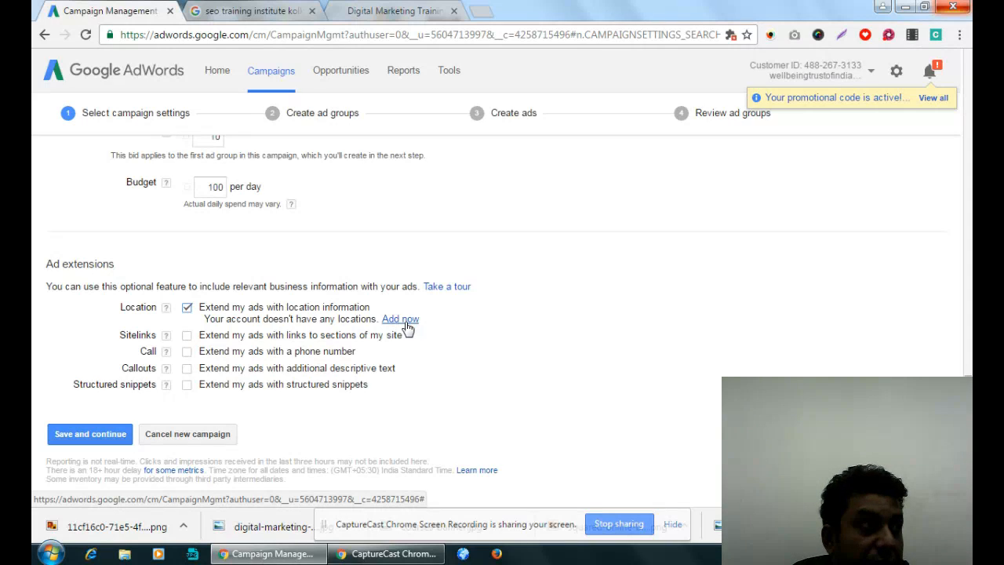
{"action": "left_click", "coordinate": [187, 307]}
{"action": "left_click", "coordinate": [187, 324]}
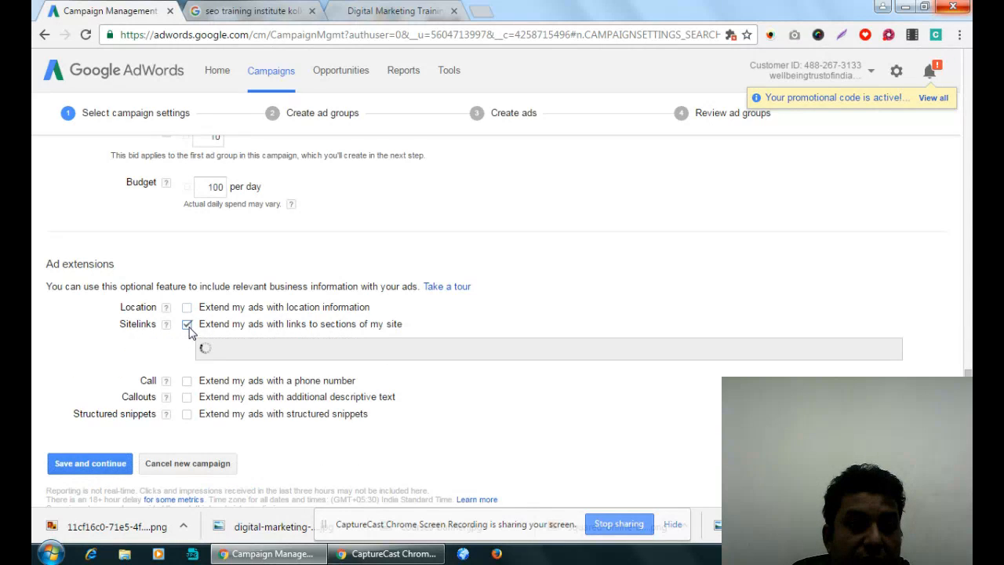
- Switch to the Google search results, open the related search "best seo training institute in kolkata" and look through its results for ads
{"action": "key", "text": "ctrl+Tab"}
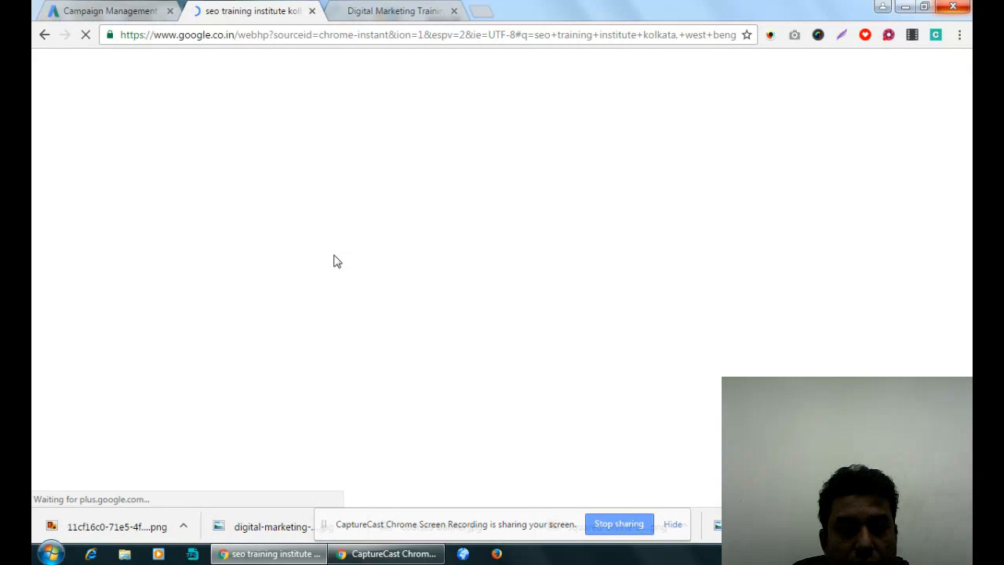
{"action": "scroll", "coordinate": [335, 260], "scroll_direction": "down", "scroll_amount": 20}
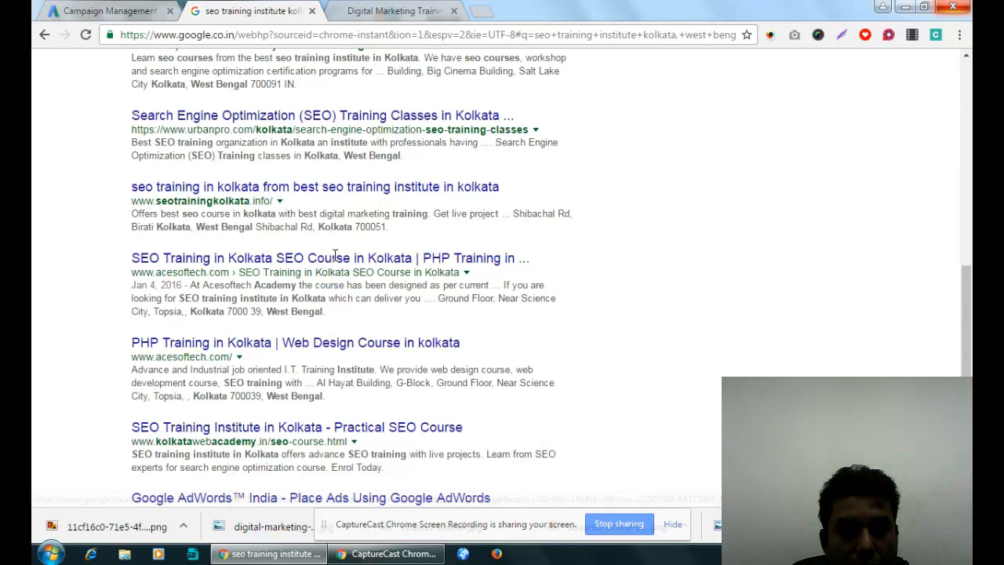
{"action": "scroll", "coordinate": [330, 261], "scroll_direction": "up", "scroll_amount": 3}
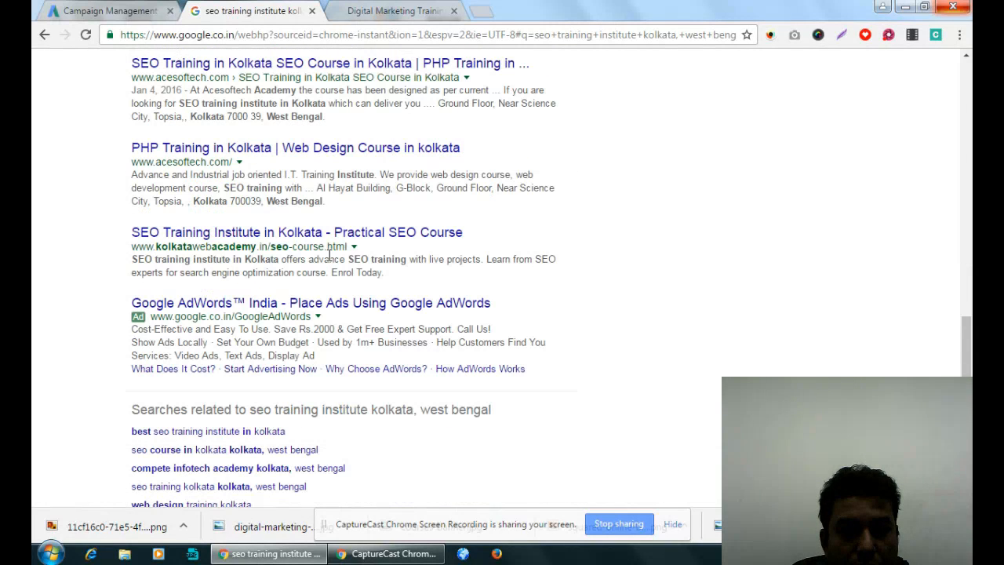
{"action": "left_click", "coordinate": [241, 432]}
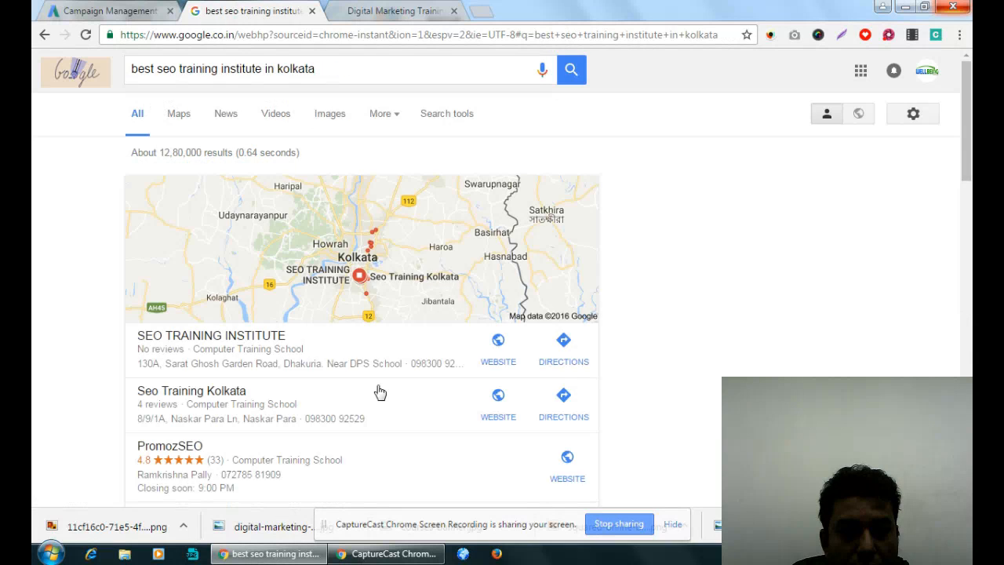
{"action": "scroll", "coordinate": [380, 392], "scroll_direction": "down", "scroll_amount": 10}
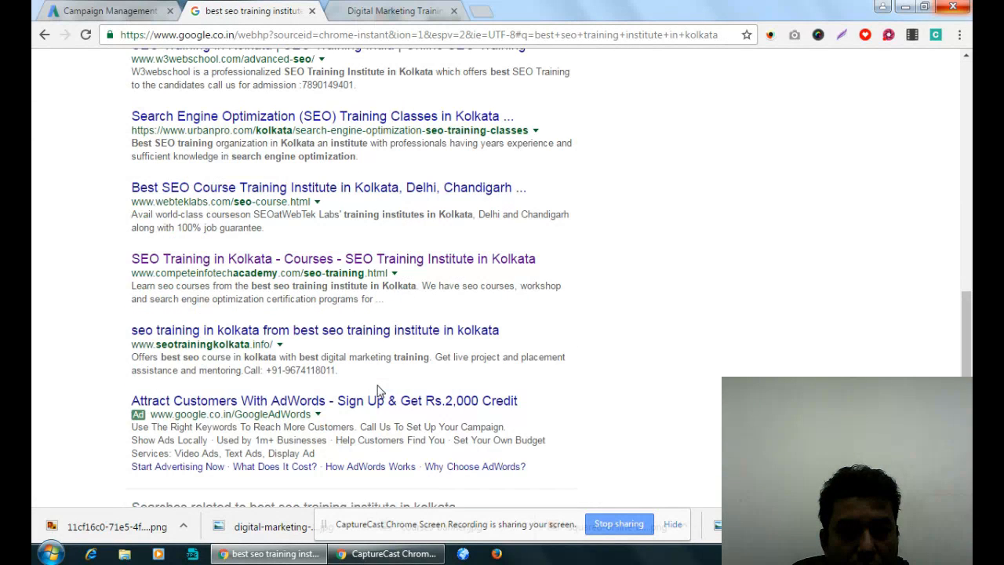
{"action": "scroll", "coordinate": [380, 392], "scroll_direction": "down", "scroll_amount": 3}
{"action": "scroll", "coordinate": [377, 388], "scroll_direction": "up", "scroll_amount": 13}
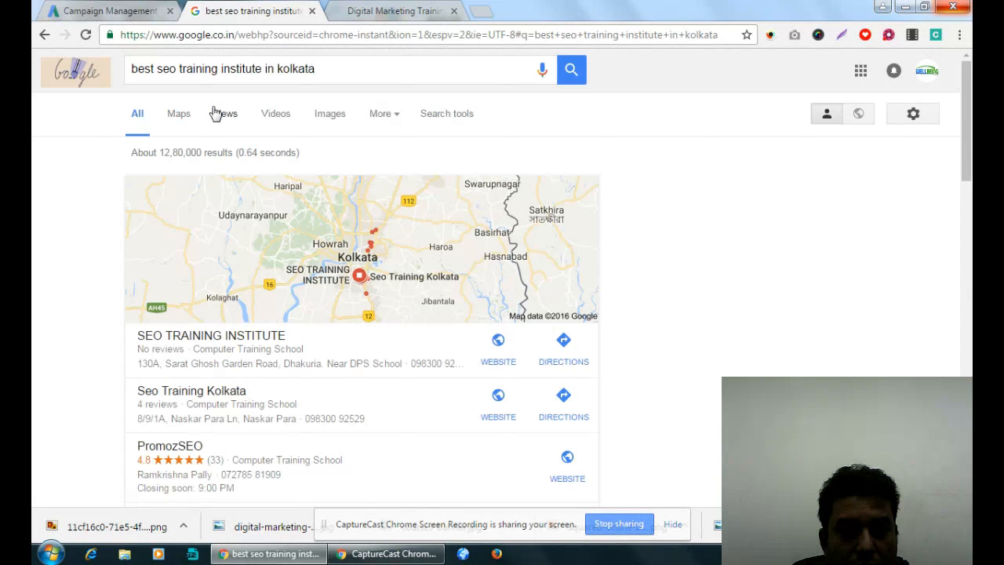
- Shorten the Google search to "best seo training" and look through the results for ads with sitelinks
{"action": "left_click_drag", "start_coordinate": [218, 69], "coordinate": [513, 75]}
{"action": "key", "text": "BackSpace"}
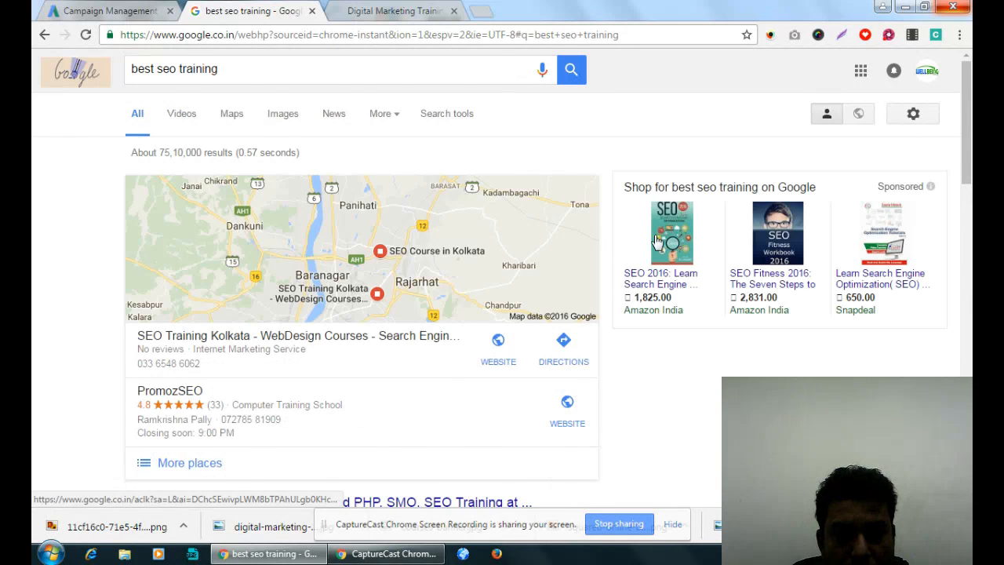
{"action": "scroll", "coordinate": [661, 238], "scroll_direction": "down", "scroll_amount": 5}
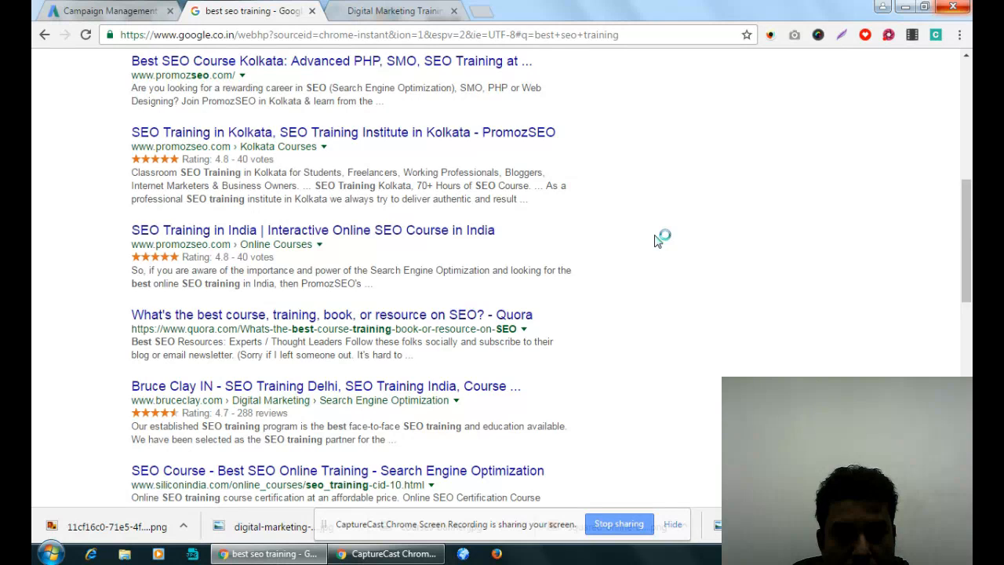
{"action": "scroll", "coordinate": [658, 240], "scroll_direction": "down", "scroll_amount": 4}
{"action": "scroll", "coordinate": [658, 242], "scroll_direction": "down", "scroll_amount": 2}
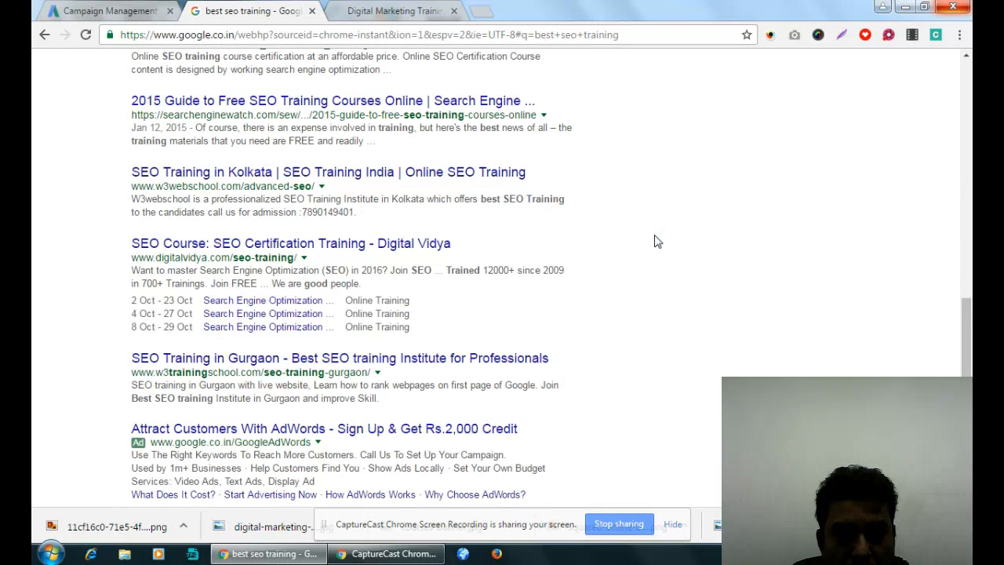
{"action": "scroll", "coordinate": [657, 242], "scroll_direction": "down", "scroll_amount": 3}
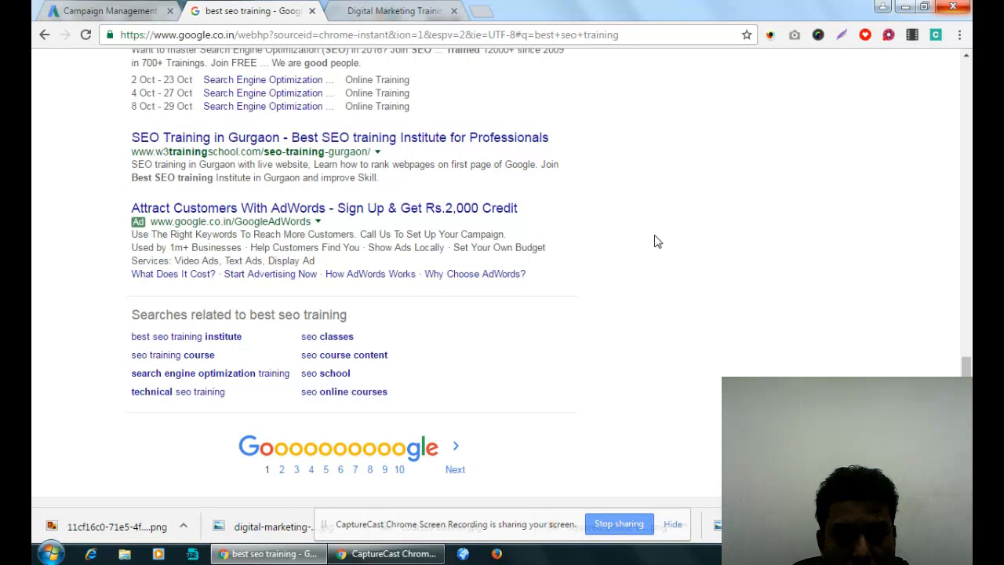
{"action": "scroll", "coordinate": [657, 242], "scroll_direction": "up", "scroll_amount": 10}
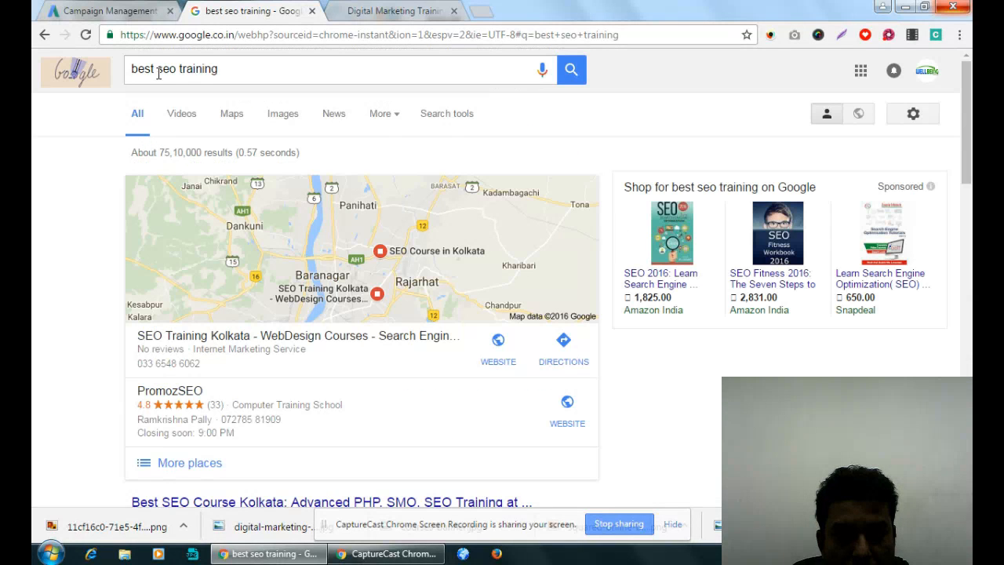
- Search Google for "seo training" and look through the first two pages of results for ads
{"action": "left_click_drag", "start_coordinate": [157, 72], "coordinate": [117, 72]}
{"action": "key", "text": "BackSpace"}
{"action": "key", "text": "Return"}
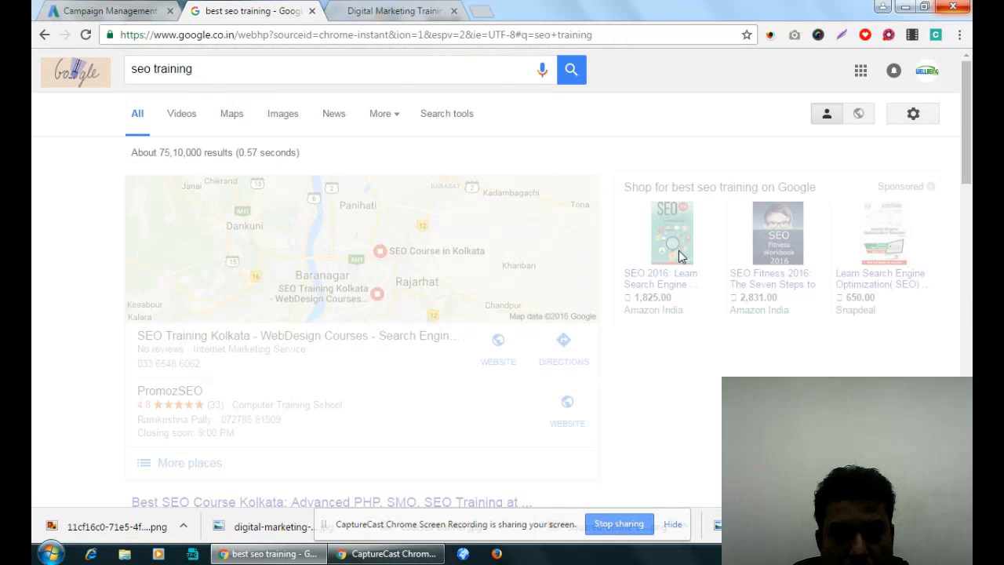
{"action": "scroll", "coordinate": [679, 257], "scroll_direction": "down", "scroll_amount": 6}
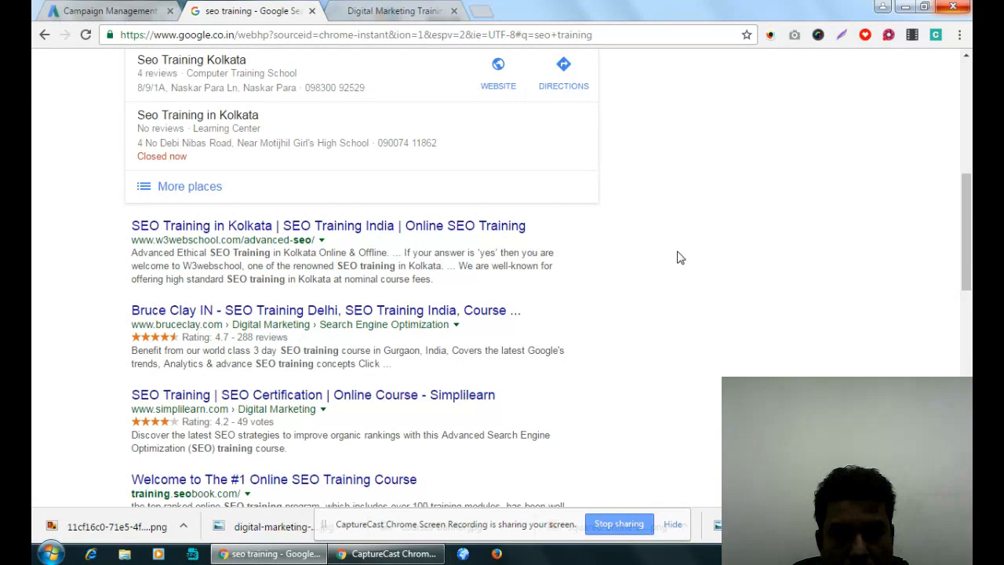
{"action": "scroll", "coordinate": [679, 258], "scroll_direction": "down", "scroll_amount": 8}
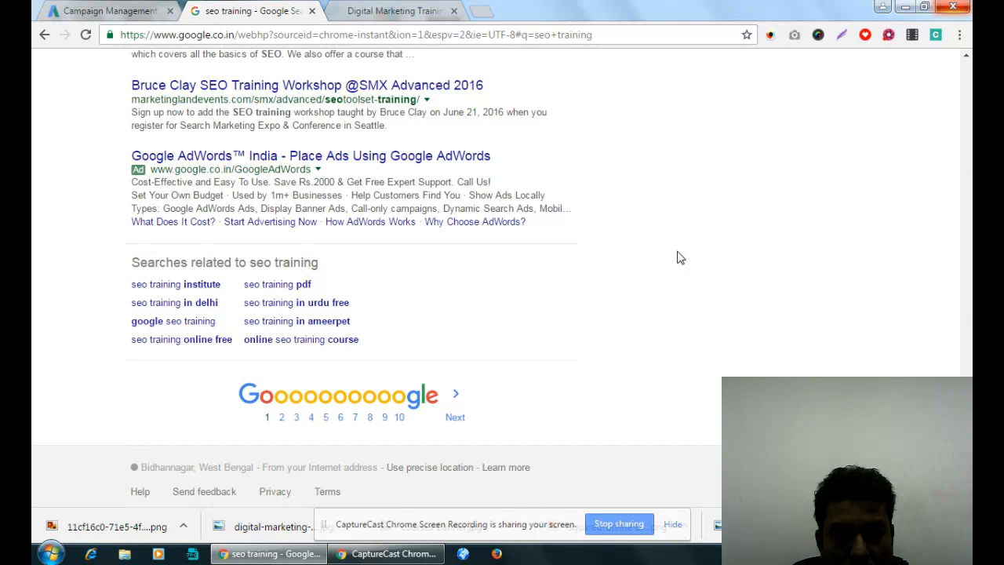
{"action": "left_click", "coordinate": [282, 419]}
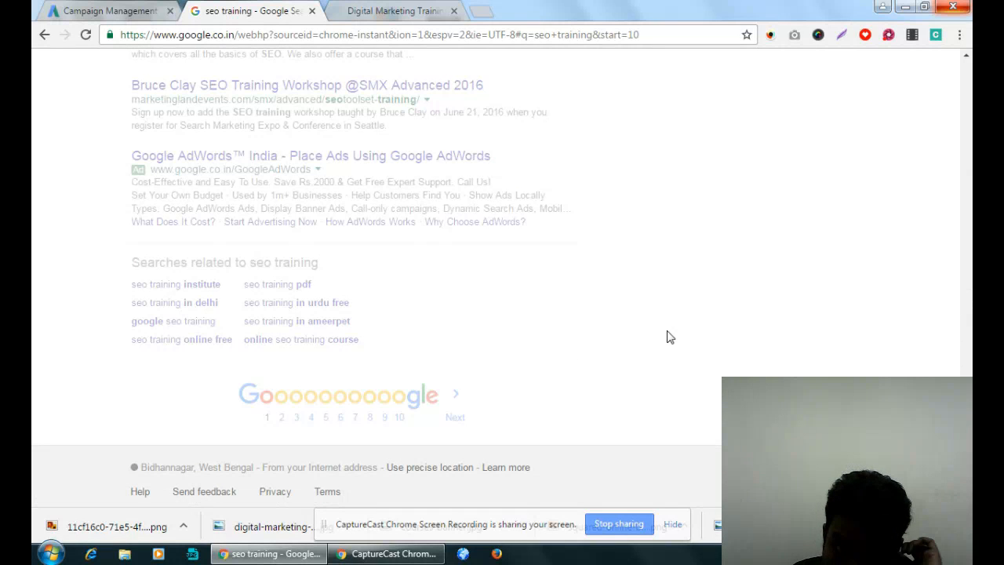
{"action": "scroll", "coordinate": [667, 337], "scroll_direction": "down", "scroll_amount": 10}
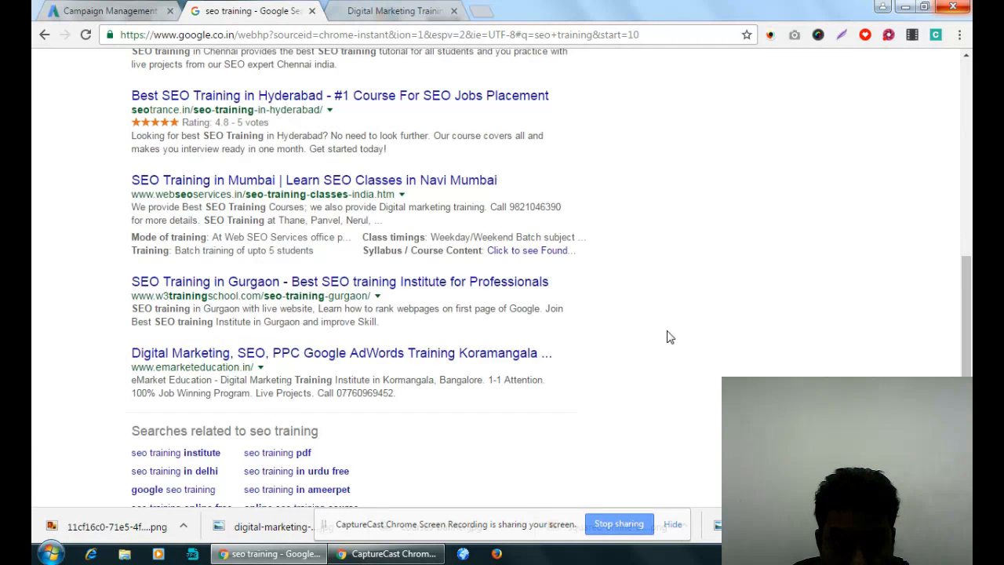
{"action": "scroll", "coordinate": [667, 337], "scroll_direction": "up", "scroll_amount": 10}
- Search Google for "digital marketing training" and look through the first two pages of results for ads
{"action": "left_click", "coordinate": [154, 69]}
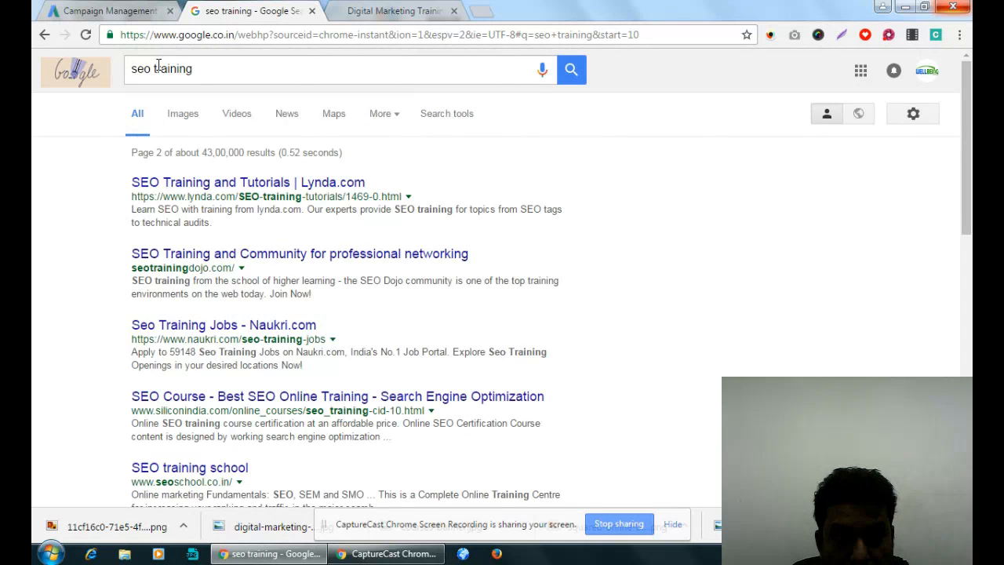
{"action": "double_click", "coordinate": [142, 69]}
{"action": "type", "text": "digital amrket"}
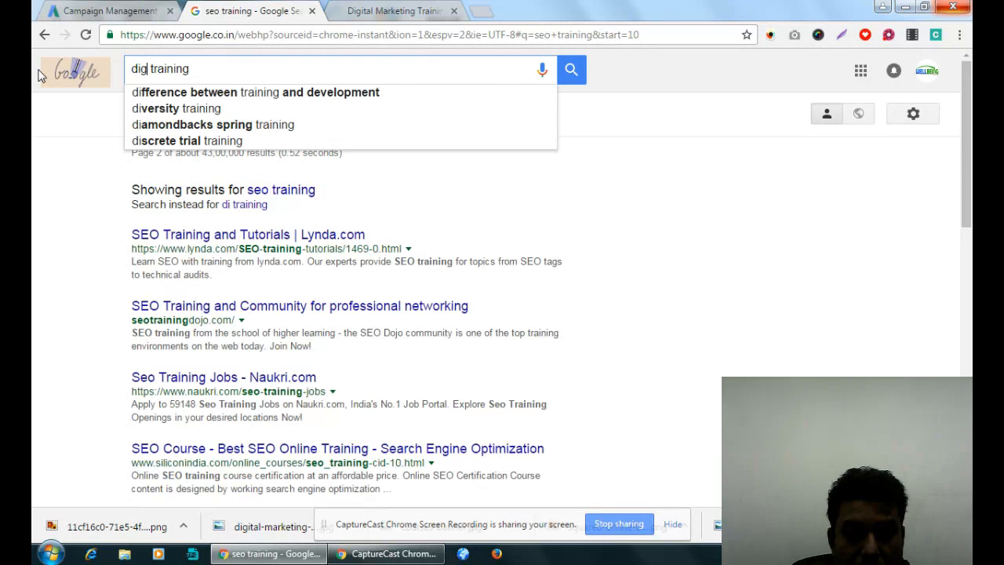
{"action": "type", "text": "ing"}
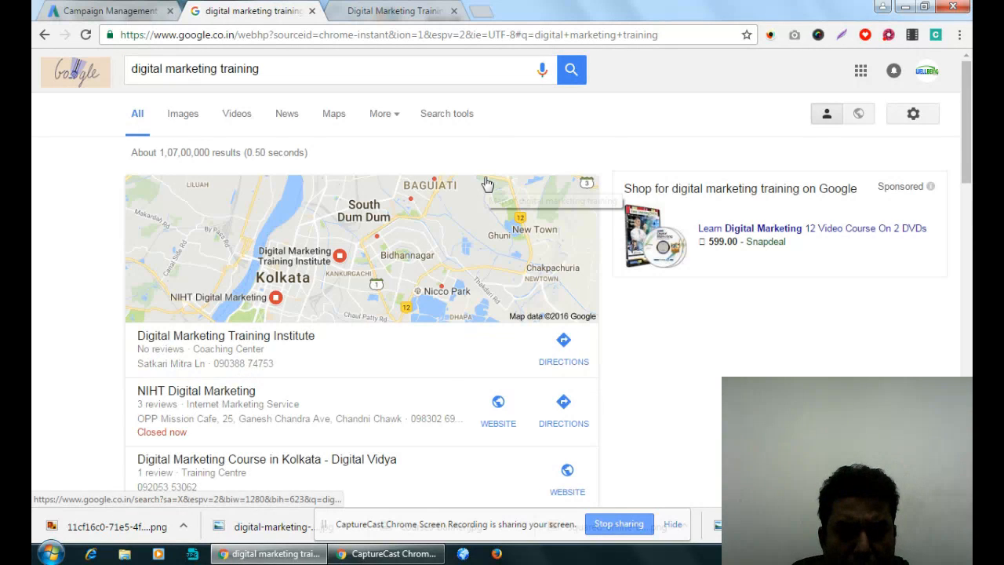
{"action": "scroll", "coordinate": [486, 184], "scroll_direction": "down", "scroll_amount": 10}
{"action": "scroll", "coordinate": [486, 184], "scroll_direction": "down", "scroll_amount": 8}
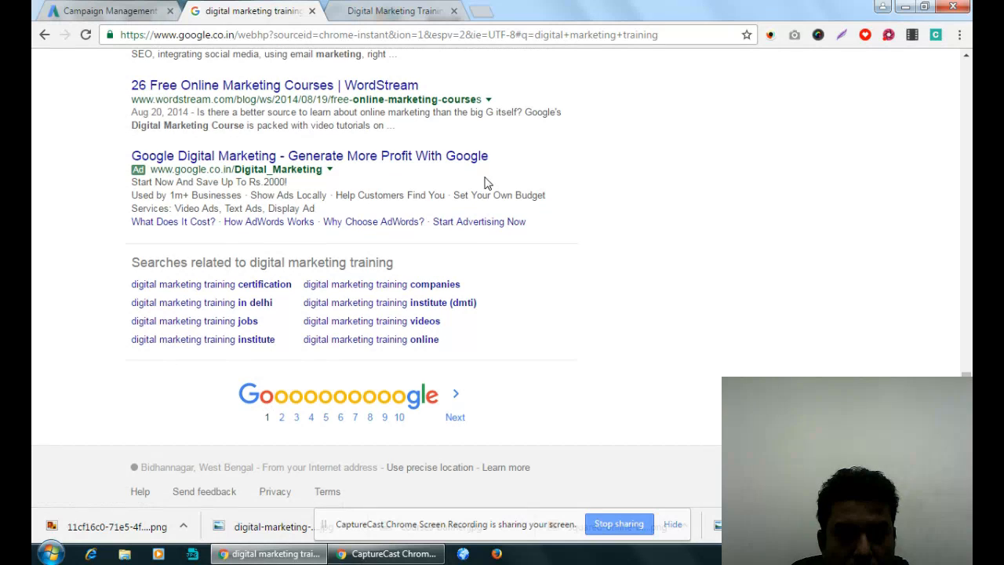
{"action": "left_click", "coordinate": [282, 417]}
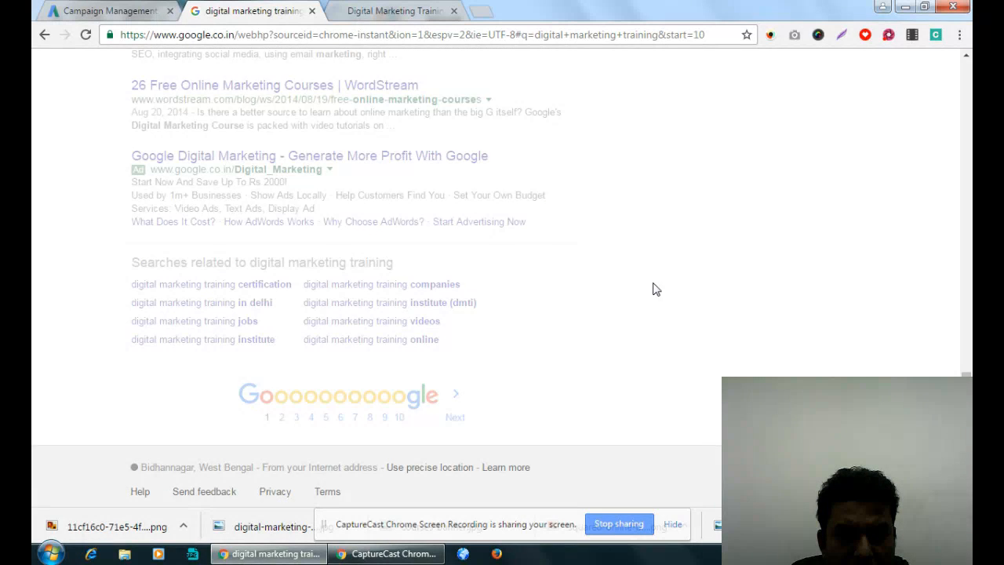
{"action": "scroll", "coordinate": [655, 289], "scroll_direction": "down", "scroll_amount": 8}
{"action": "scroll", "coordinate": [653, 285], "scroll_direction": "up", "scroll_amount": 8}
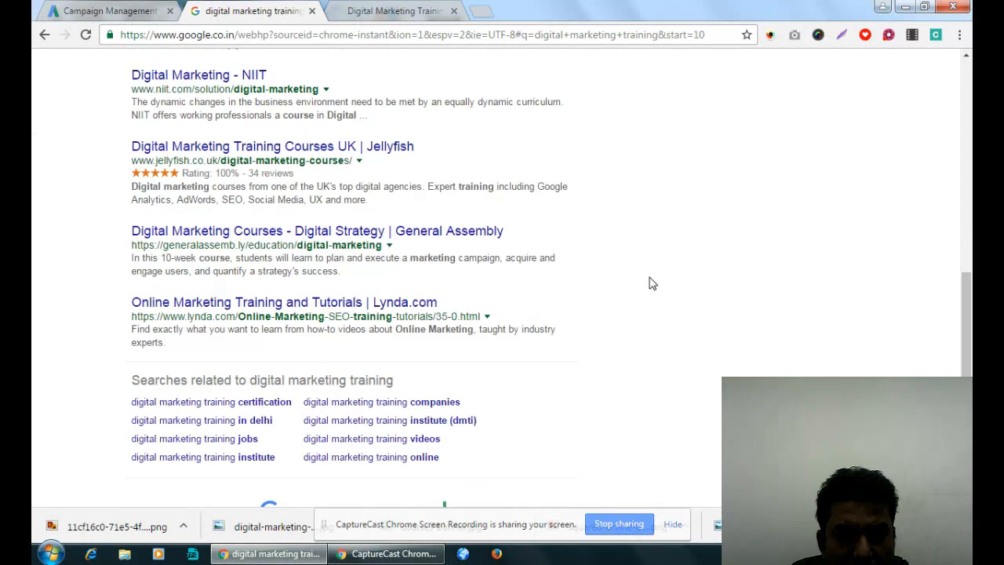
- Search Google for "digital marketing course" and examine the sitelinks beneath the Google Digital Marketing ad
{"action": "left_click_drag", "start_coordinate": [218, 69], "coordinate": [646, 67]}
{"action": "key", "text": "BackSpace"}
{"action": "type", "text": "courase"}
{"action": "key", "text": "Return"}
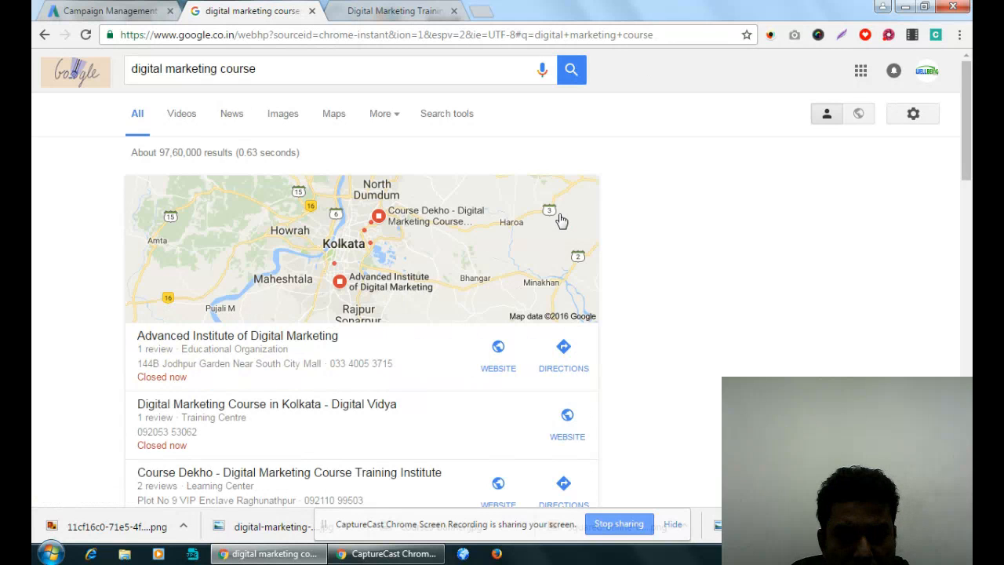
{"action": "scroll", "coordinate": [561, 220], "scroll_direction": "down", "scroll_amount": 20}
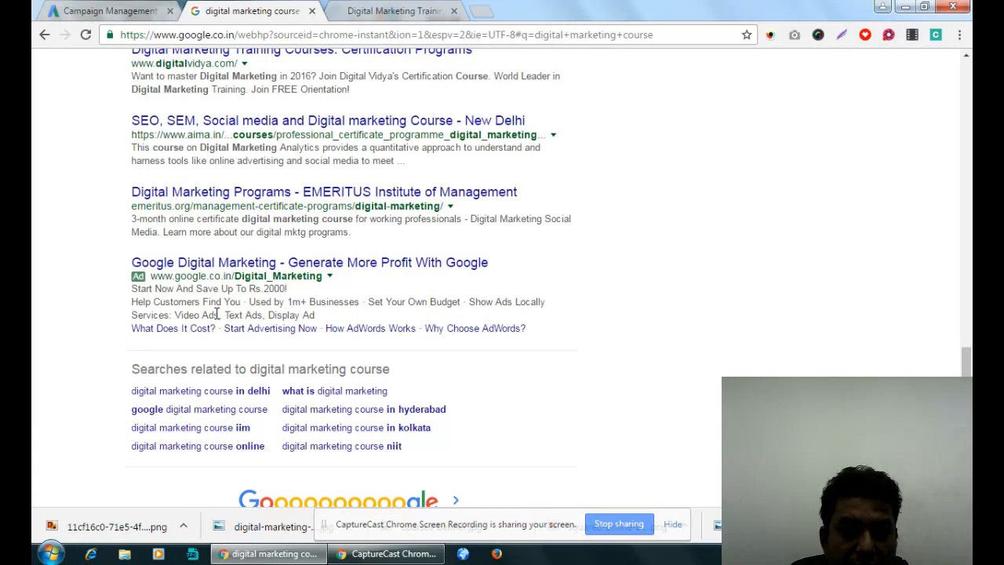
{"action": "left_click_drag", "start_coordinate": [116, 331], "coordinate": [540, 331]}
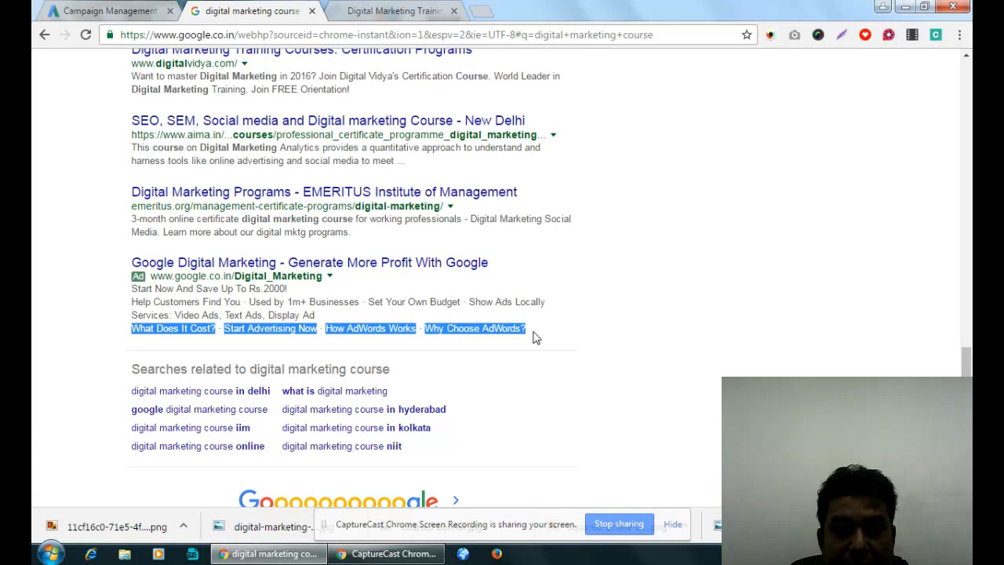
{"action": "left_click", "coordinate": [536, 304]}
{"action": "left_click_drag", "start_coordinate": [538, 331], "coordinate": [130, 341]}
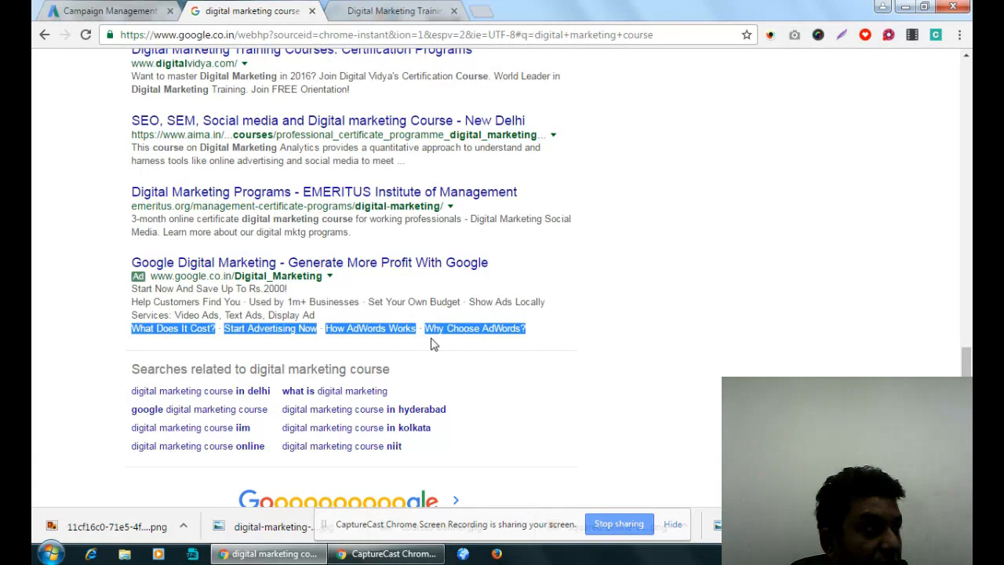
- Return to the AdWords campaign settings and view the sitelinks extension section
{"action": "key", "text": "super+d"}
{"action": "key", "text": "alt+Tab"}
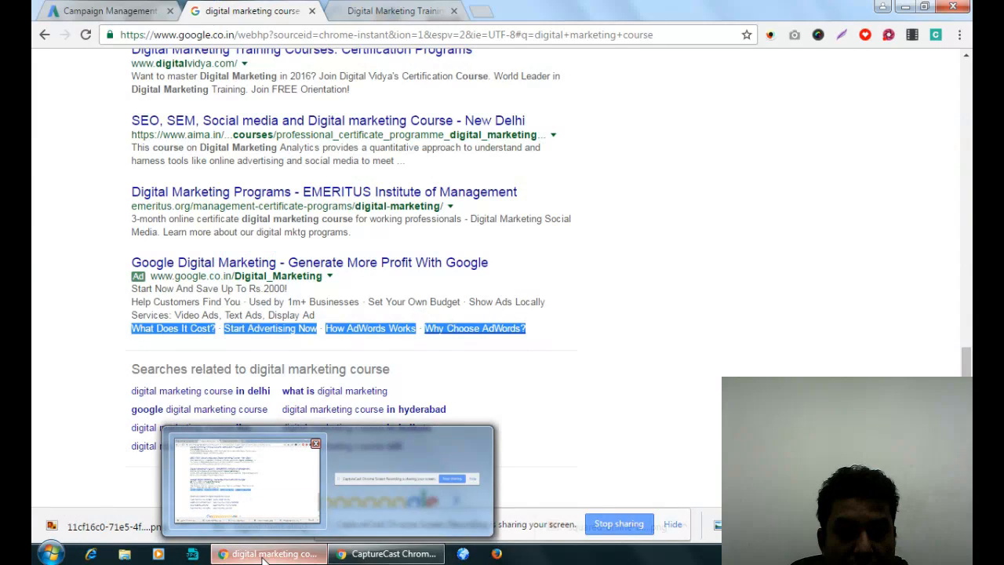
{"action": "left_click", "coordinate": [265, 557]}
{"action": "left_click", "coordinate": [264, 557]}
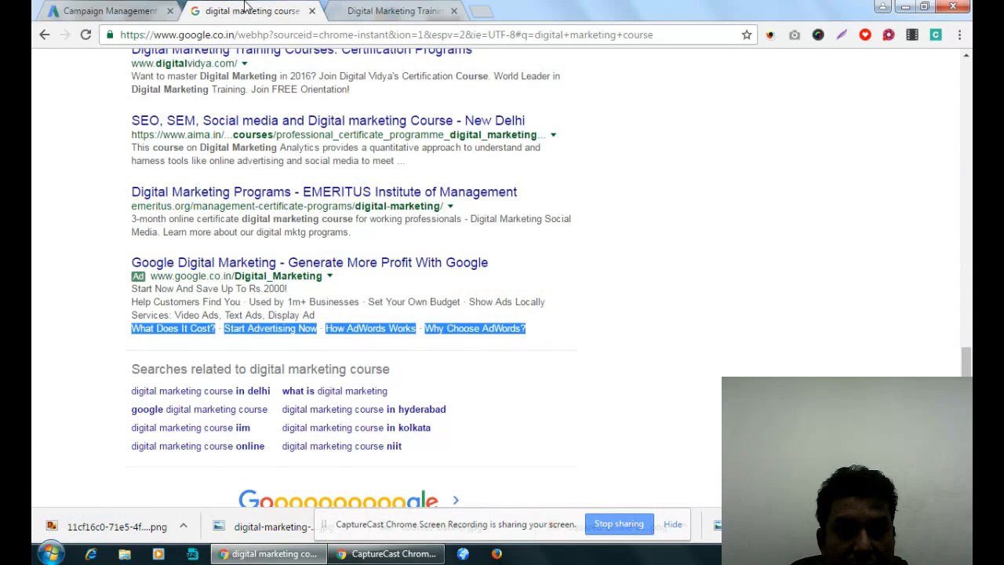
{"action": "left_click", "coordinate": [110, 10]}
{"action": "scroll", "coordinate": [597, 351], "scroll_direction": "down", "scroll_amount": 5}
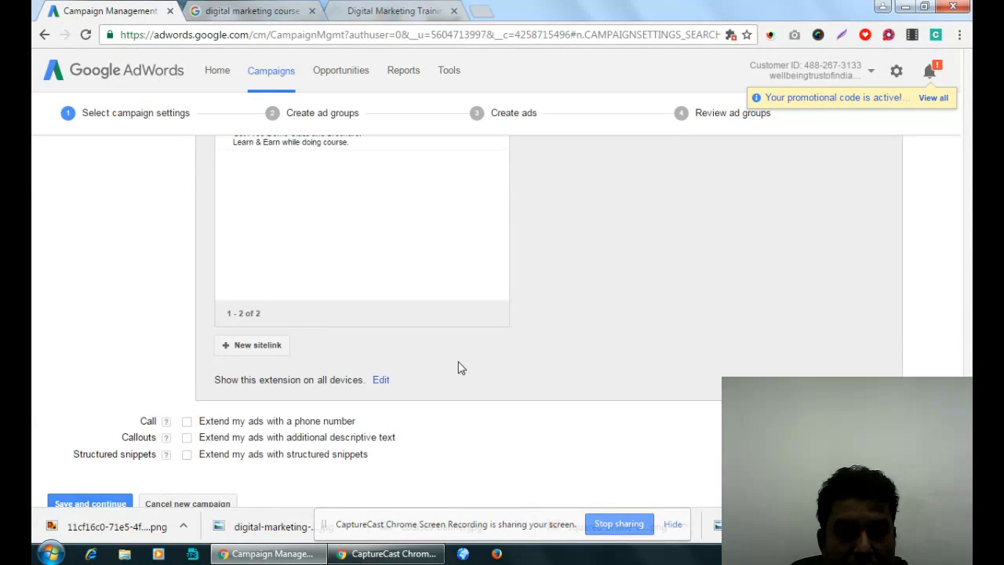
- Start a new sitelink and enter "Download Free Brochure" as its link text
{"action": "left_click", "coordinate": [251, 345]}
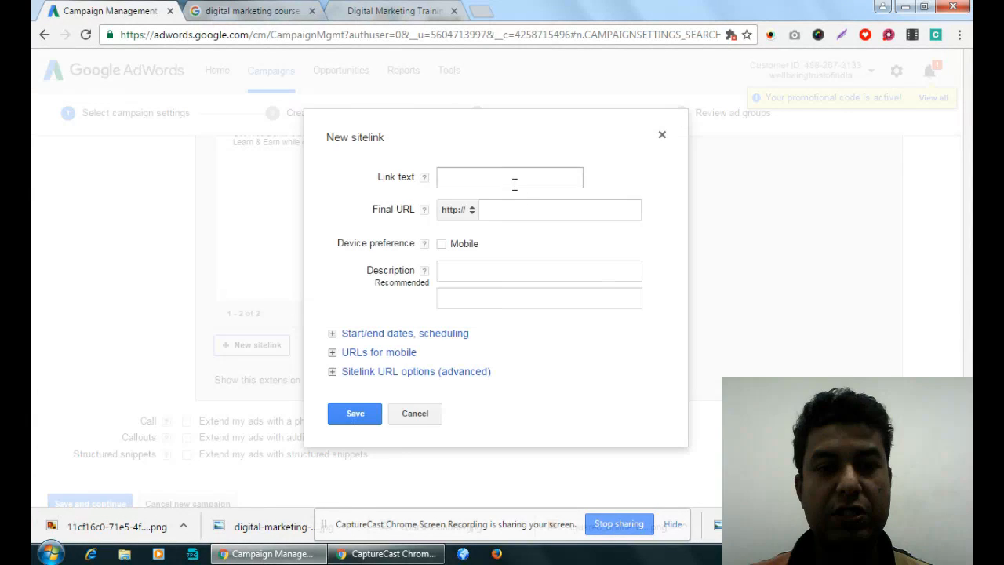
{"action": "left_click", "coordinate": [515, 183]}
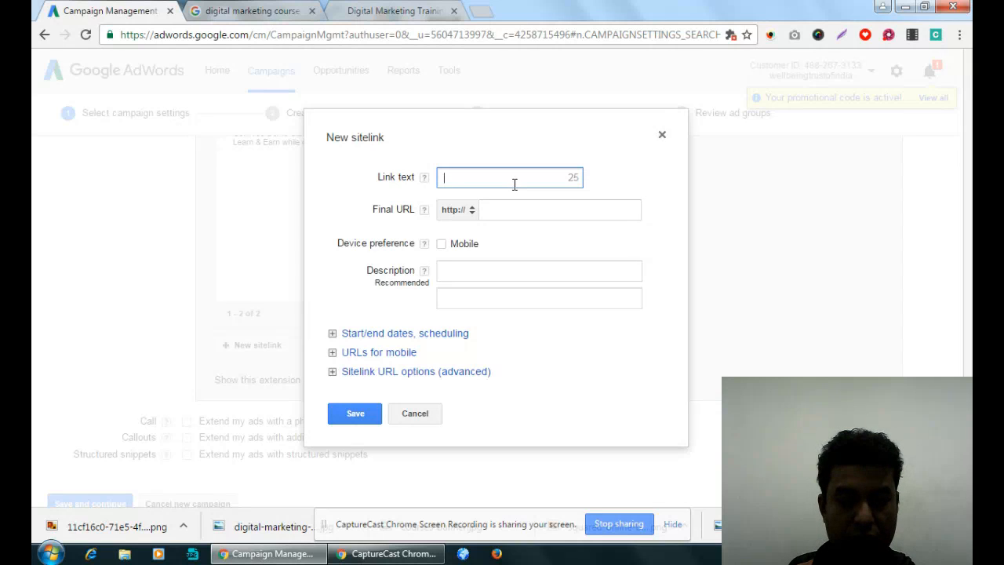
{"action": "type", "text": "Donwlod"}
{"action": "key", "text": "BackSpace"}
{"action": "key", "text": "BackSpace"}
{"action": "key", "text": "BackSpace"}
{"action": "key", "text": "BackSpace"}
{"action": "key", "text": "BackSpace"}
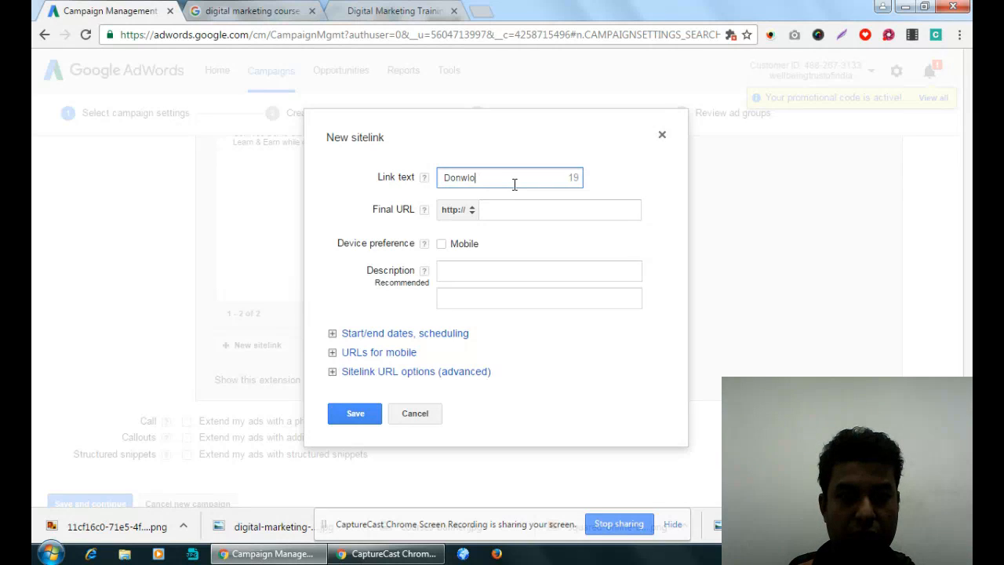
{"action": "type", "text": "wn"}
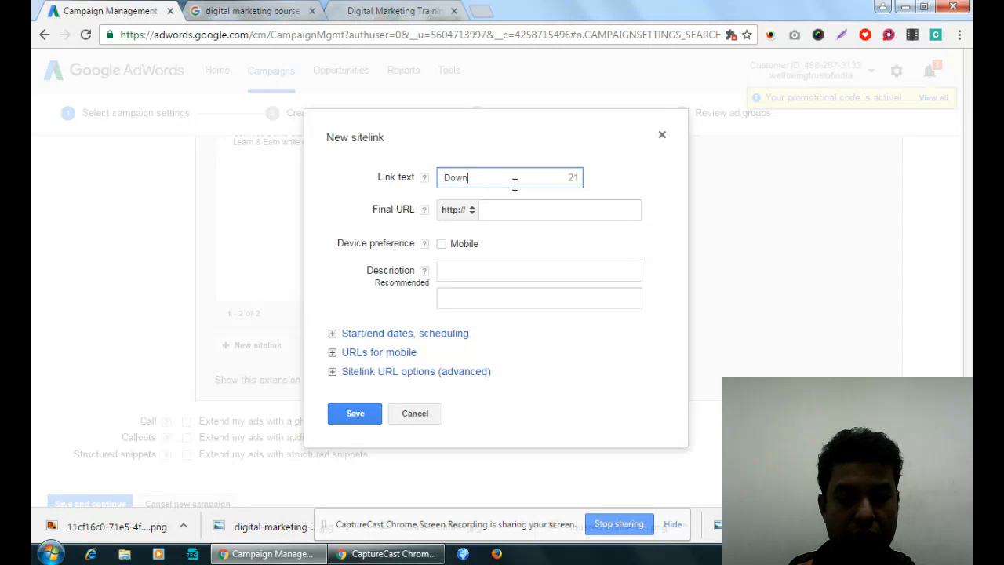
{"action": "type", "text": "load Free Bsic"}
{"action": "key", "text": "BackSpace"}
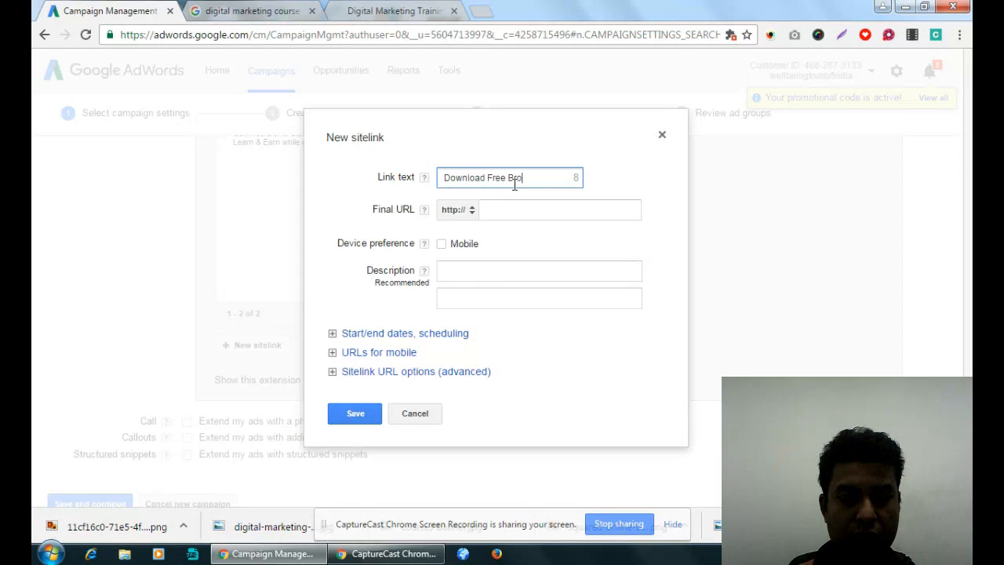
{"action": "type", "text": "chure"}
{"action": "left_click", "coordinate": [522, 205]}
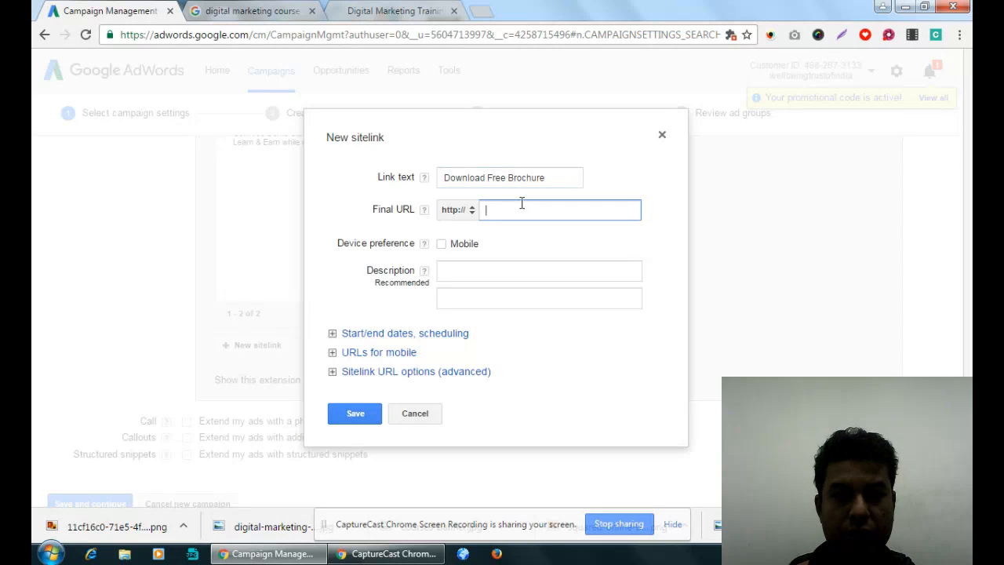
{"action": "left_click", "coordinate": [373, 11]}
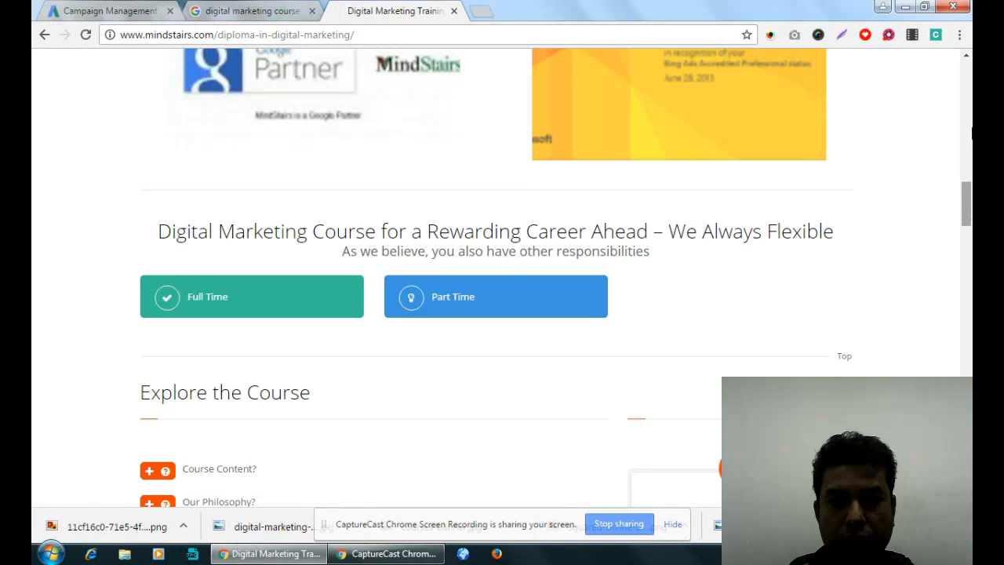
{"action": "left_click_drag", "start_coordinate": [972, 134], "coordinate": [972, 161]}
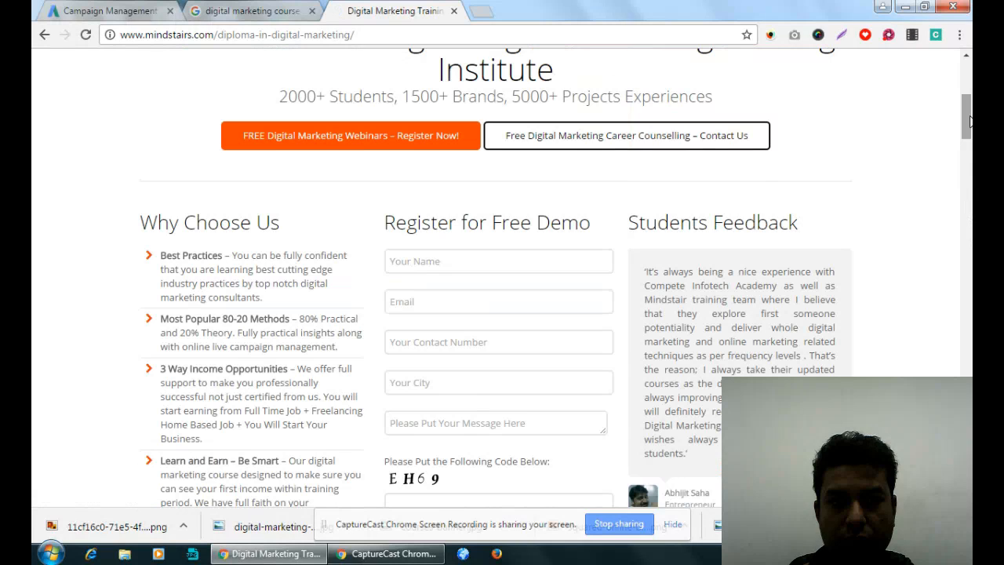
{"action": "left_click_drag", "start_coordinate": [968, 121], "coordinate": [968, 79]}
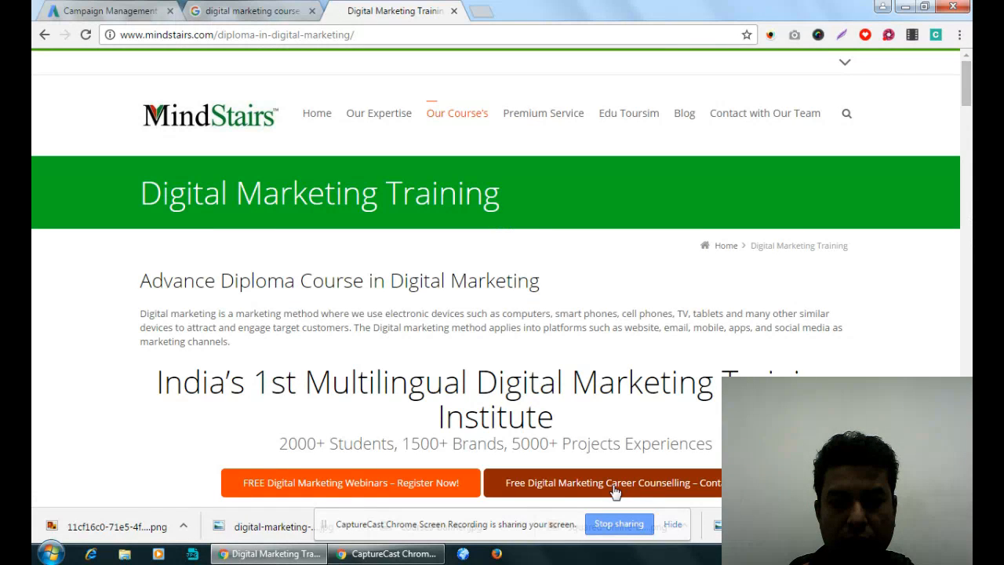
{"action": "left_click", "coordinate": [568, 491]}
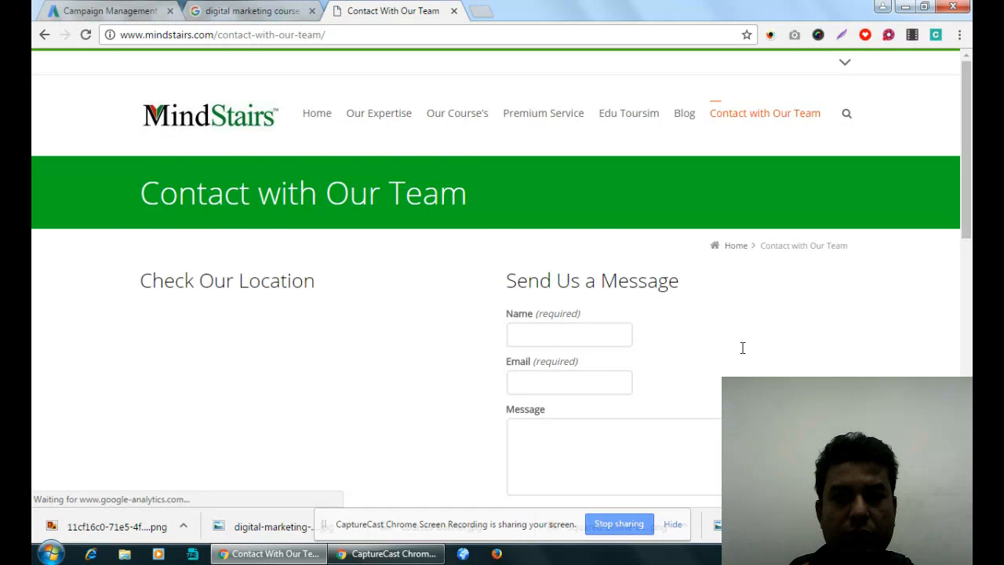
{"action": "scroll", "coordinate": [742, 348], "scroll_direction": "down", "scroll_amount": 15}
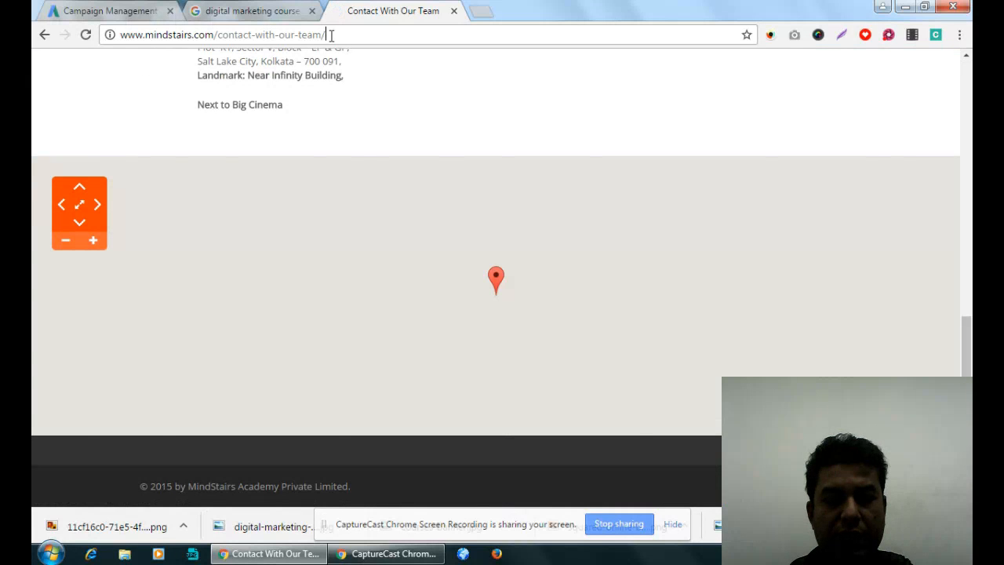
{"action": "left_click", "coordinate": [330, 34]}
{"action": "key", "text": "ctrl+c"}
{"action": "key", "text": "Return"}
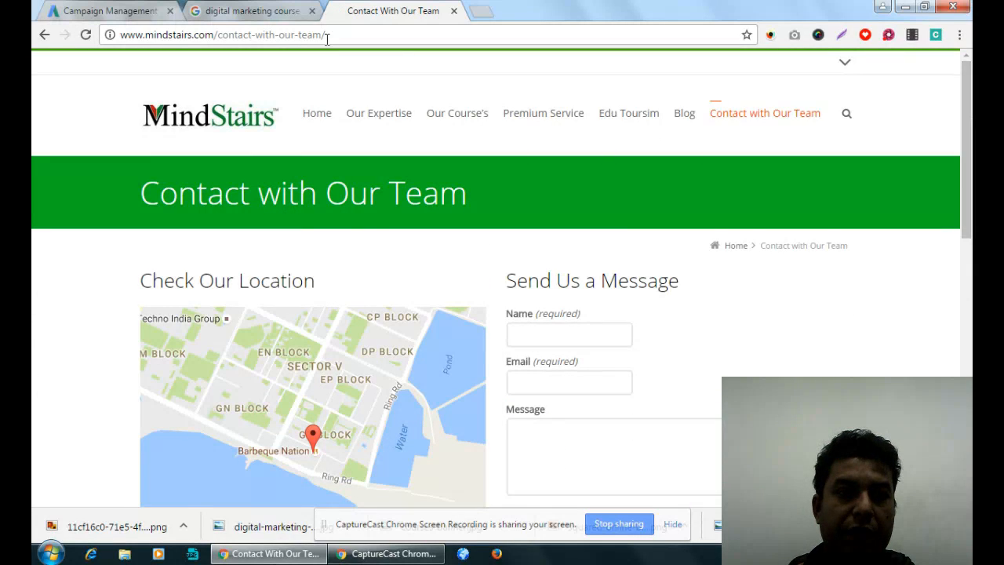
{"action": "left_click", "coordinate": [110, 10]}
{"action": "left_click", "coordinate": [523, 215]}
{"action": "key", "text": "ctrl+v"}
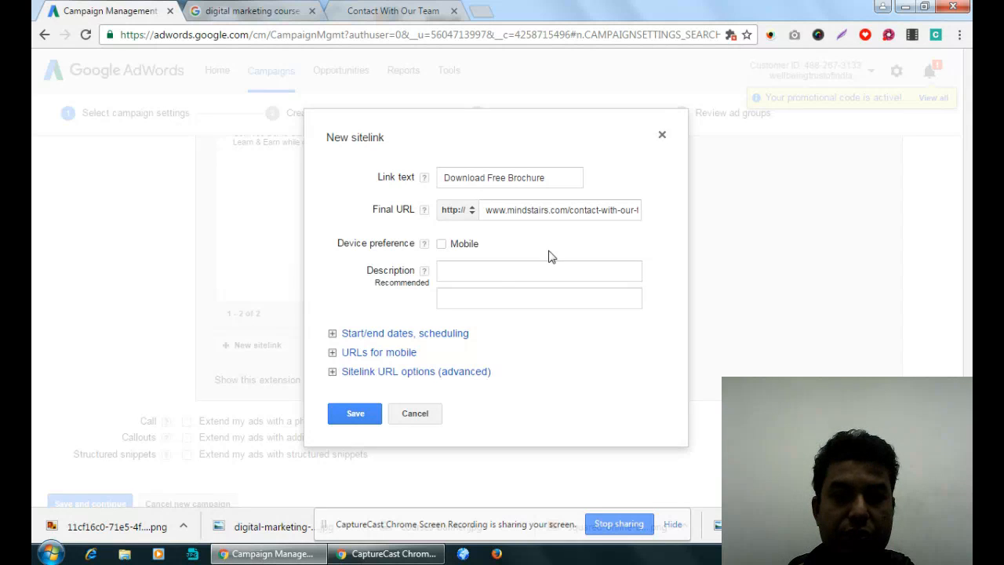
- Begin the sitelink's first description line with "Learn & Earn"
{"action": "left_click", "coordinate": [497, 273]}
{"action": "type", "text": "Learn"}
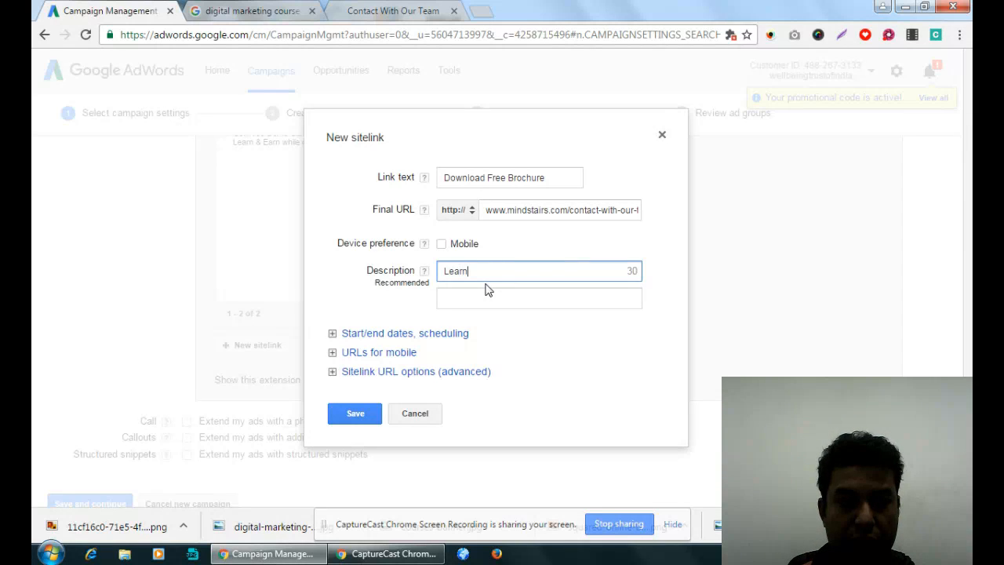
{"action": "type", "text": " &"}
{"action": "key", "text": "BackSpace"}
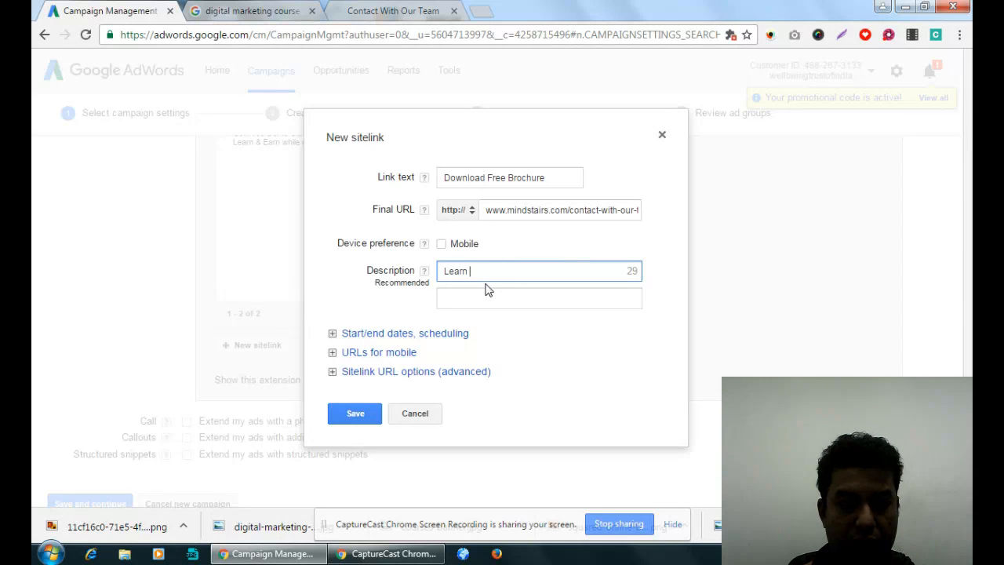
{"action": "type", "text": "& Earn While"}
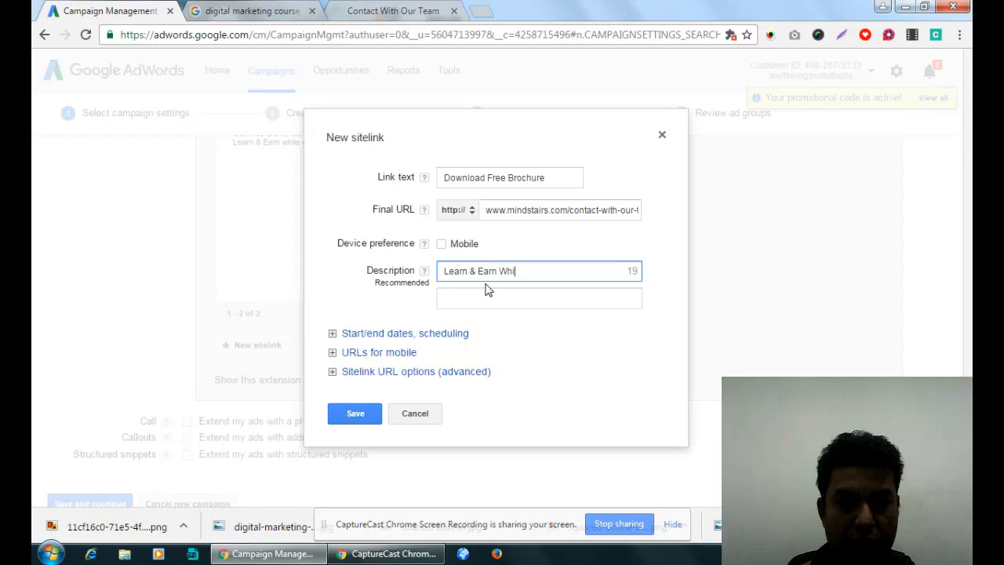
{"action": "key", "text": "BackSpace"}
{"action": "key", "text": "BackSpace"}
{"action": "key", "text": "BackSpace"}
{"action": "key", "text": "BackSpace"}
{"action": "key", "text": "BackSpace"}
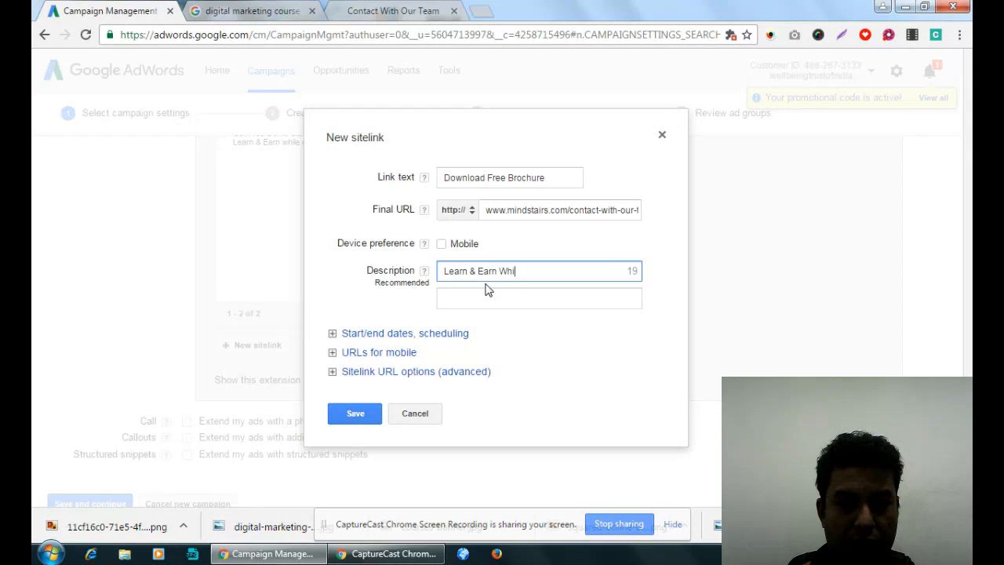
{"action": "type", "text": "During"}
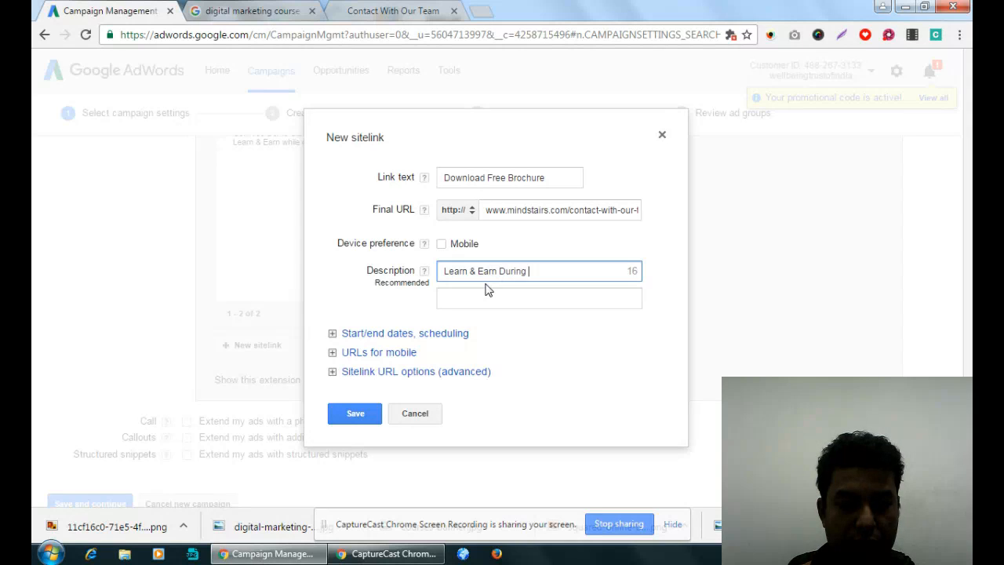
{"action": "type", "text": " Digital Ma"}
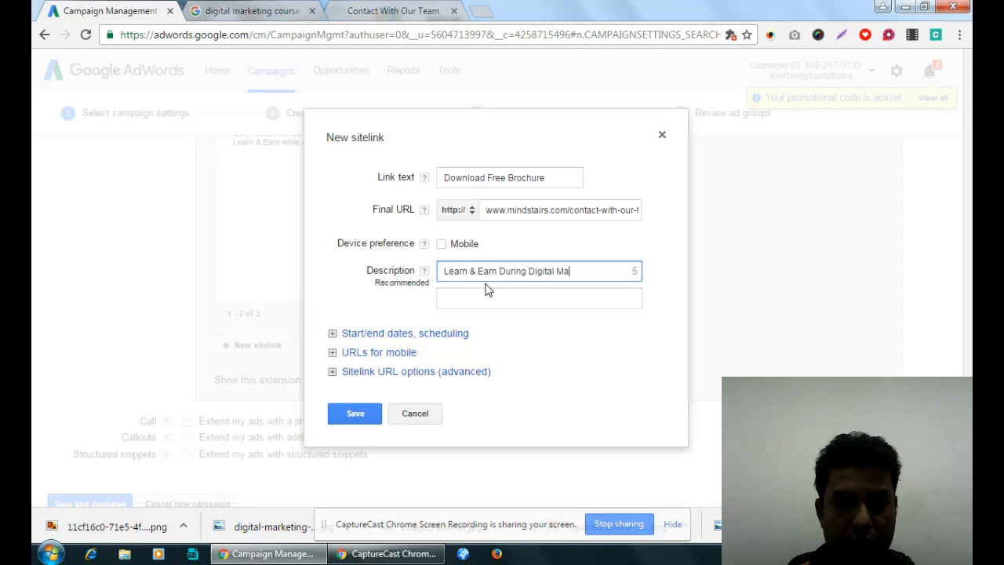
{"action": "key", "text": "BackSpace"}
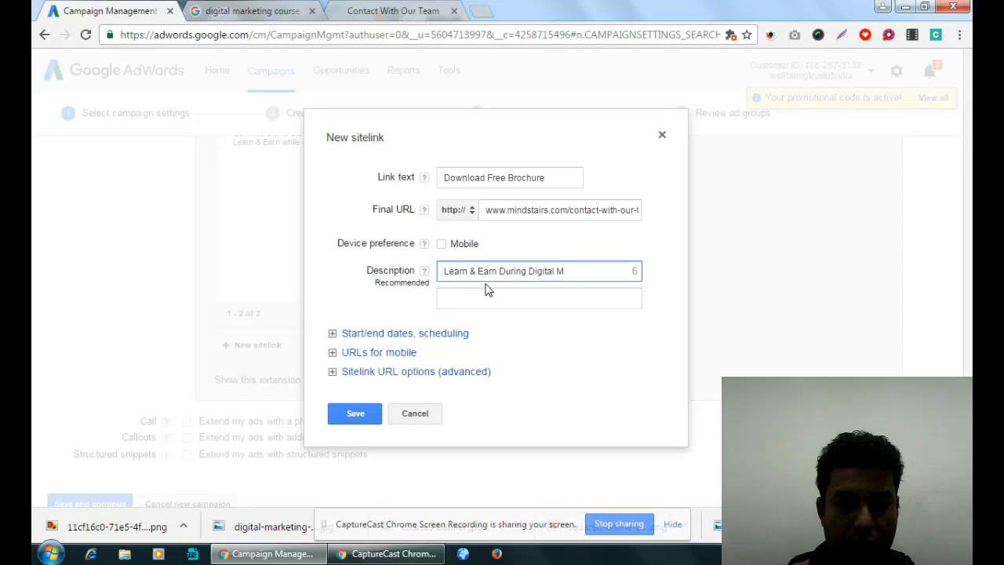
{"action": "key", "text": "BackSpace"}
{"action": "key", "text": "BackSpace"}
{"action": "key", "text": "BackSpace"}
{"action": "key", "text": "BackSpace"}
{"action": "key", "text": "BackSpace"}
{"action": "key", "text": "BackSpace"}
{"action": "key", "text": "BackSpace"}
{"action": "key", "text": "BackSpace"}
{"action": "key", "text": "BackSpace"}
{"action": "key", "text": "BackSpace"}
{"action": "key", "text": "BackSpace"}
{"action": "key", "text": "BackSpace"}
{"action": "key", "text": "BackSpace"}
{"action": "key", "text": "BackSpace"}
{"action": "key", "text": "BackSpace"}
{"action": "key", "text": "BackSpace"}
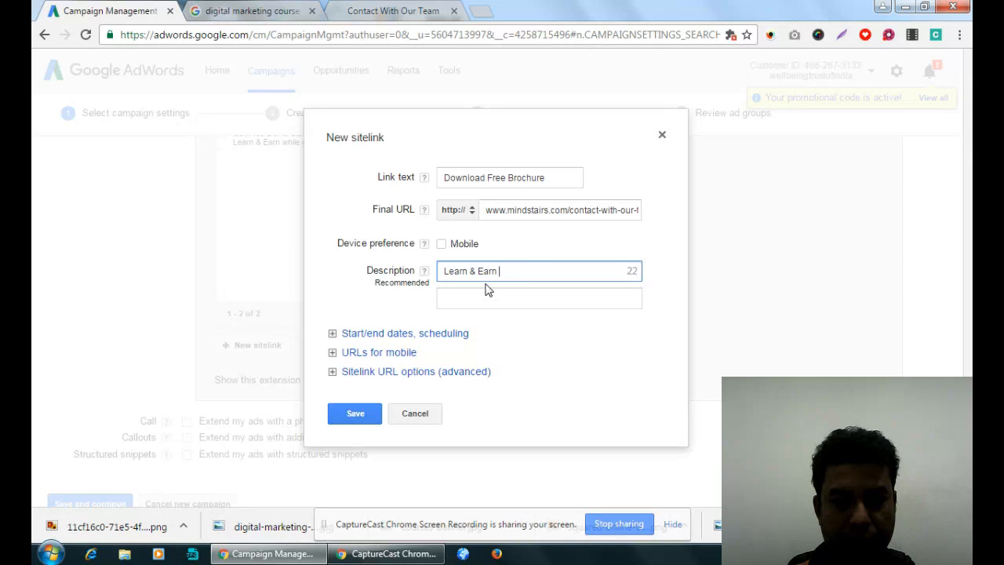
- Complete the first description line with "30K+ Per Month."
{"action": "type", "text": "30"}
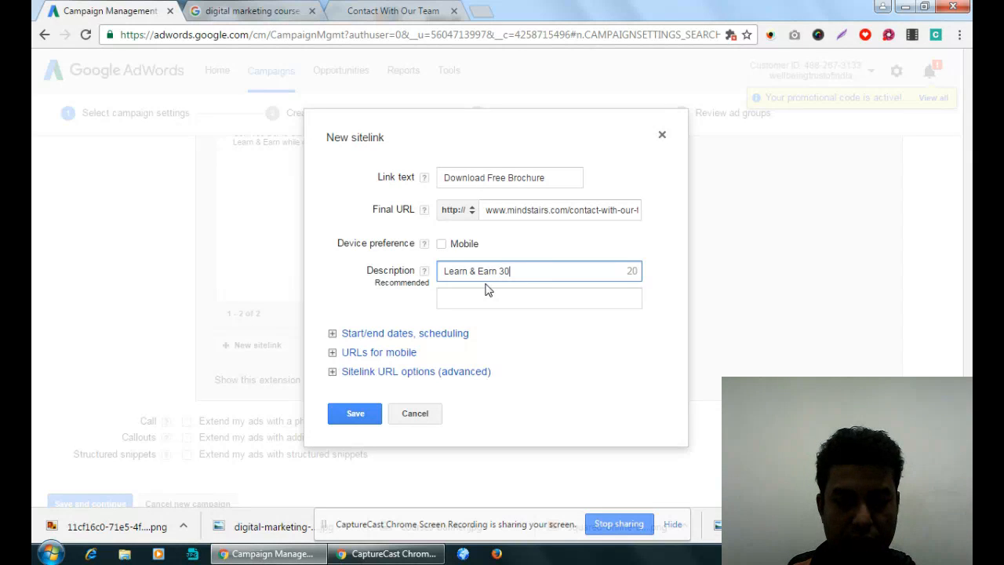
{"action": "type", "text": "K+ "}
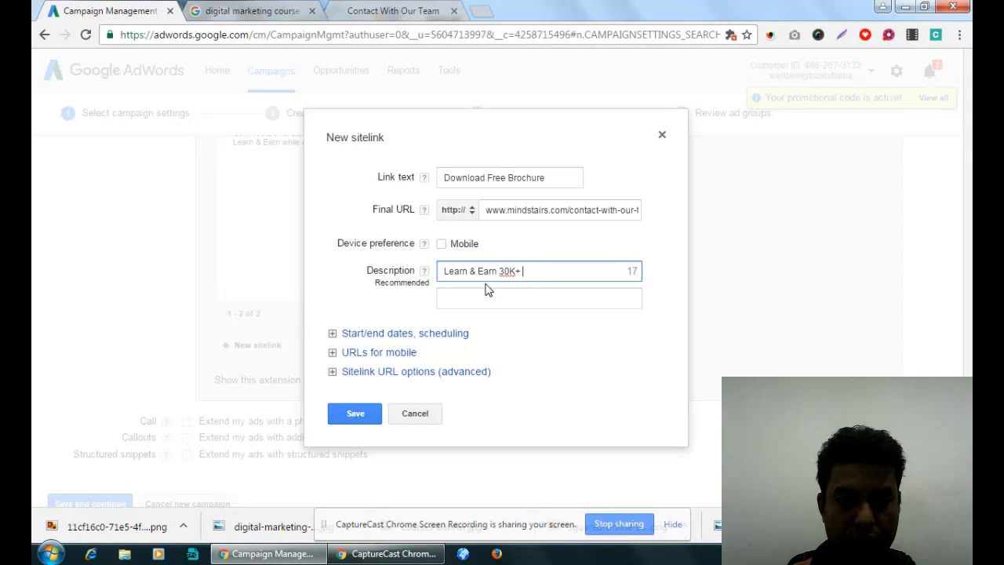
{"action": "type", "text": "Per Month."}
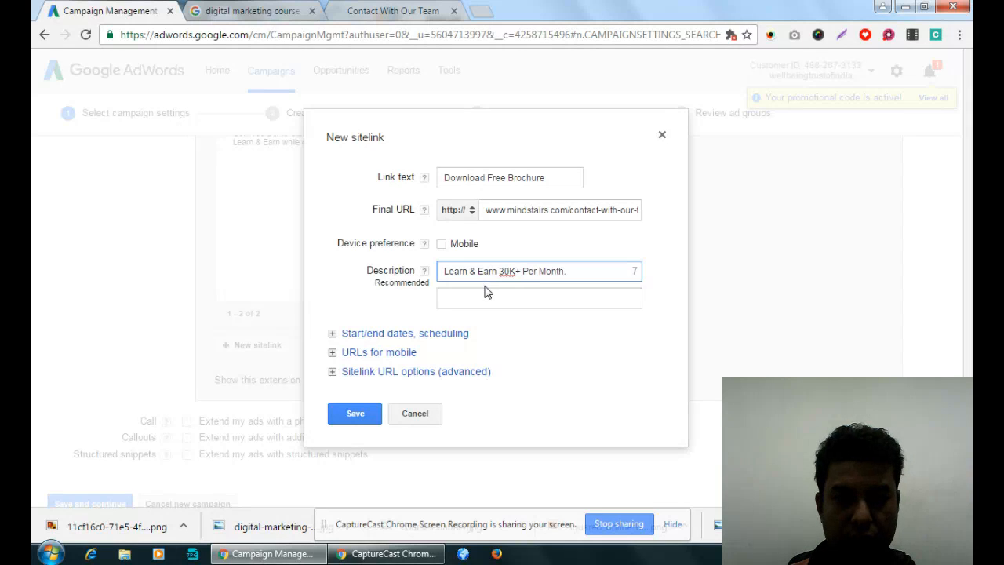
- Enter "Get Free Demo class. Book Your Seat" as the second description line and save the sitelink
{"action": "left_click", "coordinate": [493, 304]}
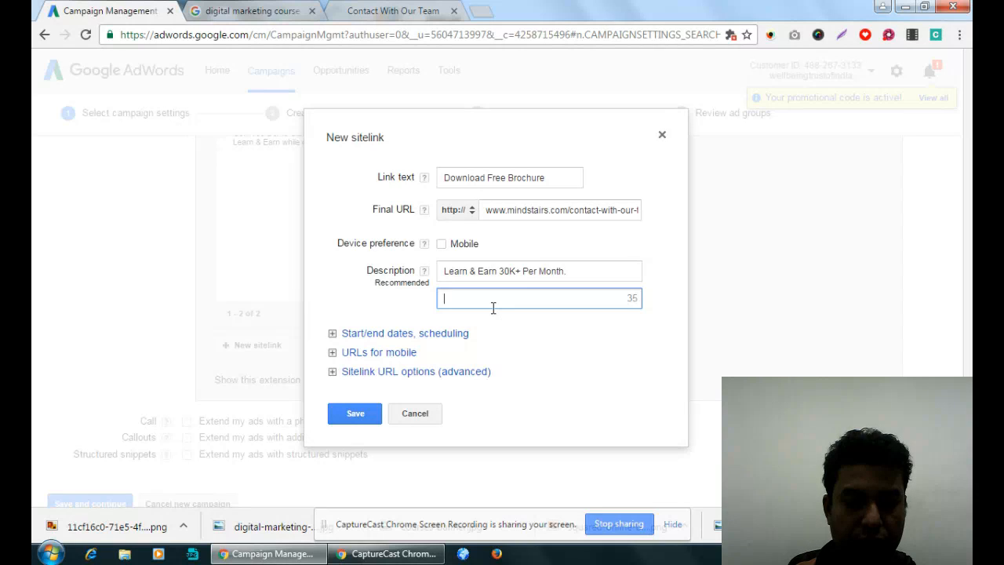
{"action": "type", "text": "Get Free Demo"}
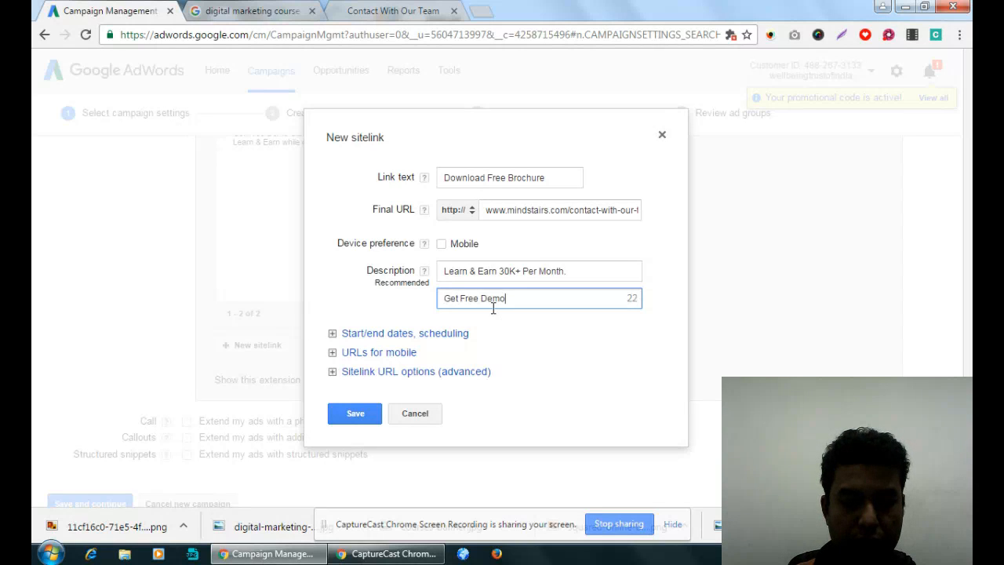
{"action": "type", "text": " class f"}
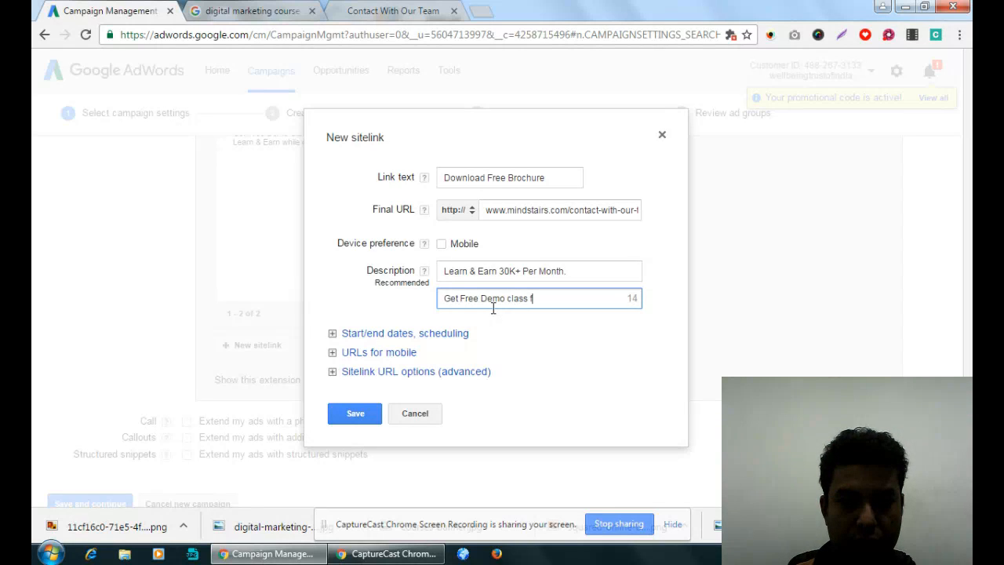
{"action": "key", "text": "BackSpace"}
{"action": "key", "text": "BackSpace"}
{"action": "type", "text": ". Book Your "}
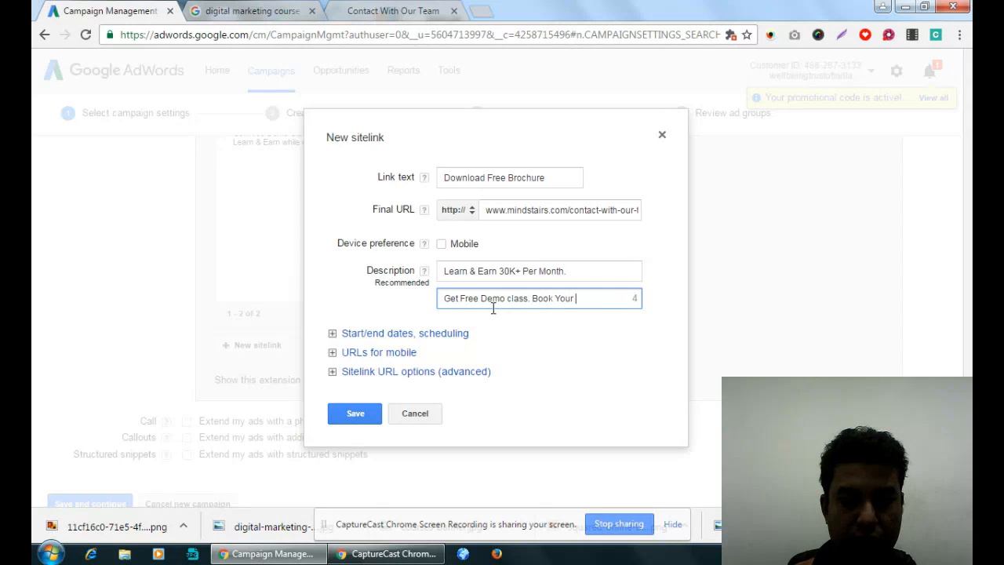
{"action": "type", "text": "Seat"}
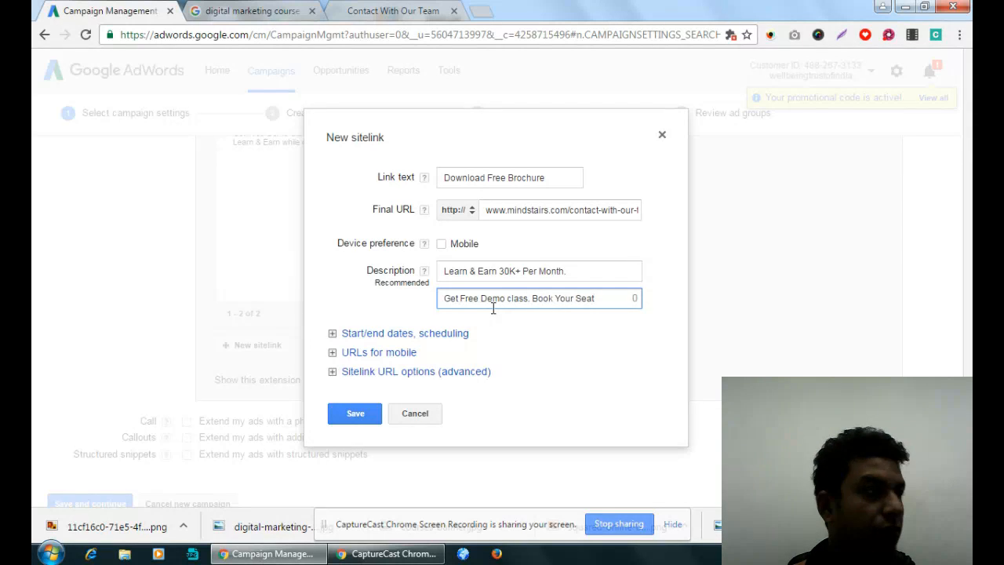
{"action": "left_click", "coordinate": [357, 413]}
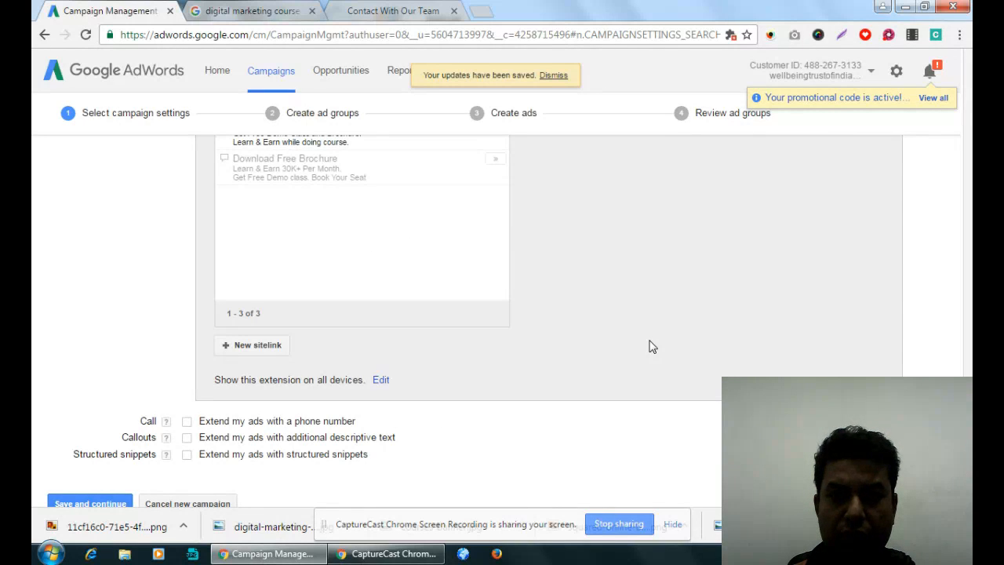
- Start a new sitelink whose link text is "Call" followed by the contact's name and phone number
{"action": "scroll", "coordinate": [653, 347], "scroll_direction": "up", "scroll_amount": 1}
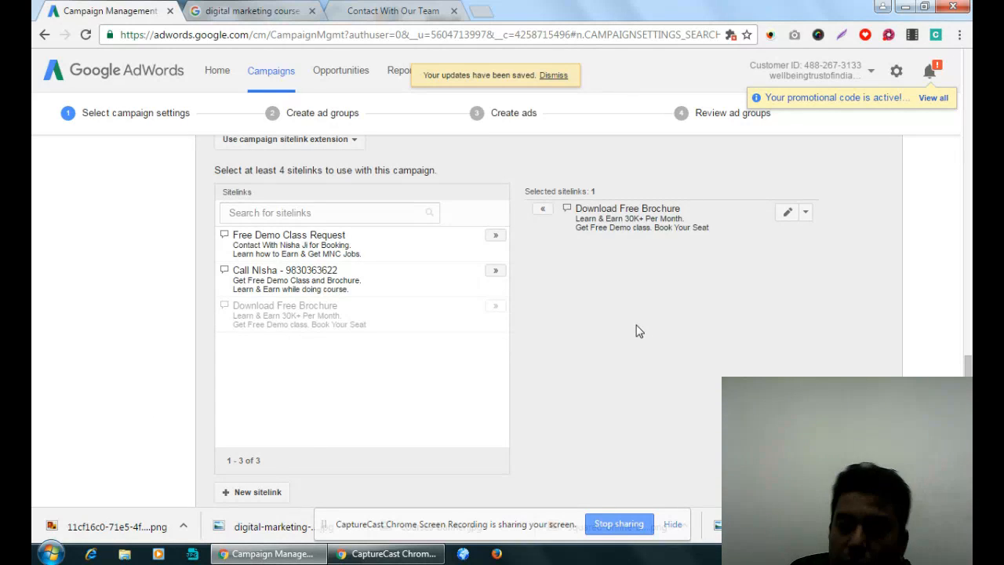
{"action": "scroll", "coordinate": [636, 326], "scroll_direction": "down", "scroll_amount": 1}
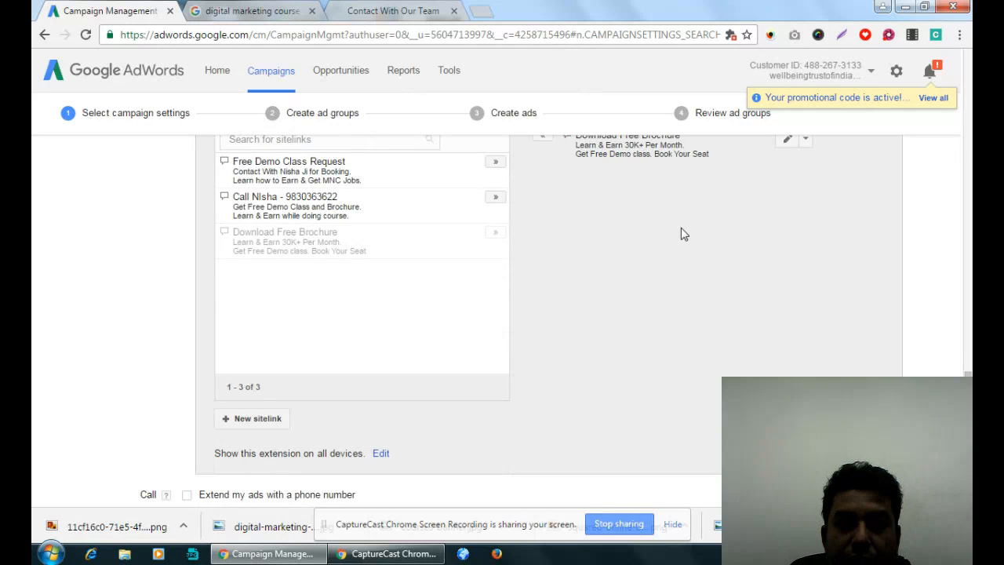
{"action": "scroll", "coordinate": [683, 229], "scroll_direction": "up", "scroll_amount": 1}
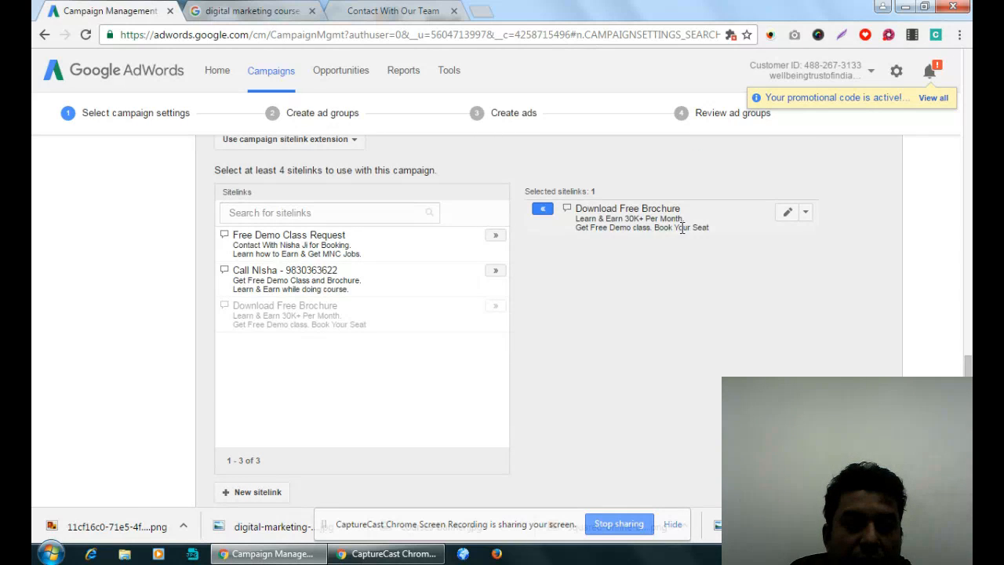
{"action": "scroll", "coordinate": [275, 369], "scroll_direction": "down", "scroll_amount": 2}
{"action": "left_click", "coordinate": [258, 346]}
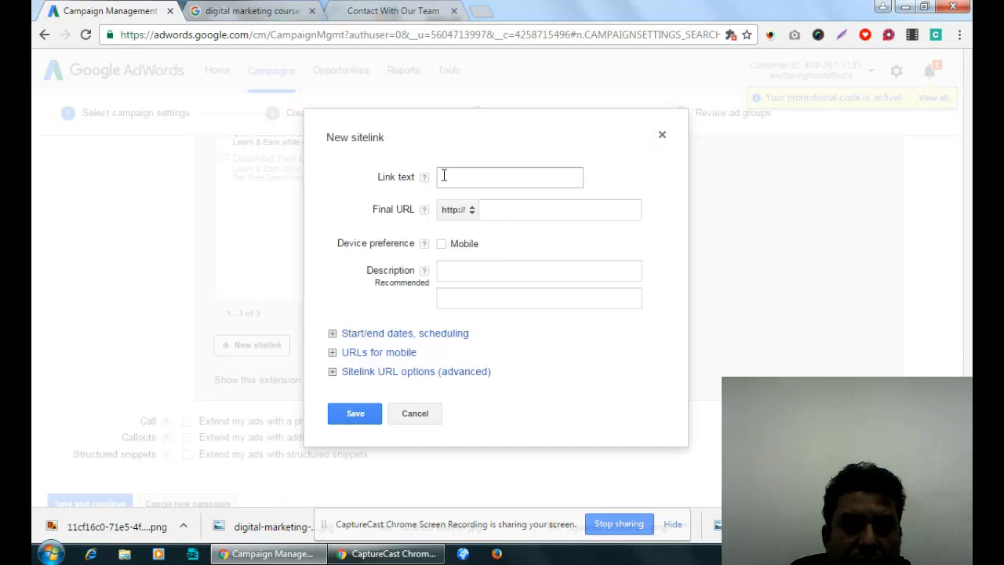
{"action": "left_click", "coordinate": [385, 15]}
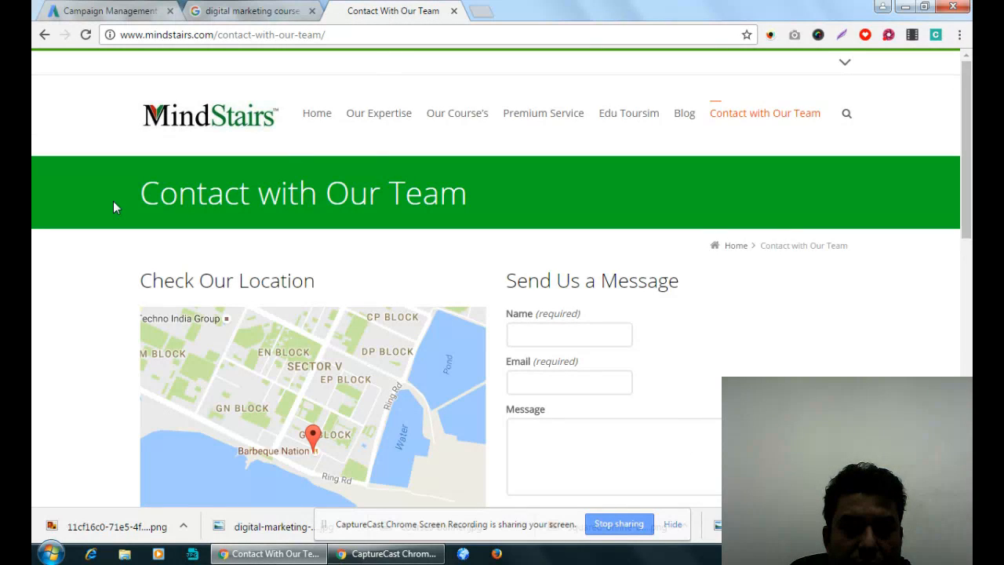
{"action": "left_click", "coordinate": [119, 12]}
{"action": "left_click", "coordinate": [494, 176]}
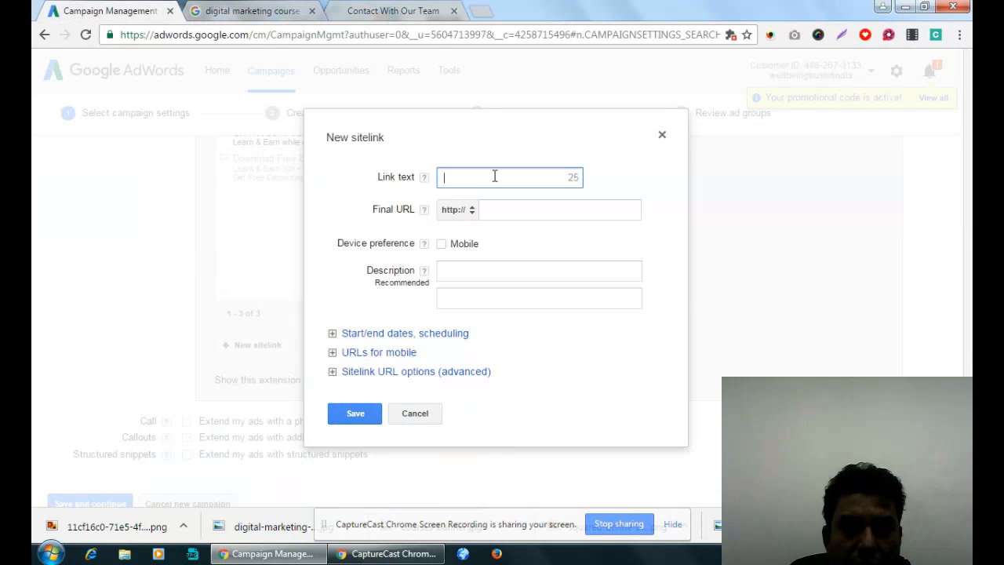
{"action": "type", "text": "Call N"}
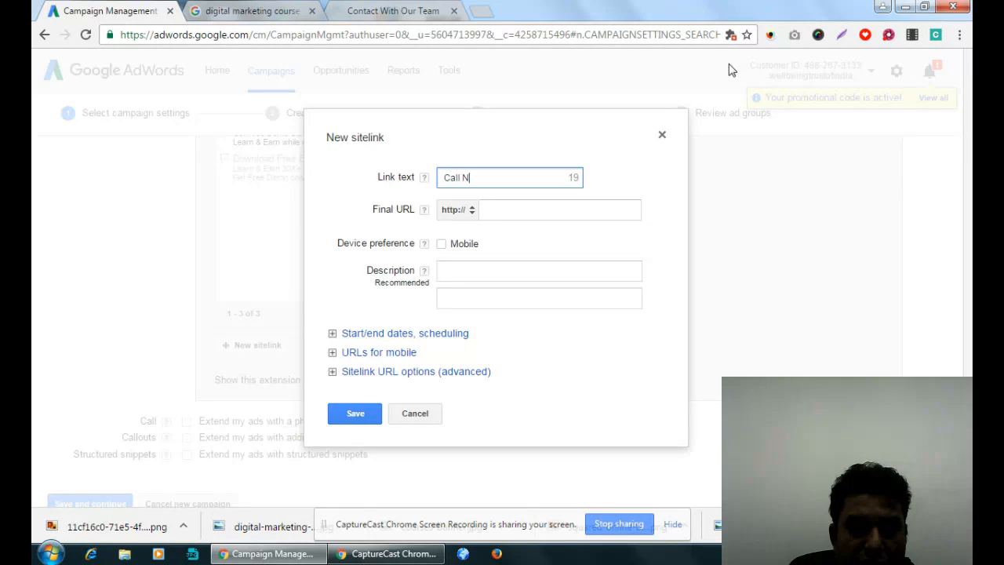
{"action": "type", "text": "isha -"}
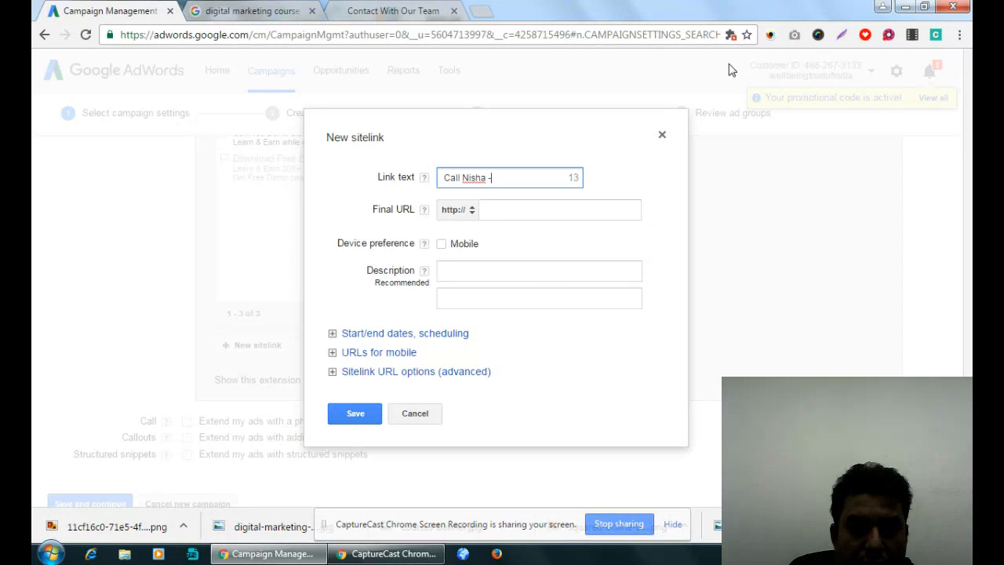
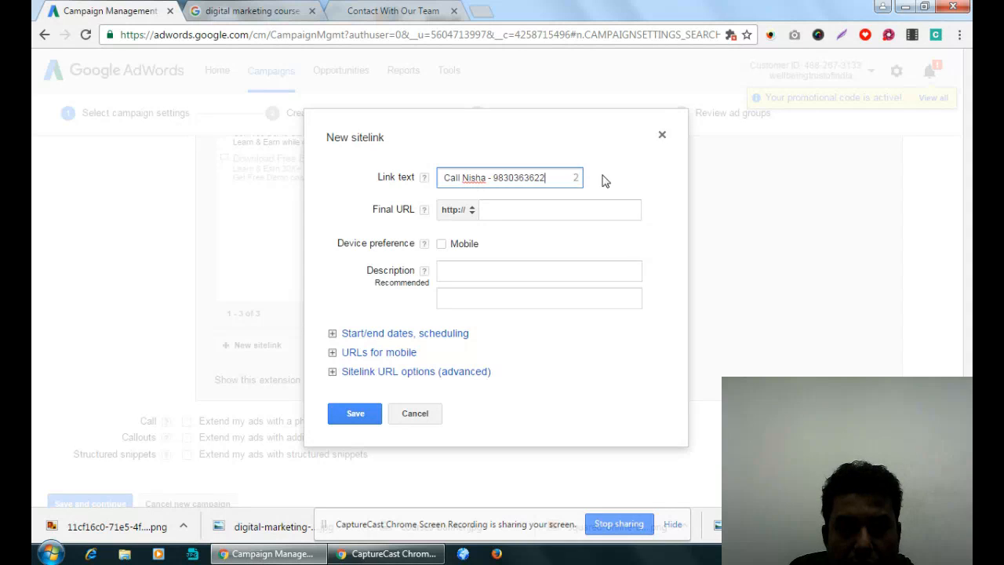
{"action": "left_click", "coordinate": [555, 211]}
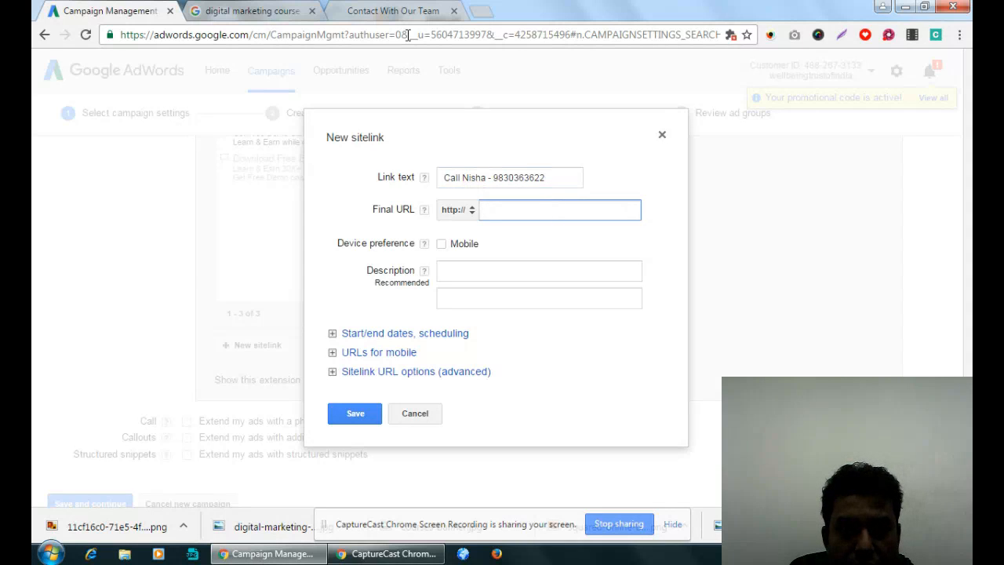
{"action": "left_click", "coordinate": [393, 11]}
{"action": "left_click", "coordinate": [217, 36]}
{"action": "key", "text": "ctrl+c"}
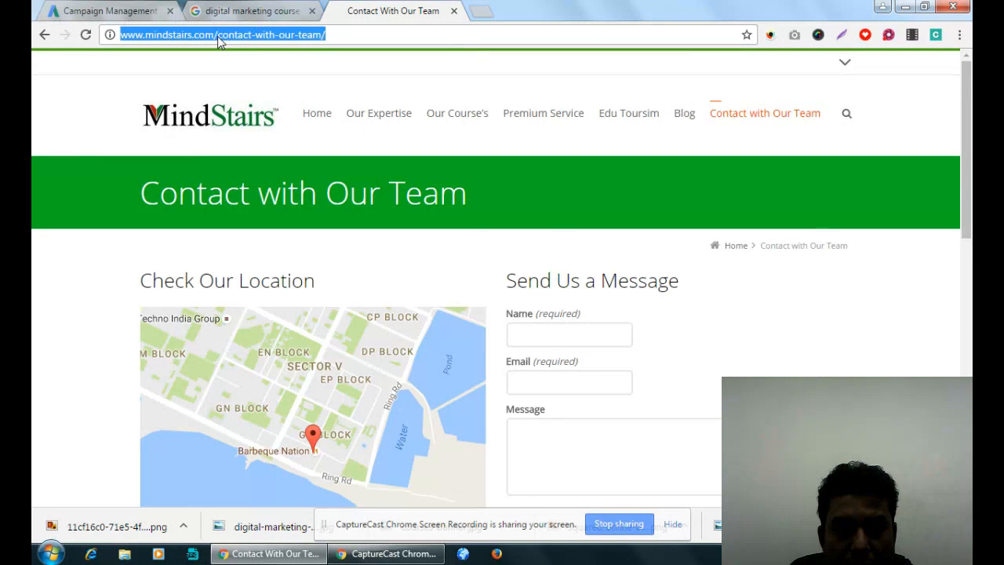
{"action": "key", "text": "ctrl+1"}
{"action": "key", "text": "ctrl+v"}
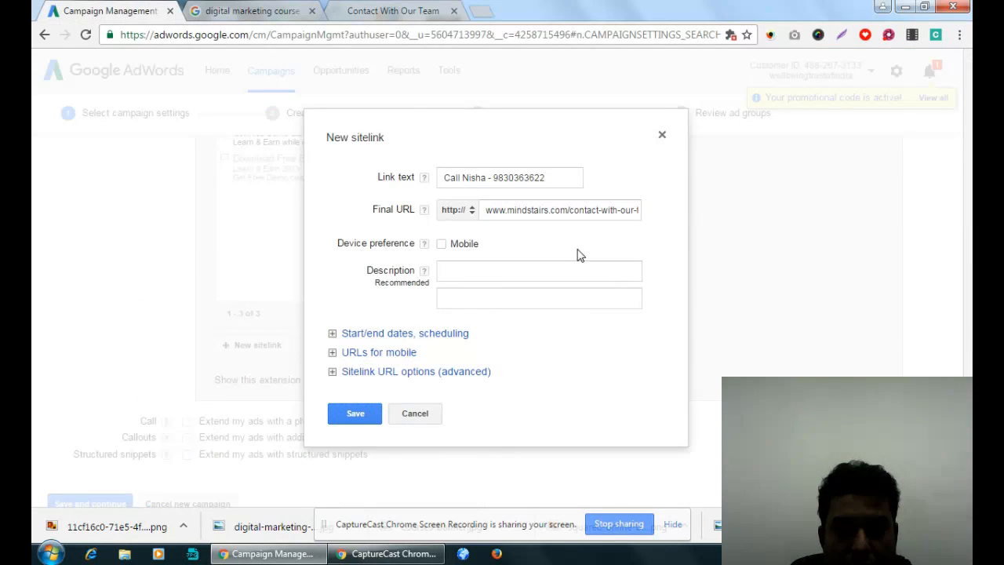
- Enter "Book Your Free Demo Class Now." as the sitelink's first description line
{"action": "left_click", "coordinate": [497, 276]}
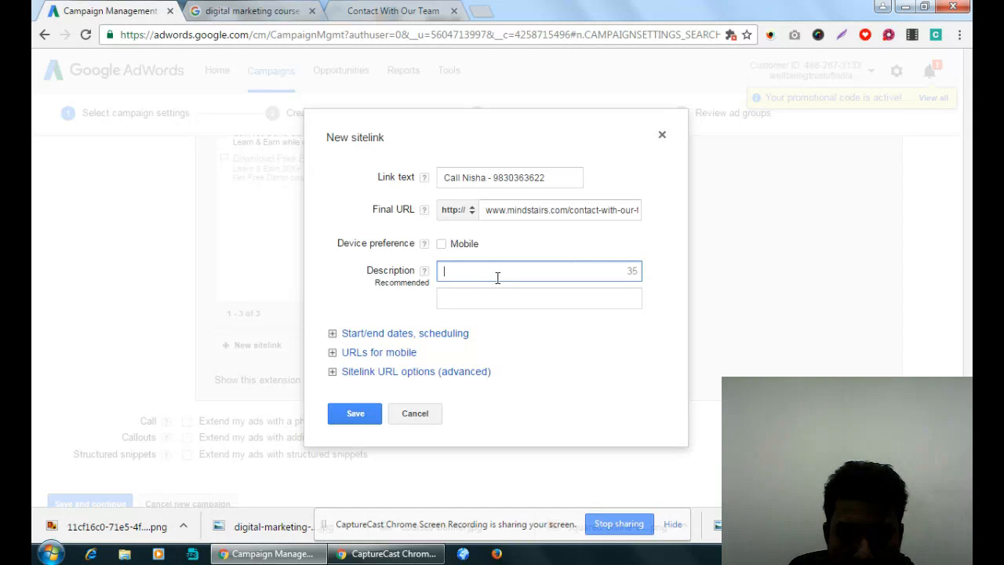
{"action": "type", "text": "Book your"}
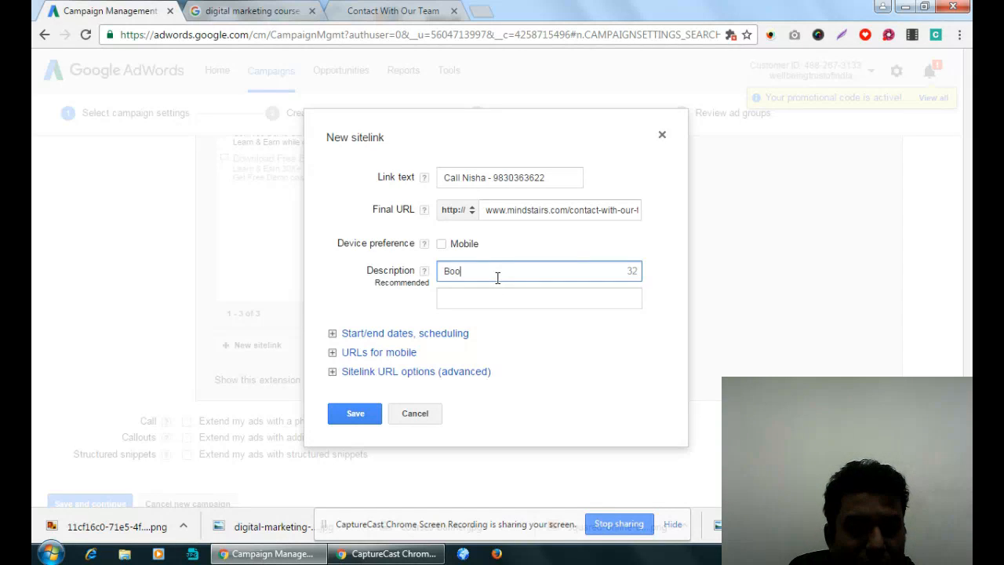
{"action": "key", "text": "BackSpace"}
{"action": "key", "text": "BackSpace"}
{"action": "key", "text": "BackSpace"}
{"action": "key", "text": "BackSpace"}
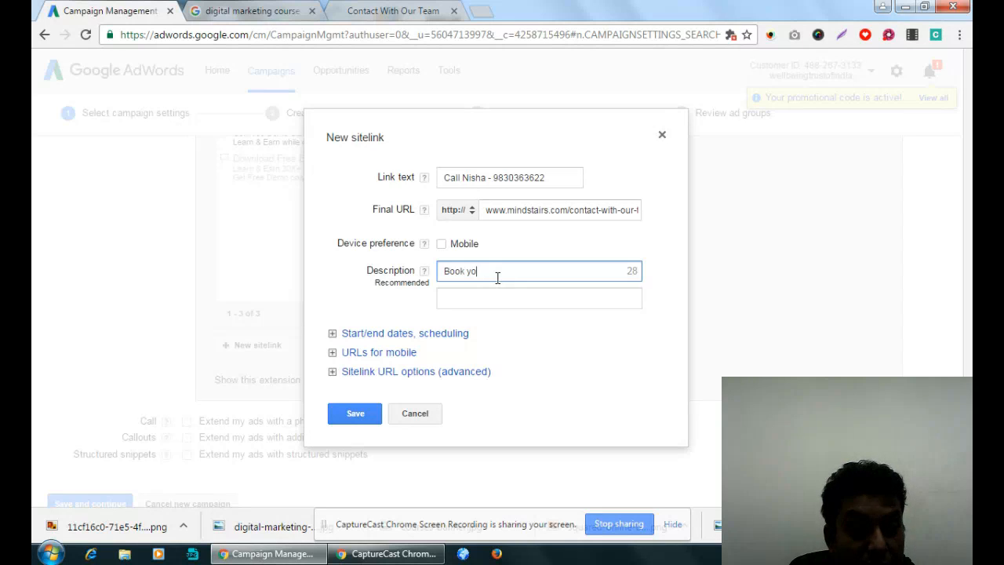
{"action": "type", "text": "Your Free"}
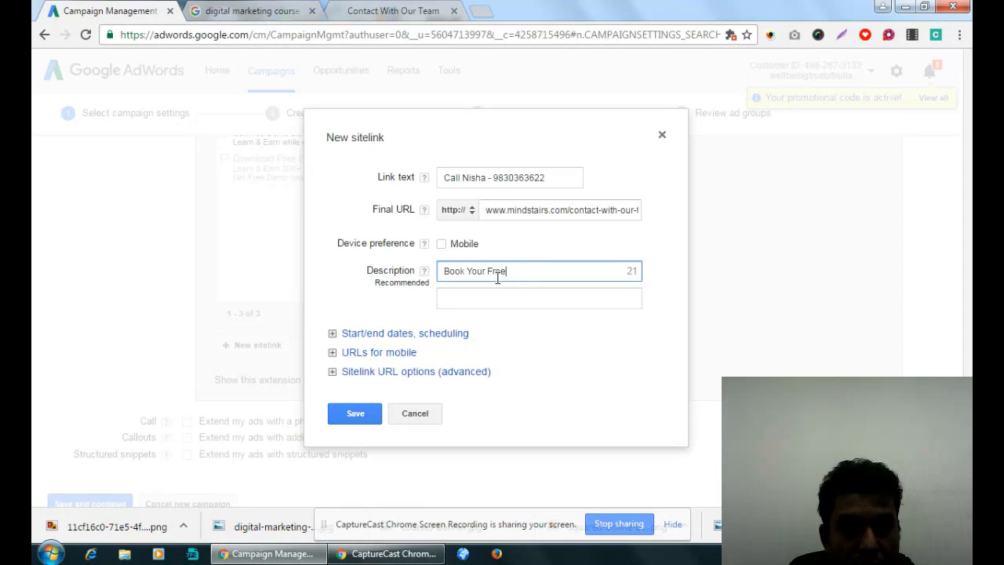
{"action": "type", "text": " Demo Cla"}
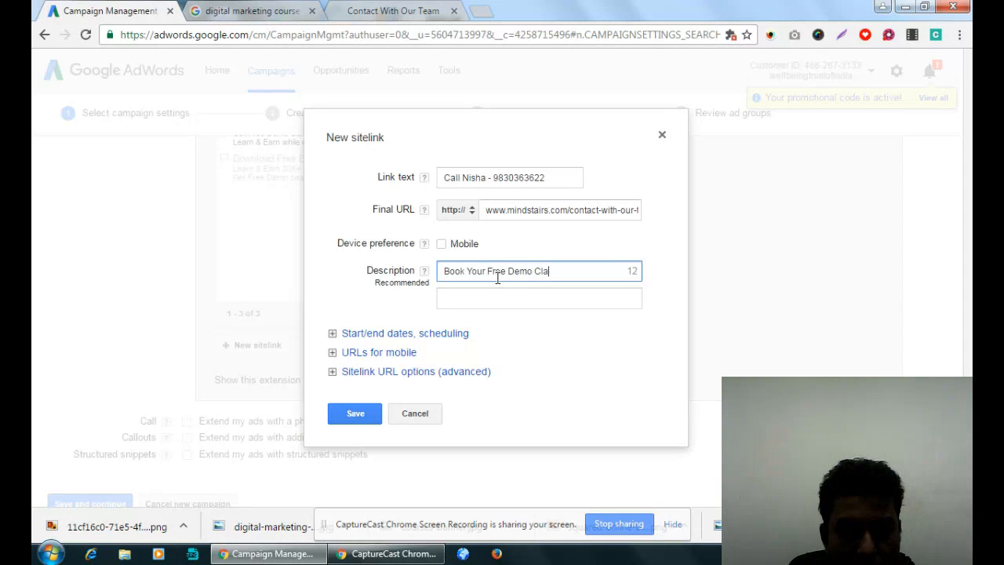
{"action": "type", "text": "ss Now."}
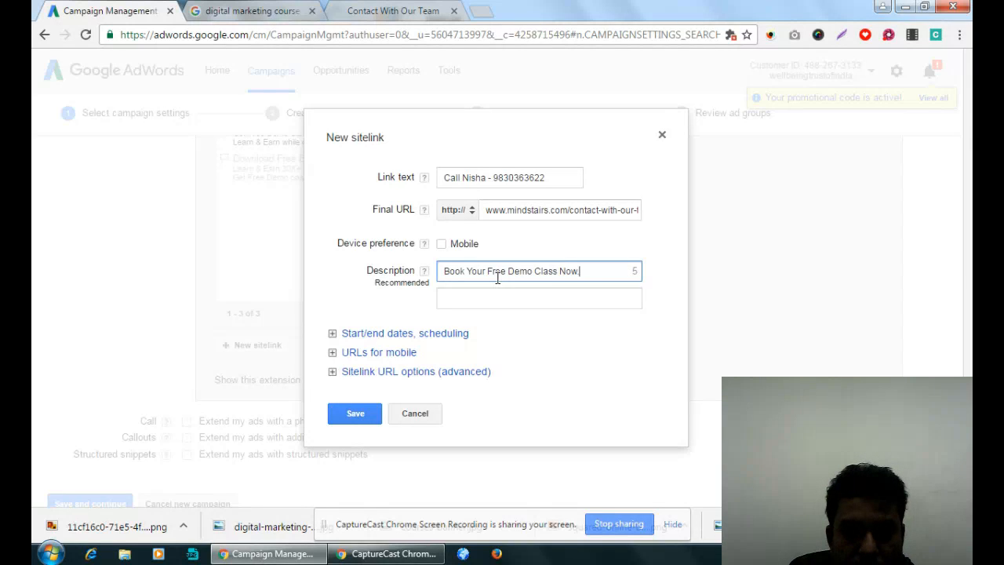
{"action": "left_click", "coordinate": [469, 295]}
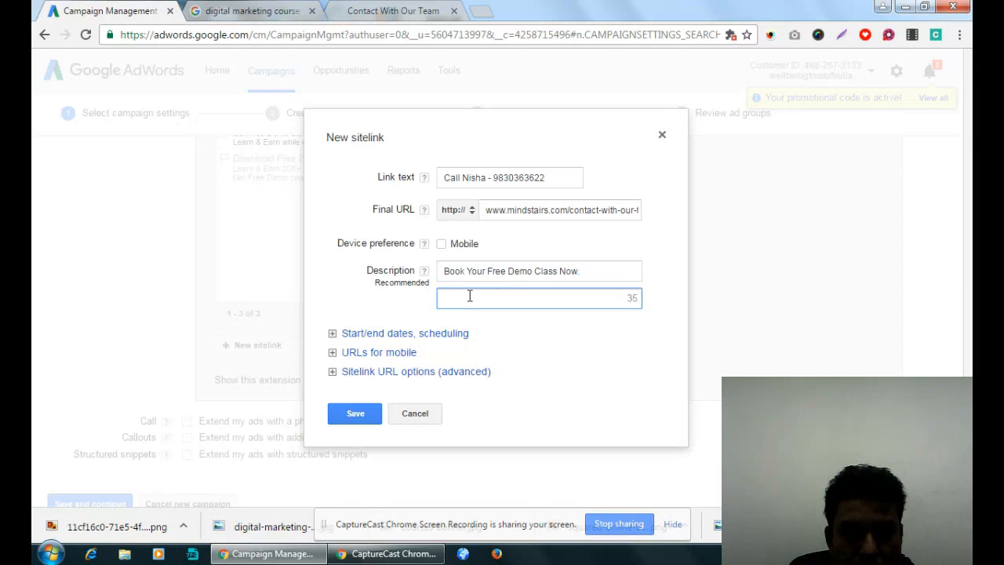
{"action": "type", "text": "Earn"}
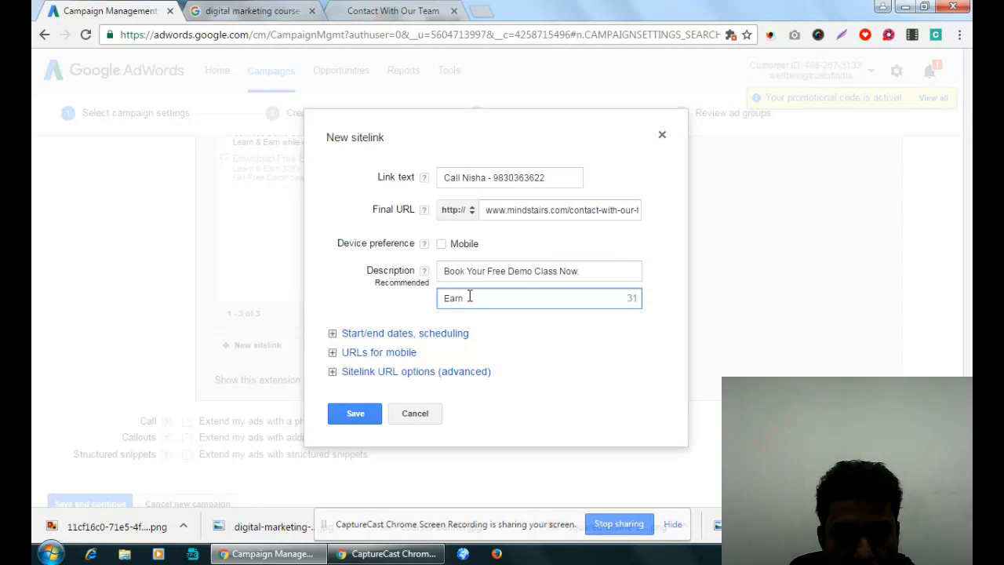
{"action": "key", "text": "BackSpace"}
{"action": "key", "text": "BackSpace"}
{"action": "key", "text": "BackSpace"}
{"action": "key", "text": "BackSpace"}
{"action": "type", "text": "Get"}
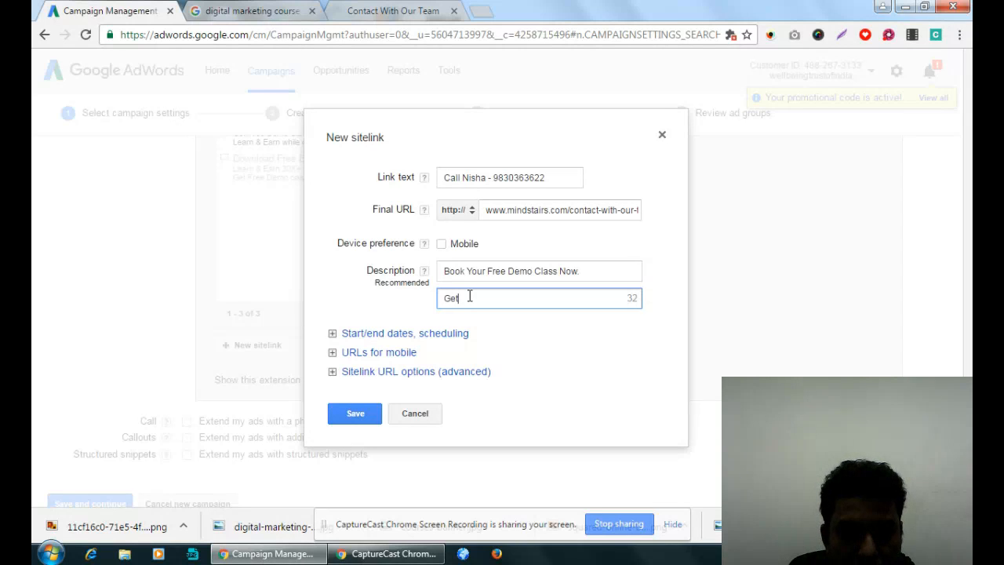
{"action": "key", "text": "BackSpace"}
{"action": "key", "text": "BackSpace"}
{"action": "key", "text": "BackSpace"}
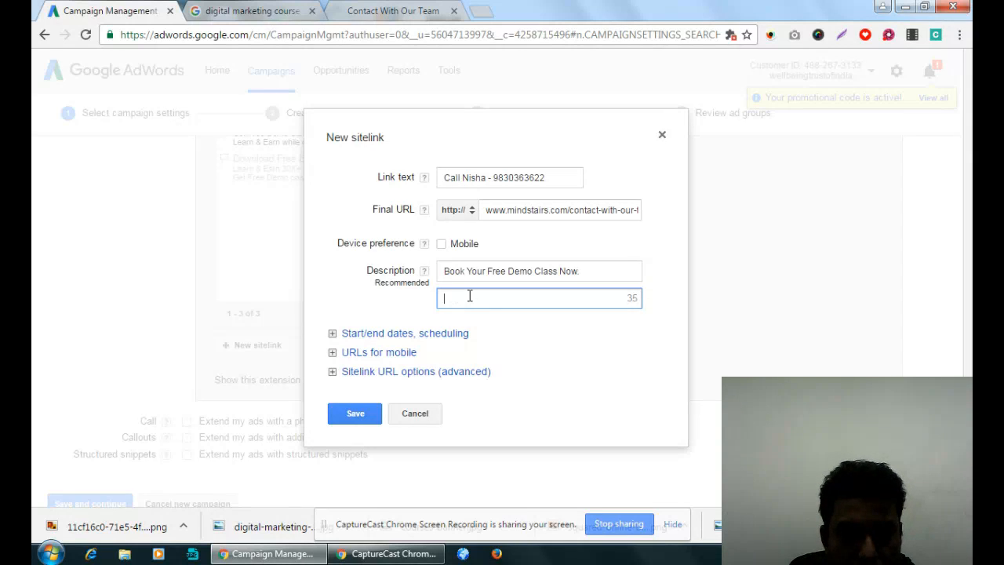
- Begin the sitelink's second description line with "Earn & Get MNC Job"
{"action": "type", "text": "Earn &"}
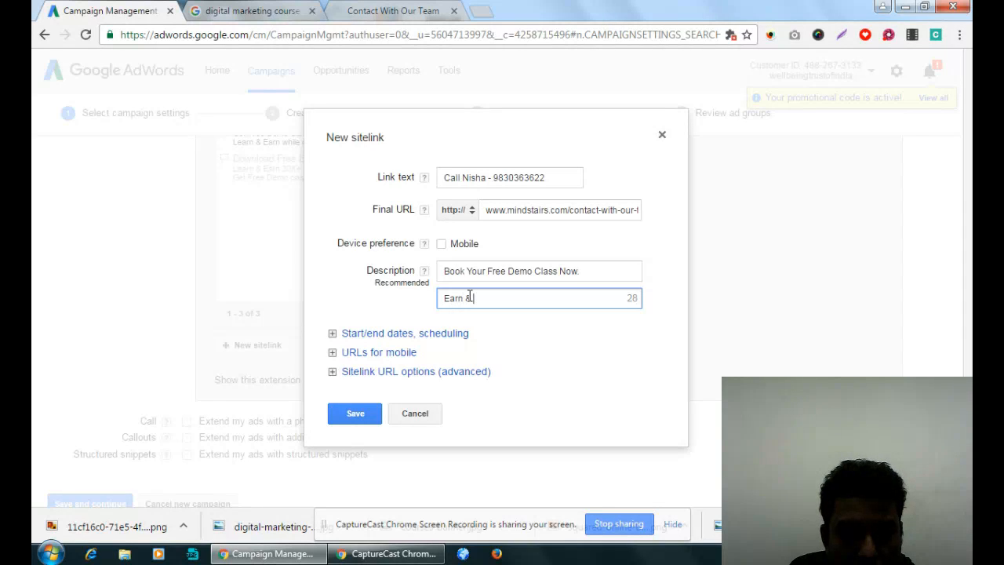
{"action": "type", "text": " Get MNC job"}
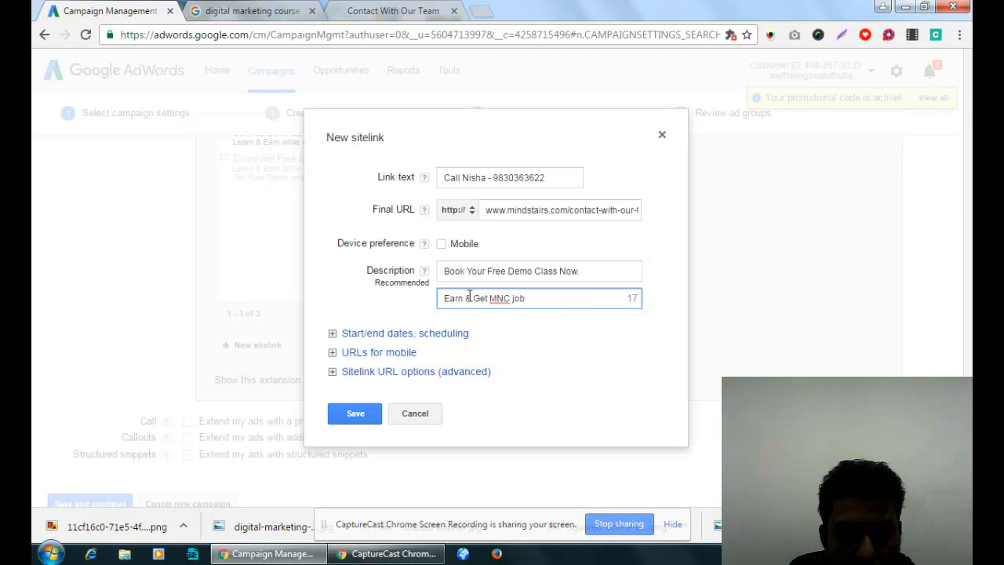
{"action": "key", "text": "BackSpace"}
{"action": "key", "text": "BackSpace"}
{"action": "key", "text": "BackSpace"}
{"action": "type", "text": "Job. Pla"}
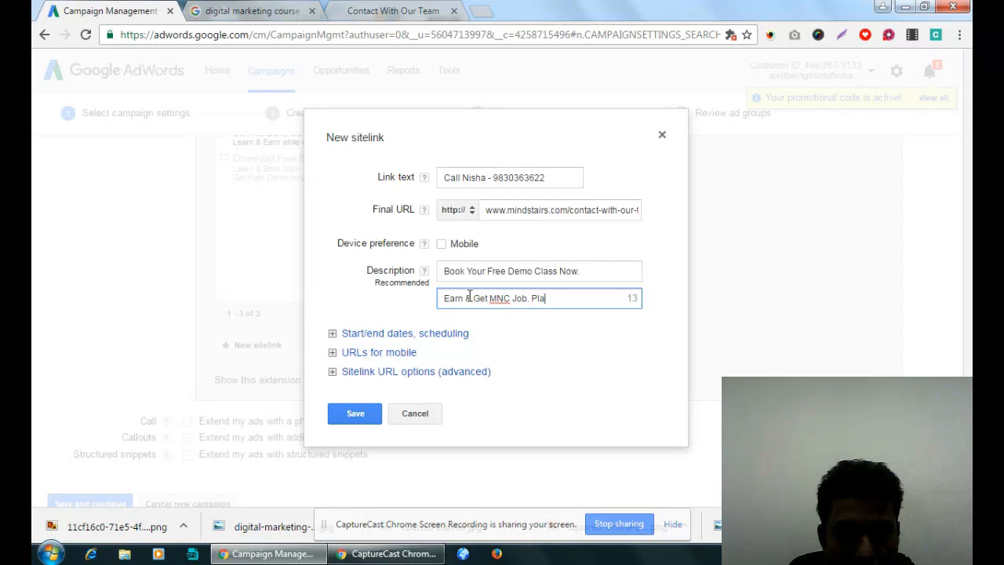
{"action": "type", "text": "cement"}
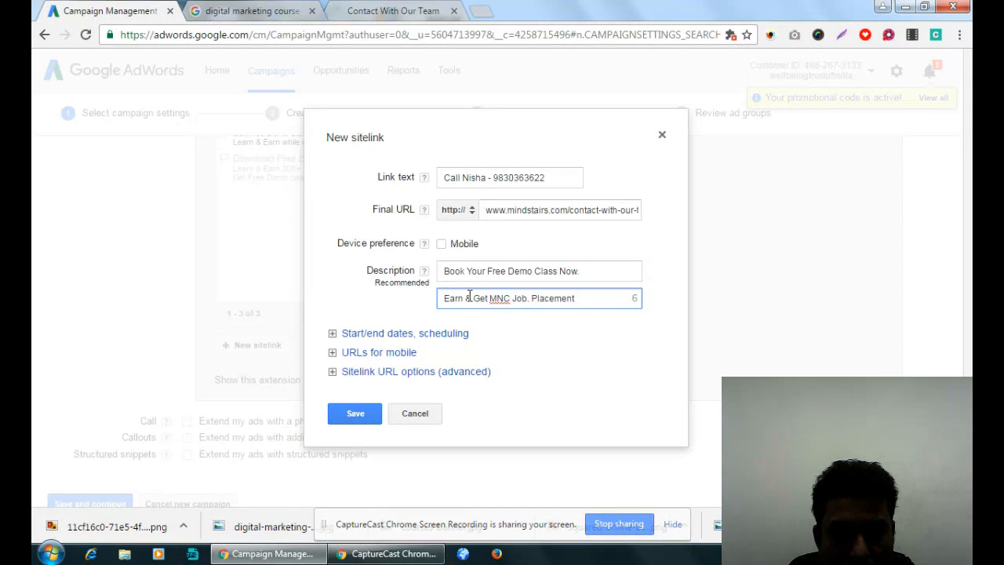
{"action": "key", "text": "BackSpace"}
{"action": "key", "text": "BackSpace"}
{"action": "key", "text": "BackSpace"}
{"action": "key", "text": "BackSpace"}
{"action": "key", "text": "BackSpace"}
{"action": "key", "text": "BackSpace"}
{"action": "key", "text": "BackSpace"}
{"action": "key", "text": "BackSpace"}
{"action": "key", "text": "BackSpace"}
{"action": "key", "text": "BackSpace"}
{"action": "key", "text": "BackSpace"}
{"action": "key", "text": "BackSpace"}
{"action": "key", "text": "BackSpace"}
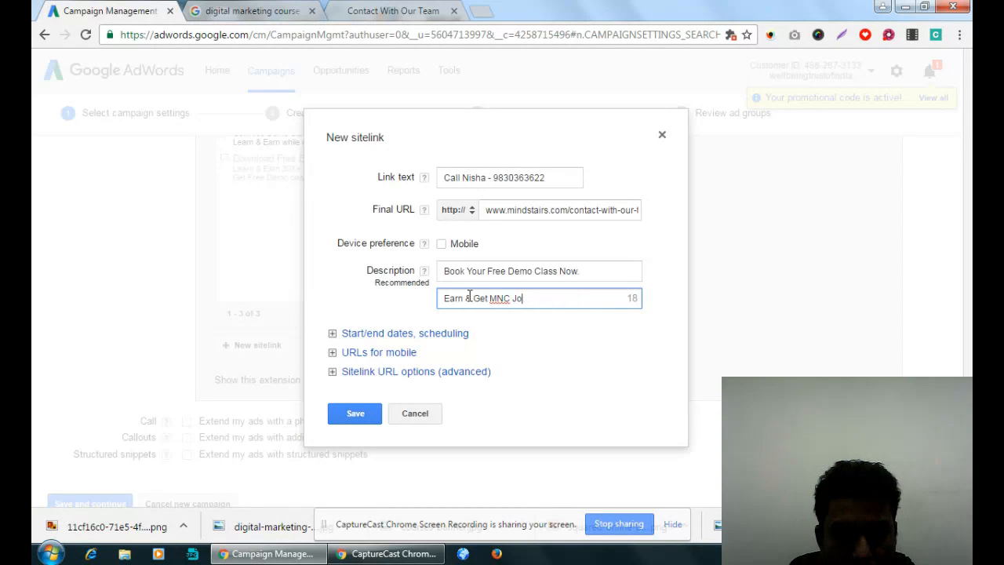
{"action": "type", "text": "b"}
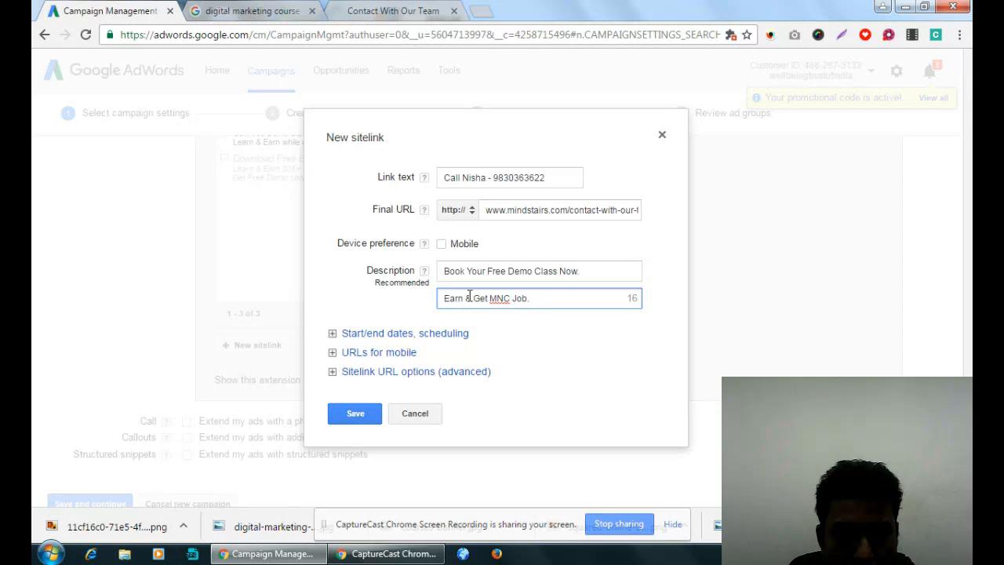
{"action": "type", "text": ". Admission "}
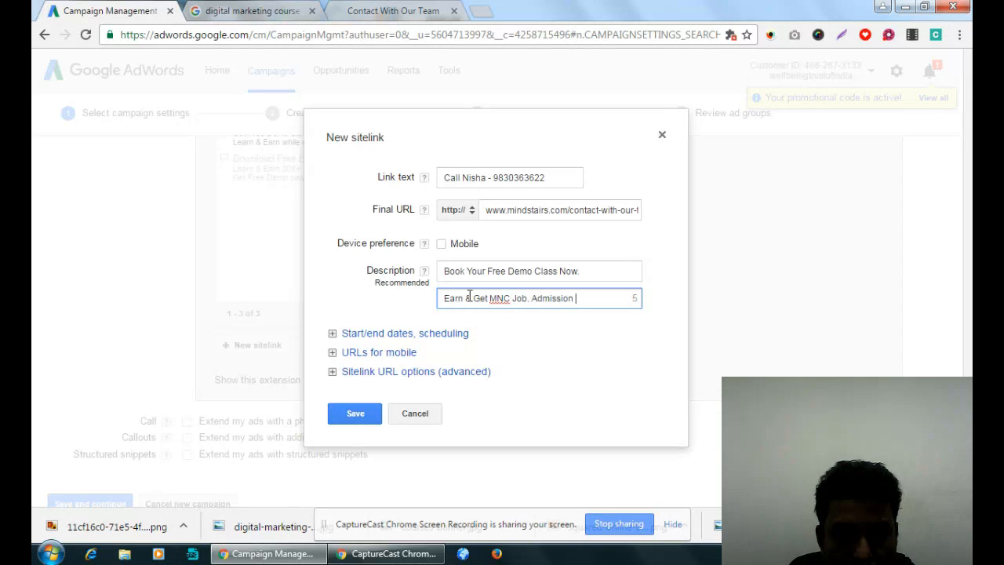
{"action": "type", "text": "Open"}
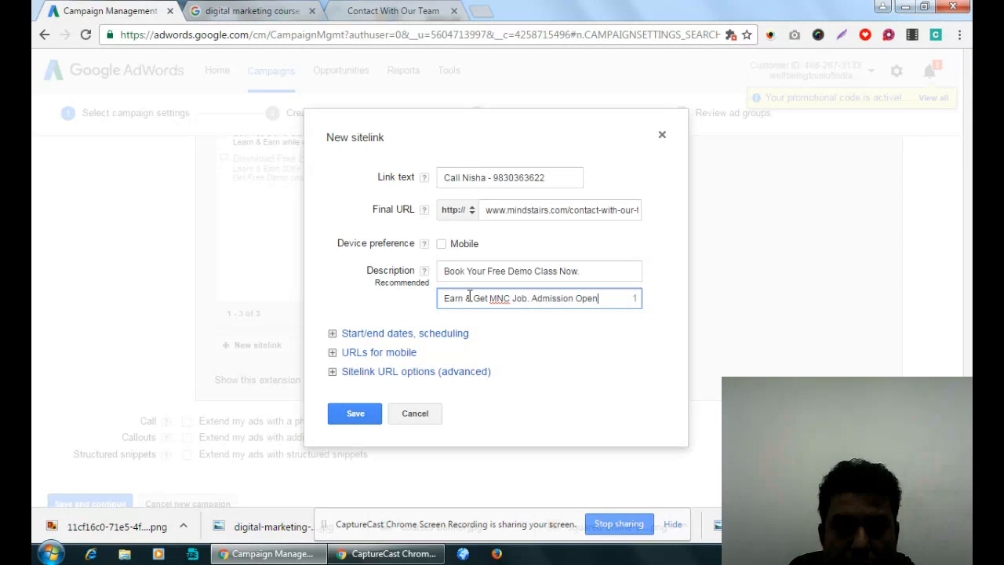
{"action": "type", "text": "."}
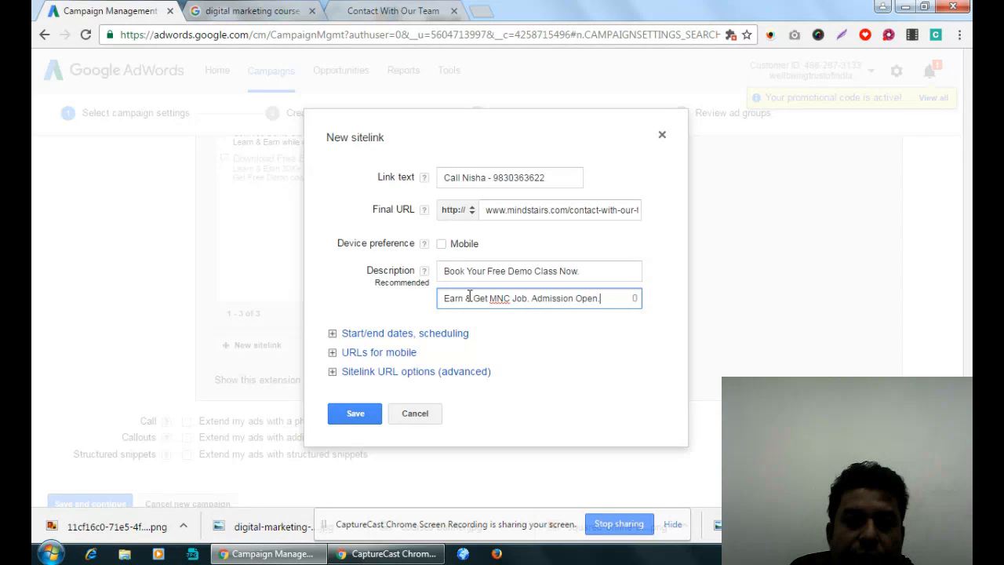
- Complete the second description line with ". Admission Open." and save the sitelink
{"action": "left_click", "coordinate": [357, 414]}
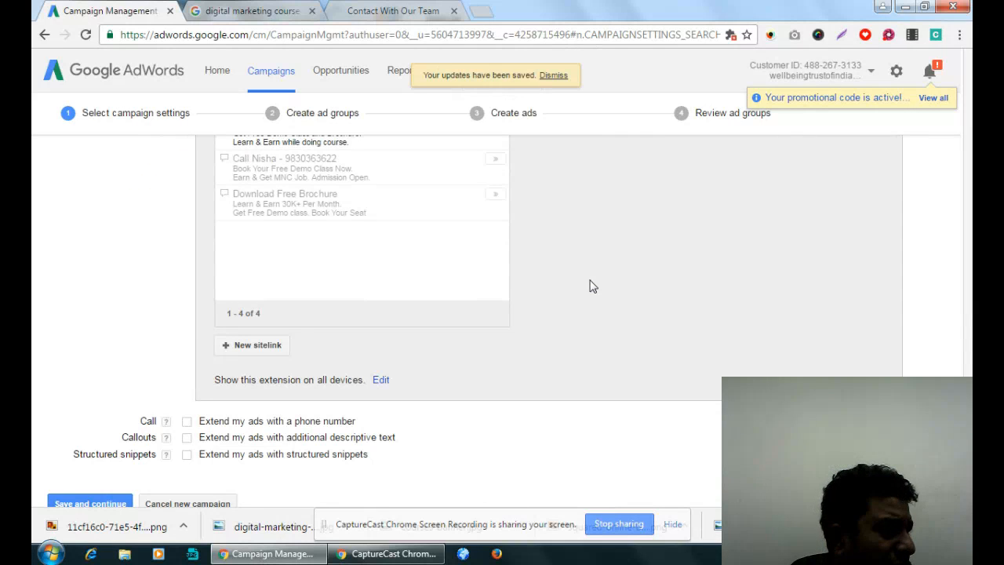
- Enable the call extension so the campaign's ads are extended with a phone number
{"action": "scroll", "coordinate": [593, 286], "scroll_direction": "down", "scroll_amount": 1}
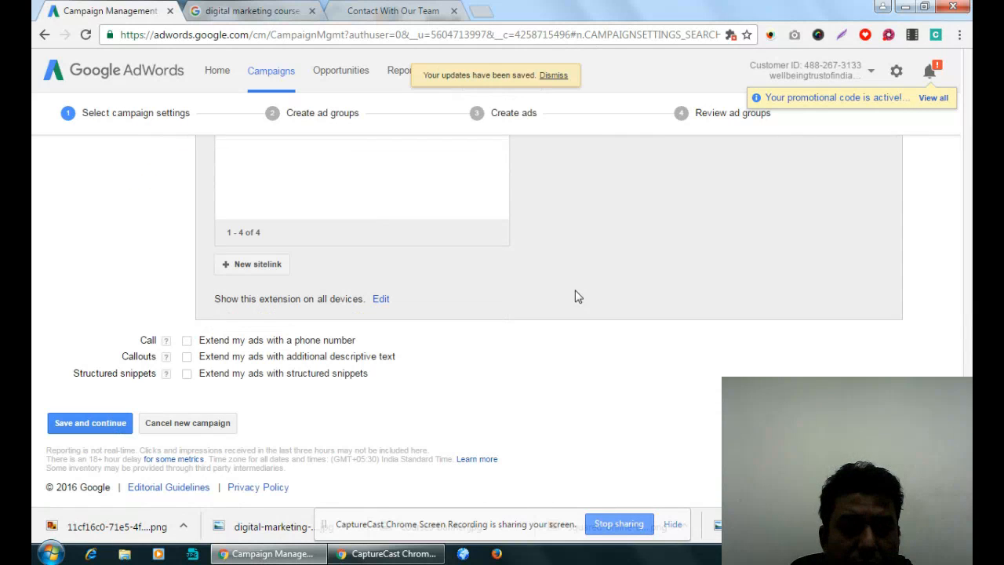
{"action": "left_click", "coordinate": [187, 340]}
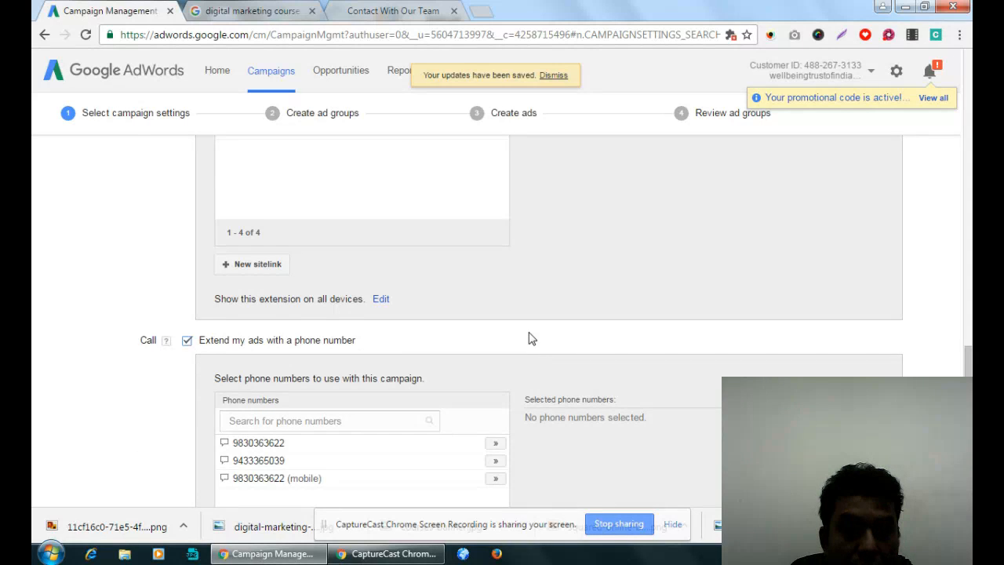
{"action": "scroll", "coordinate": [528, 337], "scroll_direction": "up", "scroll_amount": 4}
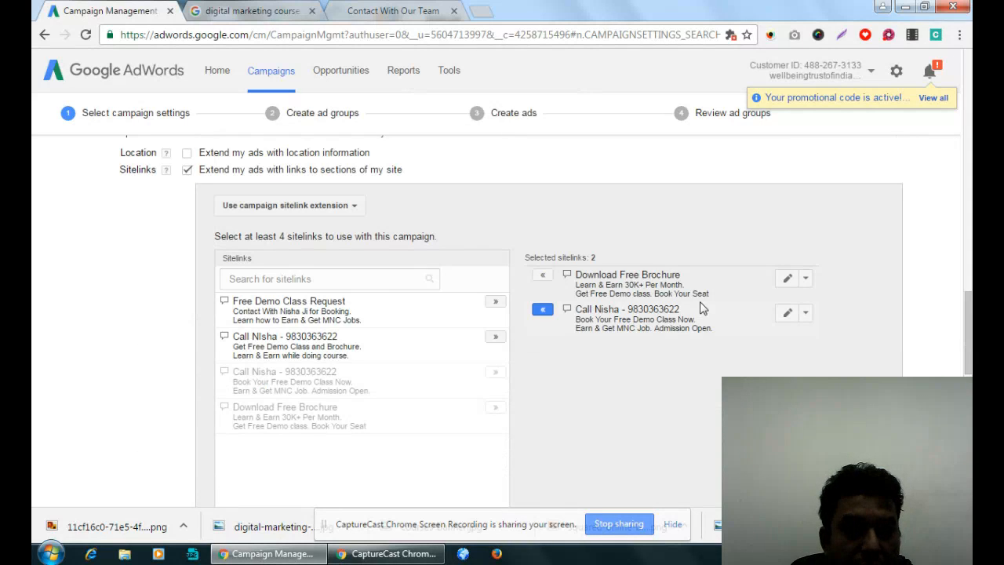
- Add all three saved phone numbers, including the mobile one, to the campaign's call extension
{"action": "scroll", "coordinate": [299, 376], "scroll_direction": "down", "scroll_amount": 4}
{"action": "scroll", "coordinate": [666, 387], "scroll_direction": "down", "scroll_amount": 3}
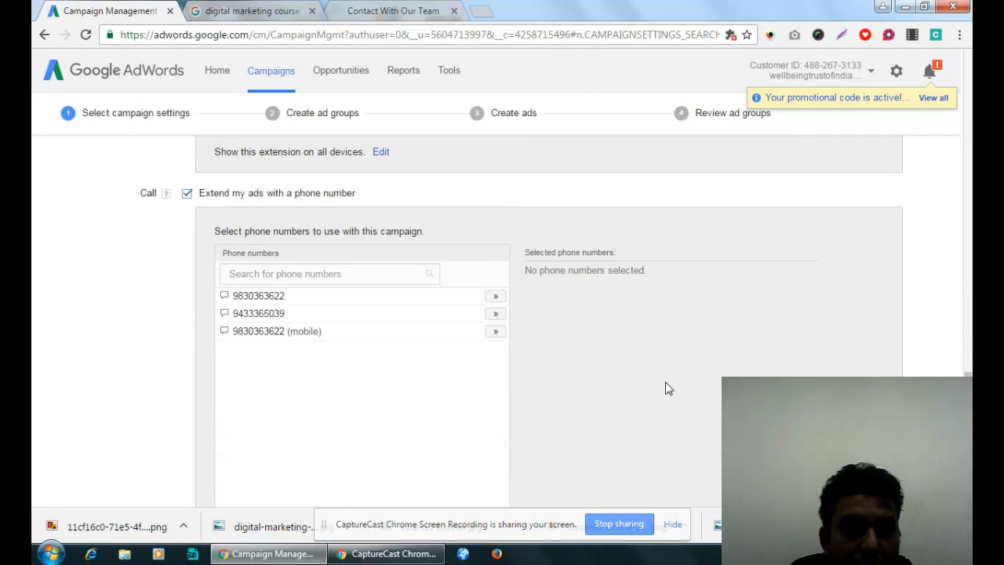
{"action": "left_click", "coordinate": [496, 224]}
{"action": "left_click", "coordinate": [495, 240]}
{"action": "left_click", "coordinate": [495, 257]}
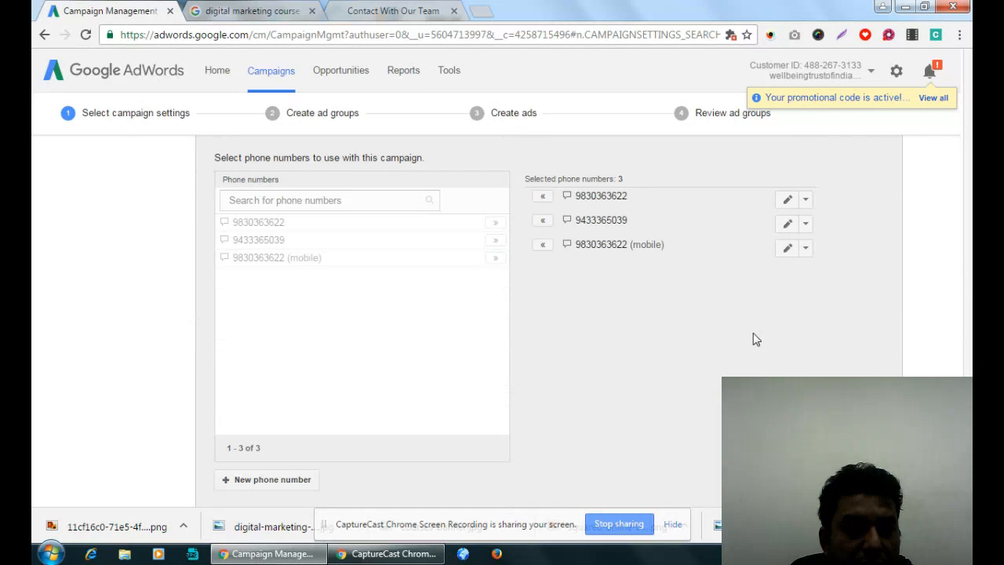
{"action": "scroll", "coordinate": [376, 357], "scroll_direction": "down", "scroll_amount": 2}
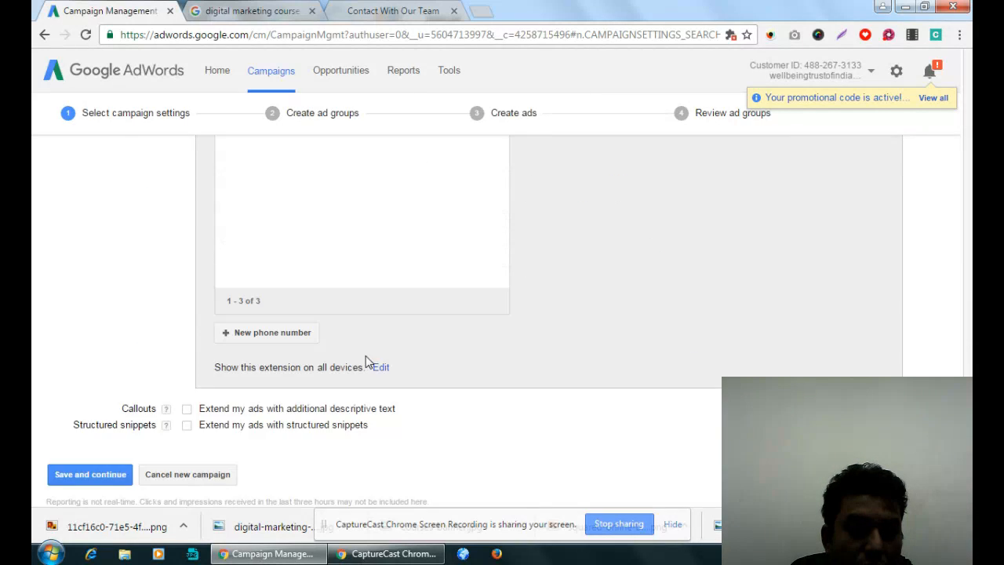
{"action": "scroll", "coordinate": [212, 487], "scroll_direction": "up", "scroll_amount": 2}
{"action": "left_click", "coordinate": [234, 480]}
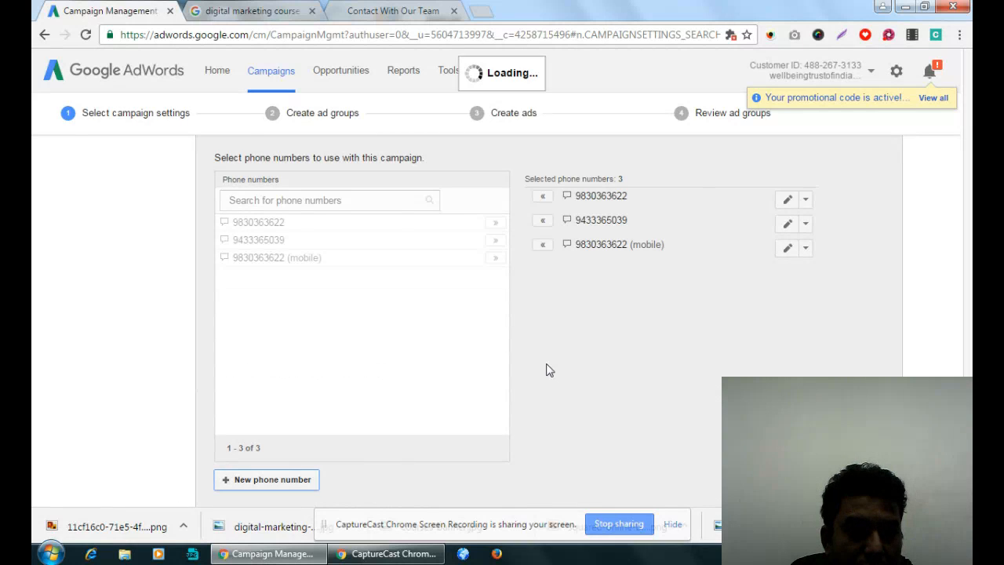
{"action": "left_click", "coordinate": [628, 245]}
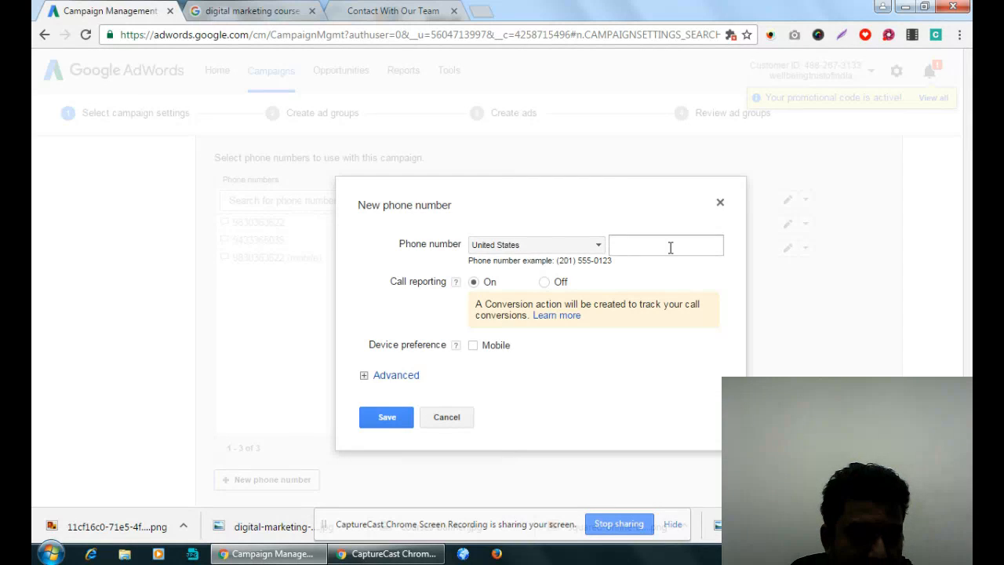
{"action": "left_click", "coordinate": [720, 202]}
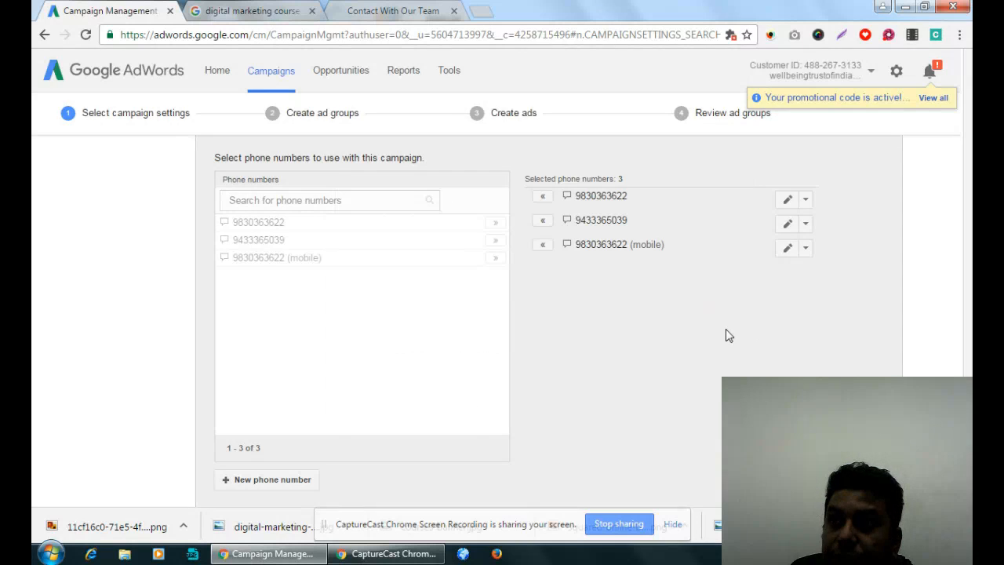
- Enable the callout extension and add the callouts 50+ Live Assignments, 100% Job Assistance, 15+ Industry Expert Team and Free Website for 1 year
{"action": "scroll", "coordinate": [698, 342], "scroll_direction": "down", "scroll_amount": 2}
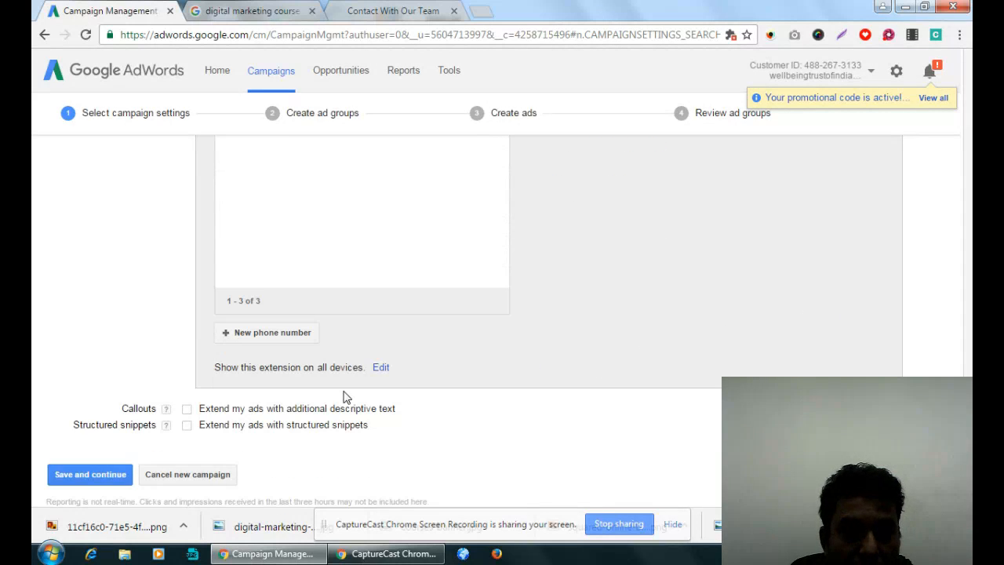
{"action": "scroll", "coordinate": [343, 397], "scroll_direction": "down", "scroll_amount": 1}
{"action": "left_click", "coordinate": [187, 358]}
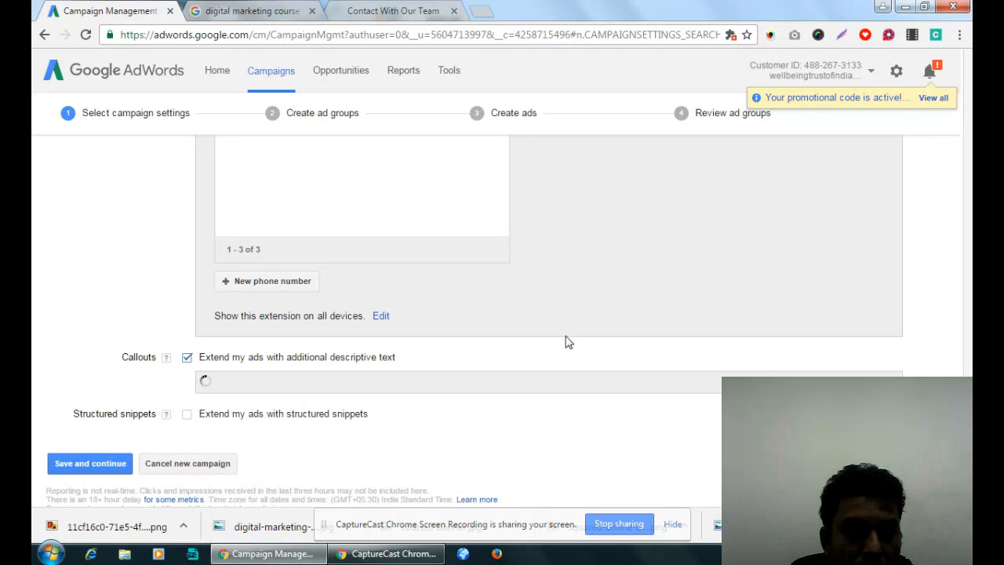
{"action": "scroll", "coordinate": [566, 343], "scroll_direction": "down", "scroll_amount": 3}
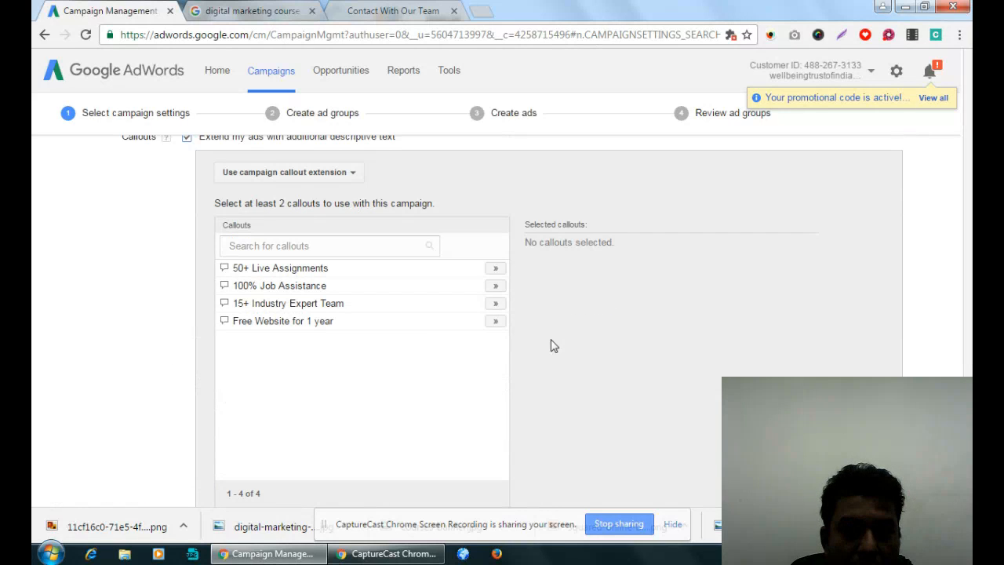
{"action": "left_click", "coordinate": [495, 267]}
{"action": "left_click", "coordinate": [495, 286]}
{"action": "left_click", "coordinate": [495, 303]}
{"action": "left_click", "coordinate": [495, 320]}
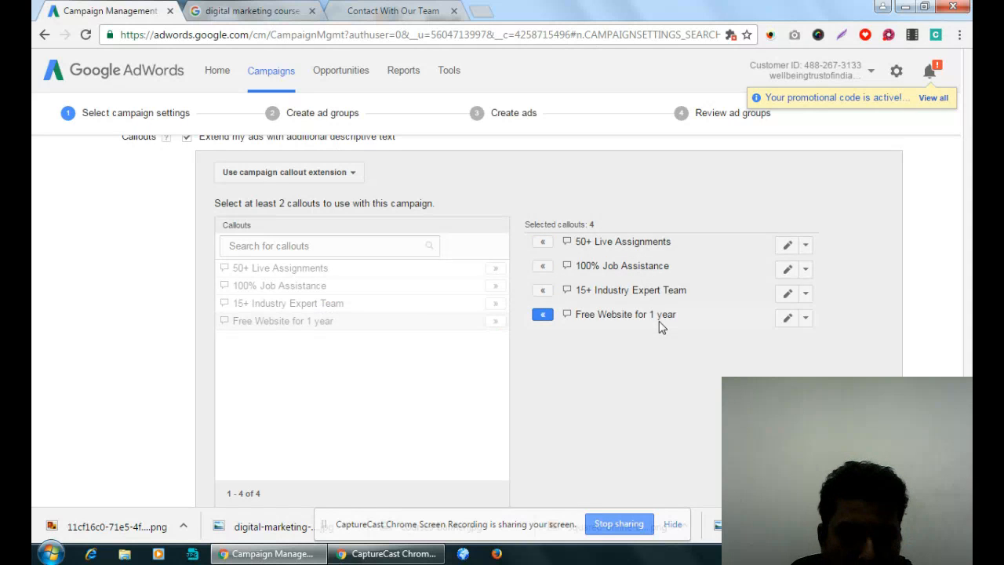
- Switch to the Google results for "digital marketing course" and examine the services line in the Google Digital Marketing ad
{"action": "left_click", "coordinate": [376, 11]}
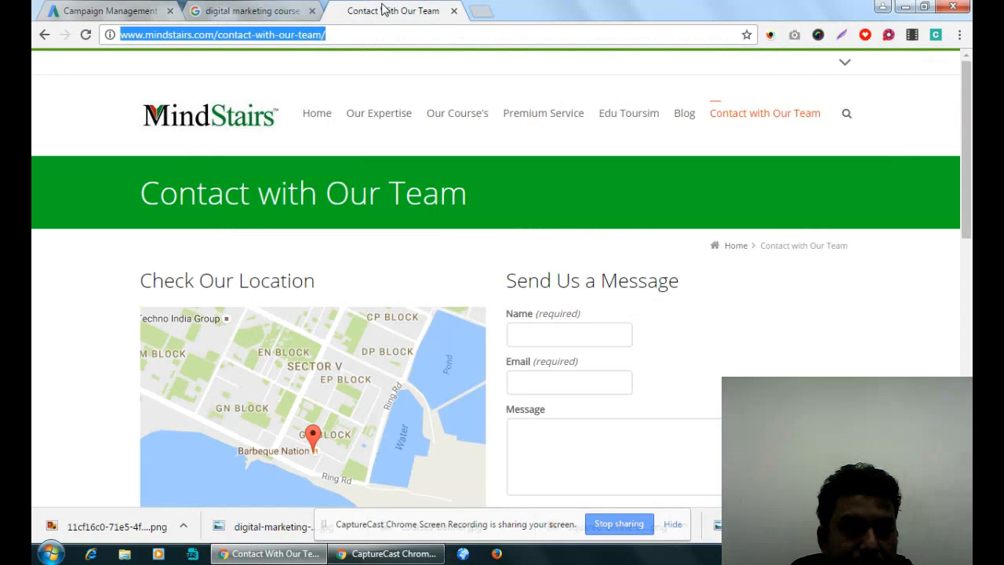
{"action": "left_click", "coordinate": [259, 11]}
{"action": "left_click", "coordinate": [351, 366]}
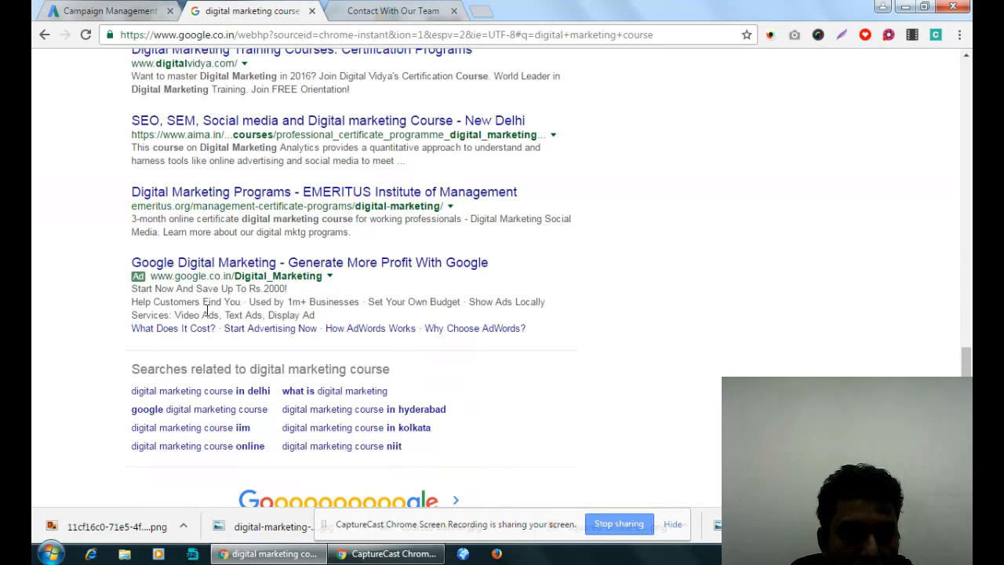
{"action": "left_click_drag", "start_coordinate": [132, 318], "coordinate": [332, 314]}
{"action": "left_click", "coordinate": [157, 9]}
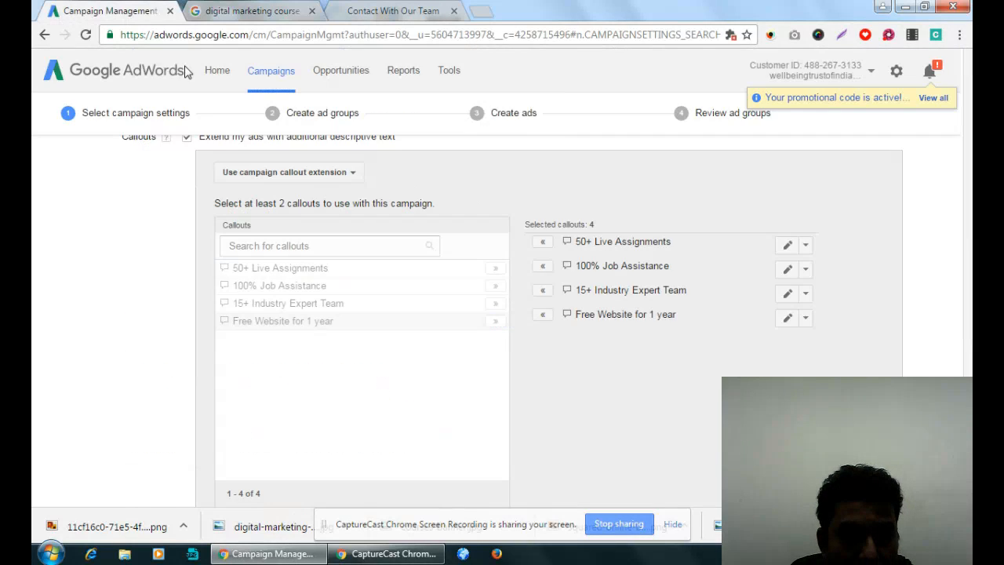
{"action": "scroll", "coordinate": [336, 374], "scroll_direction": "down", "scroll_amount": 3}
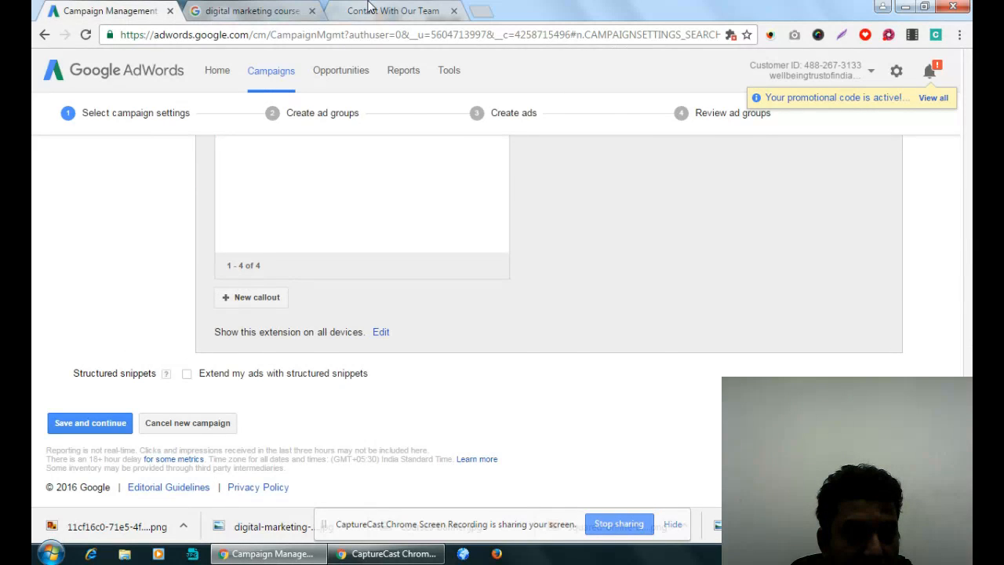
{"action": "left_click", "coordinate": [329, 9]}
{"action": "left_click", "coordinate": [314, 8]}
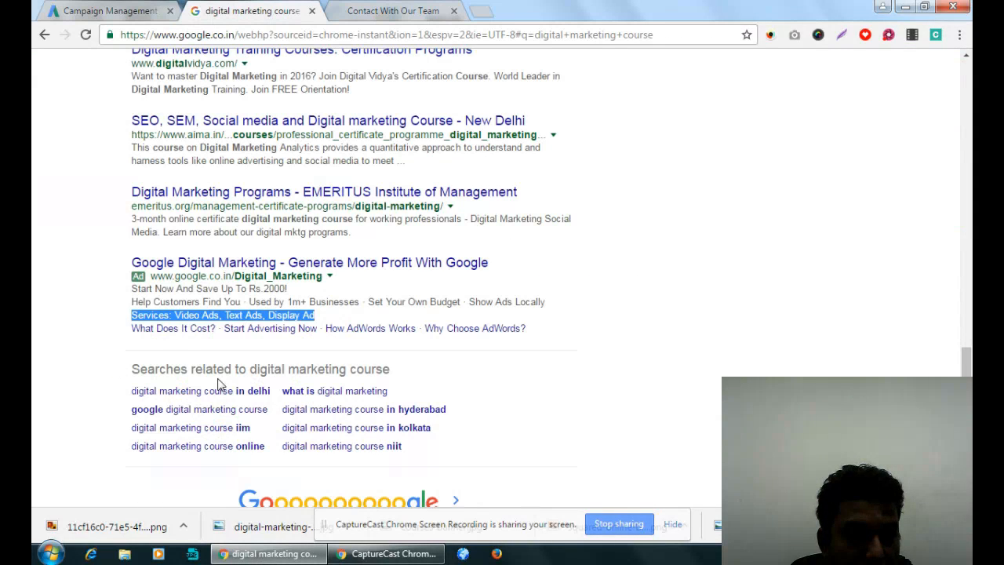
{"action": "left_click", "coordinate": [267, 314]}
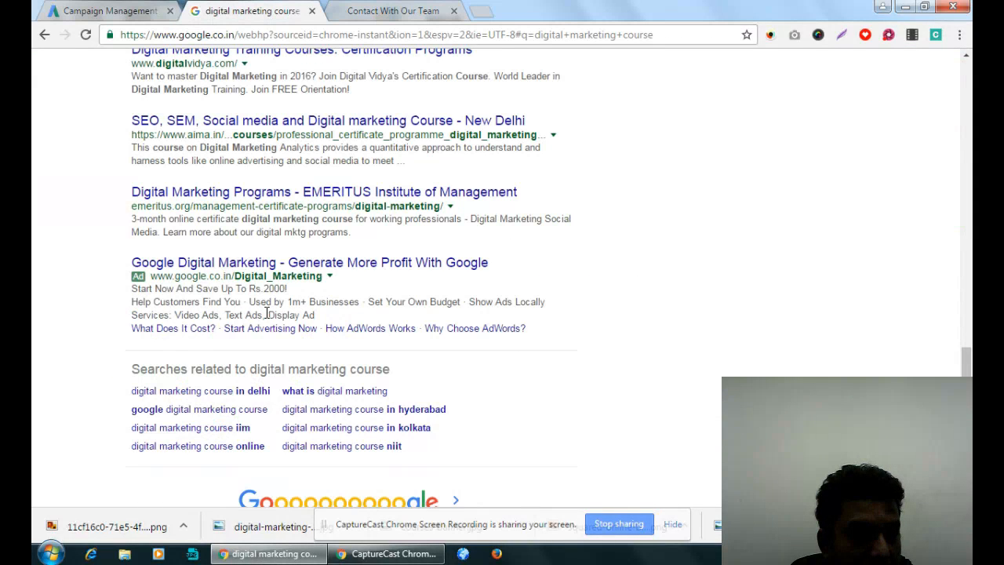
- Shorten the Google search to "course" and look through the results for ads
{"action": "scroll", "coordinate": [266, 314], "scroll_direction": "up", "scroll_amount": 15}
{"action": "left_click_drag", "start_coordinate": [223, 68], "coordinate": [114, 66]}
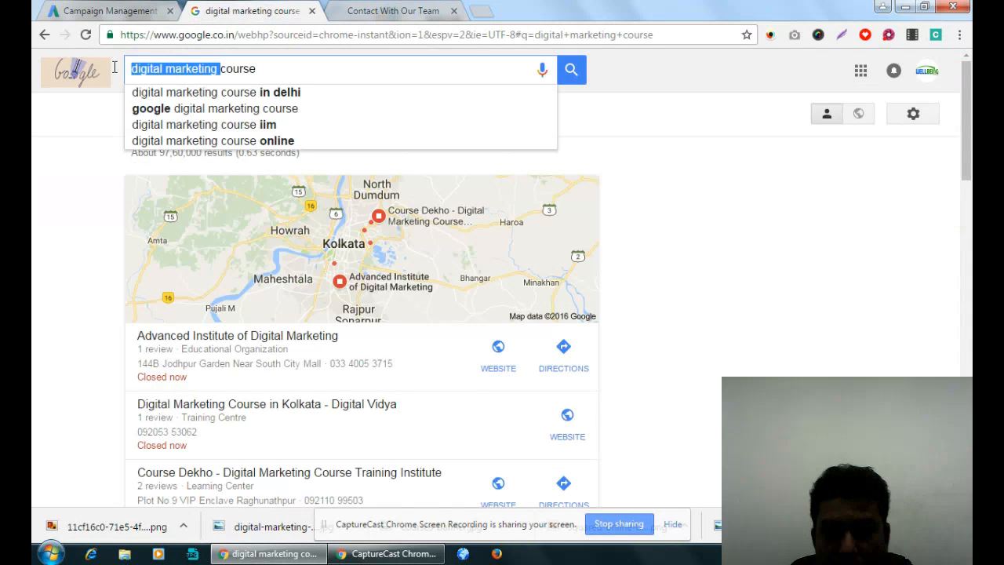
{"action": "key", "text": "BackSpace"}
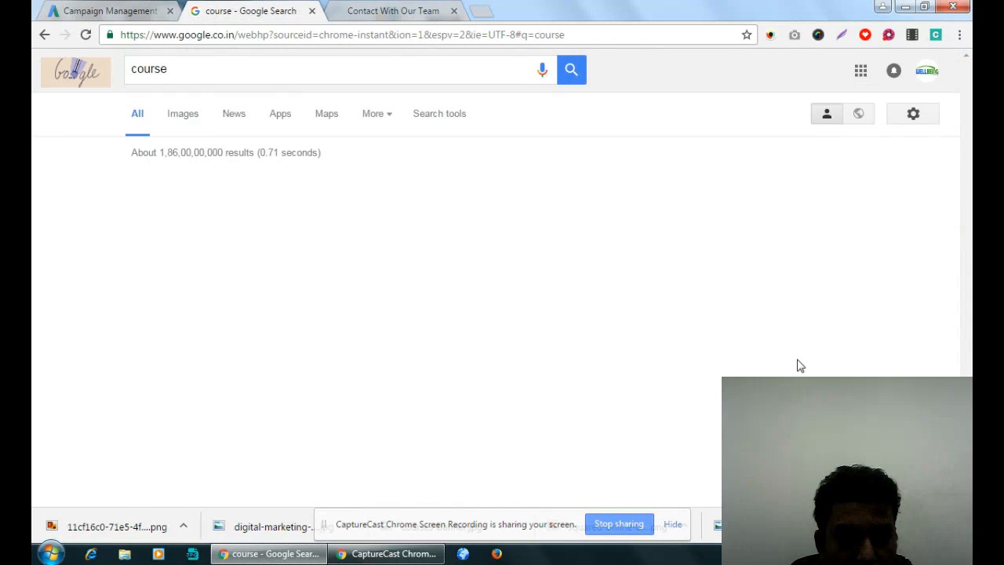
{"action": "scroll", "coordinate": [798, 365], "scroll_direction": "down", "scroll_amount": 15}
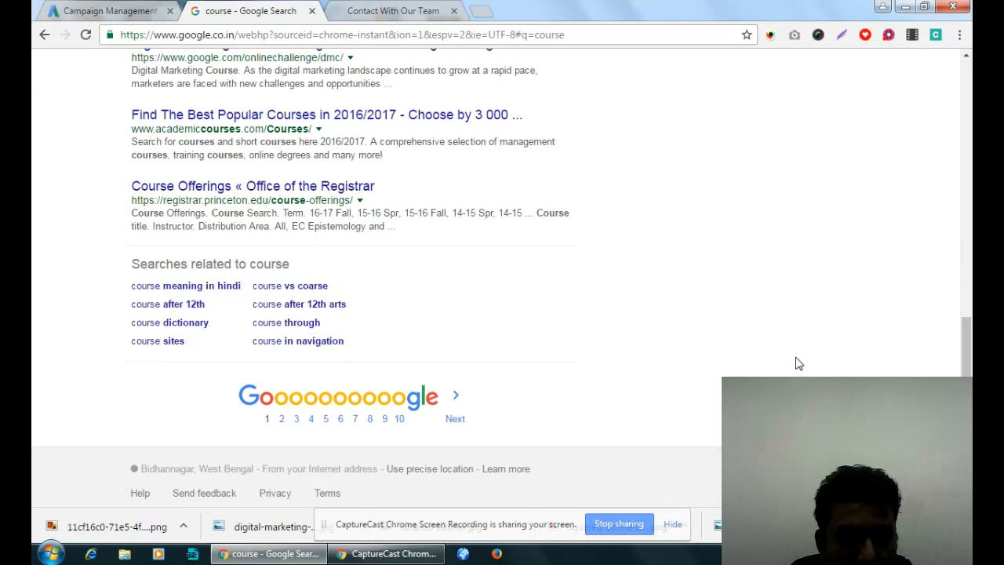
{"action": "scroll", "coordinate": [796, 359], "scroll_direction": "up", "scroll_amount": 3}
{"action": "scroll", "coordinate": [795, 358], "scroll_direction": "down", "scroll_amount": 3}
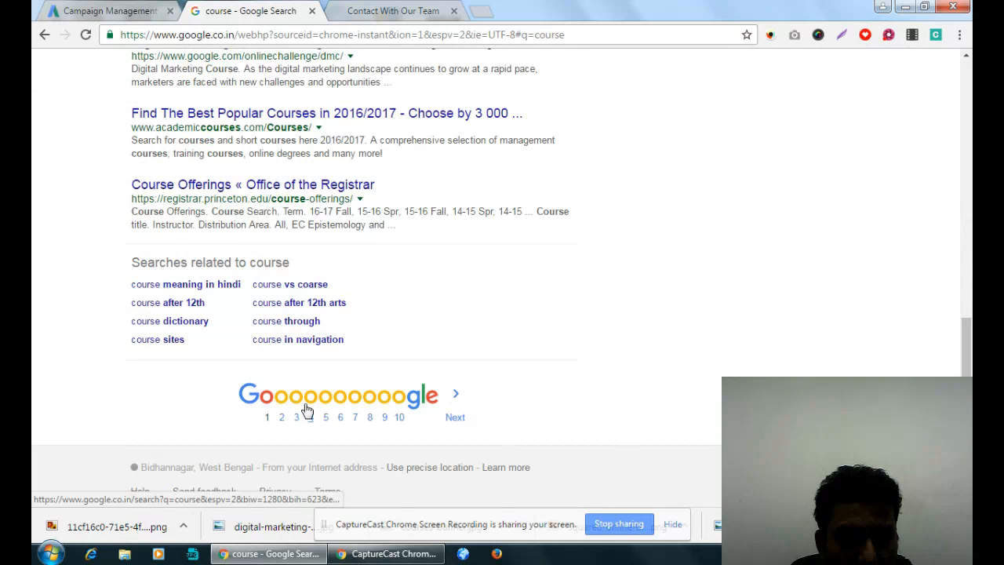
{"action": "scroll", "coordinate": [287, 370], "scroll_direction": "up", "scroll_amount": 15}
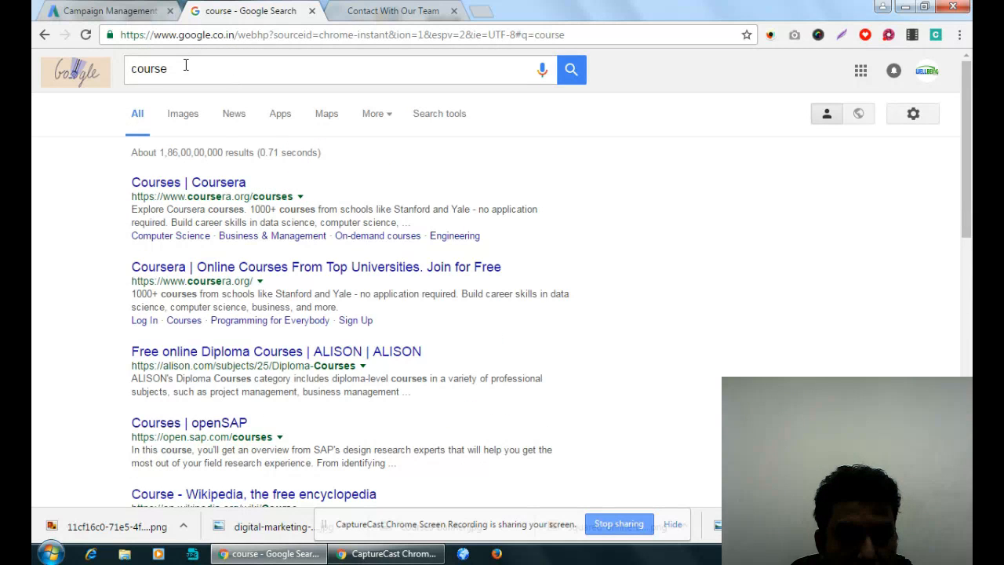
- Search Google for "seo course" and examine the callout line in the Google AdWords ad
{"action": "left_click", "coordinate": [133, 70]}
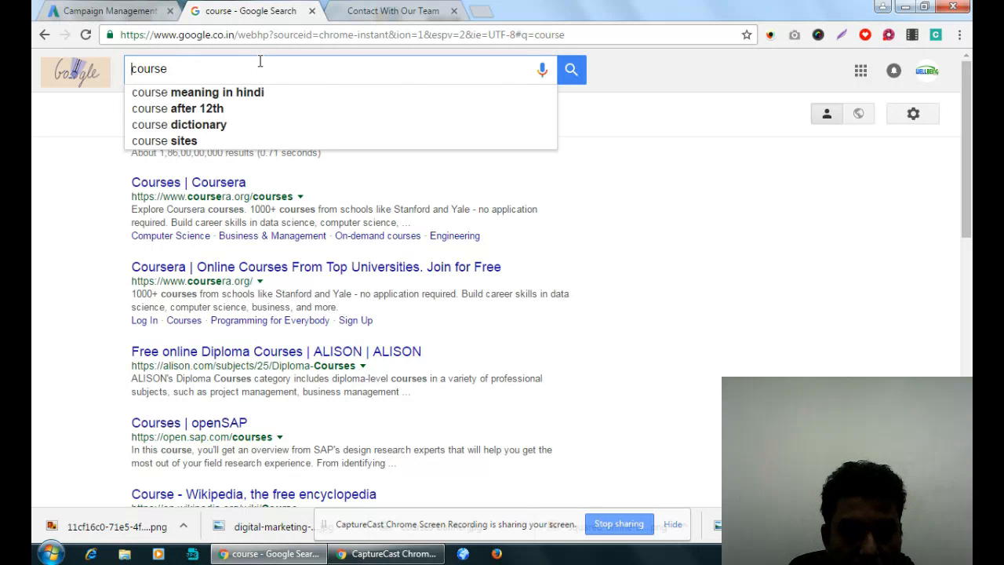
{"action": "type", "text": "seo"}
{"action": "key", "text": "Return"}
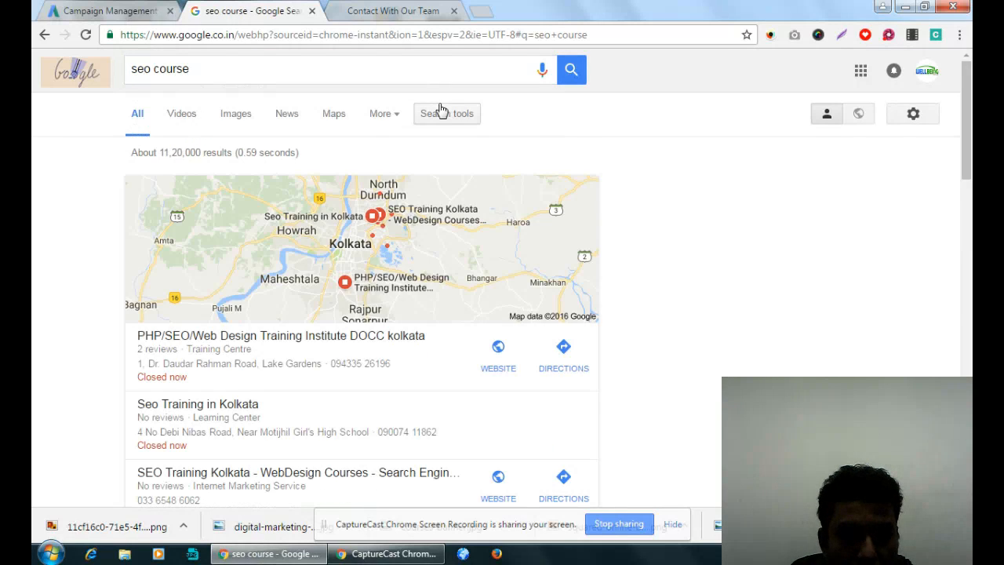
{"action": "scroll", "coordinate": [441, 110], "scroll_direction": "down", "scroll_amount": 15}
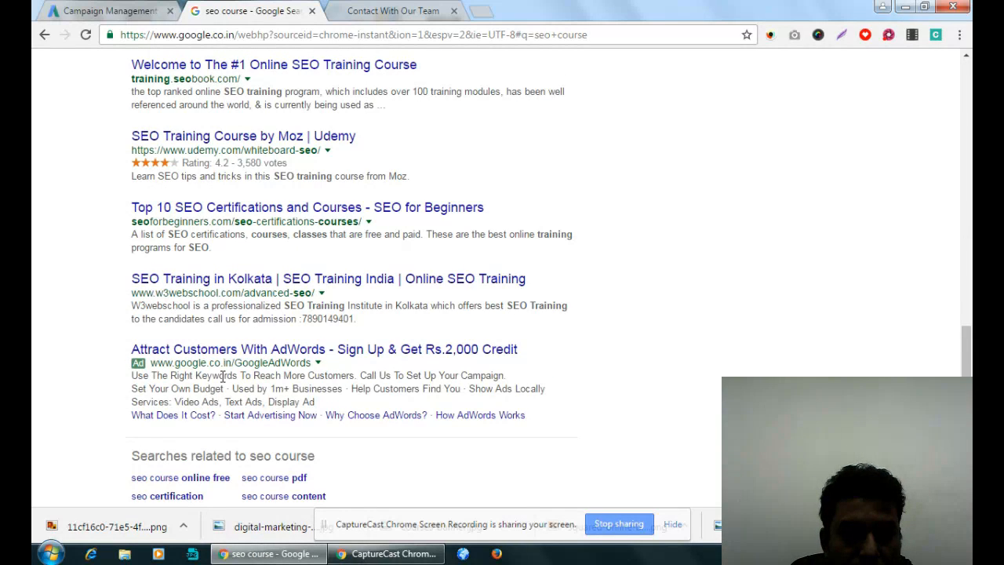
{"action": "left_click_drag", "start_coordinate": [135, 385], "coordinate": [561, 393]}
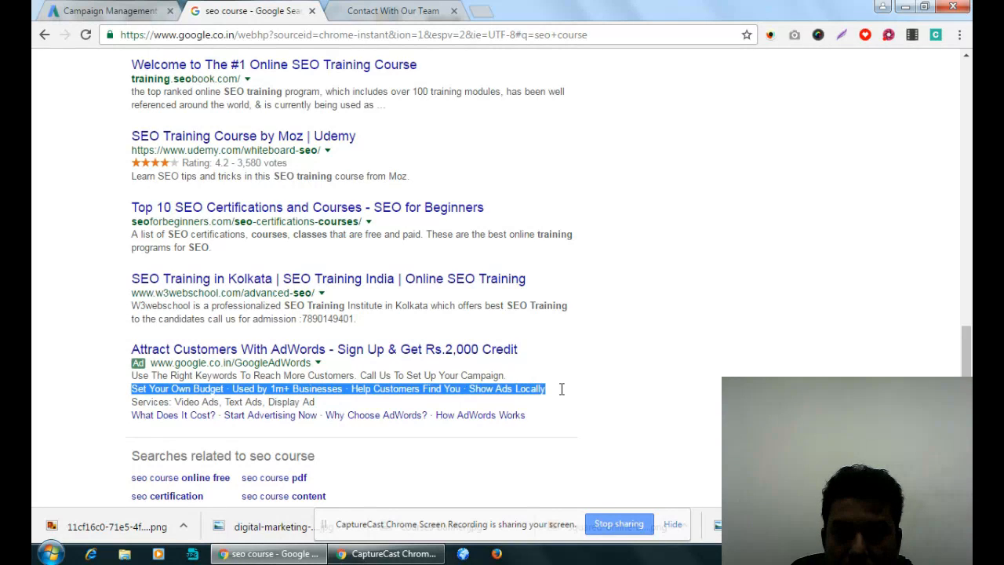
{"action": "left_click", "coordinate": [151, 392]}
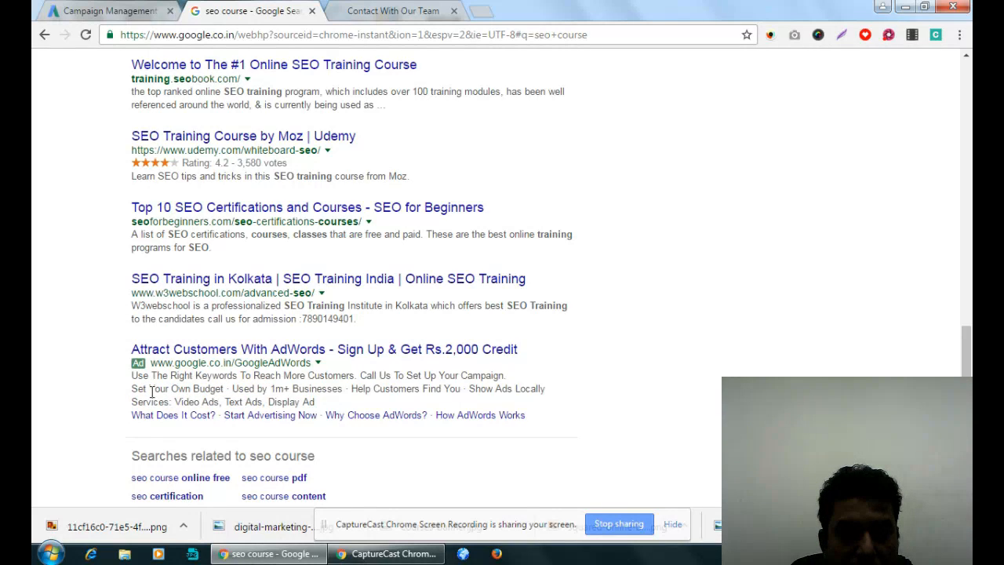
{"action": "left_click_drag", "start_coordinate": [545, 390], "coordinate": [127, 392]}
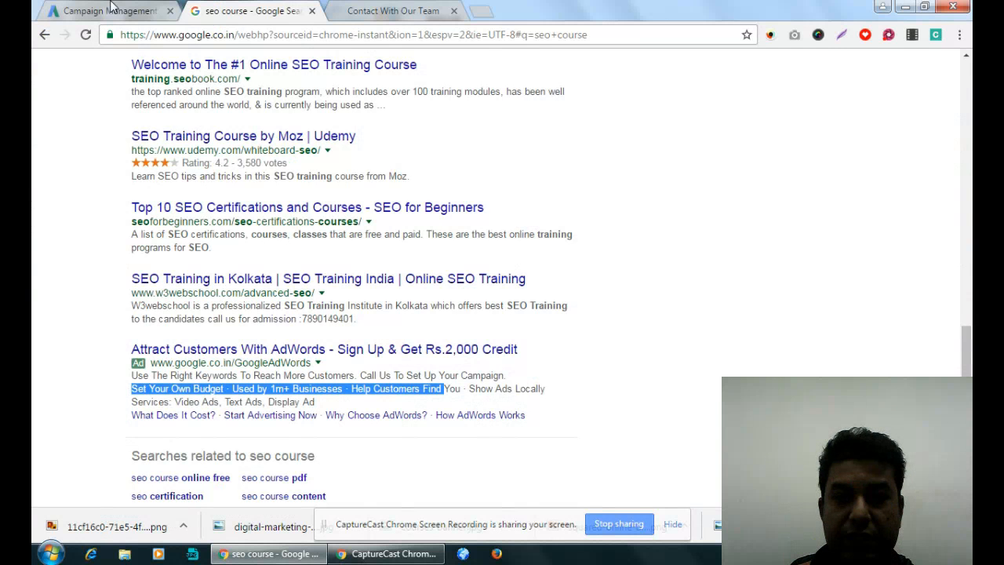
- Switch back to AdWords, enable structured snippets and add the existing Courses snippet to the campaign
{"action": "left_click", "coordinate": [112, 9]}
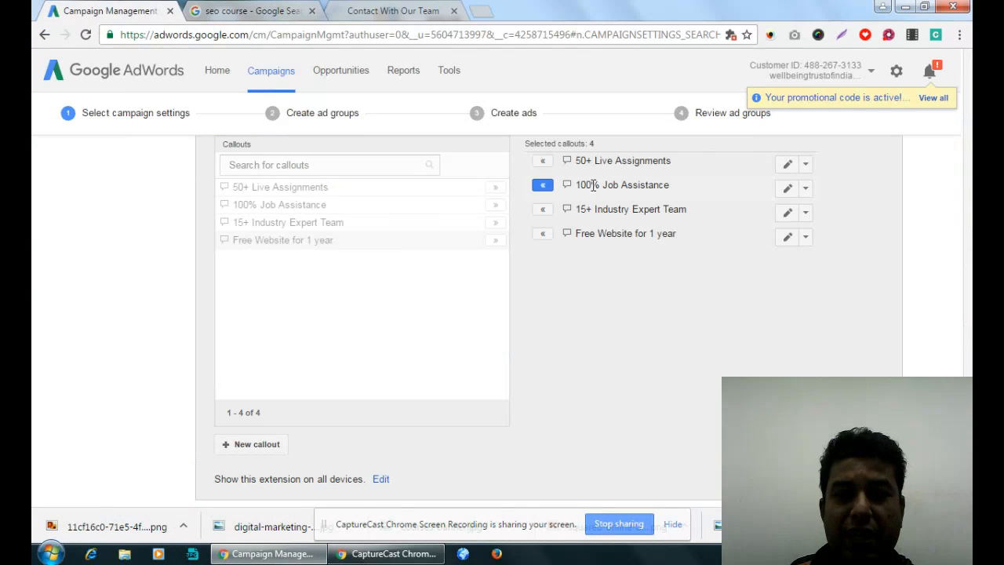
{"action": "scroll", "coordinate": [682, 192], "scroll_direction": "down", "scroll_amount": 2}
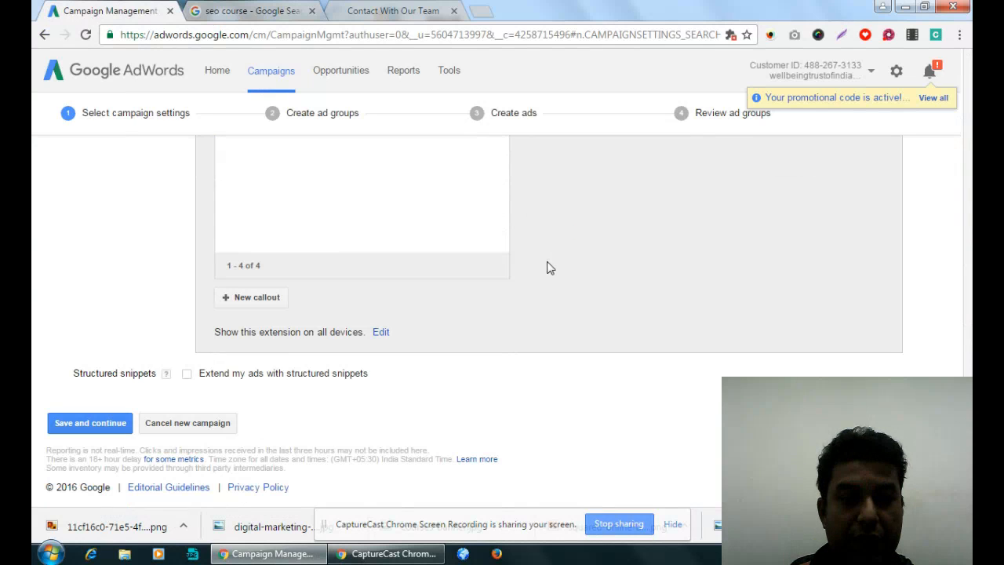
{"action": "left_click", "coordinate": [287, 374]}
{"action": "scroll", "coordinate": [600, 336], "scroll_direction": "down", "scroll_amount": 3}
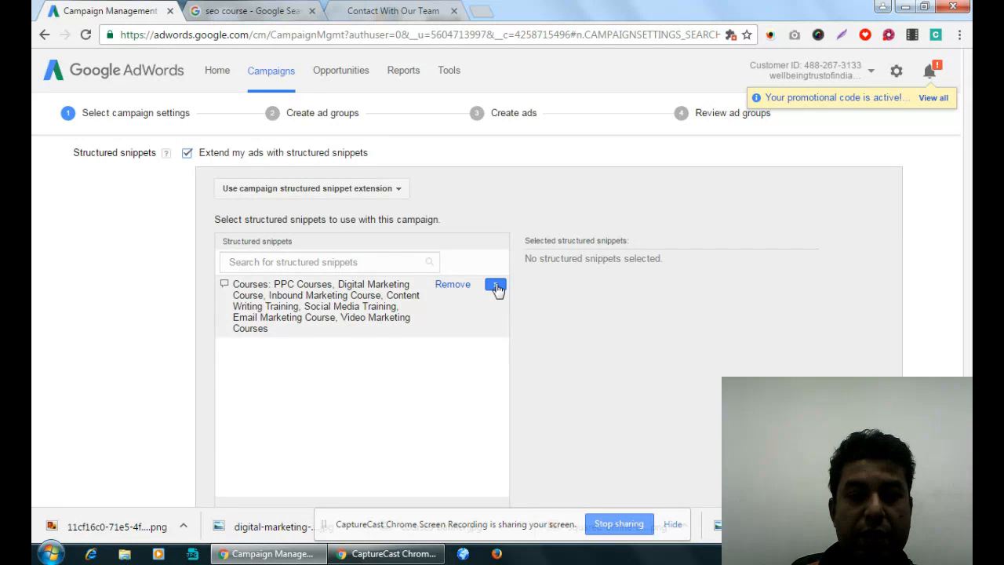
{"action": "left_click", "coordinate": [496, 286]}
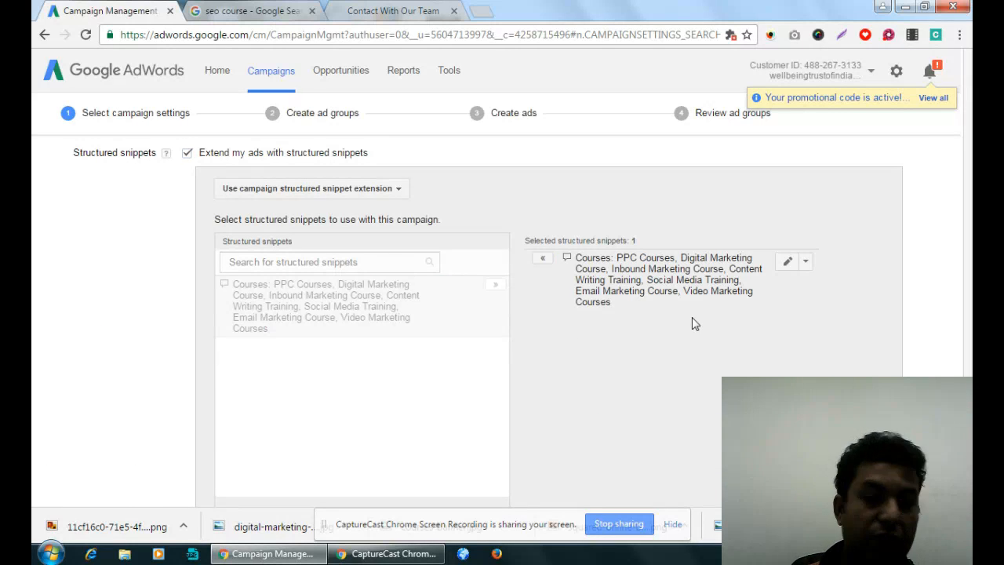
{"action": "scroll", "coordinate": [692, 321], "scroll_direction": "down", "scroll_amount": 3}
{"action": "scroll", "coordinate": [692, 317], "scroll_direction": "up", "scroll_amount": 3}
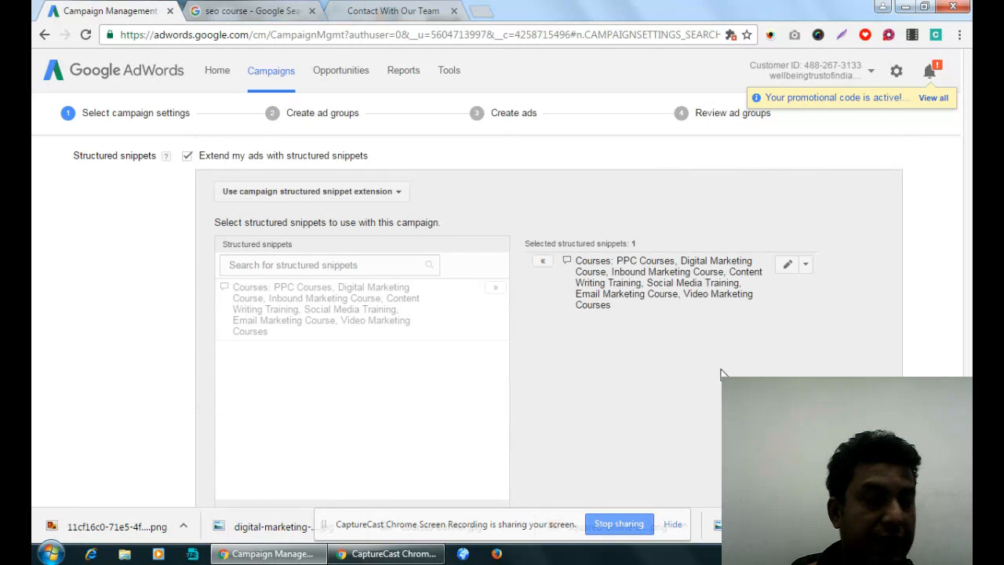
- Examine the Services snippet line of the AdWords ad in the "seo course" results, and return to the campaign's structured snippet settings
{"action": "left_click", "coordinate": [254, 11]}
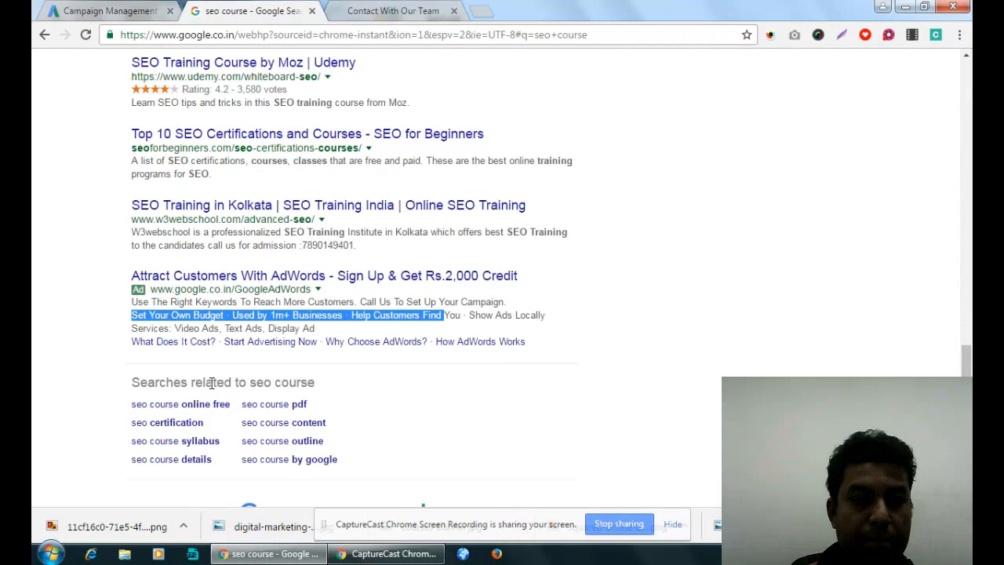
{"action": "left_click_drag", "start_coordinate": [137, 328], "coordinate": [335, 334]}
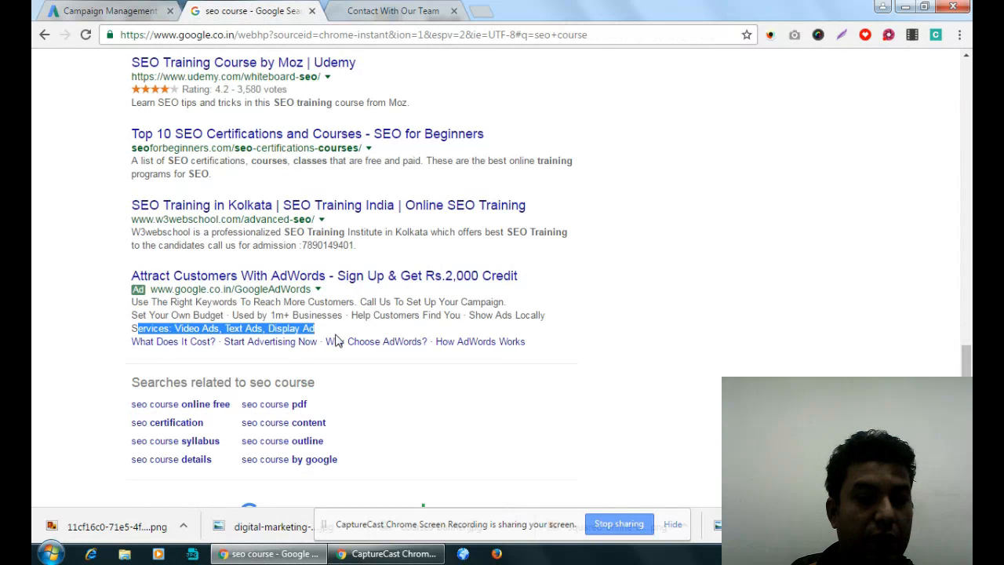
{"action": "left_click", "coordinate": [126, 10]}
{"action": "scroll", "coordinate": [320, 333], "scroll_direction": "down", "scroll_amount": 3}
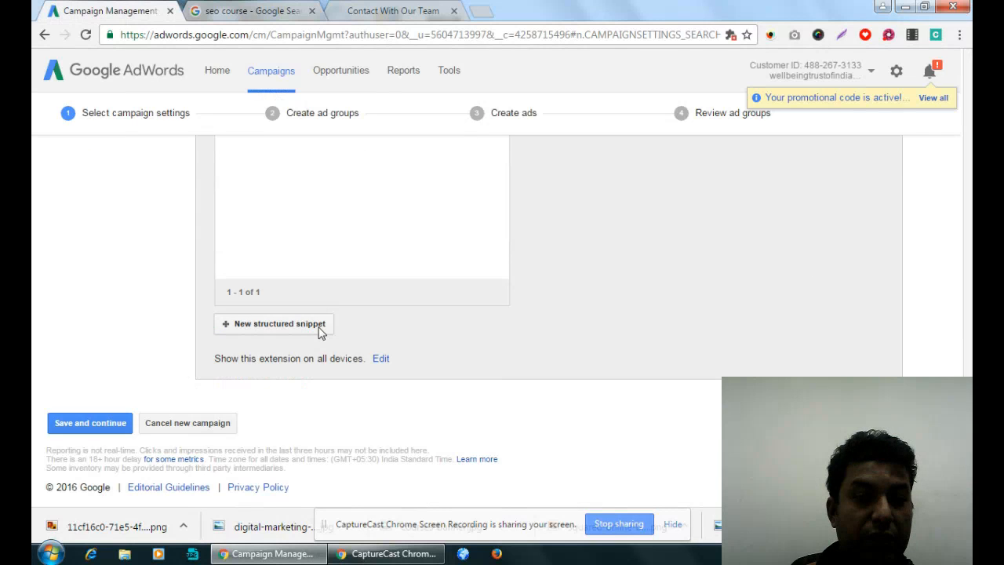
- Start a new structured snippet with the Amenities header in English and enter "Free Wifi" as its first value
{"action": "left_click", "coordinate": [321, 329]}
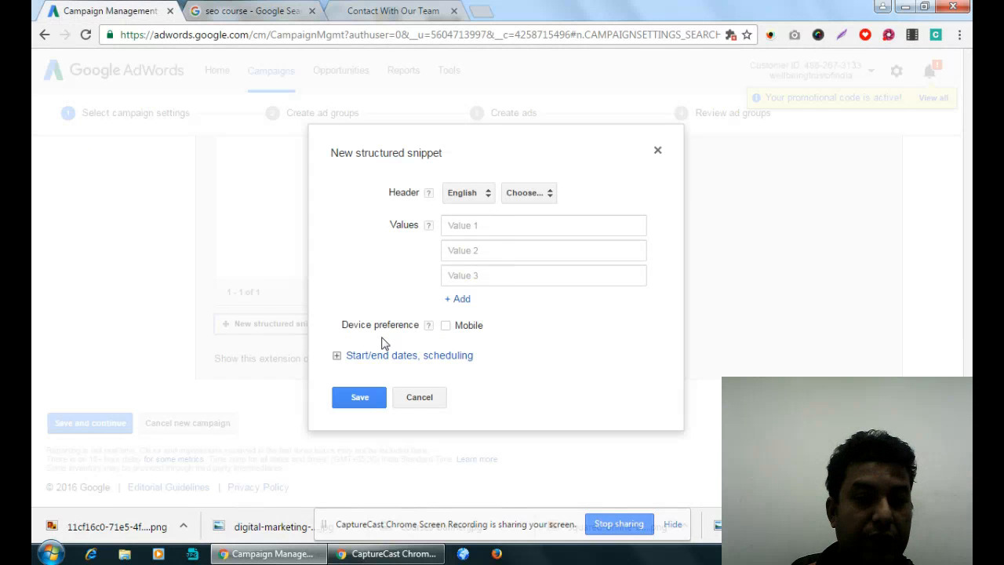
{"action": "left_click", "coordinate": [529, 194]}
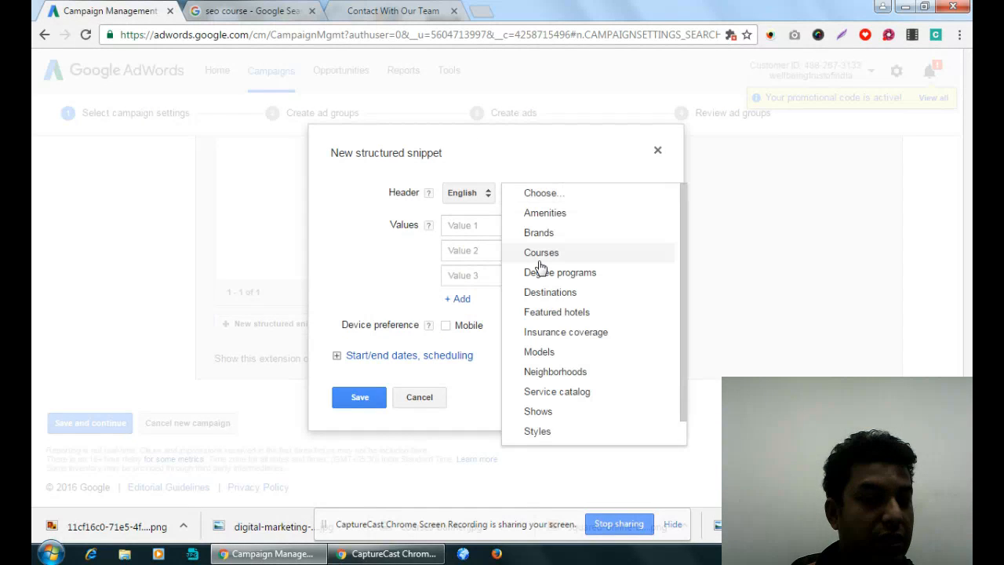
{"action": "left_click", "coordinate": [540, 212]}
{"action": "left_click", "coordinate": [533, 240]}
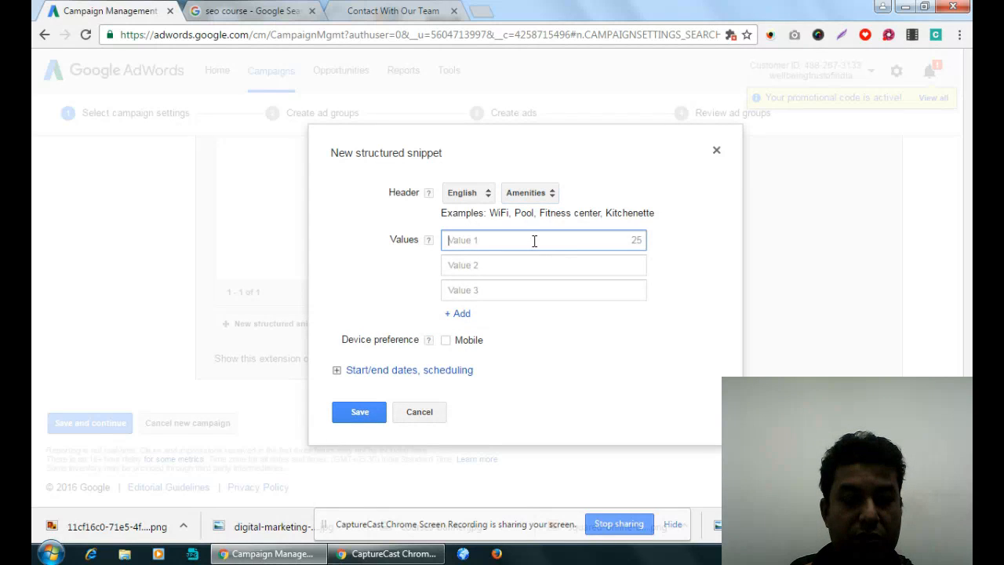
{"action": "type", "text": "Free Wifi"}
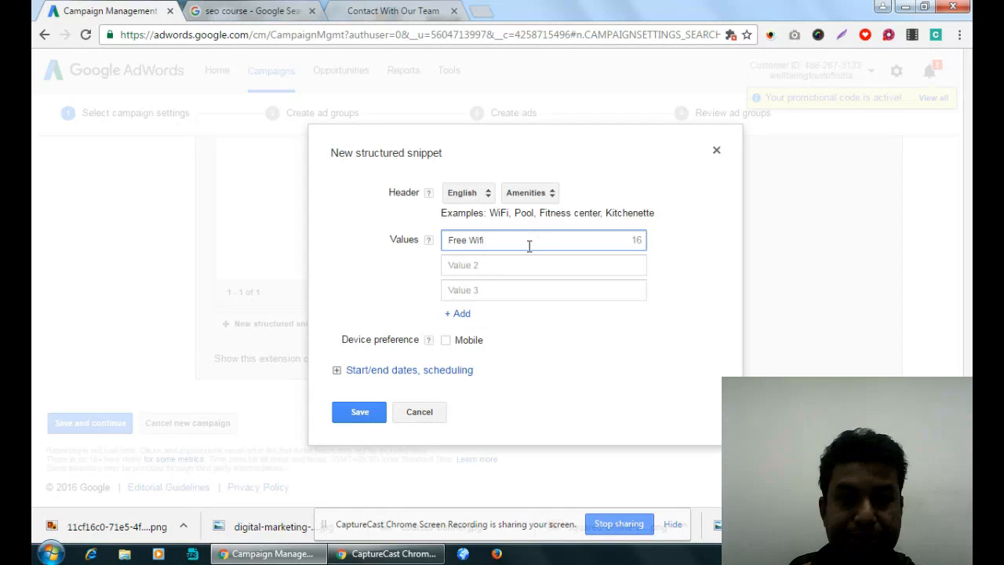
- Fill the second and third Amenities values with "Kitchenette", copied from the header's examples, and "Cafeteria"
{"action": "left_click", "coordinate": [521, 268]}
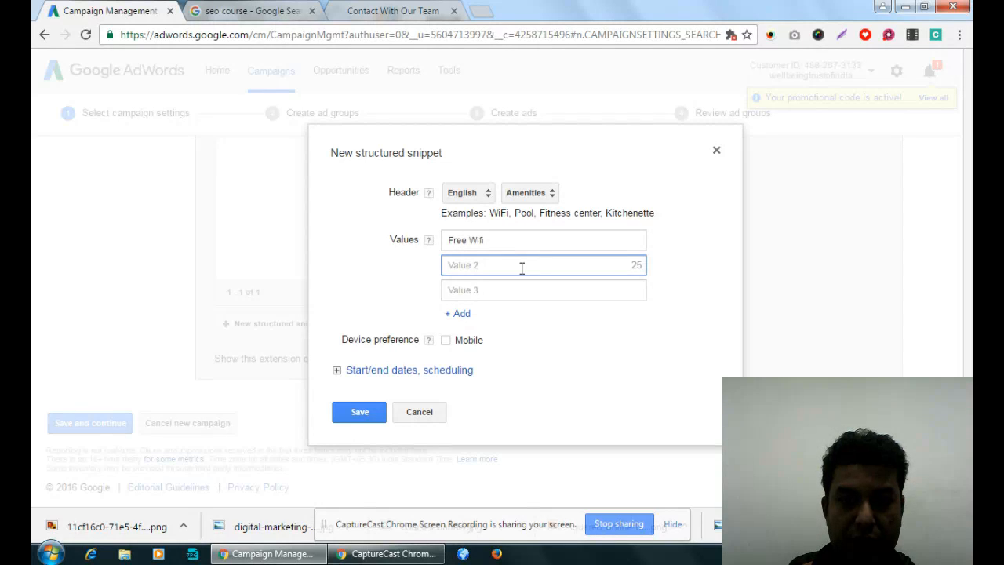
{"action": "left_click_drag", "start_coordinate": [611, 212], "coordinate": [684, 213]}
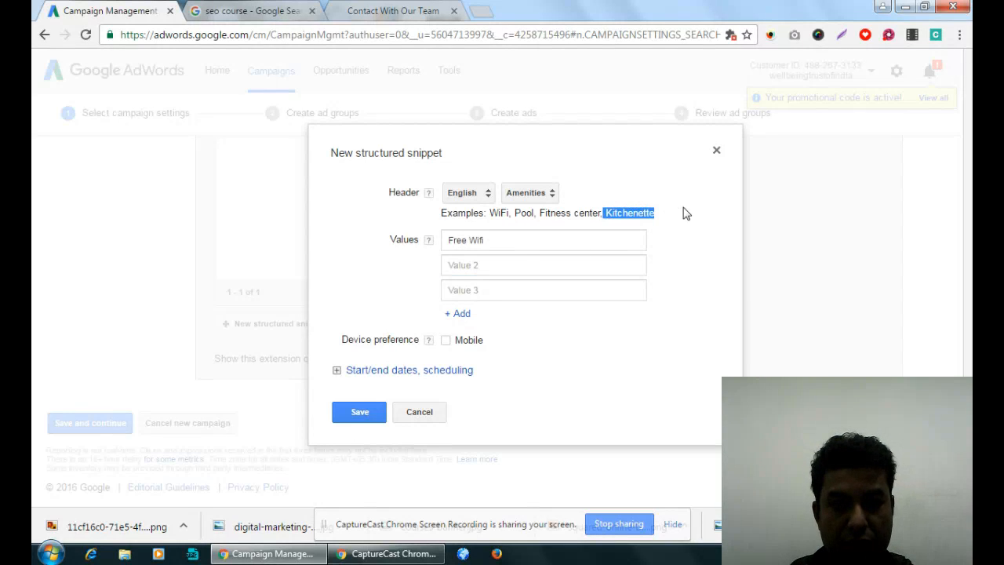
{"action": "key", "text": "ctrl+c"}
{"action": "left_click", "coordinate": [524, 267]}
{"action": "key", "text": "ctrl+v"}
{"action": "left_click", "coordinate": [498, 292]}
{"action": "left_click", "coordinate": [498, 292]}
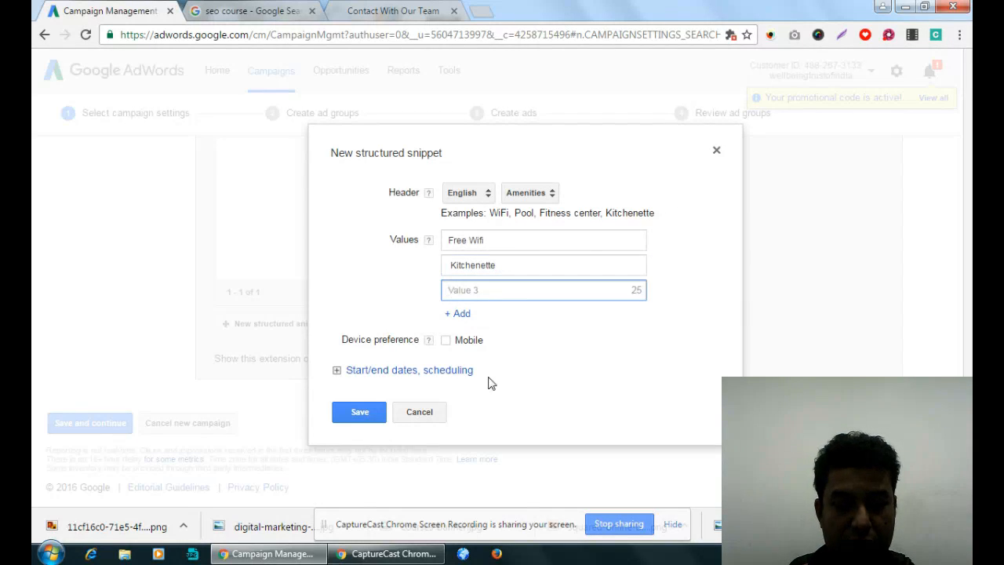
{"action": "type", "text": "Cafeteria"}
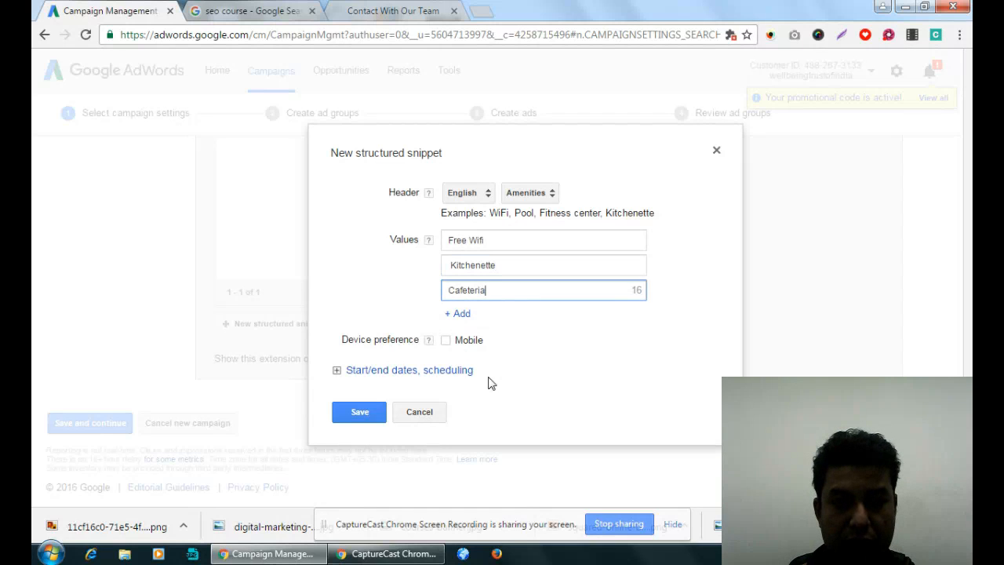
- Add "Parking Zone" and "AC Classroom" as the fourth and fifth Amenities values and save the structured snippet
{"action": "left_click", "coordinate": [462, 314]}
{"action": "left_click", "coordinate": [463, 314]}
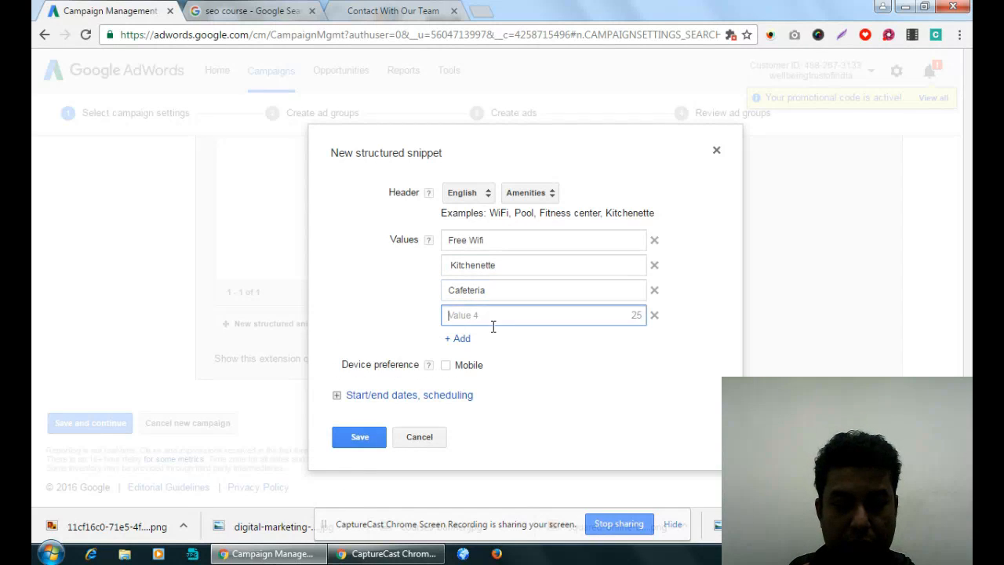
{"action": "type", "text": "Parking Zone"}
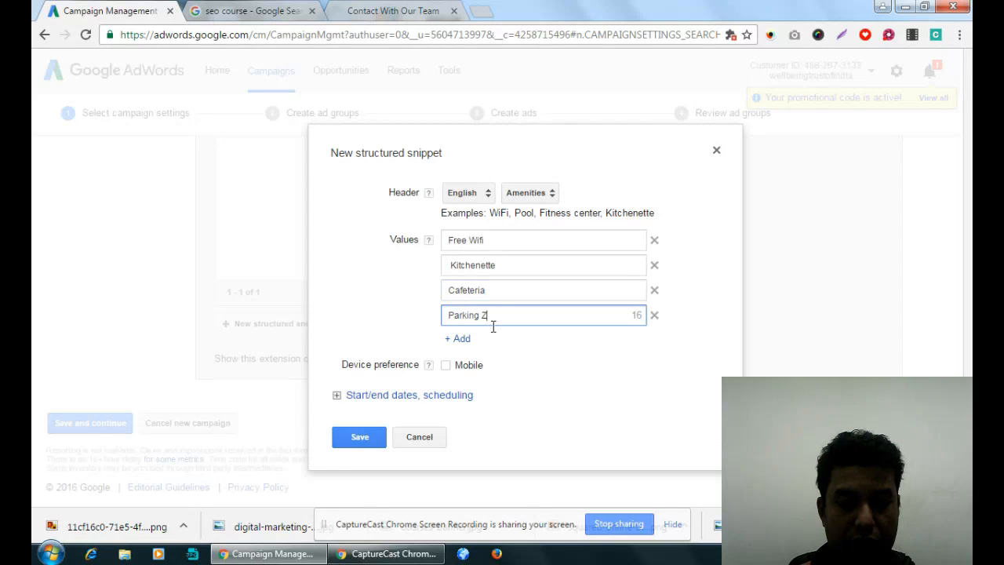
{"action": "left_click", "coordinate": [459, 338]}
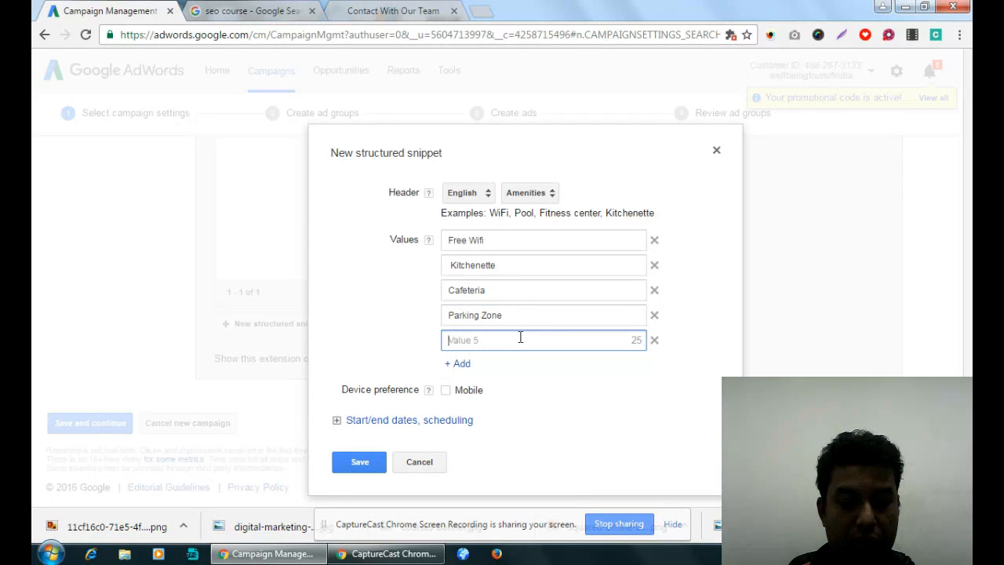
{"action": "type", "text": "AC "}
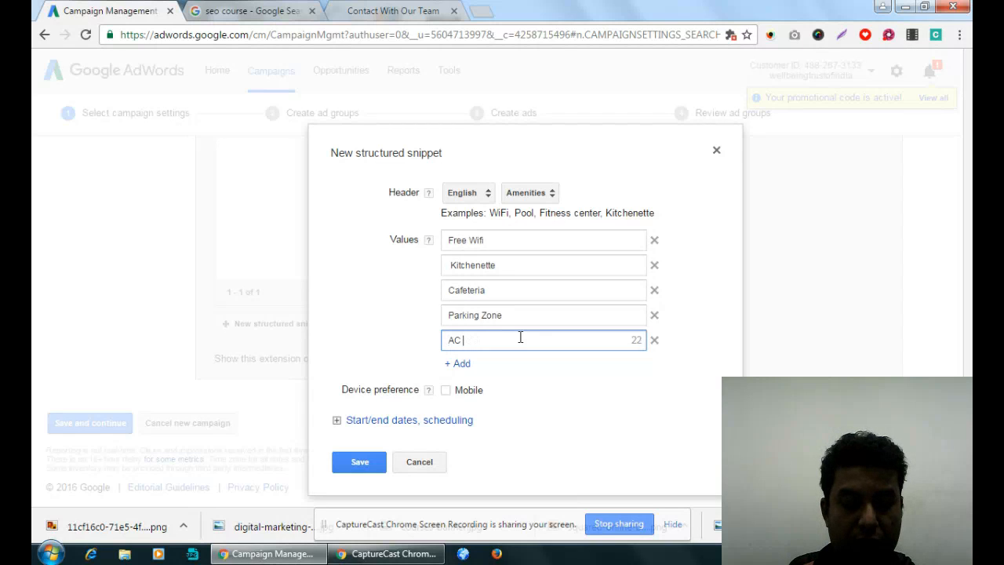
{"action": "type", "text": "Classroo"}
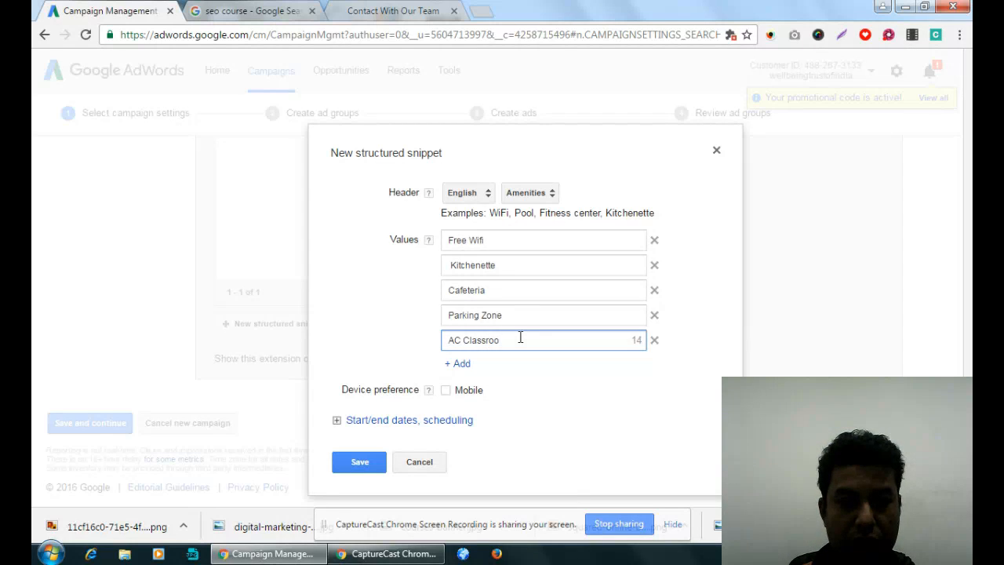
{"action": "type", "text": "m"}
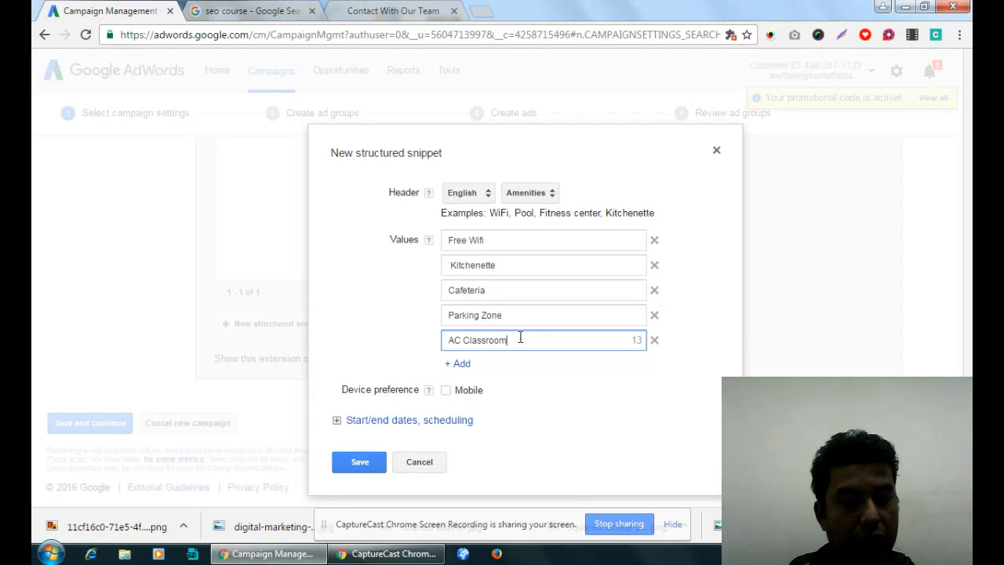
{"action": "left_click", "coordinate": [360, 463]}
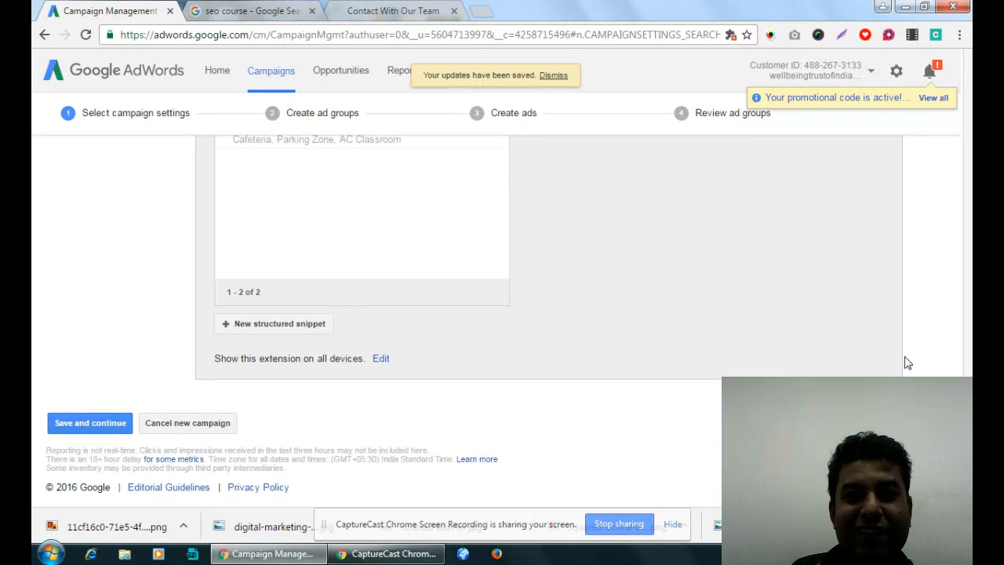
- Review the selected structured snippets, save the campaign settings and continue to ad group creation
{"action": "scroll", "coordinate": [908, 364], "scroll_direction": "up", "scroll_amount": 4}
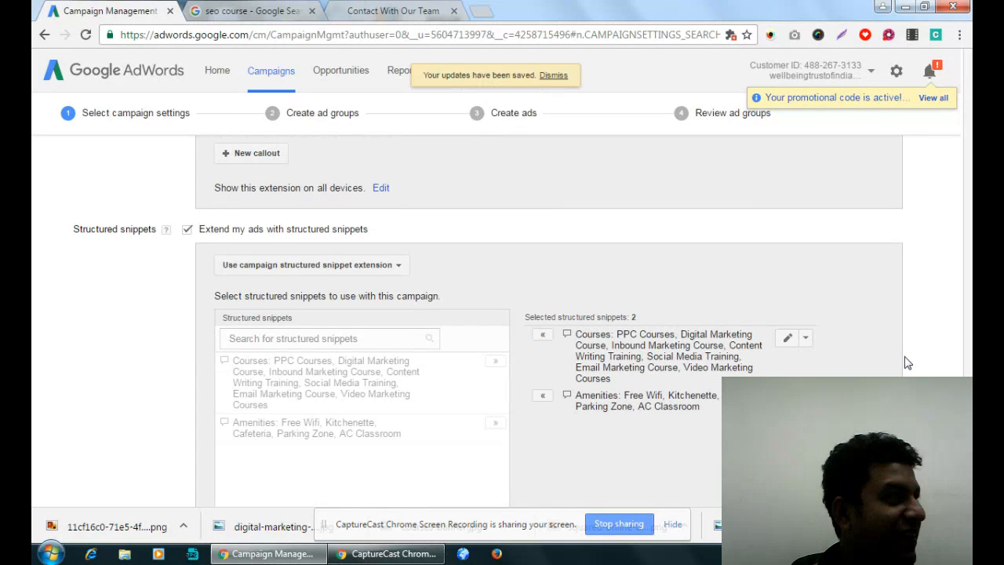
{"action": "scroll", "coordinate": [907, 363], "scroll_direction": "down", "scroll_amount": 4}
{"action": "left_click", "coordinate": [110, 428]}
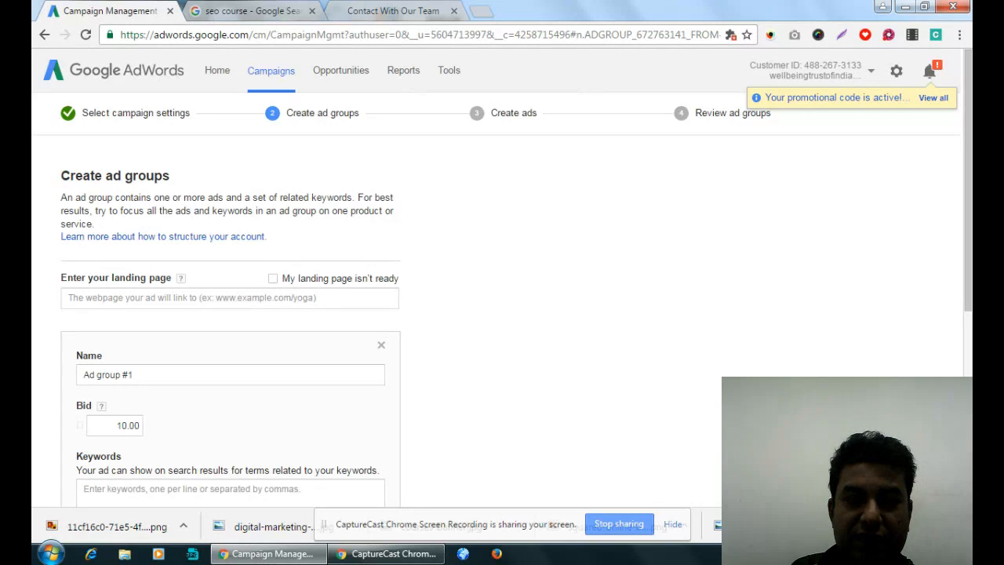
- Compare the empty landing page field with the Google AdWords ad and its sitelinks in the "seo course" results
{"action": "left_click", "coordinate": [295, 297]}
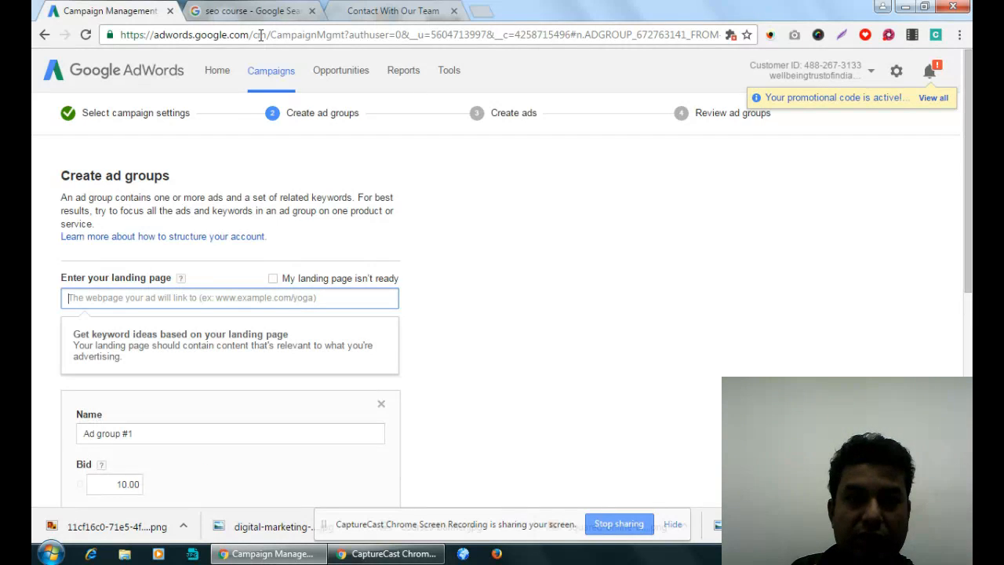
{"action": "left_click", "coordinate": [267, 11]}
{"action": "left_click", "coordinate": [459, 352]}
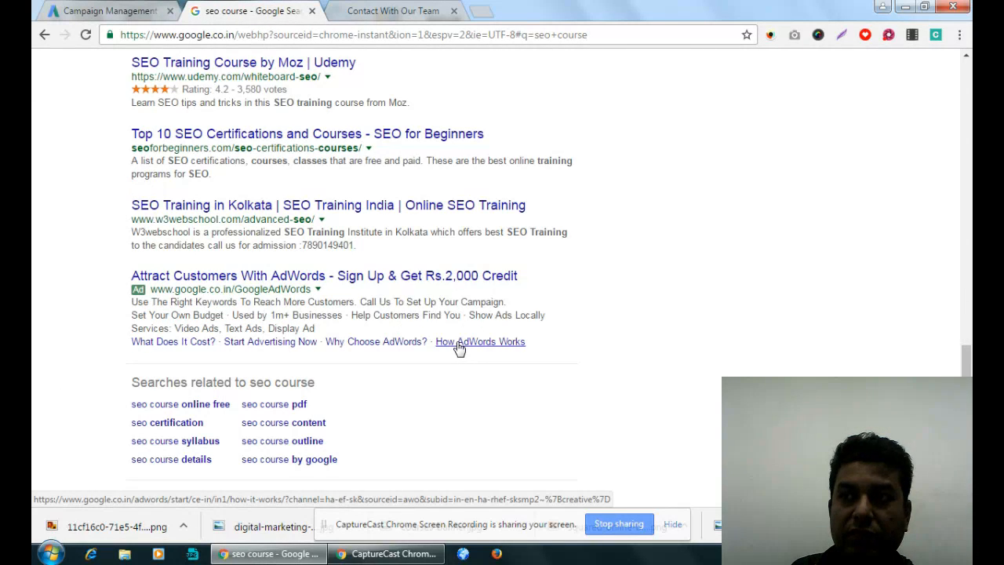
{"action": "left_click", "coordinate": [121, 11]}
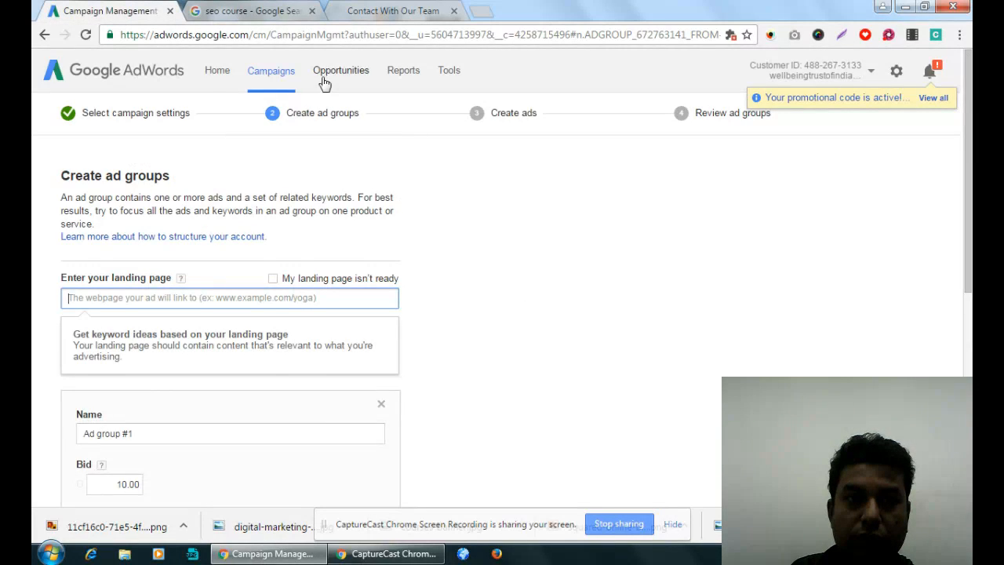
{"action": "left_click", "coordinate": [280, 10]}
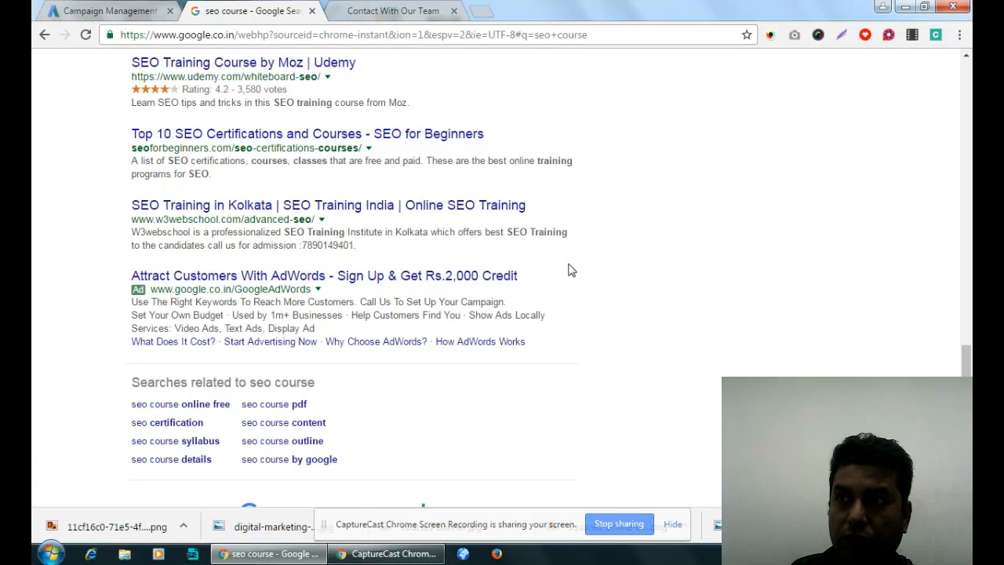
{"action": "left_click", "coordinate": [56, 10]}
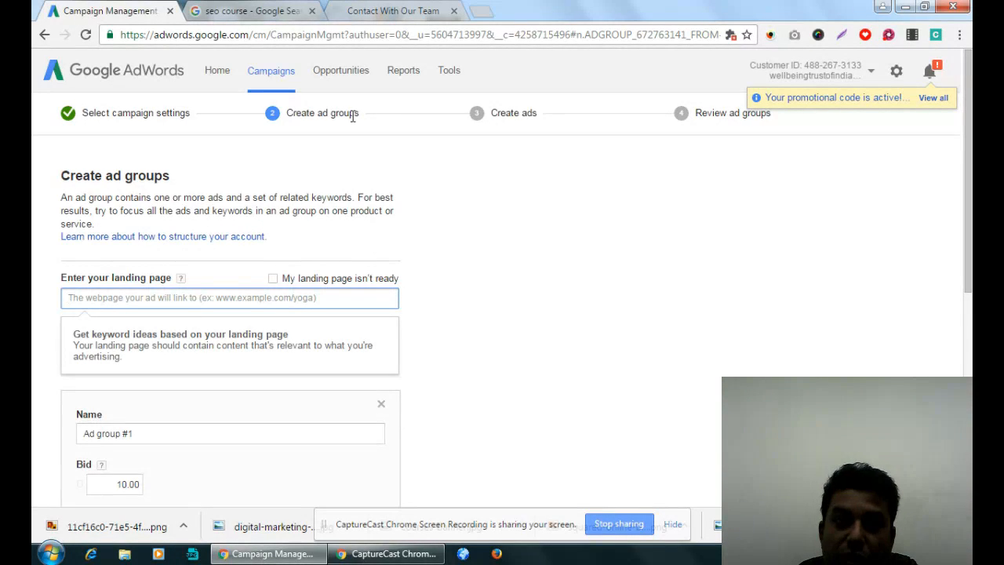
- Open the "Why Choose AdWords?" sitelink from the ad in the search results, and return to look over the ad group form
{"action": "left_click", "coordinate": [317, 17]}
{"action": "scroll", "coordinate": [385, 381], "scroll_direction": "down", "scroll_amount": 1}
{"action": "scroll", "coordinate": [385, 381], "scroll_direction": "up", "scroll_amount": 2}
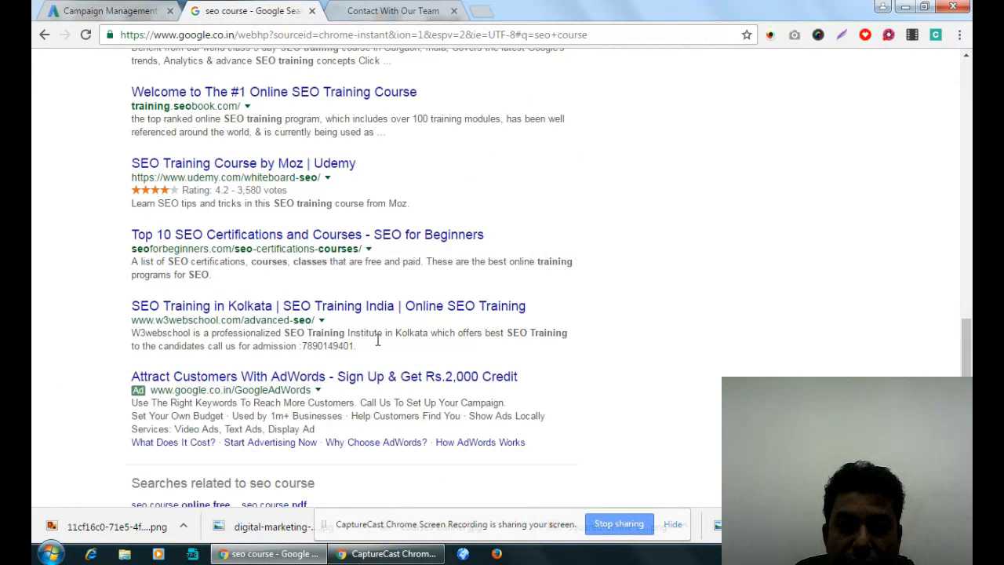
{"action": "left_click", "coordinate": [384, 444]}
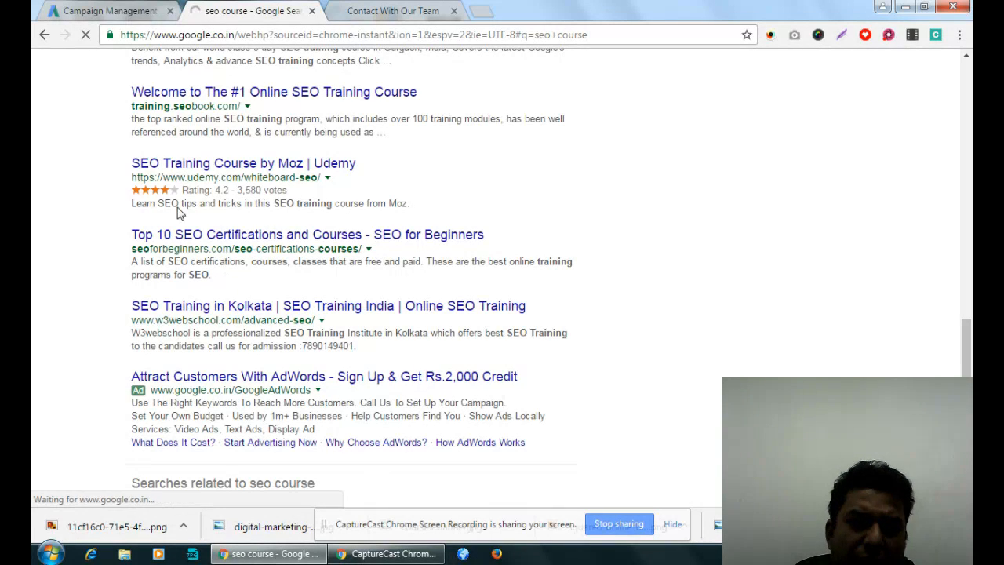
{"action": "left_click", "coordinate": [145, 5]}
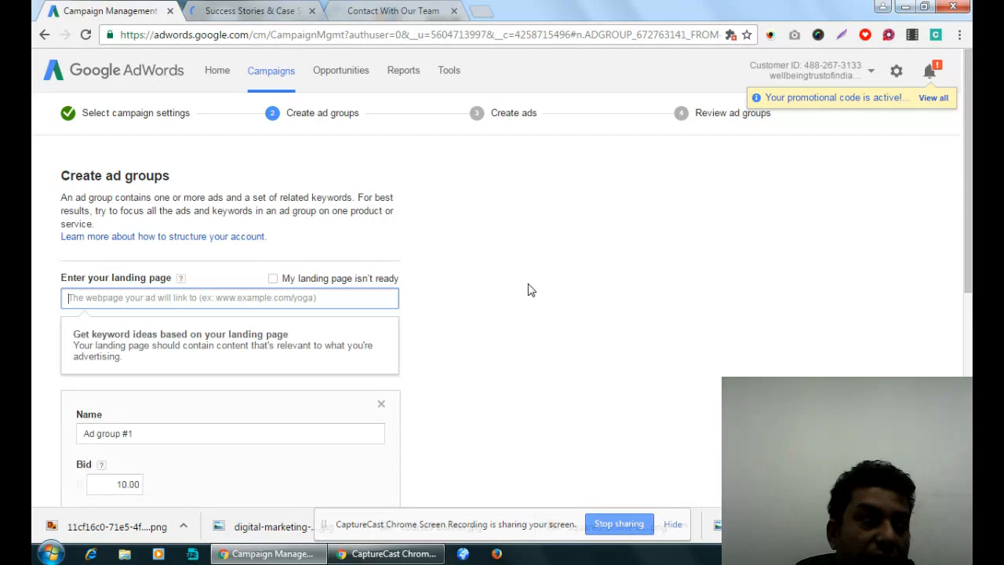
{"action": "left_click", "coordinate": [511, 270]}
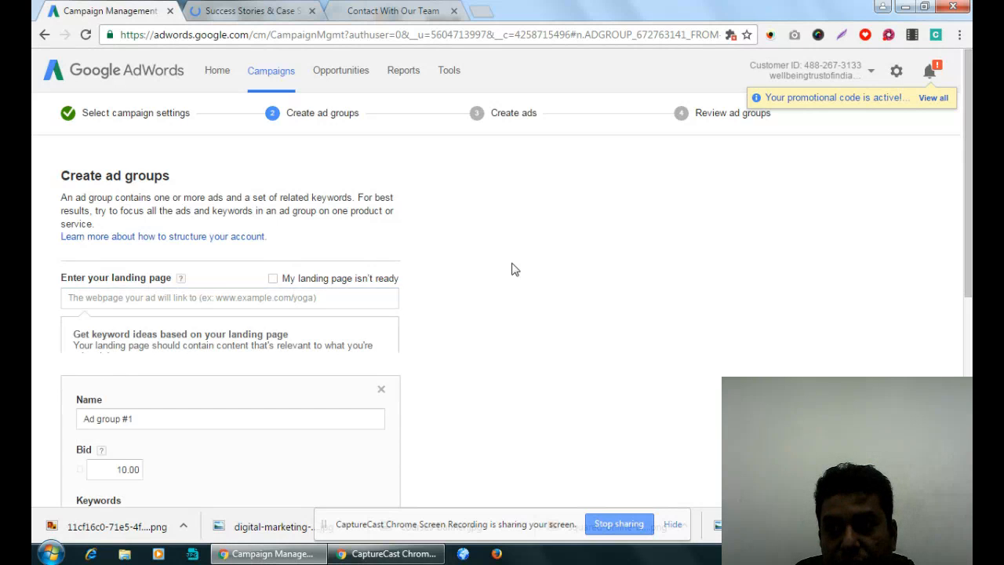
{"action": "scroll", "coordinate": [511, 269], "scroll_direction": "down", "scroll_amount": 2}
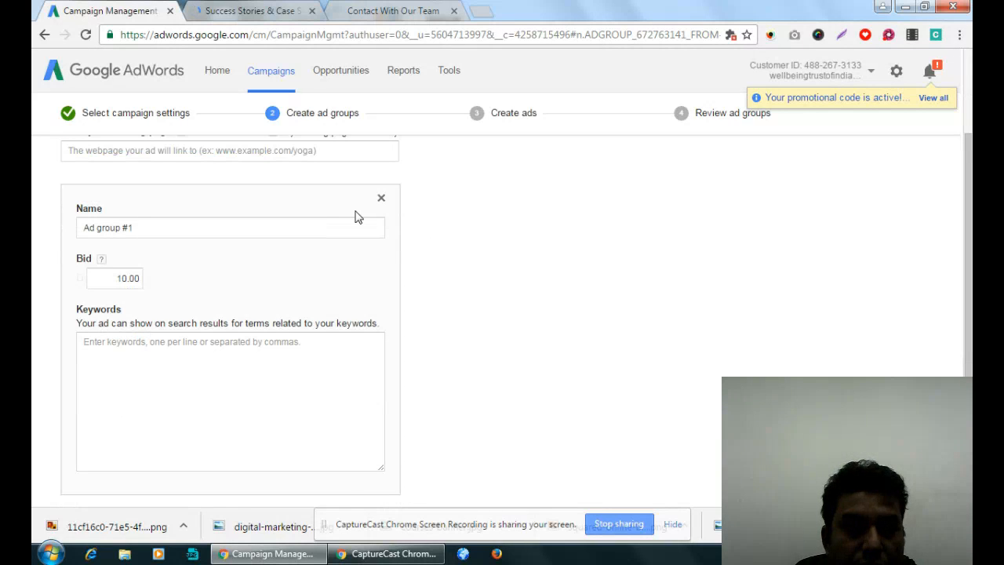
{"action": "scroll", "coordinate": [175, 210], "scroll_direction": "up", "scroll_amount": 1}
{"action": "left_click", "coordinate": [382, 10]}
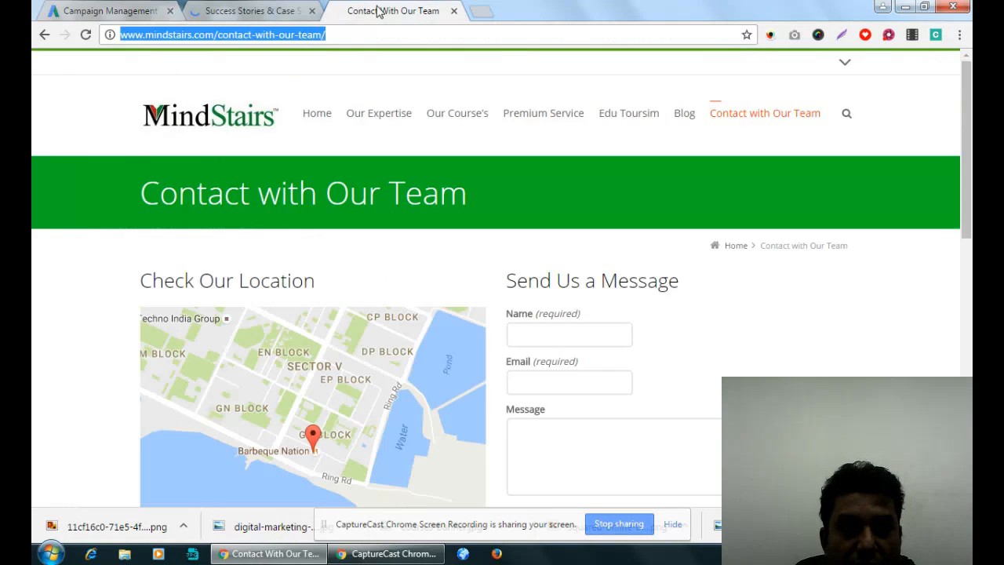
{"action": "mouse_move", "coordinate": [457, 115]}
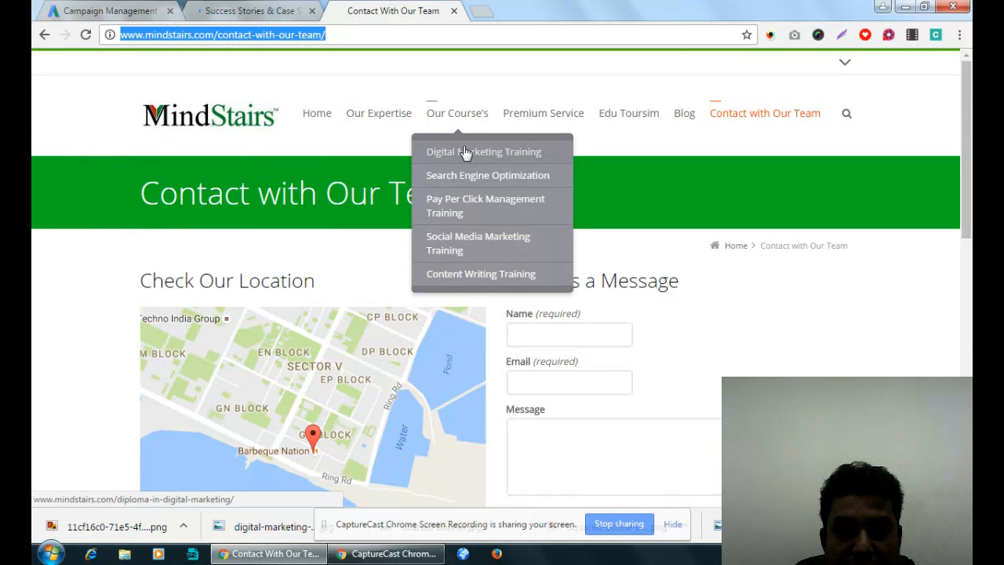
{"action": "left_click", "coordinate": [465, 151]}
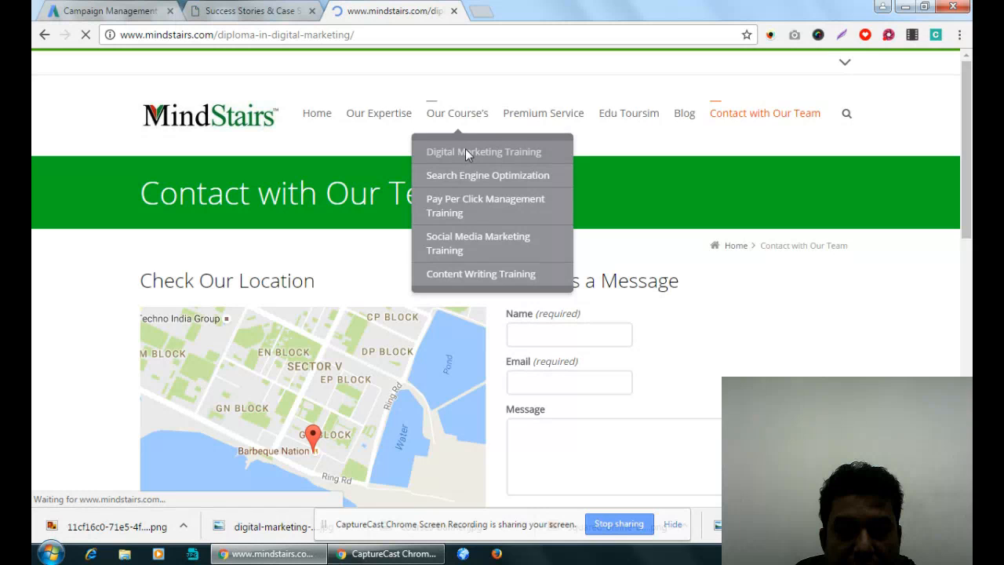
{"action": "left_click", "coordinate": [109, 10]}
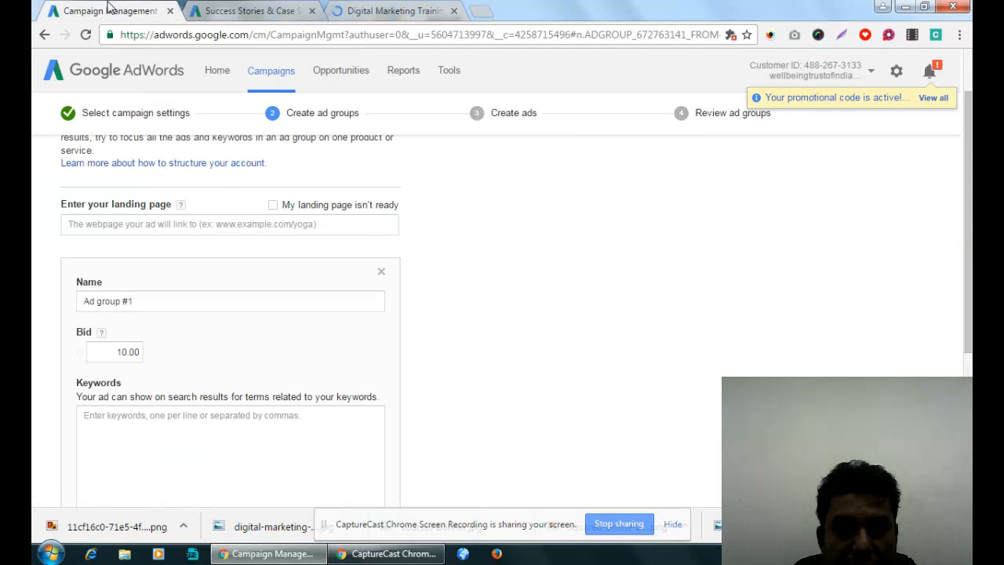
{"action": "left_click", "coordinate": [213, 224]}
{"action": "type", "text": "http://www.mindstairs.com/diploma-in-digital-marketing/"}
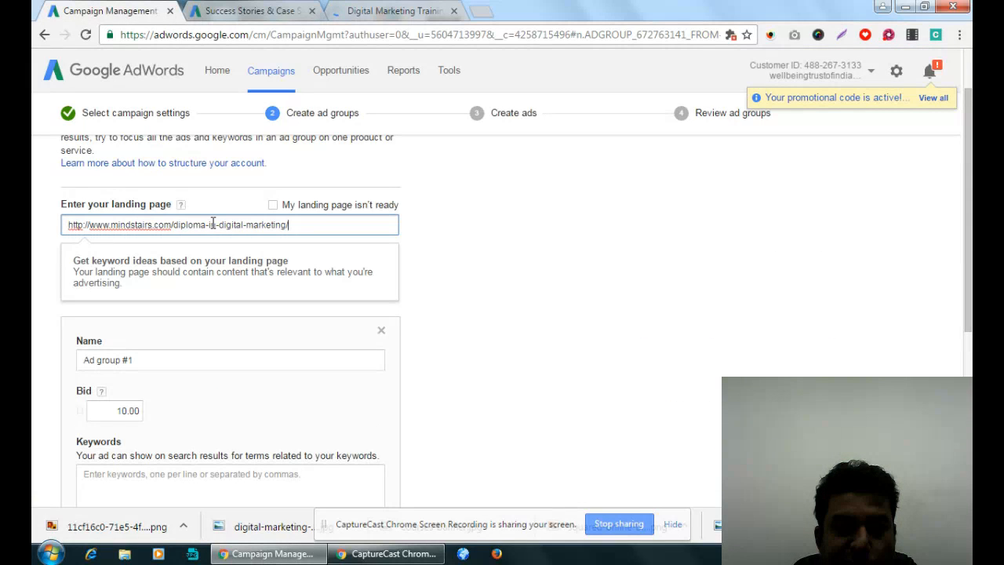
- Load keyword ideas for the landing page and rename the ad group as Digital Marketing Training, correcting the misspelled word
{"action": "left_click", "coordinate": [227, 306]}
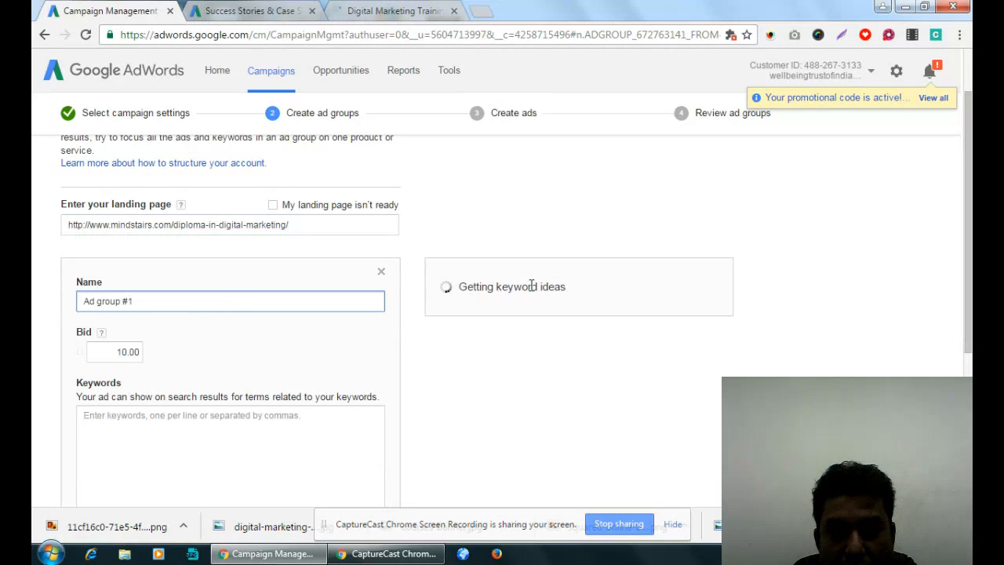
{"action": "triple_click", "coordinate": [163, 298]}
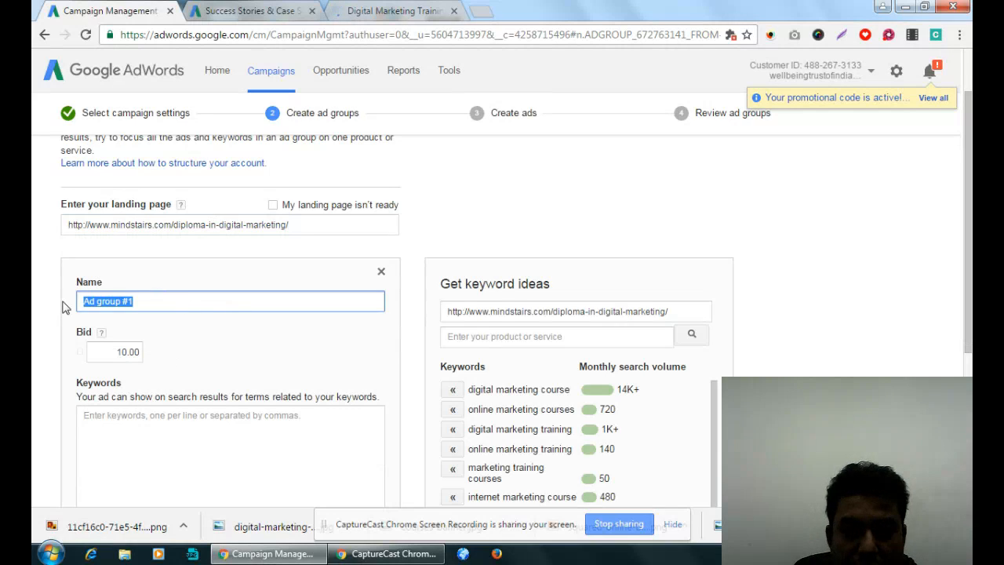
{"action": "type", "text": "Digital Ma"}
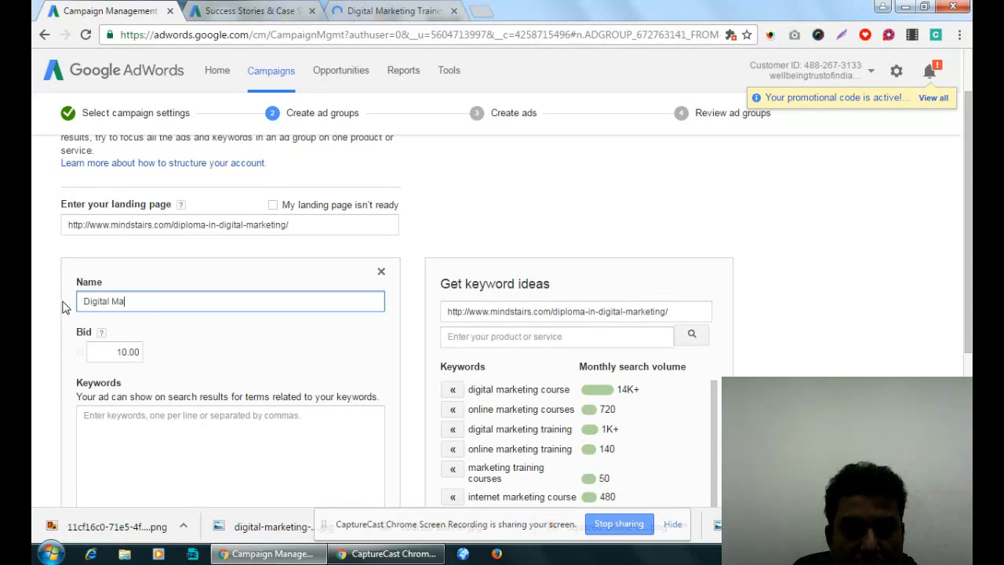
{"action": "type", "text": "rkeitng Training"}
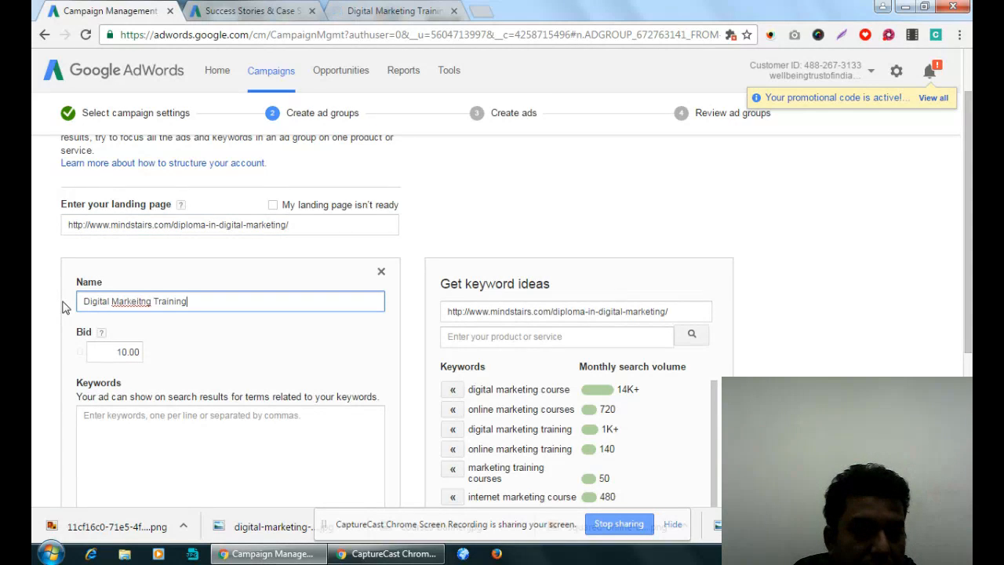
{"action": "right_click", "coordinate": [122, 301]}
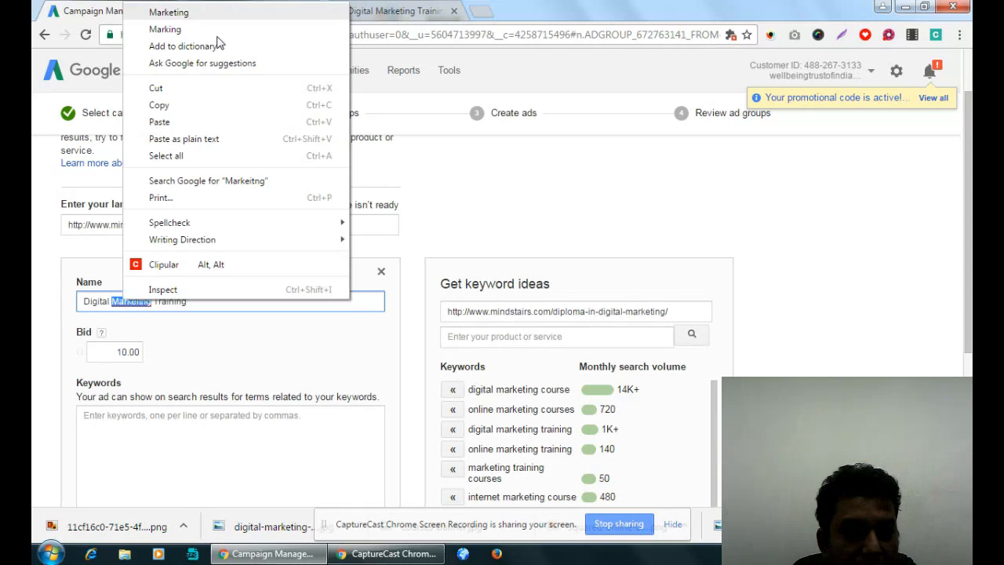
{"action": "left_click", "coordinate": [208, 13]}
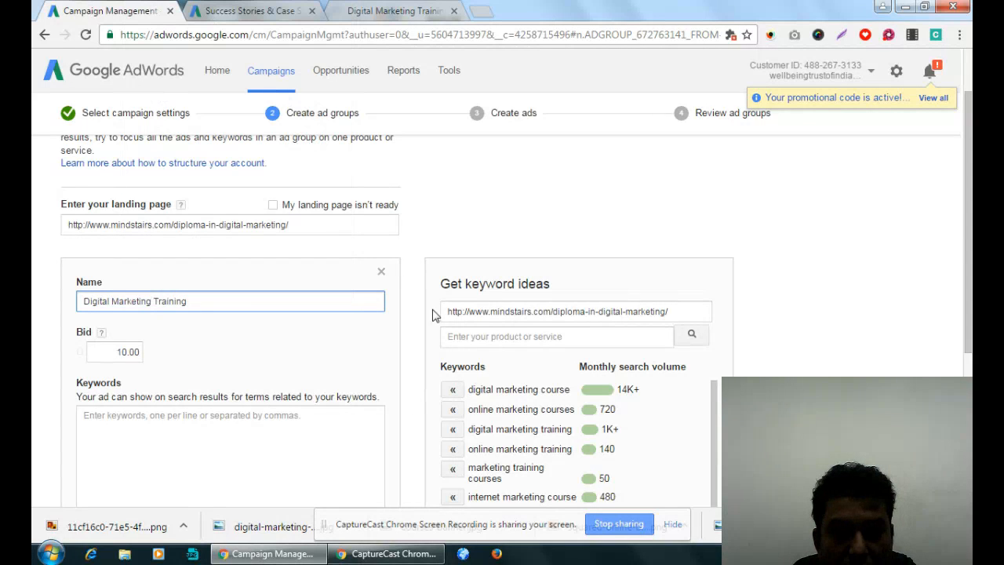
{"action": "left_click", "coordinate": [484, 236]}
- Add the suggested keywords digital marketing training, digital marketing course, digital marketing course online, online digital marketing courses, digital marketing institute and institute of digital marketing
{"action": "scroll", "coordinate": [485, 235], "scroll_direction": "down", "scroll_amount": 2}
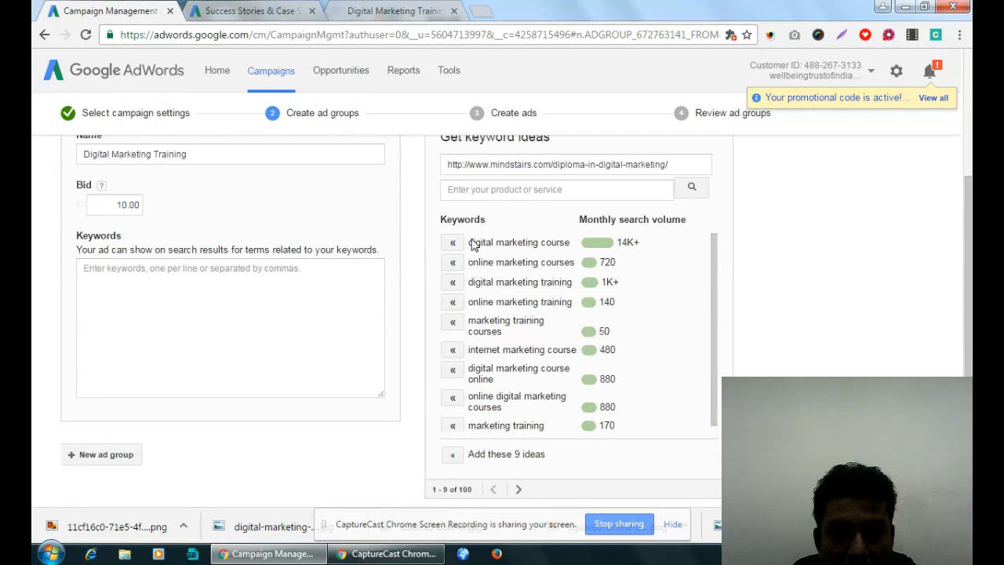
{"action": "left_click", "coordinate": [454, 284]}
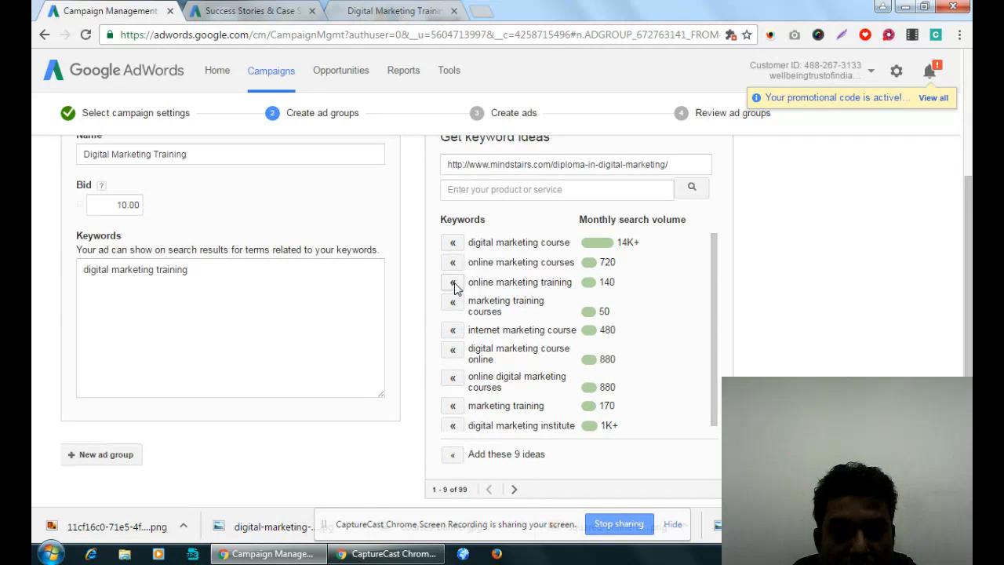
{"action": "left_click", "coordinate": [454, 243]}
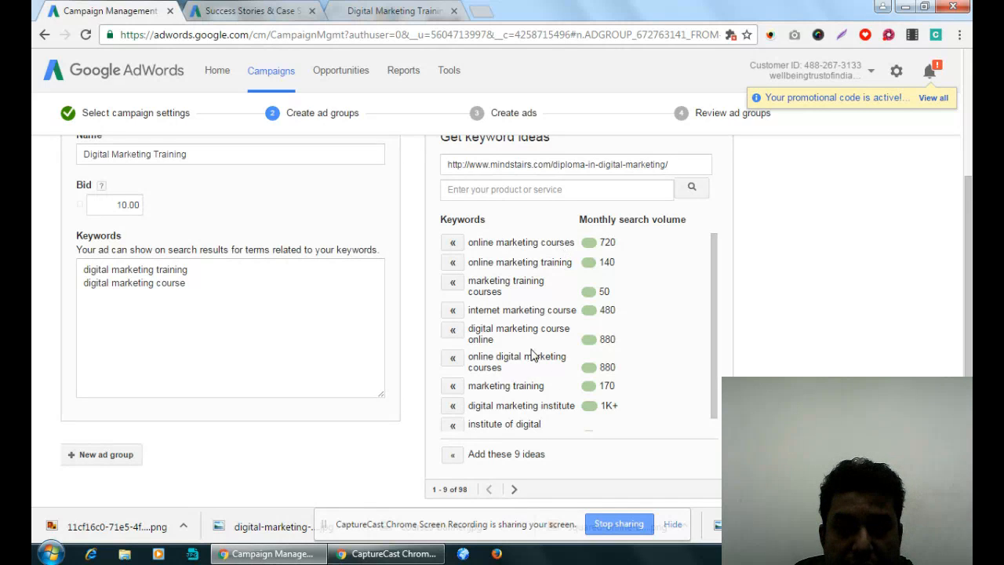
{"action": "left_click", "coordinate": [453, 332]}
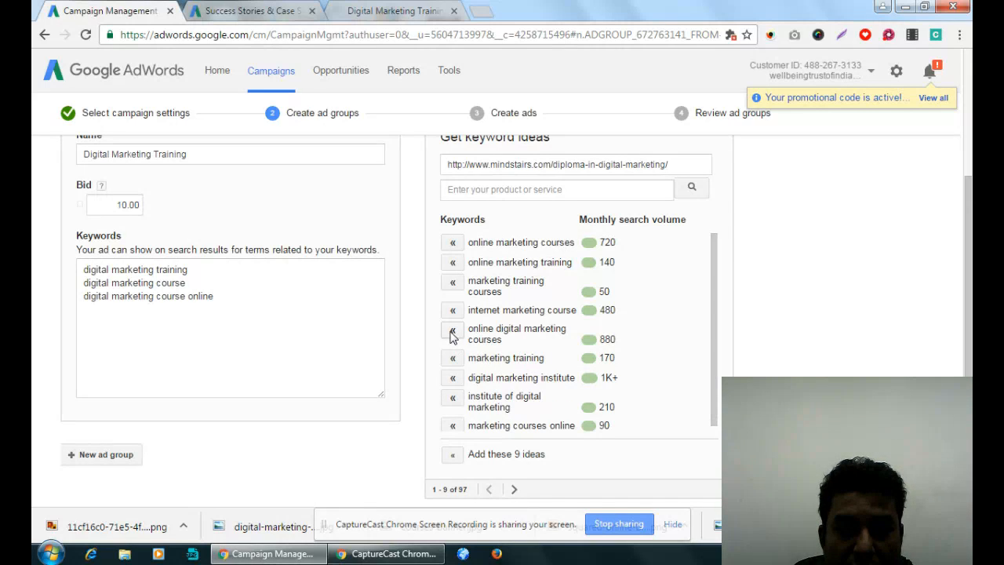
{"action": "left_click", "coordinate": [452, 333]}
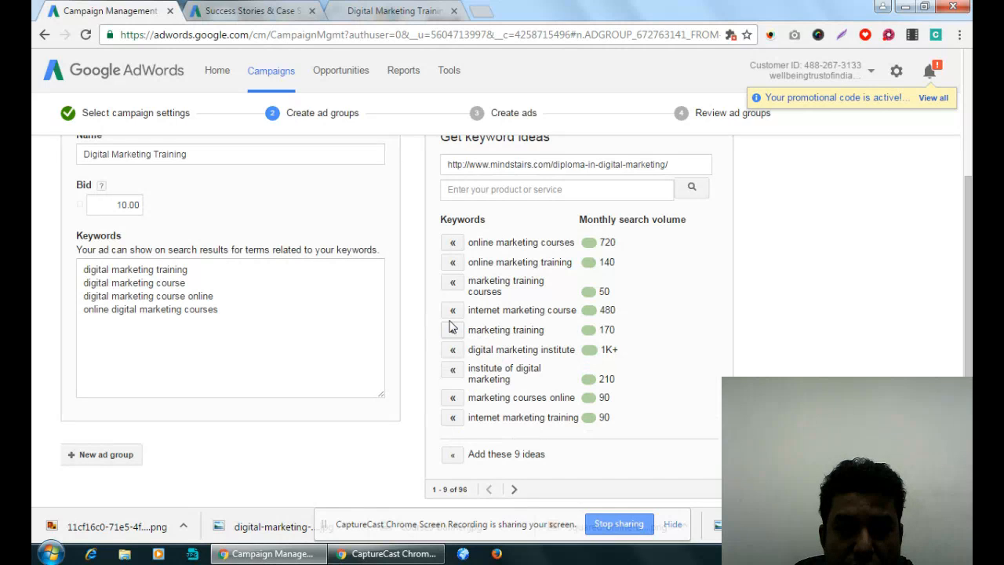
{"action": "left_click", "coordinate": [453, 350]}
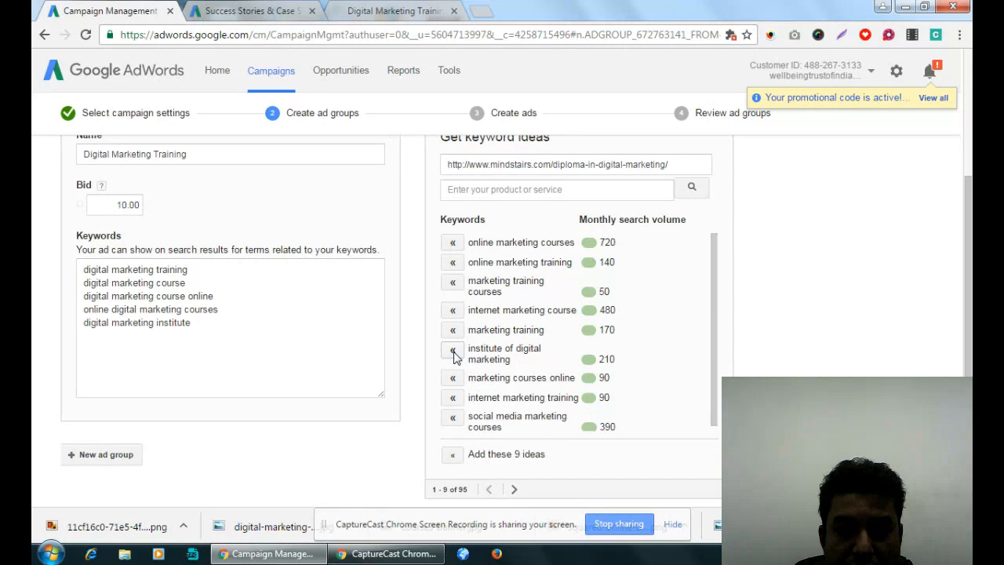
{"action": "left_click", "coordinate": [453, 351]}
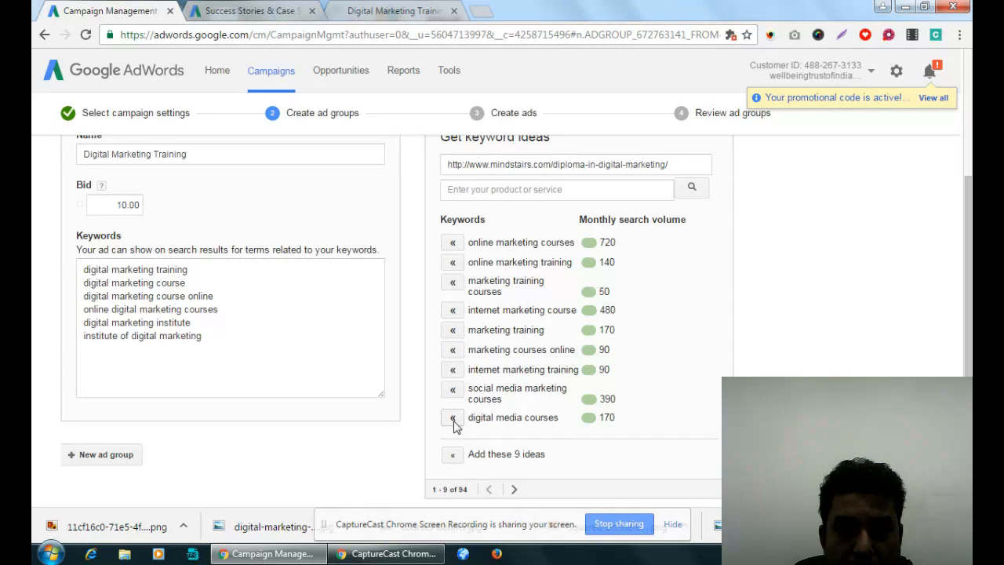
- From the second set of keyword ideas, add digital marketing online course, digital marketing classes and courses in digital marketing
{"action": "scroll", "coordinate": [580, 396], "scroll_direction": "down", "scroll_amount": 2}
{"action": "left_click", "coordinate": [515, 416]}
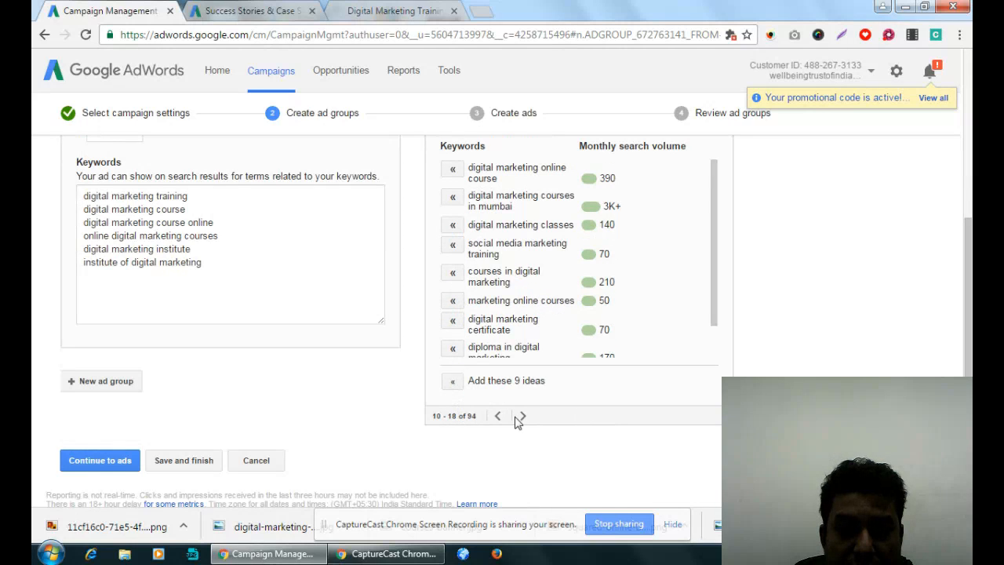
{"action": "left_click", "coordinate": [452, 169]}
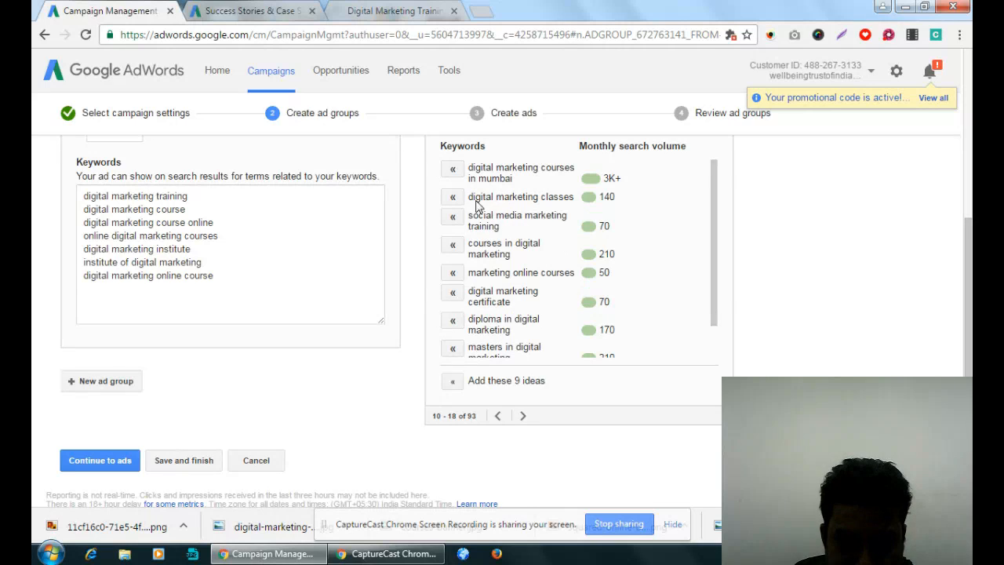
{"action": "left_click", "coordinate": [453, 198]}
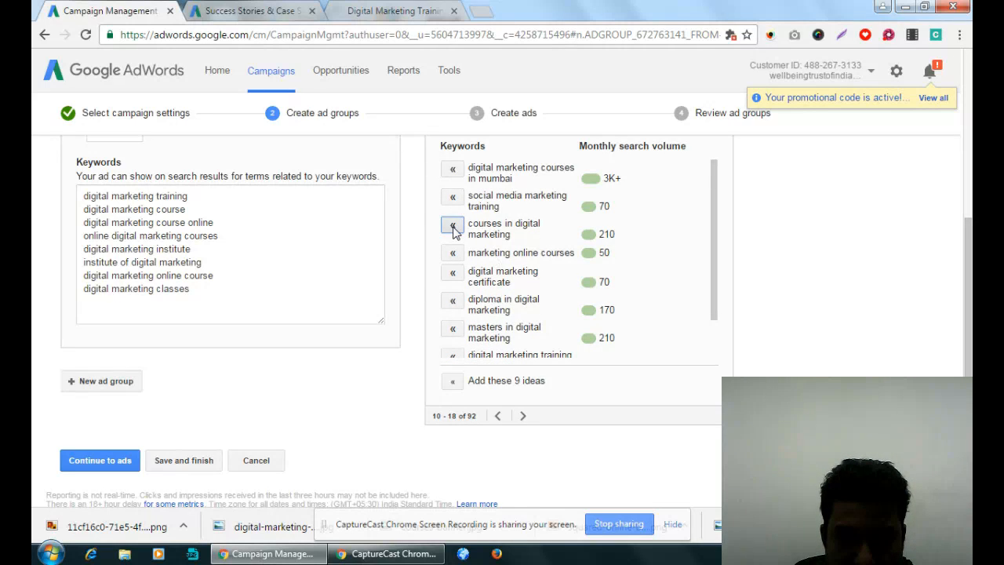
{"action": "left_click", "coordinate": [454, 226]}
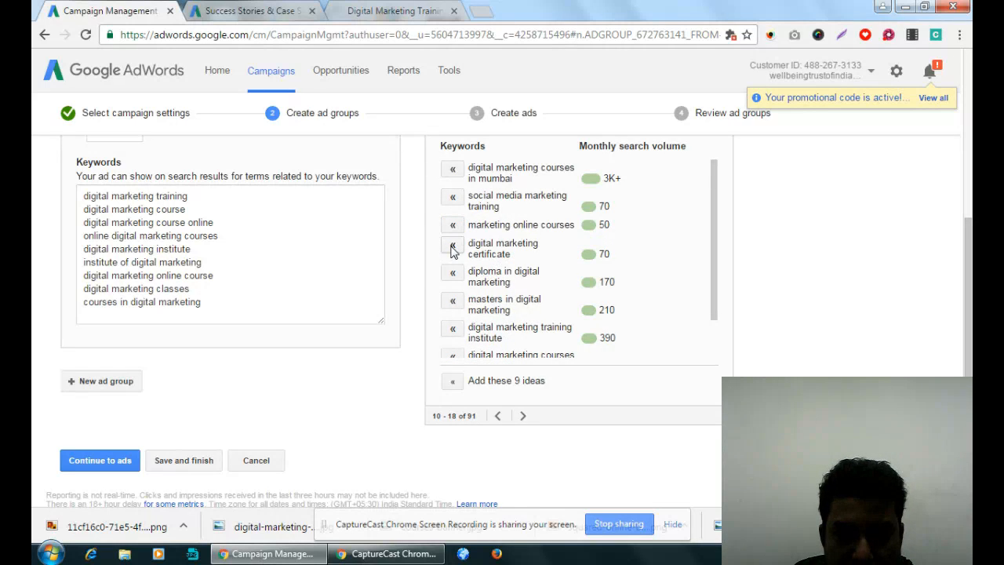
- Add the ideas digital marketing certificate, diploma in digital marketing, masters in digital marketing, digital marketing training institute, digital marketing courses in india and digital marketing certificate online
{"action": "left_click", "coordinate": [453, 248]}
{"action": "left_click", "coordinate": [453, 248]}
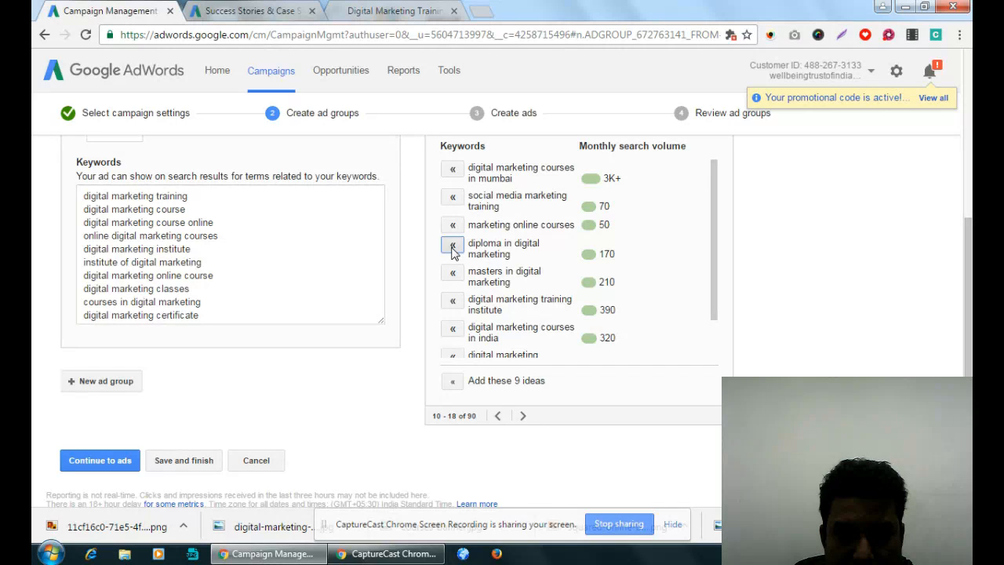
{"action": "left_click", "coordinate": [453, 248]}
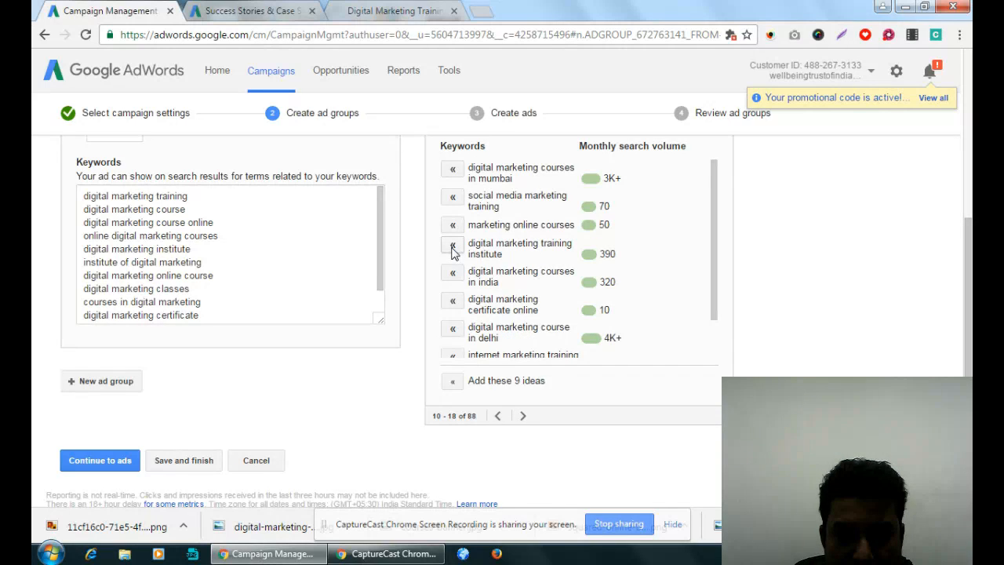
{"action": "left_click", "coordinate": [453, 247]}
{"action": "left_click", "coordinate": [453, 248]}
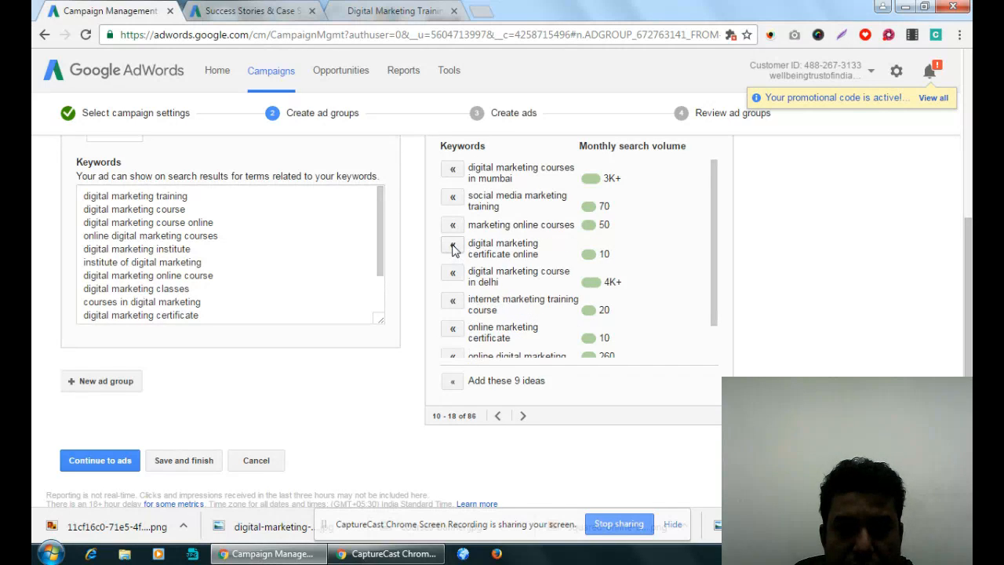
{"action": "left_click", "coordinate": [453, 248]}
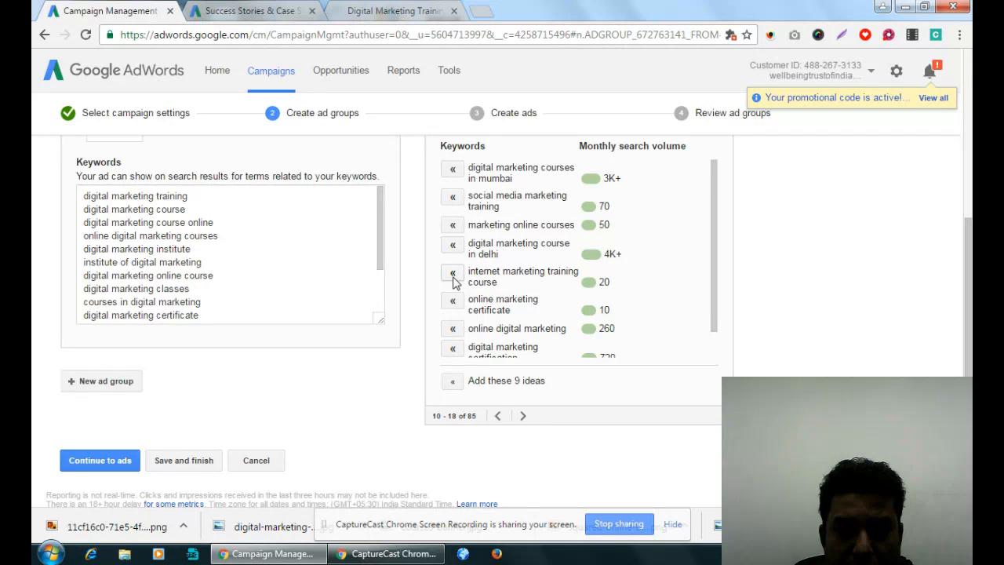
- Add the suggested keywords digital marketing certification and learn digital marketing to the ad group
{"action": "scroll", "coordinate": [544, 314], "scroll_direction": "down", "scroll_amount": 1}
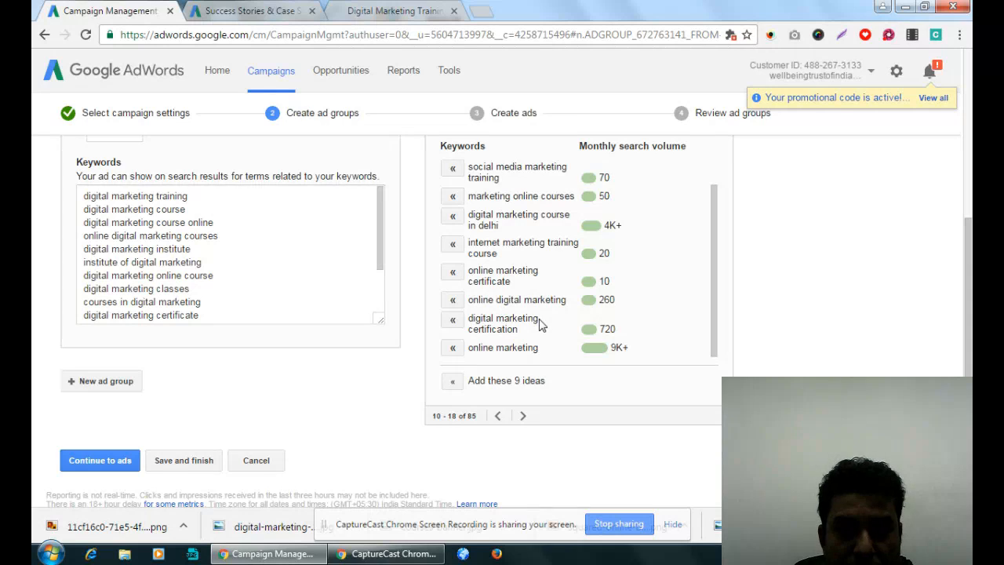
{"action": "scroll", "coordinate": [507, 309], "scroll_direction": "down", "scroll_amount": 1}
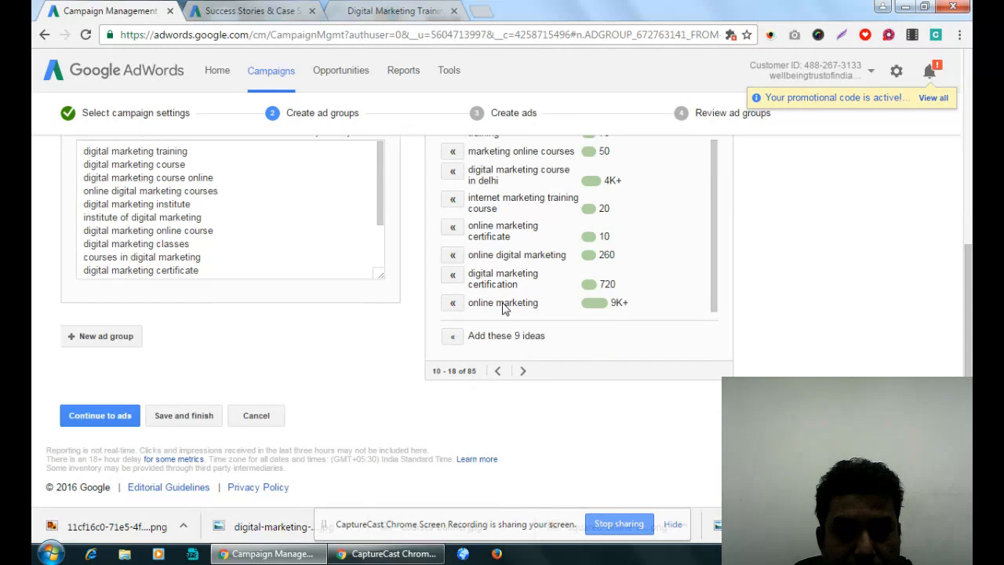
{"action": "left_click", "coordinate": [452, 275]}
{"action": "left_click", "coordinate": [523, 371]}
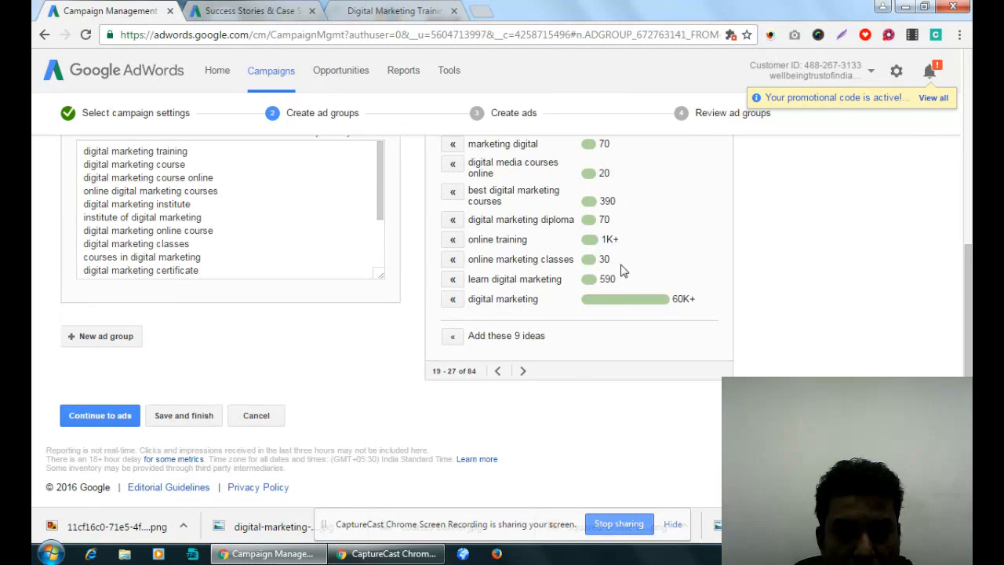
{"action": "scroll", "coordinate": [624, 272], "scroll_direction": "up", "scroll_amount": 2}
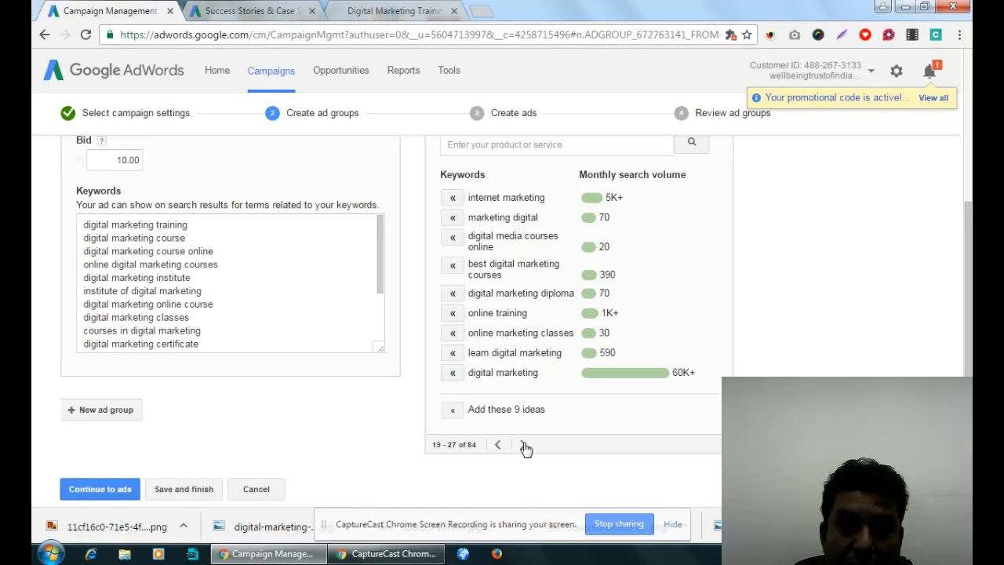
{"action": "left_click", "coordinate": [453, 354]}
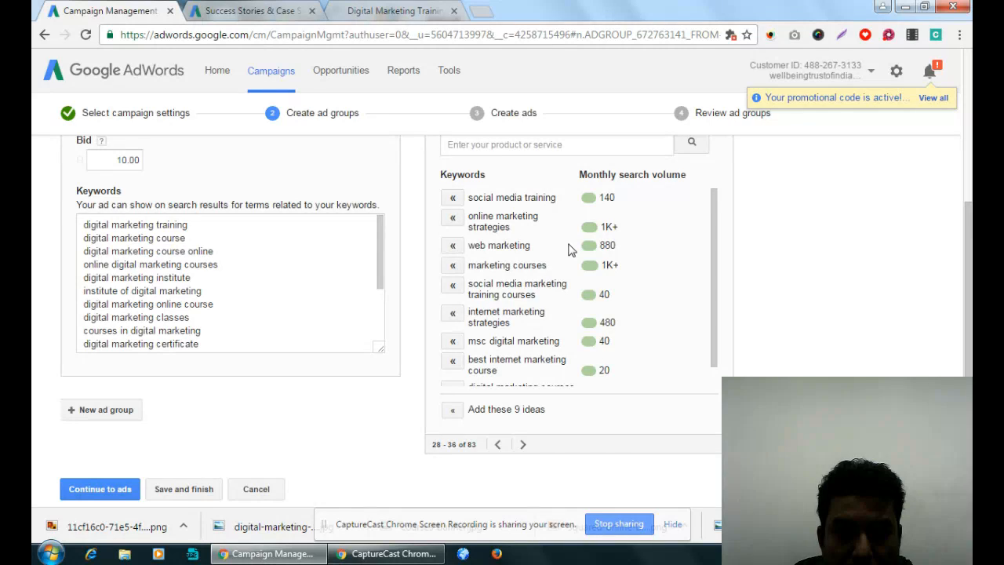
- Look through the further keyword ideas and add digital marketing training courses and certificate in digital marketing
{"action": "left_click_drag", "start_coordinate": [717, 283], "coordinate": [720, 320]}
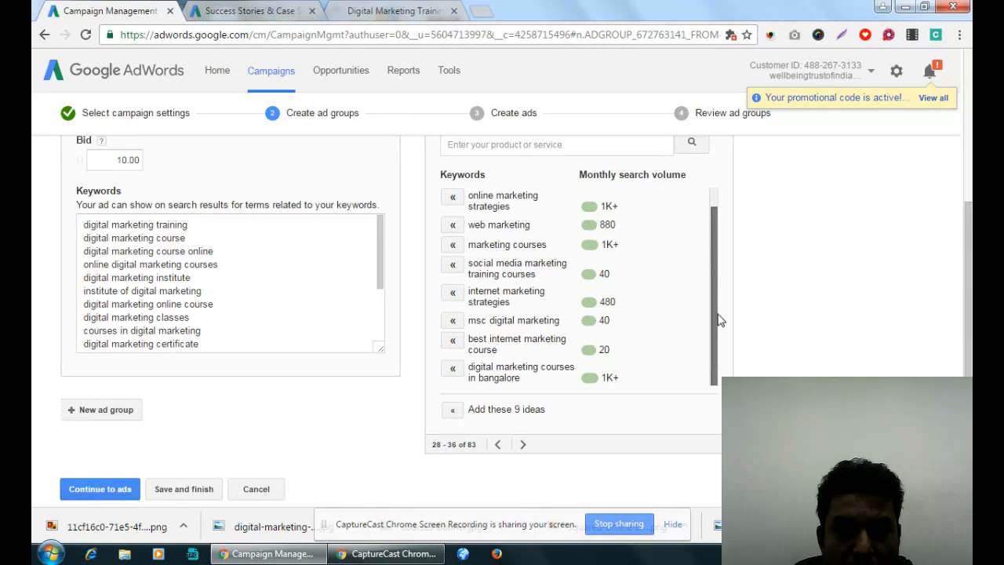
{"action": "left_click_drag", "start_coordinate": [720, 320], "coordinate": [717, 274]}
{"action": "left_click", "coordinate": [526, 445]}
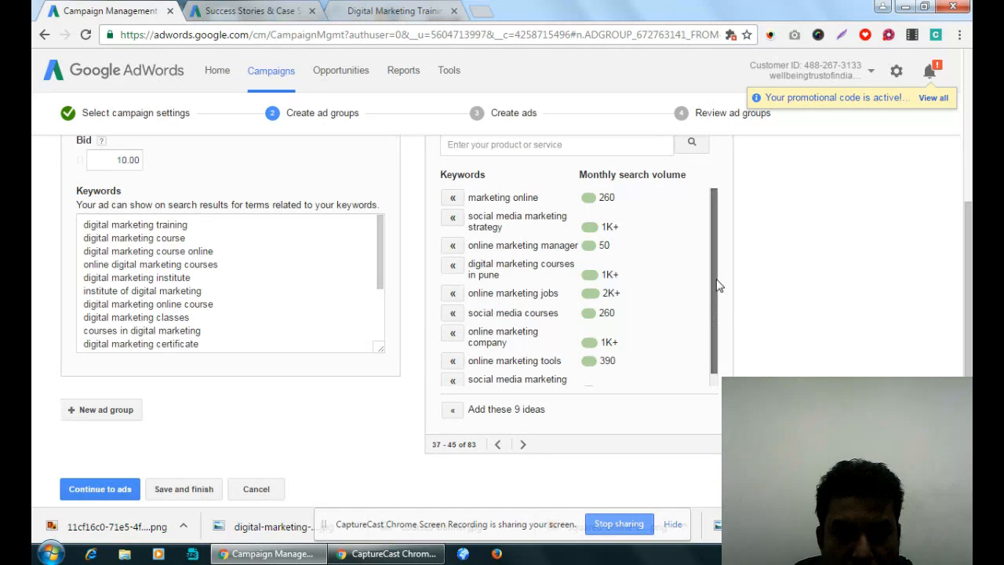
{"action": "left_click_drag", "start_coordinate": [717, 286], "coordinate": [717, 314]}
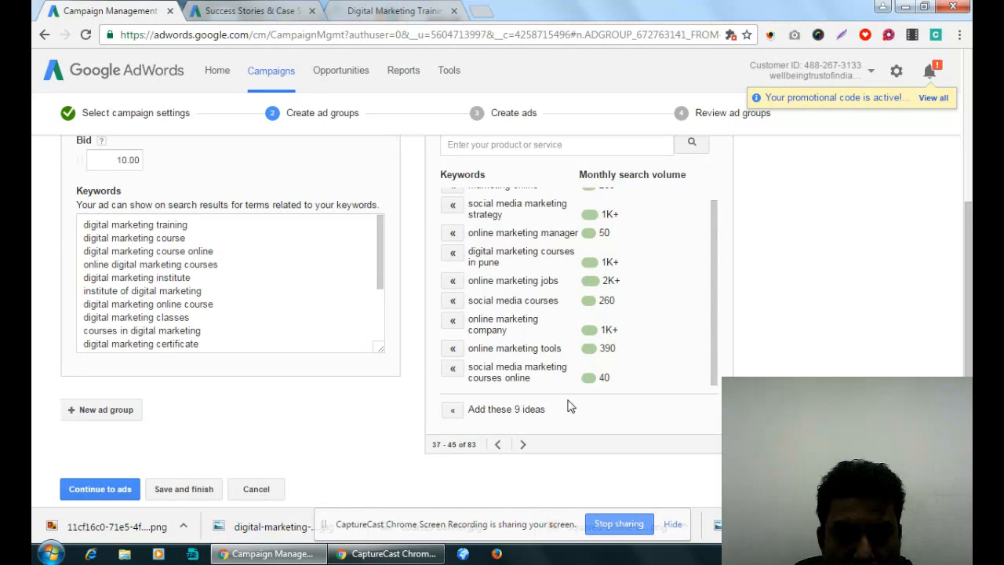
{"action": "left_click", "coordinate": [523, 444]}
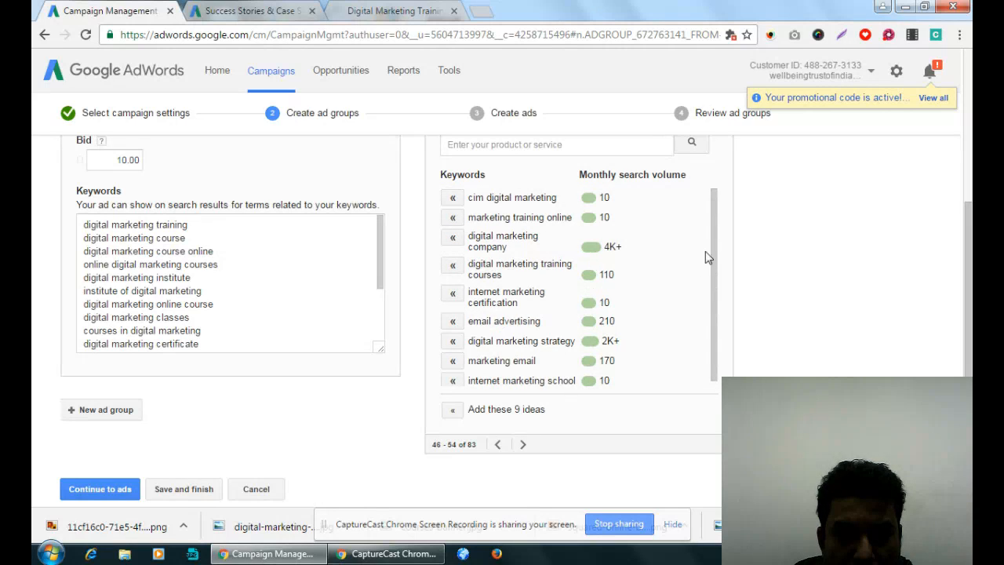
{"action": "left_click", "coordinate": [453, 266]}
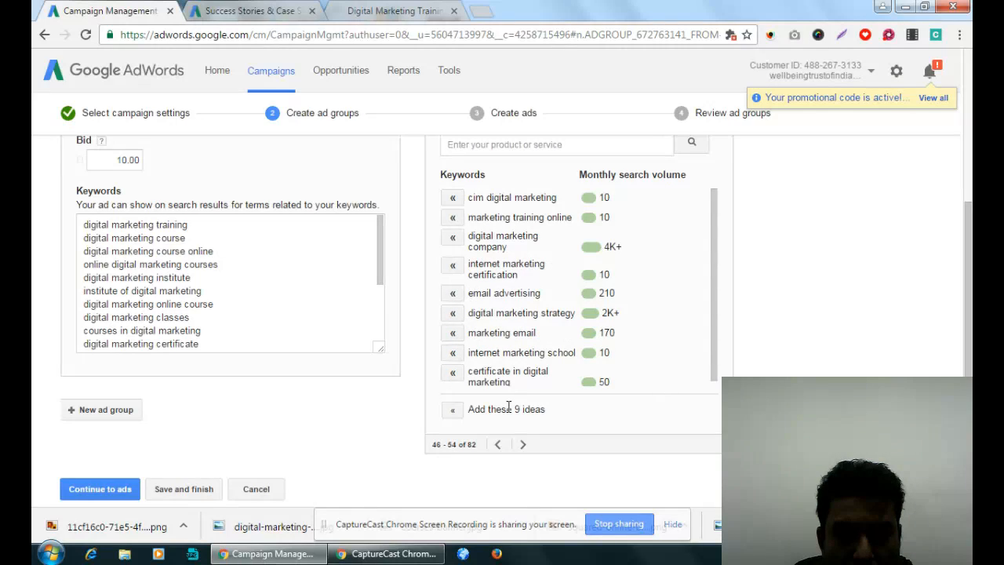
{"action": "left_click", "coordinate": [452, 372]}
- From the following set of ideas, add the keywords digital training courses, digital marketing institute india and learn digital marketing online
{"action": "left_click", "coordinate": [524, 444]}
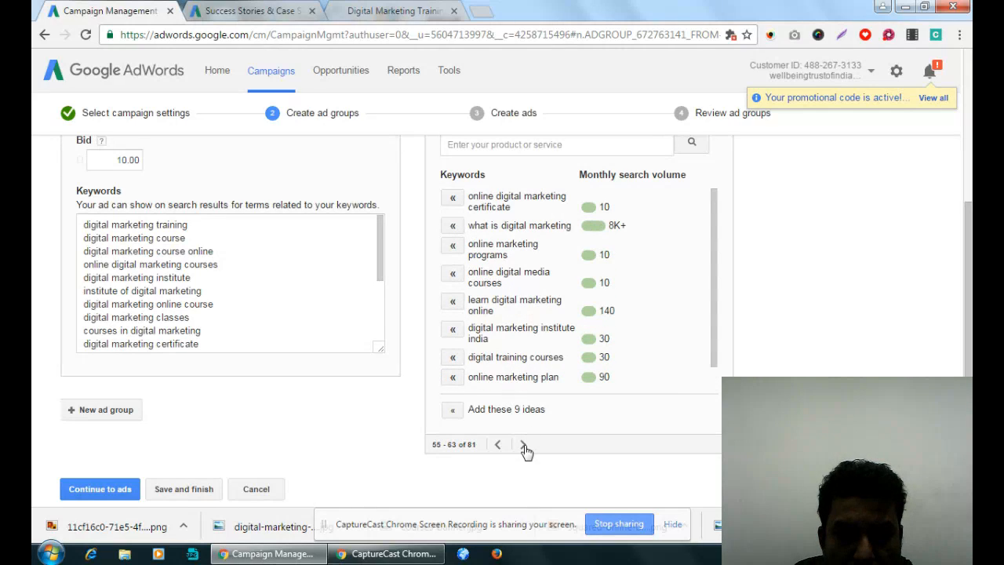
{"action": "left_click", "coordinate": [452, 358]}
{"action": "left_click", "coordinate": [453, 329]}
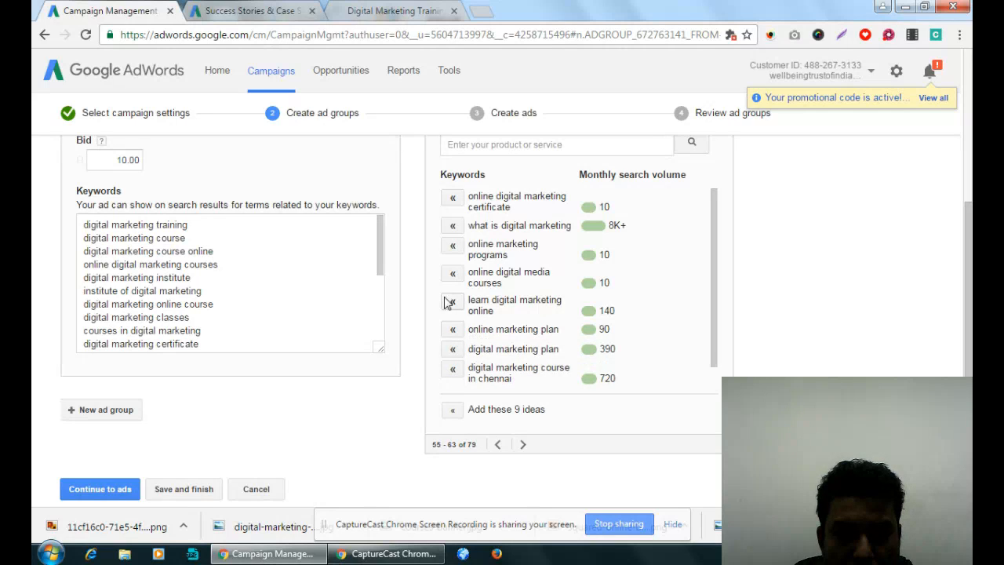
{"action": "left_click", "coordinate": [453, 302]}
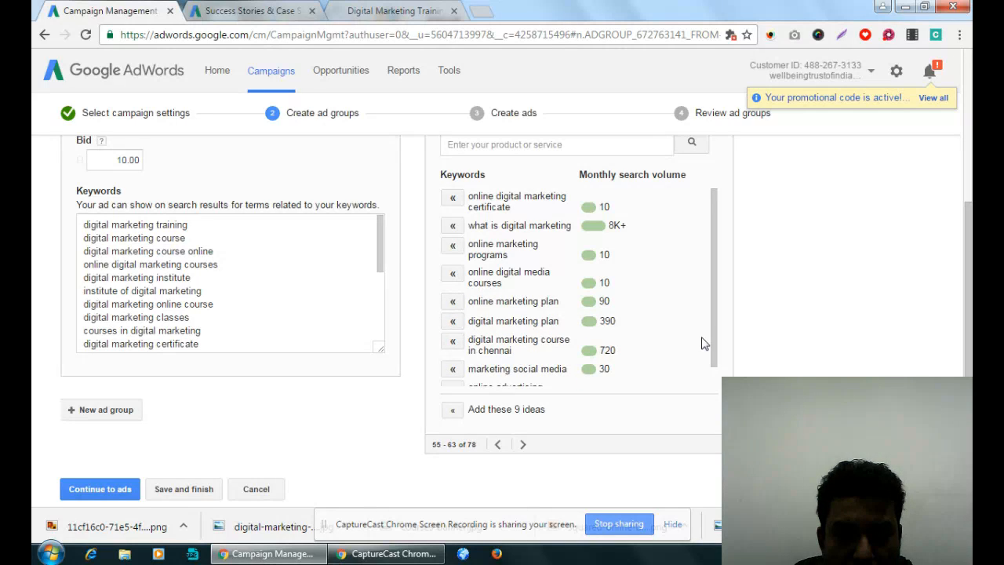
{"action": "scroll", "coordinate": [513, 350], "scroll_direction": "down", "scroll_amount": 1}
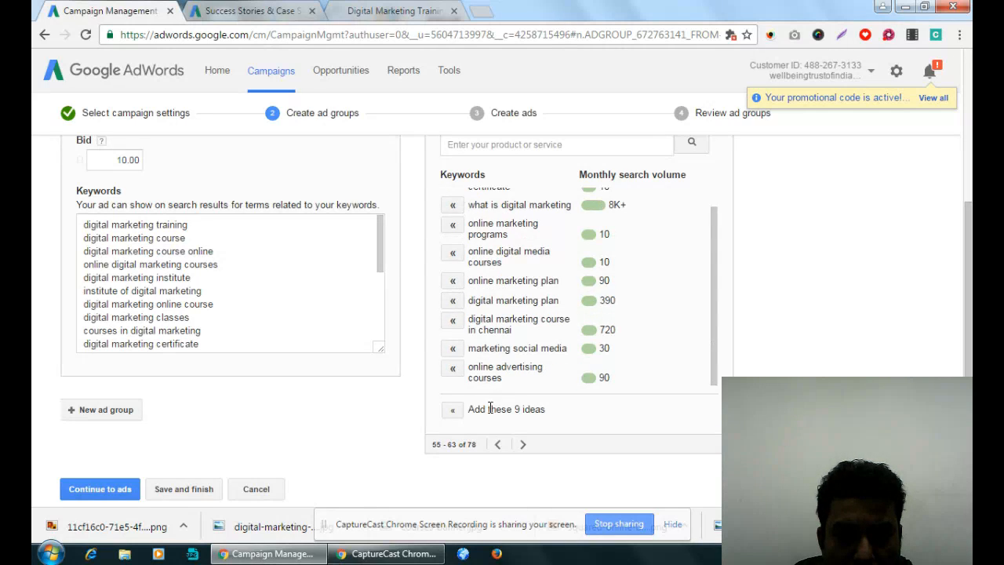
- Add the keyword ideas digital marketing training in delhi and courses on digital marketing, and continue to ad creation
{"action": "left_click", "coordinate": [524, 444]}
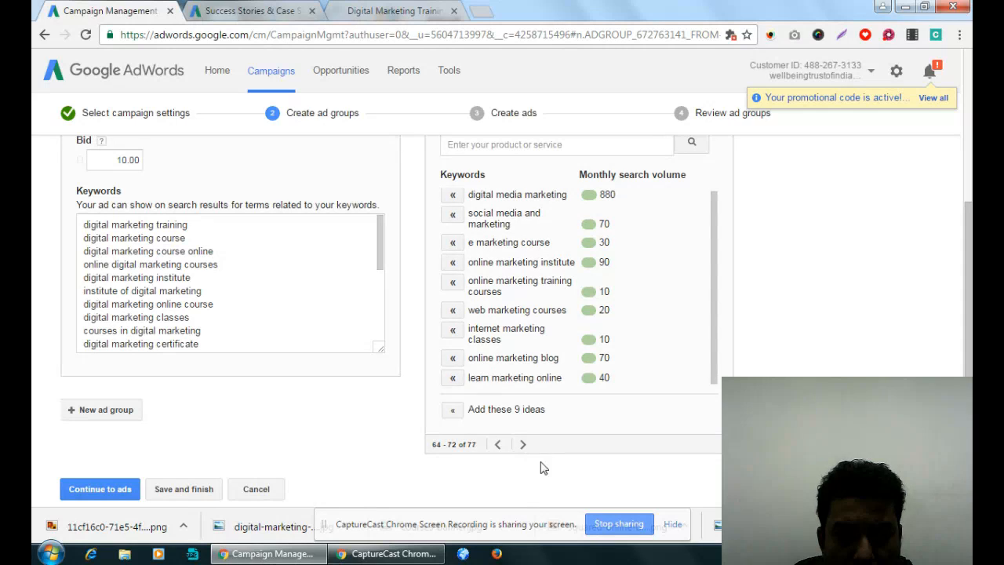
{"action": "left_click", "coordinate": [523, 444]}
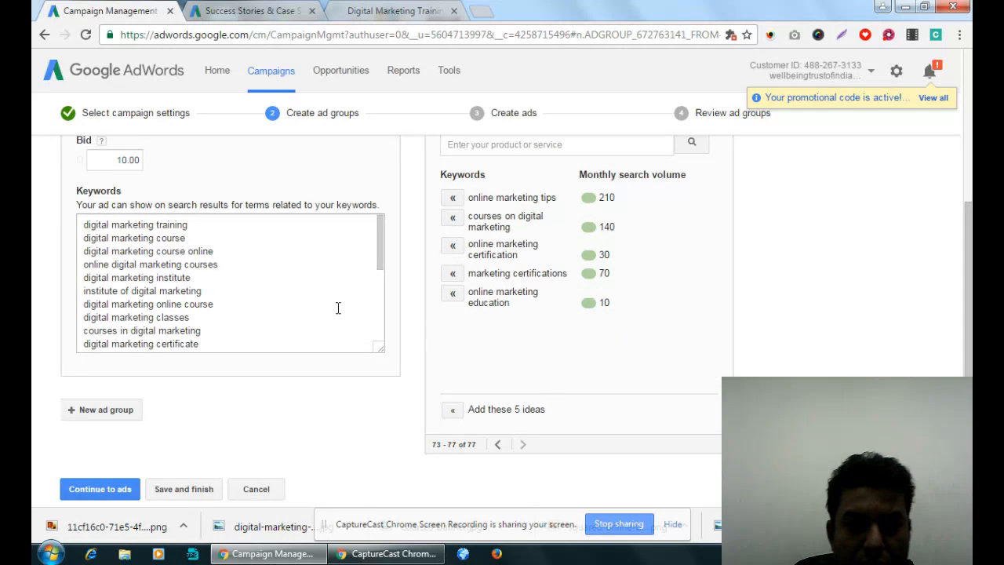
{"action": "left_click", "coordinate": [453, 220]}
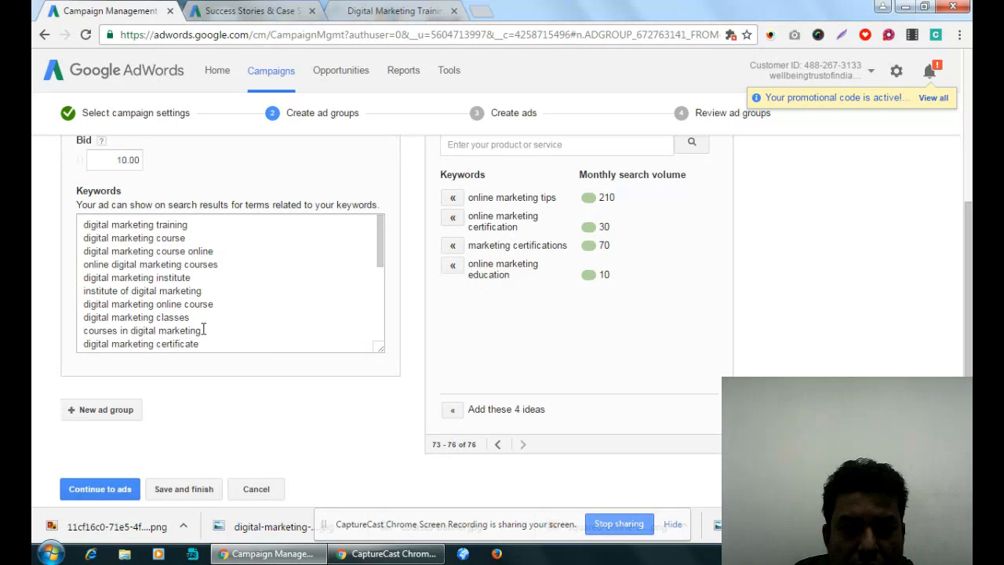
{"action": "left_click", "coordinate": [299, 315]}
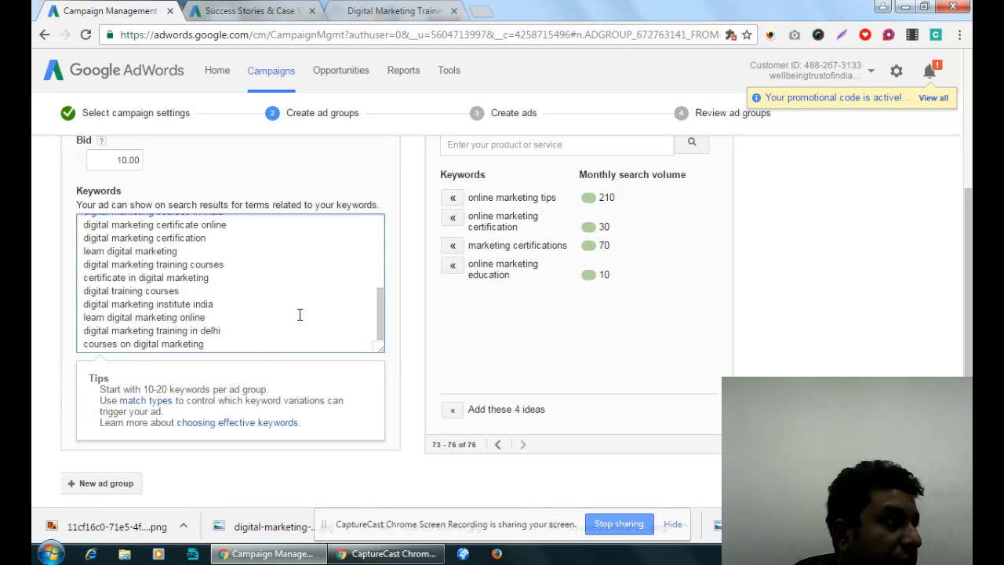
{"action": "scroll", "coordinate": [299, 315], "scroll_direction": "down", "scroll_amount": 2}
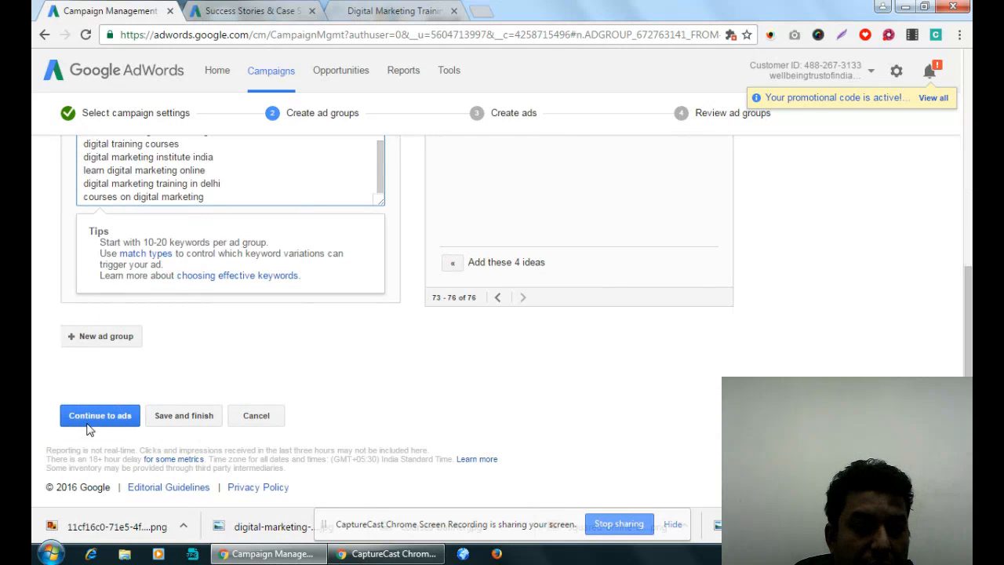
{"action": "left_click", "coordinate": [101, 417]}
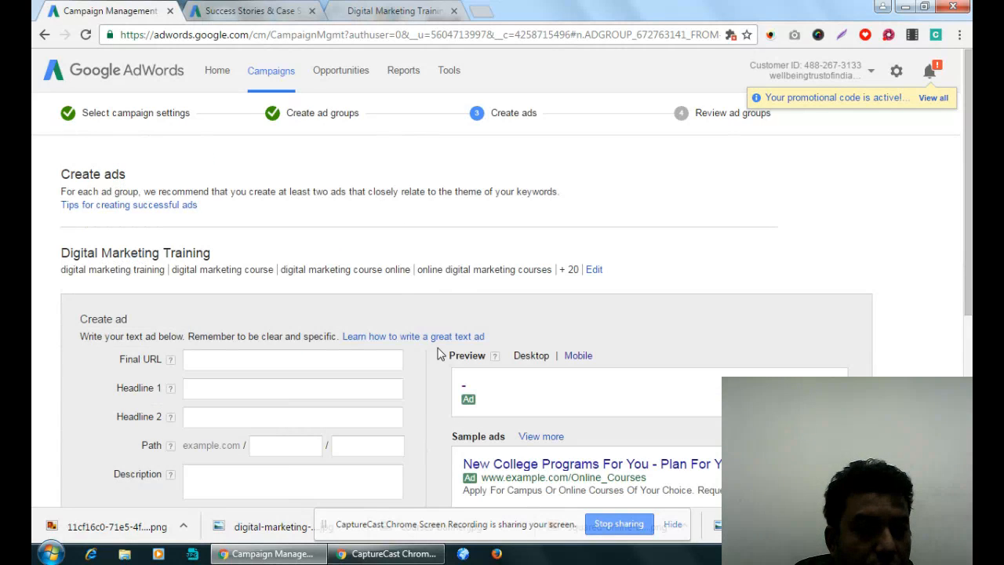
- Enter Digital Marketing Training - Online & Classroom as the Final URL text of the new ad
{"action": "scroll", "coordinate": [439, 355], "scroll_direction": "down", "scroll_amount": 2}
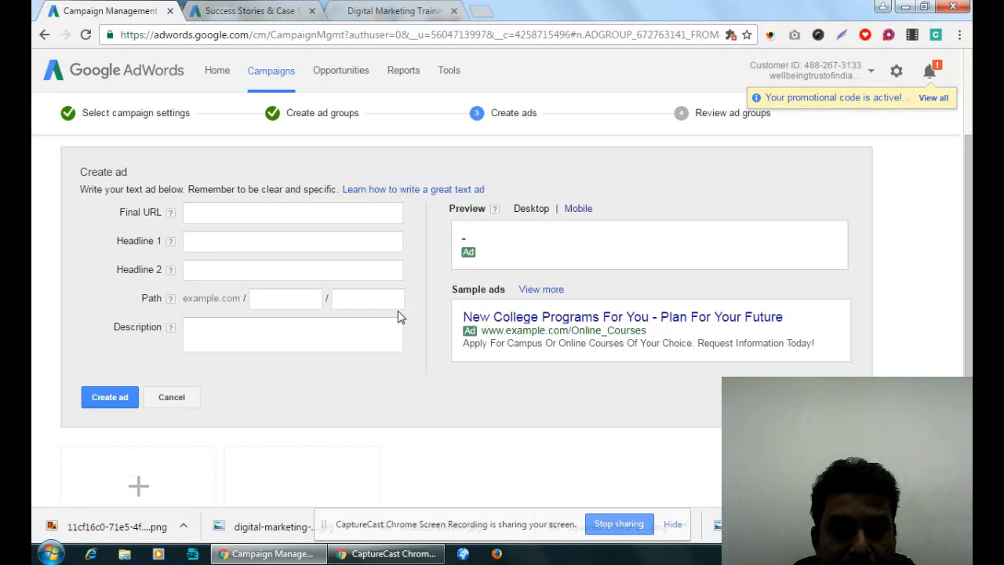
{"action": "left_click", "coordinate": [216, 213]}
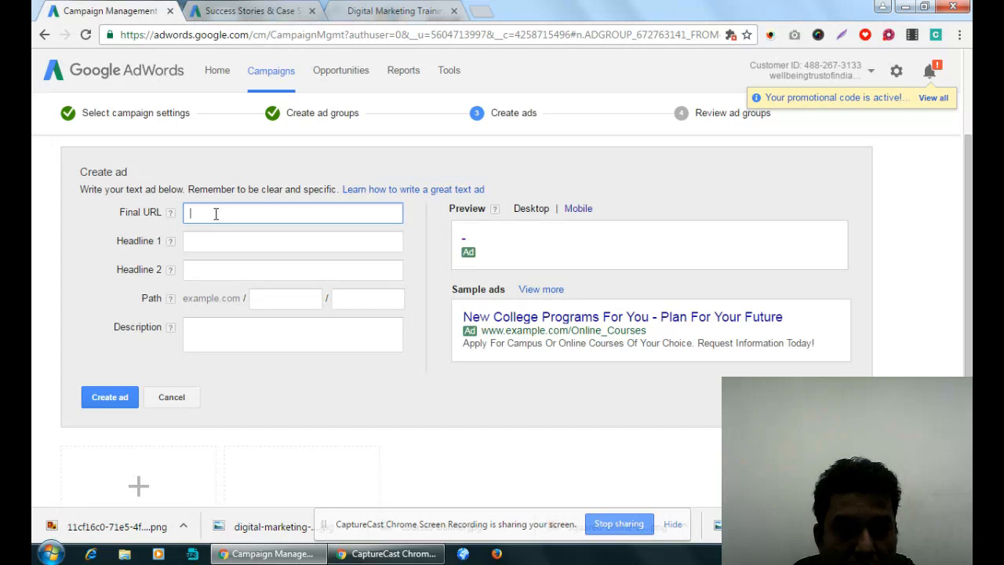
{"action": "type", "text": "Digi"}
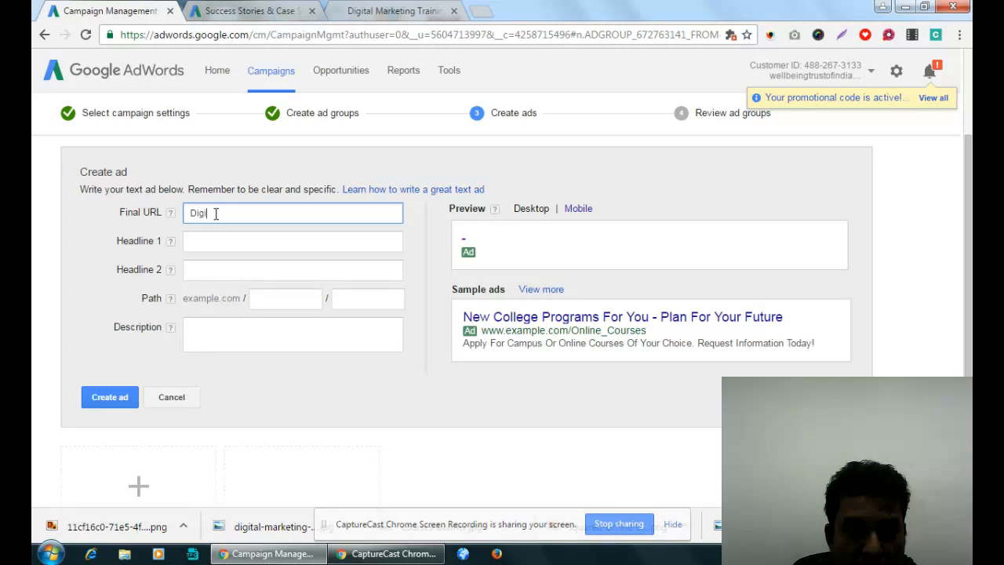
{"action": "type", "text": "tal Marketin"}
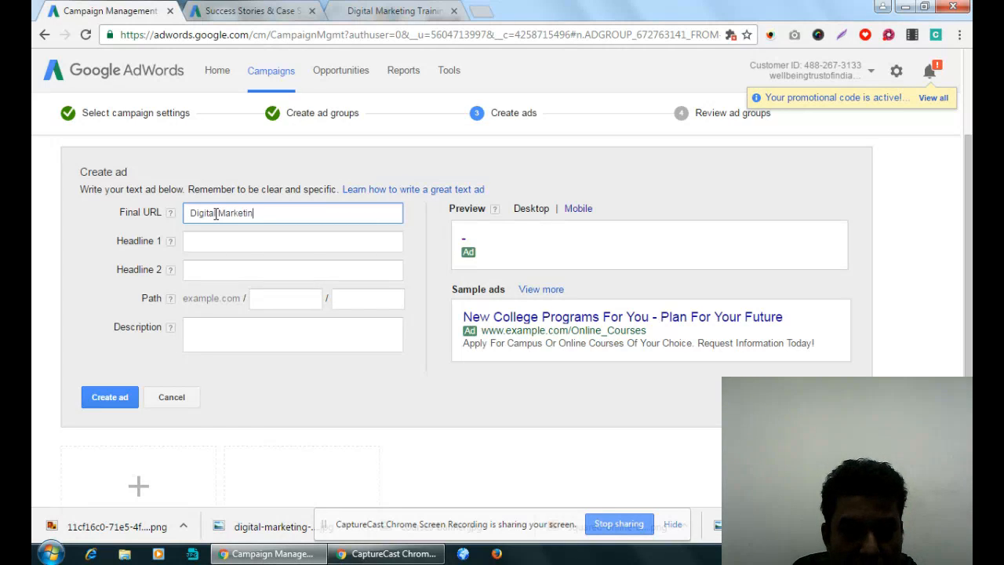
{"action": "type", "text": "g Training"}
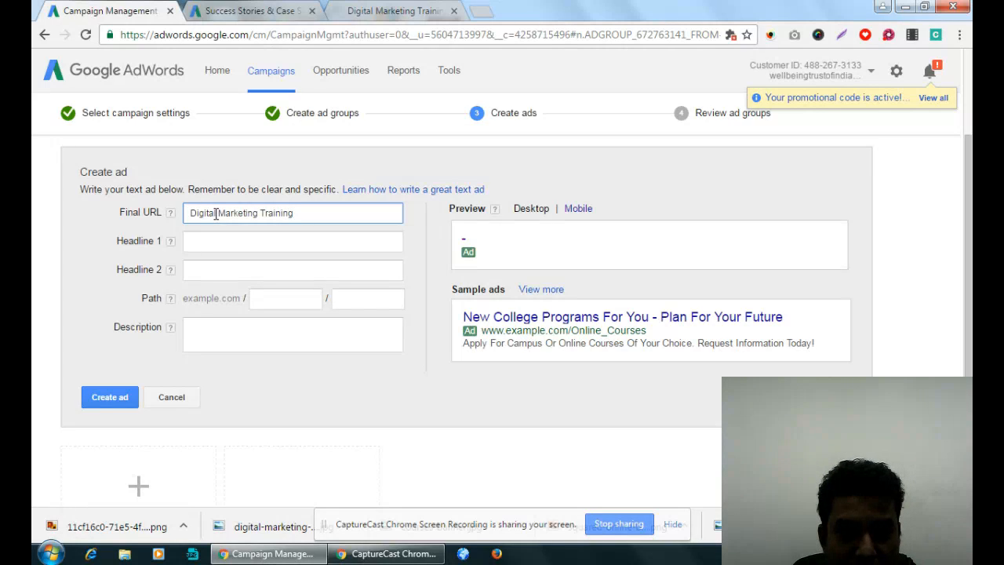
{"action": "key", "text": "Tab"}
{"action": "left_click", "coordinate": [330, 211]}
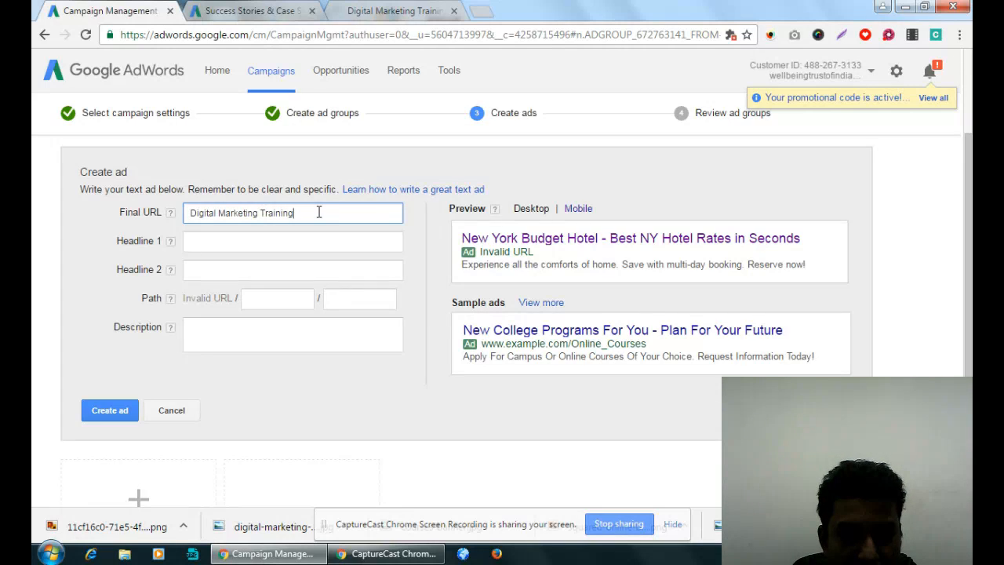
{"action": "type", "text": "- O"}
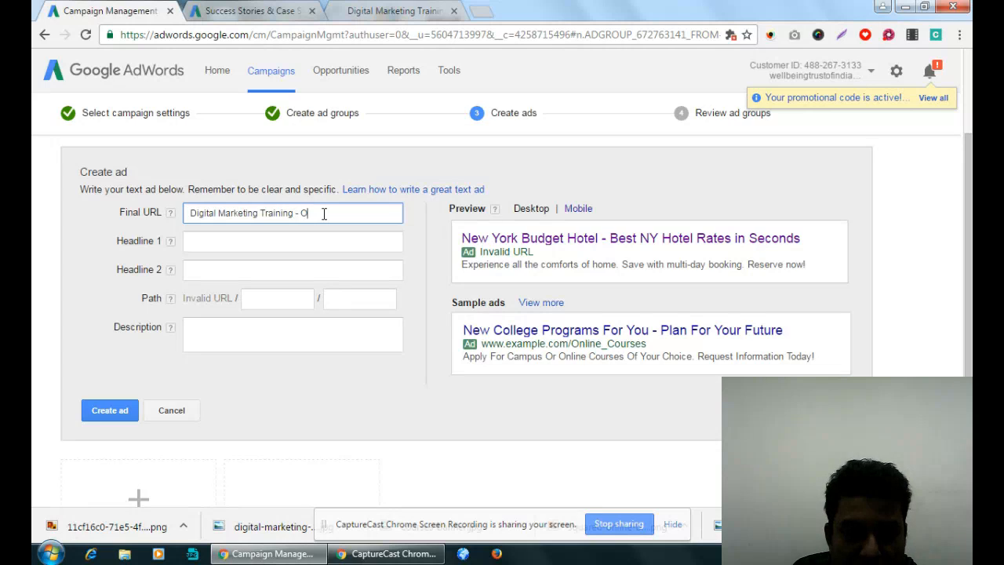
{"action": "type", "text": "nline & Cla"}
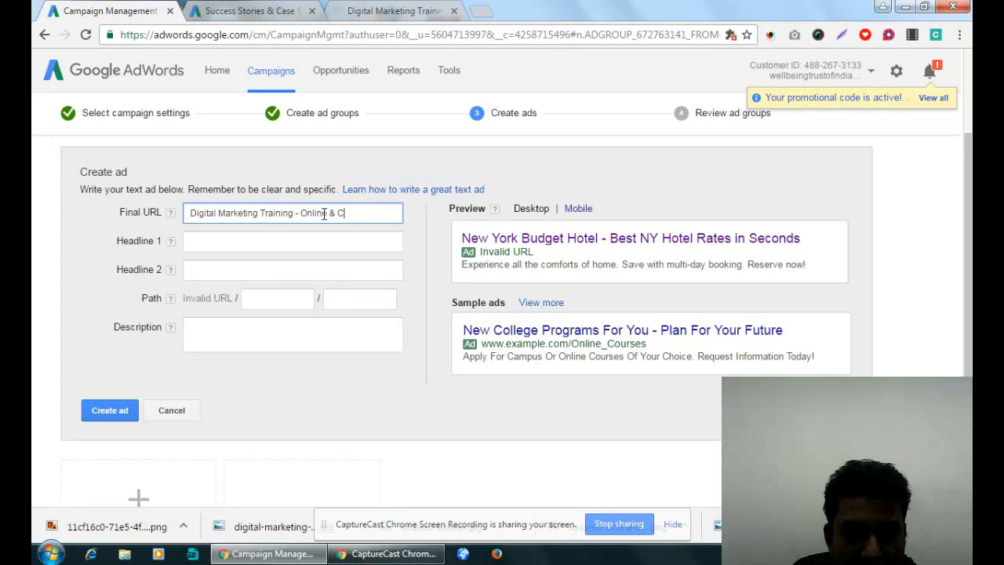
{"action": "type", "text": "ss"}
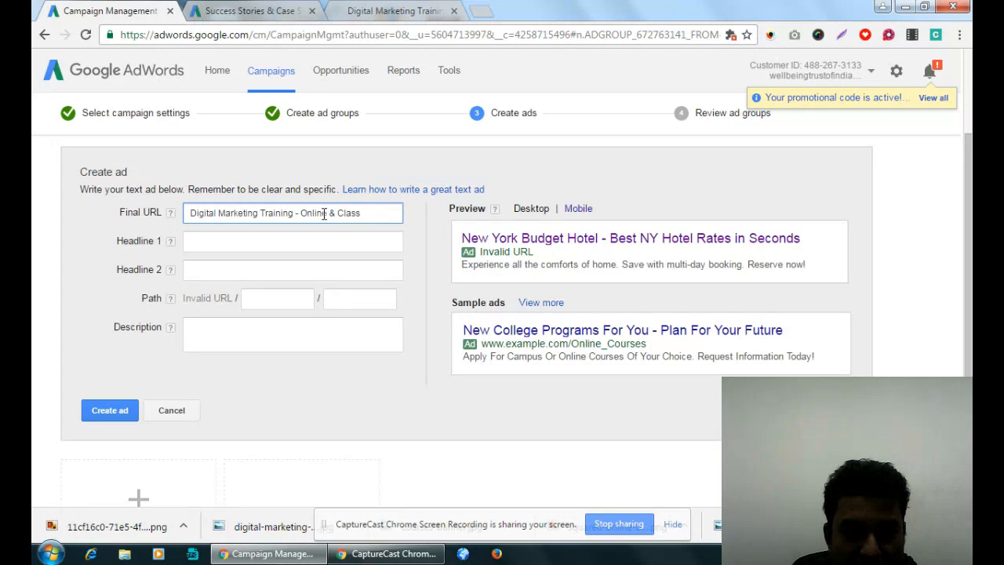
{"action": "type", "text": "ro"}
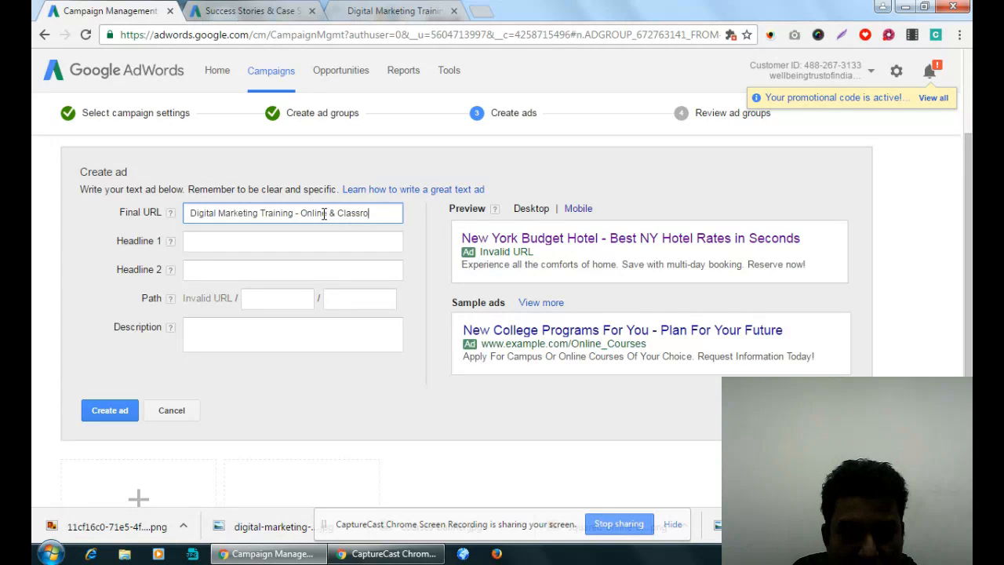
{"action": "type", "text": "om"}
- Move the Digital Marketing Training - Online & Classroom text from the Final URL into Headline 1
{"action": "left_click", "coordinate": [303, 241]}
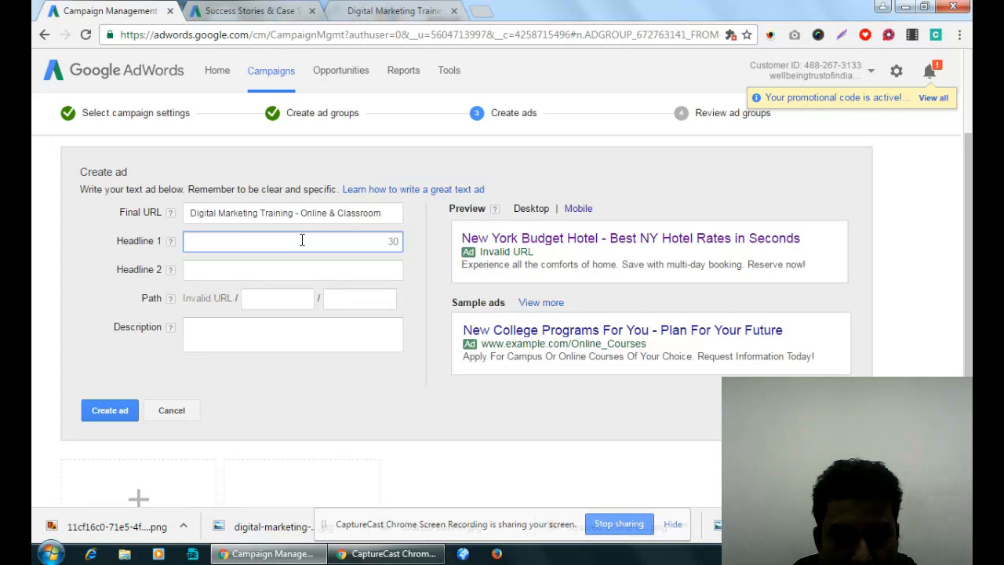
{"action": "type", "text": "d"}
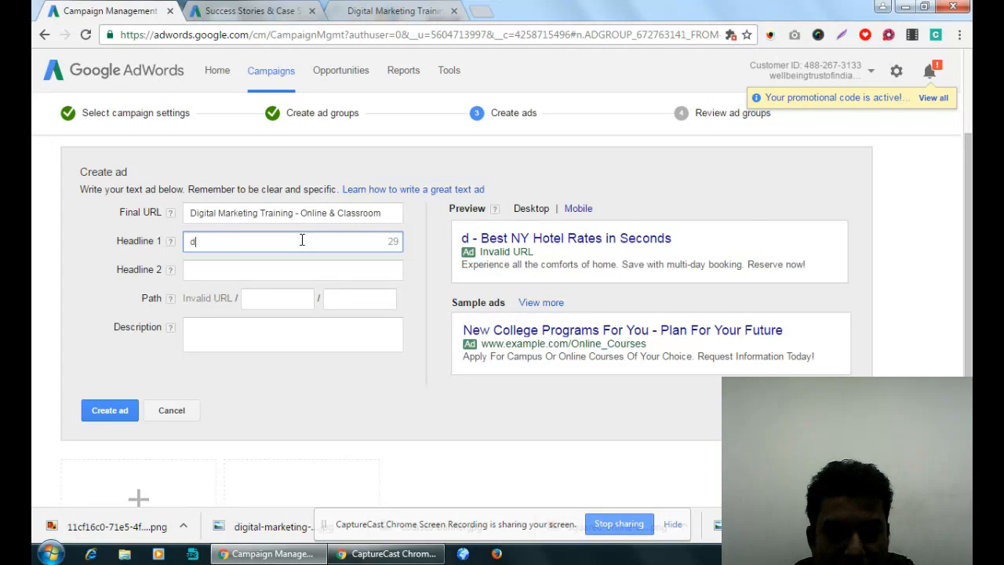
{"action": "key", "text": "BackSpace"}
{"action": "left_click", "coordinate": [354, 217]}
{"action": "key", "text": "ctrl+a"}
{"action": "key", "text": "ctrl+c"}
{"action": "key", "text": "BackSpace"}
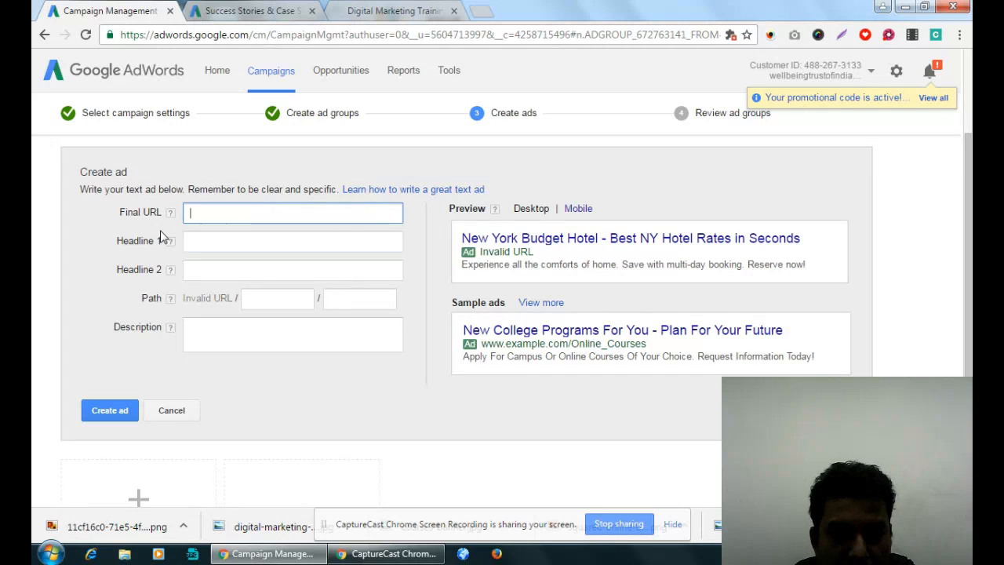
{"action": "left_click", "coordinate": [231, 241]}
{"action": "key", "text": "ctrl+v"}
{"action": "left_click", "coordinate": [266, 215]}
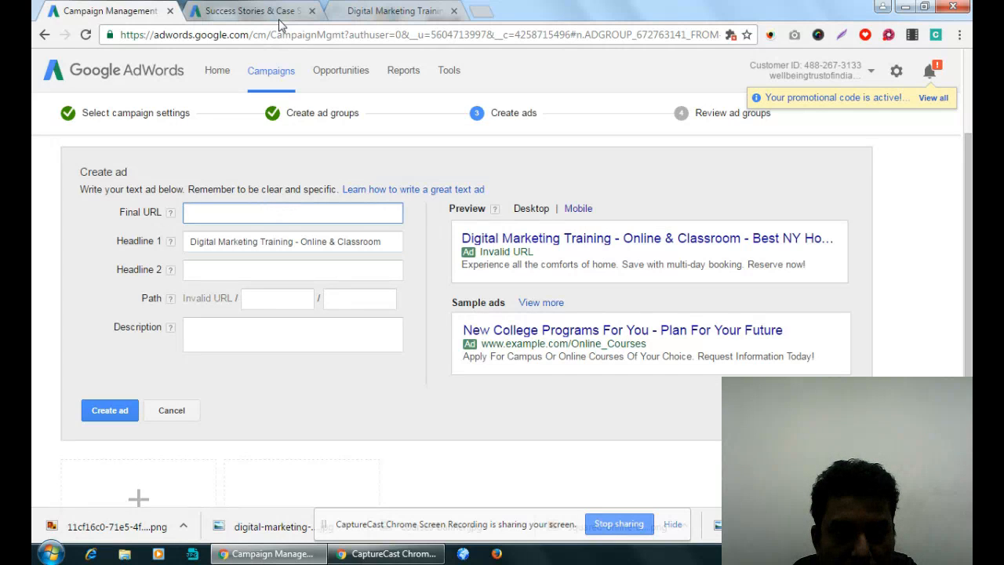
{"action": "left_click", "coordinate": [404, 11]}
{"action": "left_click", "coordinate": [342, 35]}
{"action": "key", "text": "ctrl+c"}
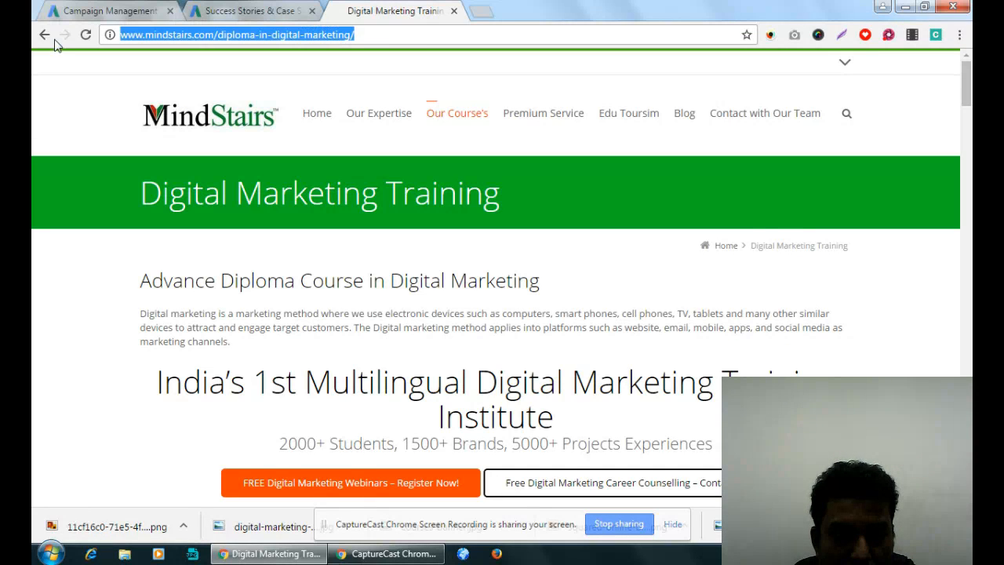
{"action": "left_click", "coordinate": [93, 16]}
{"action": "key", "text": "ctrl+v"}
{"action": "left_click_drag", "start_coordinate": [441, 221], "coordinate": [337, 245]}
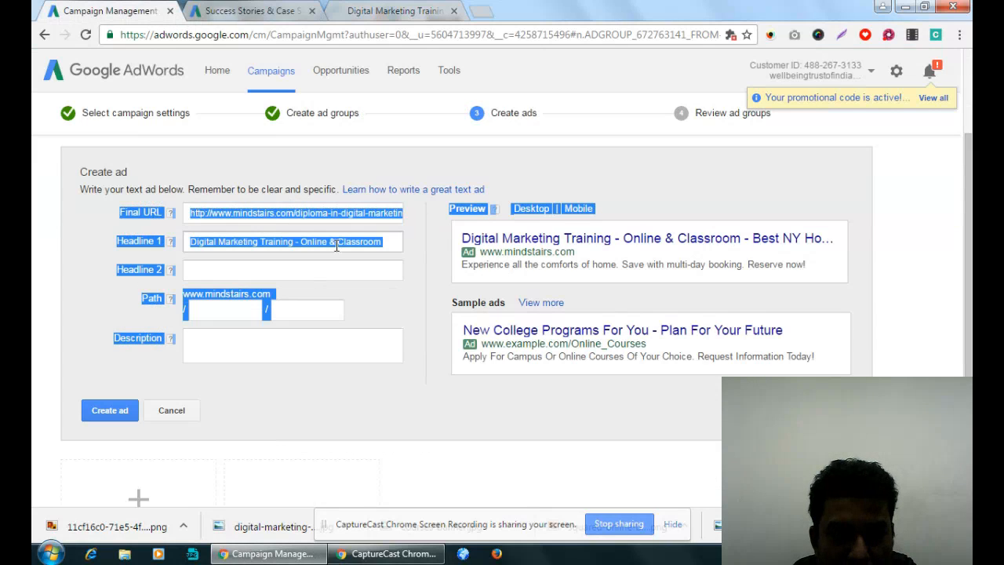
- Shorten Headline 1 to Digital Marketing Training by removing the Online & Classroom part
{"action": "left_click", "coordinate": [369, 243]}
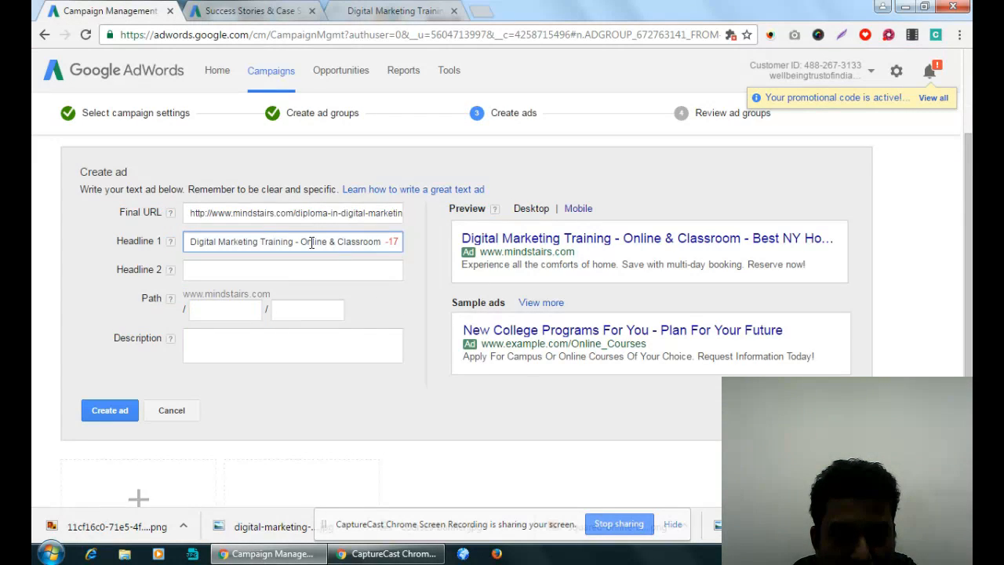
{"action": "left_click_drag", "start_coordinate": [295, 242], "coordinate": [385, 241]}
{"action": "key", "text": "BackSpace"}
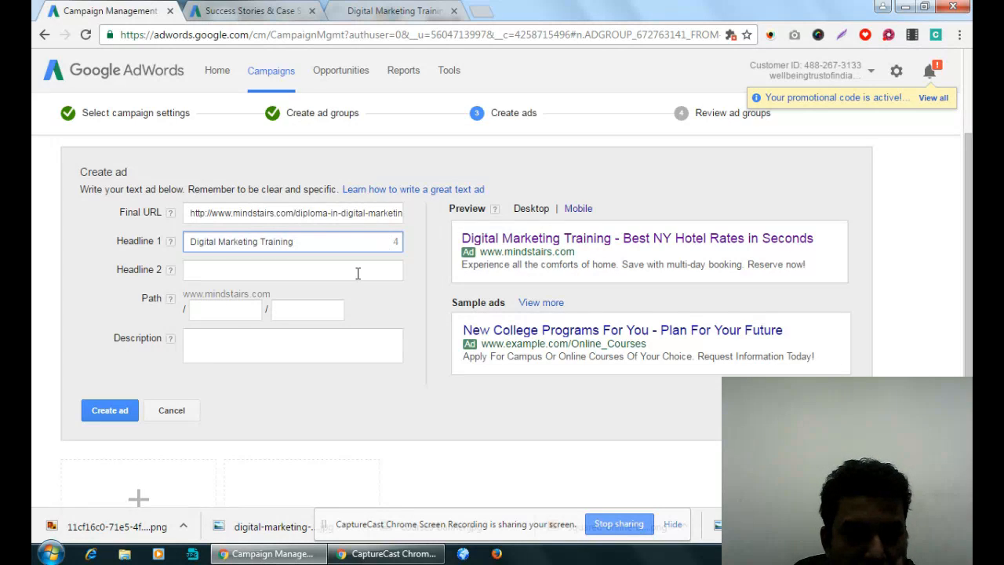
- Set Headline 2 of the ad to "Book Free Demo Class Now."
{"action": "left_click", "coordinate": [287, 272]}
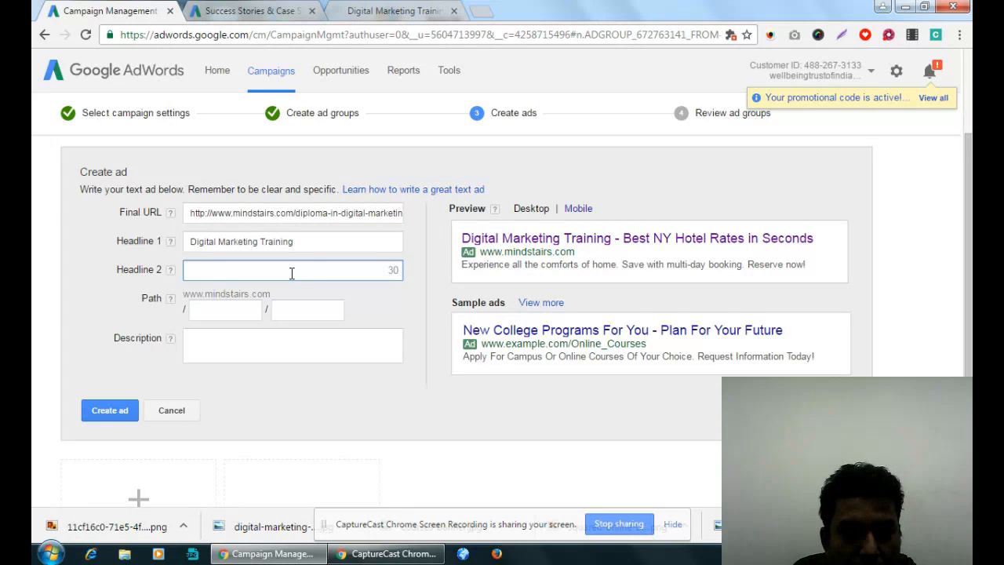
{"action": "type", "text": "Book "}
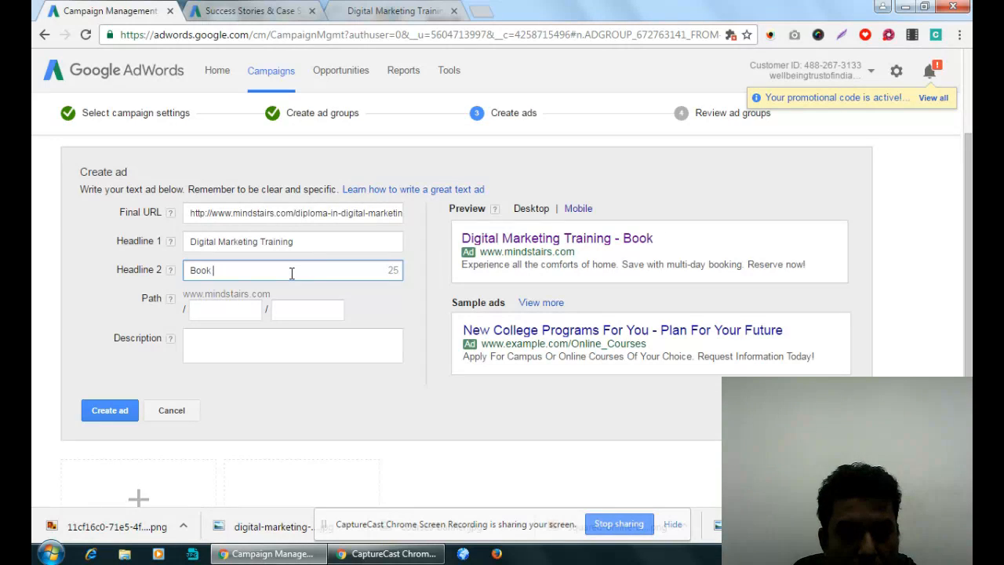
{"action": "type", "text": "Free Demo"}
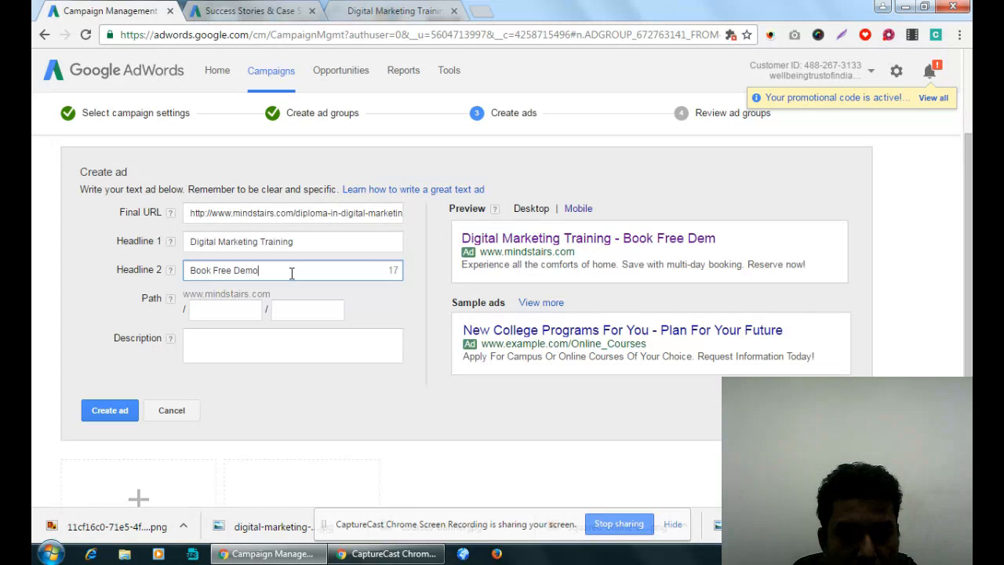
{"action": "type", "text": " Class Now."}
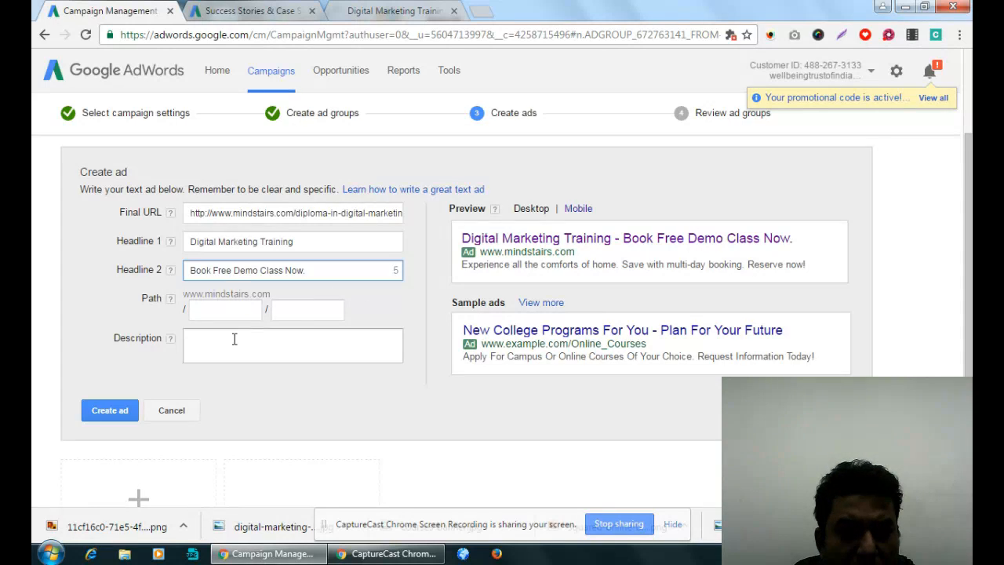
- Copy diploma-in-digital-marketing from the course page's address into the ad's first path field
{"action": "left_click", "coordinate": [385, 13]}
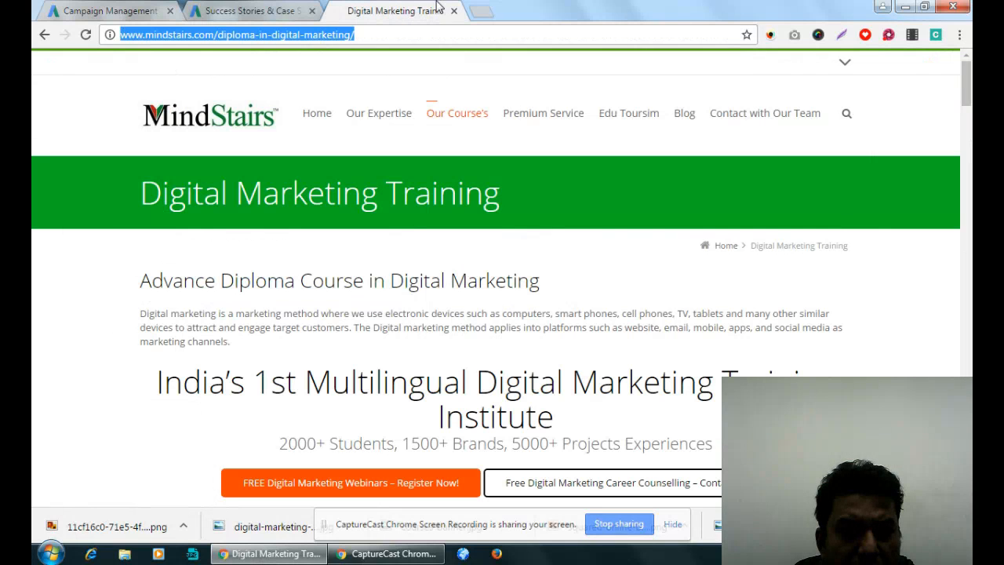
{"action": "left_click", "coordinate": [280, 35]}
{"action": "left_click_drag", "start_coordinate": [220, 34], "coordinate": [353, 44]}
{"action": "key", "text": "ctrl+c"}
{"action": "left_click", "coordinate": [151, 10]}
{"action": "left_click", "coordinate": [230, 309]}
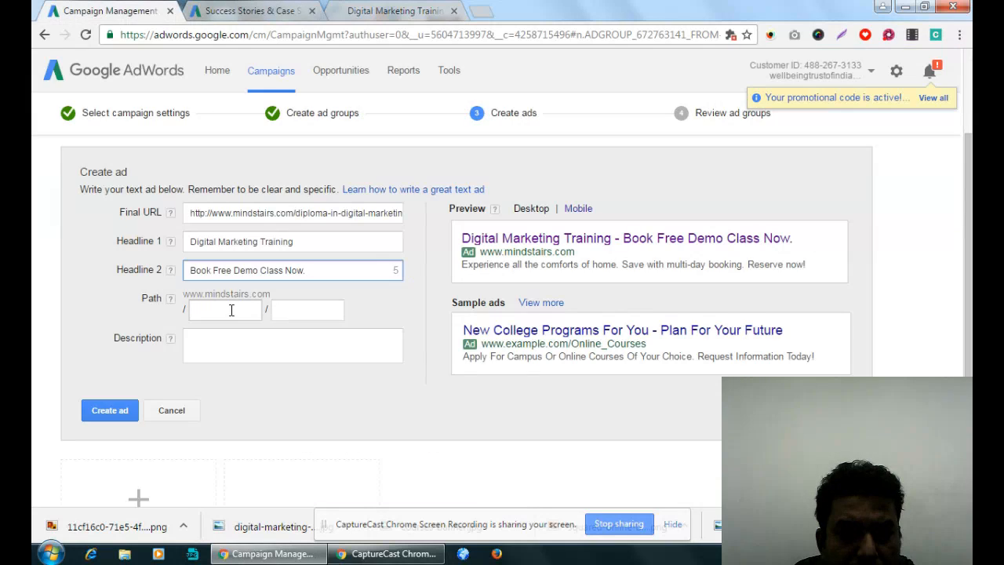
{"action": "key", "text": "ctrl+v"}
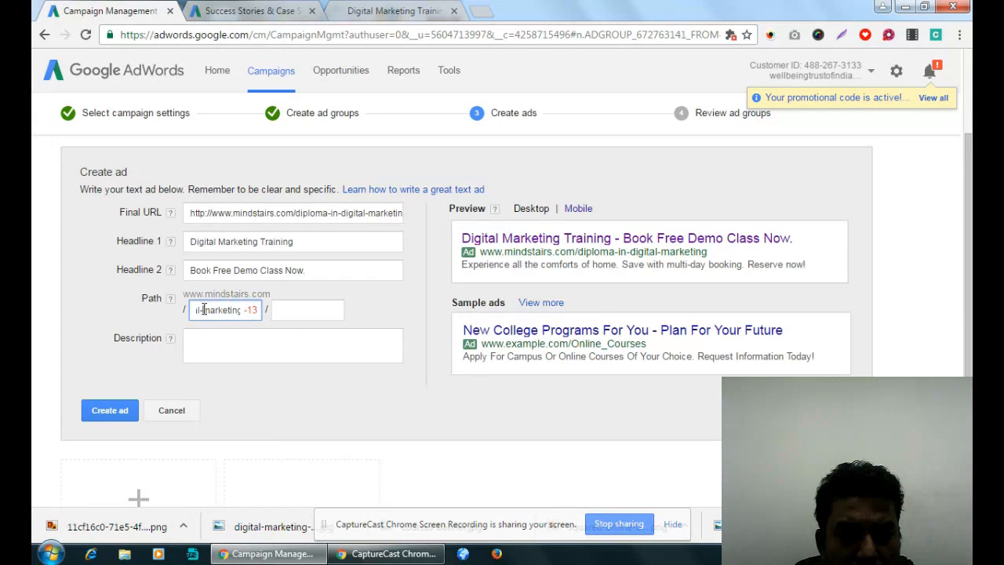
- Shorten the ad's first path field to digitalmarketing by removing the diploma-in- part and the remaining hyphen
{"action": "mouse_move", "coordinate": [205, 308]}
{"action": "left_mouse_down"}
{"action": "mouse_move", "coordinate": [170, 310]}
{"action": "mouse_move", "coordinate": [241, 310]}
{"action": "mouse_move", "coordinate": [186, 312]}
{"action": "left_mouse_up"}
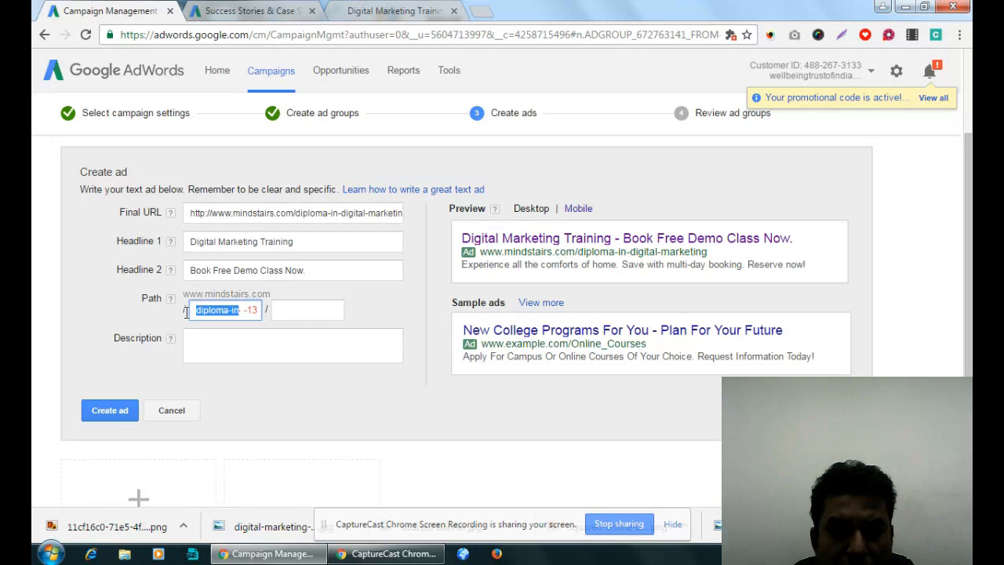
{"action": "key", "text": "Delete"}
{"action": "key", "text": "Delete"}
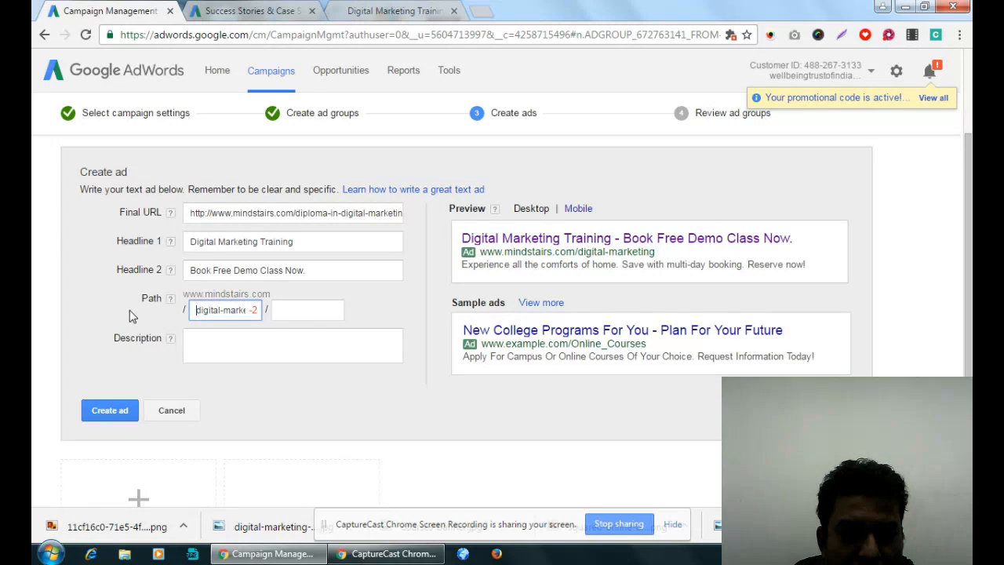
{"action": "double_click", "coordinate": [226, 311]}
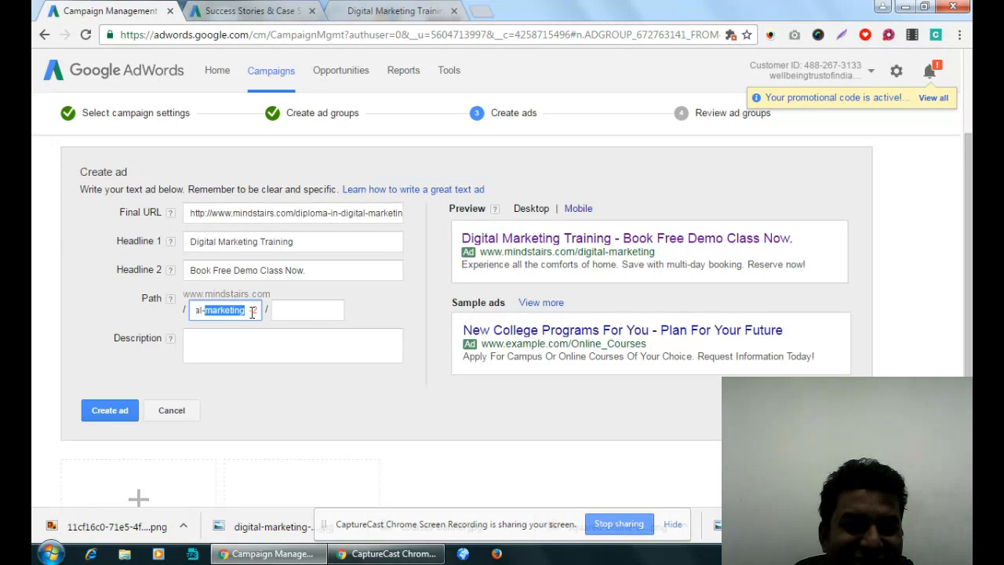
{"action": "left_click", "coordinate": [253, 312]}
{"action": "left_click_drag", "start_coordinate": [221, 312], "coordinate": [284, 311]}
{"action": "left_click", "coordinate": [251, 312]}
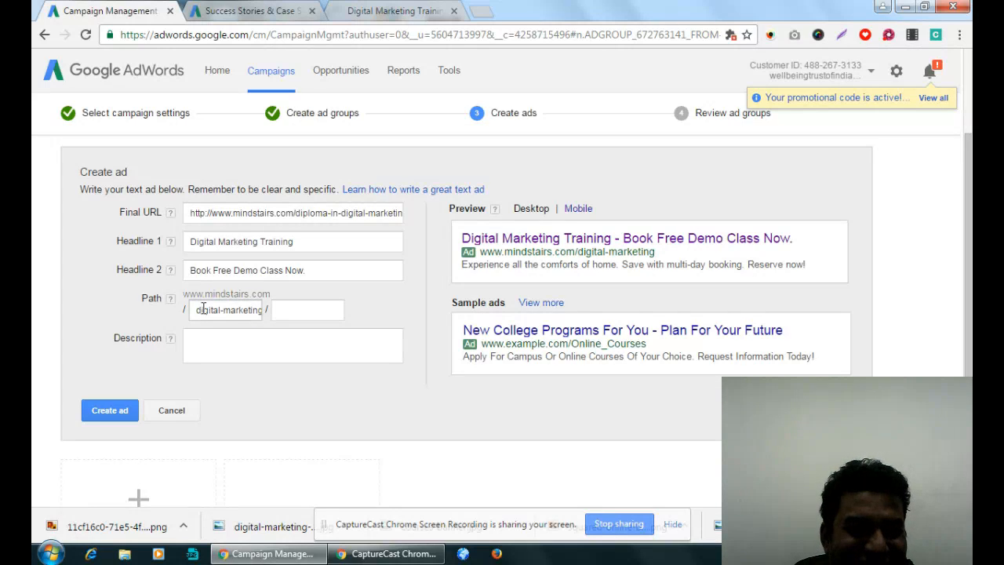
{"action": "left_click", "coordinate": [226, 309]}
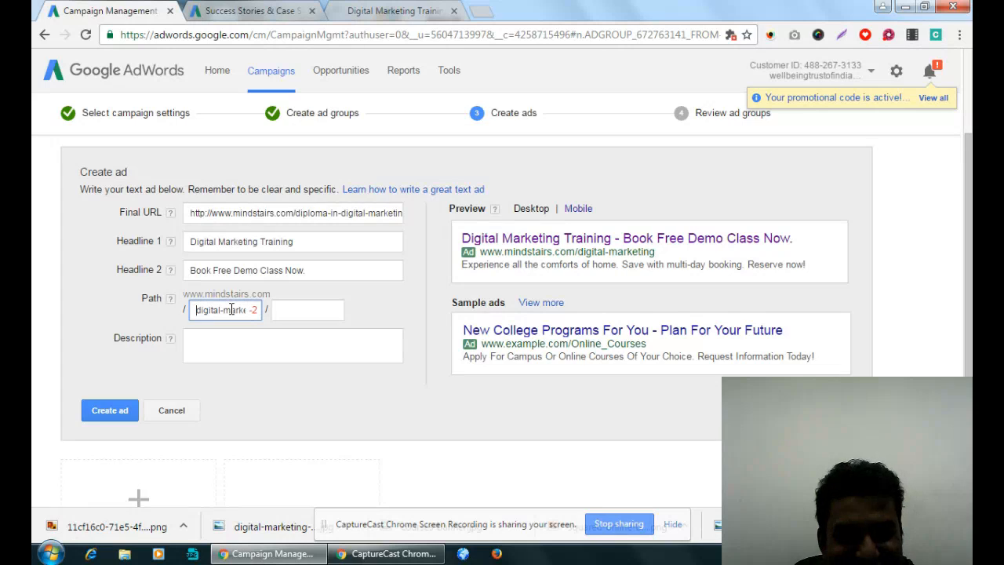
{"action": "left_click_drag", "start_coordinate": [230, 310], "coordinate": [264, 312]}
{"action": "left_click", "coordinate": [251, 321]}
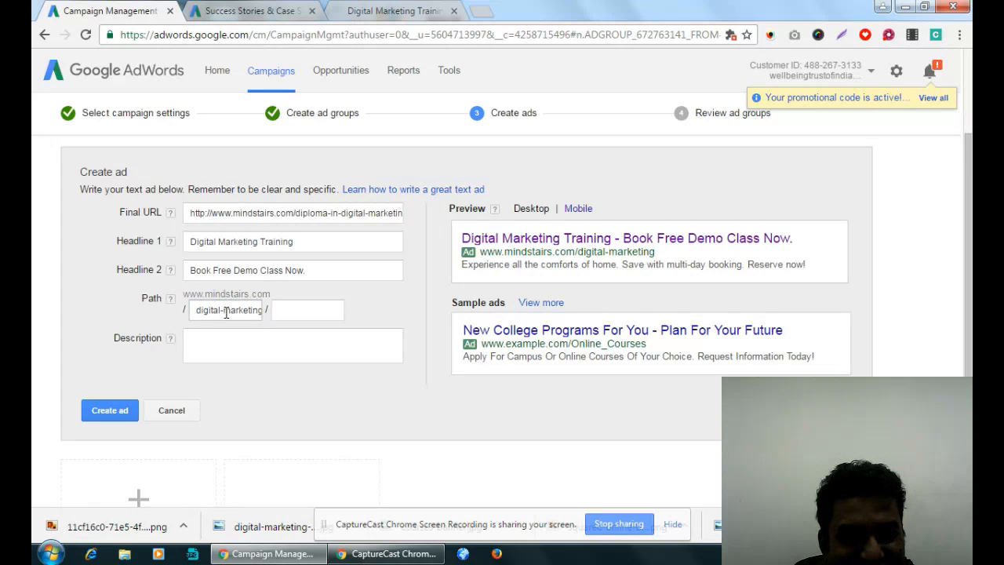
{"action": "left_click", "coordinate": [223, 312]}
{"action": "key", "text": "BackSpace"}
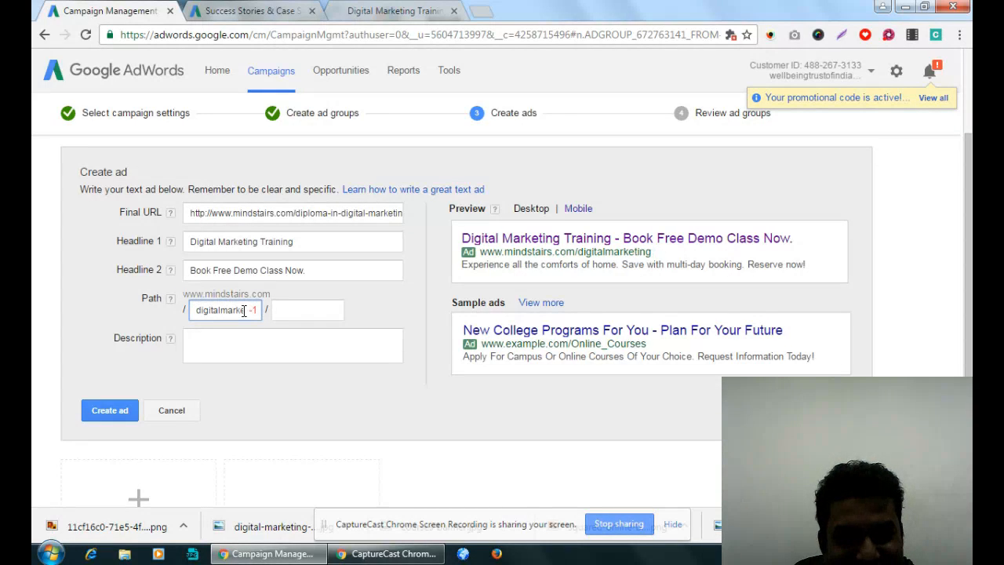
- Replace the text in the ad's first path field with Training
{"action": "left_click_drag", "start_coordinate": [243, 312], "coordinate": [339, 313]}
{"action": "left_click", "coordinate": [268, 311]}
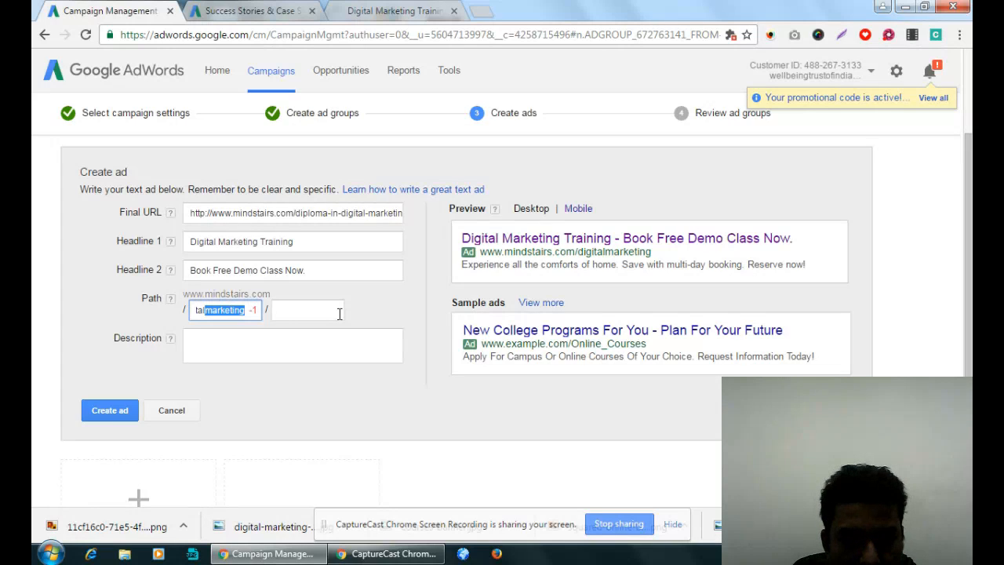
{"action": "left_click", "coordinate": [250, 310]}
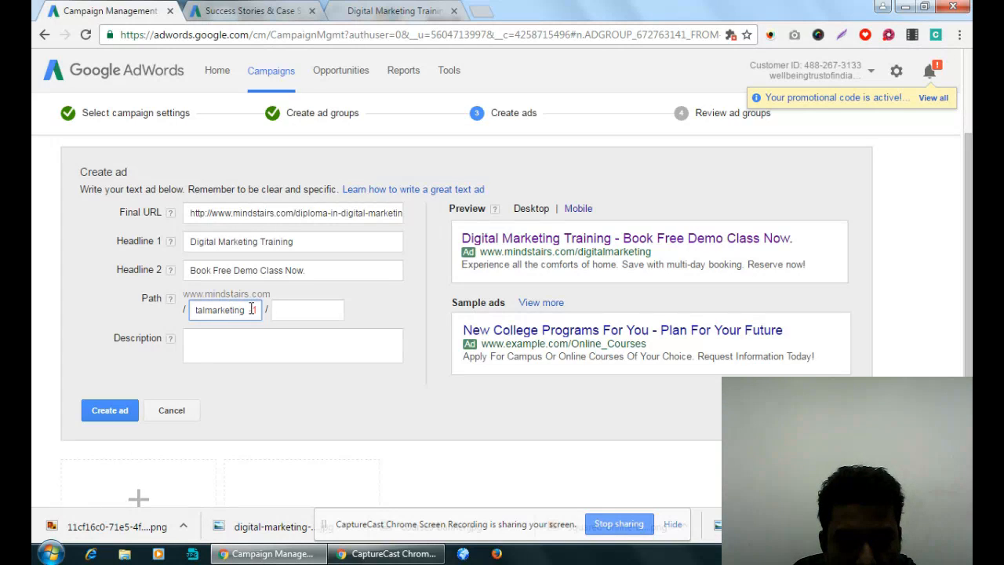
{"action": "left_click", "coordinate": [251, 308]}
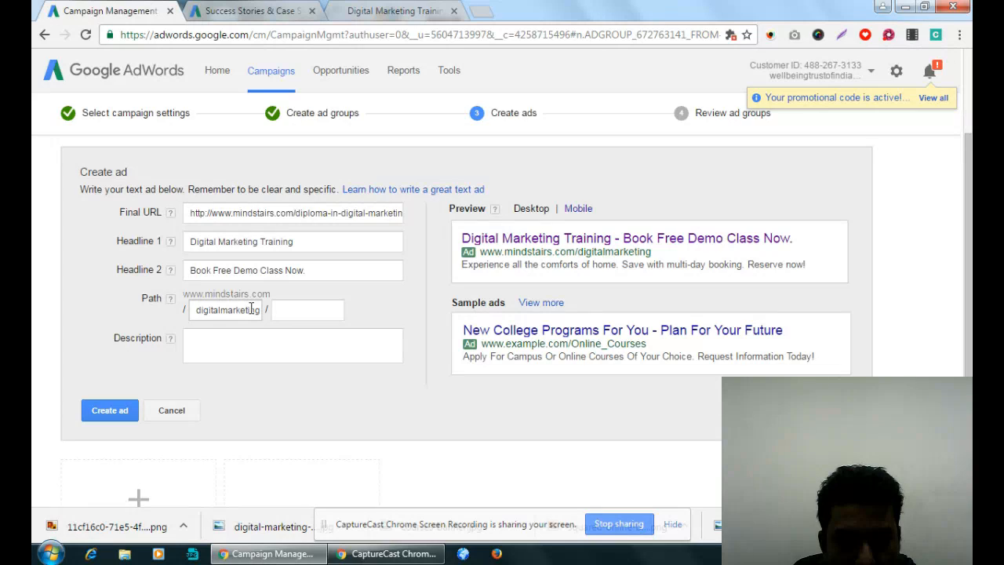
{"action": "left_click", "coordinate": [247, 311]}
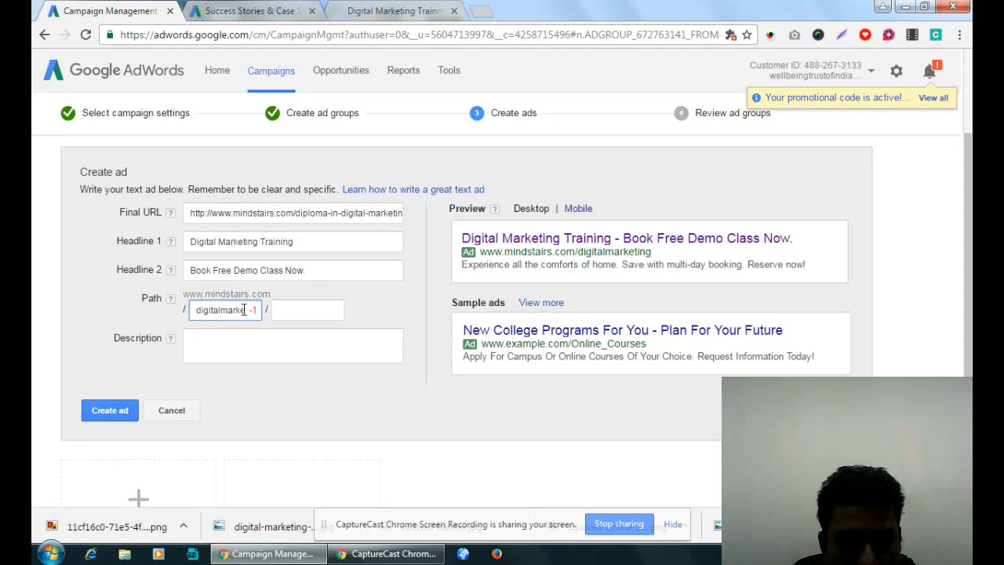
{"action": "double_click", "coordinate": [243, 310]}
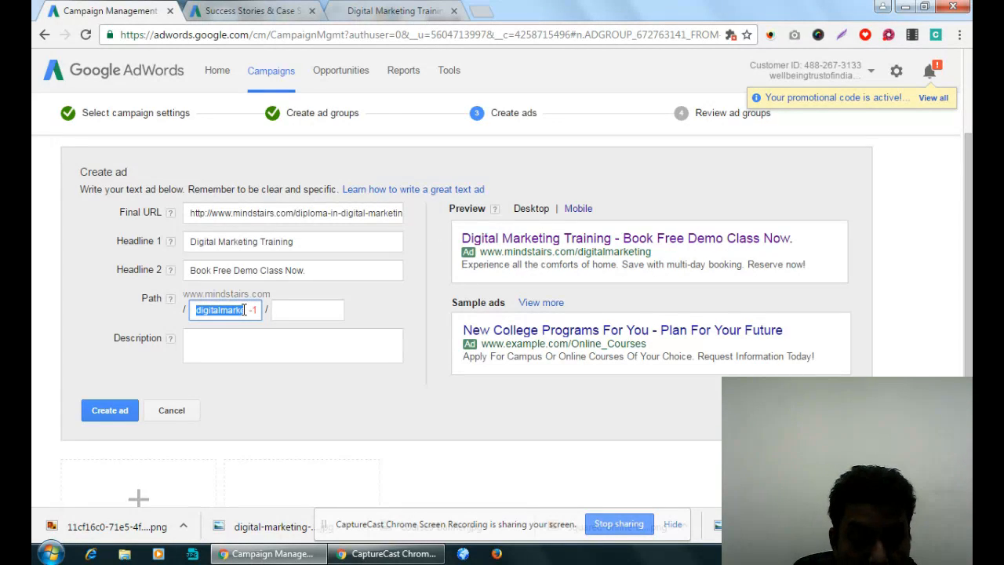
{"action": "type", "text": "Training"}
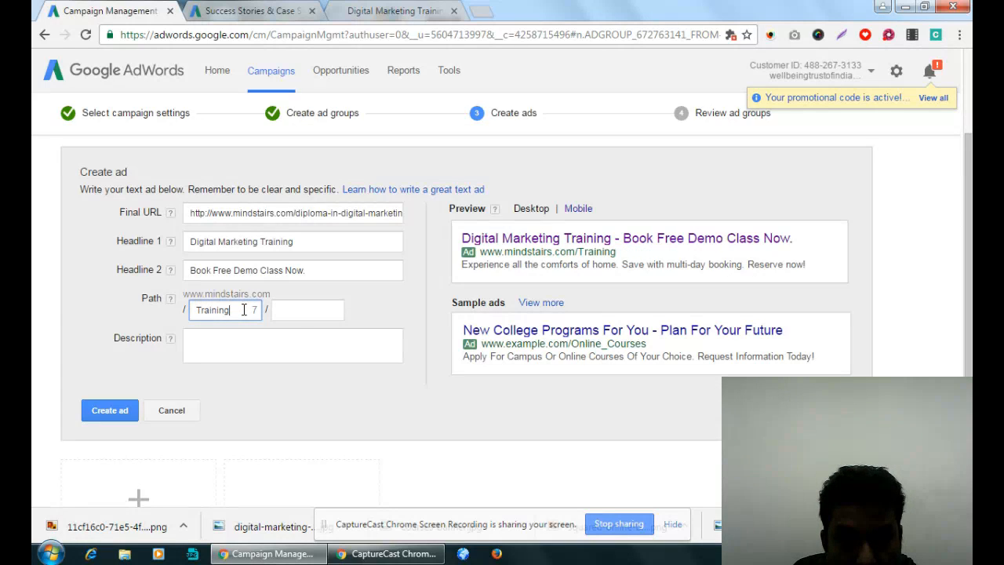
{"action": "left_click", "coordinate": [267, 352]}
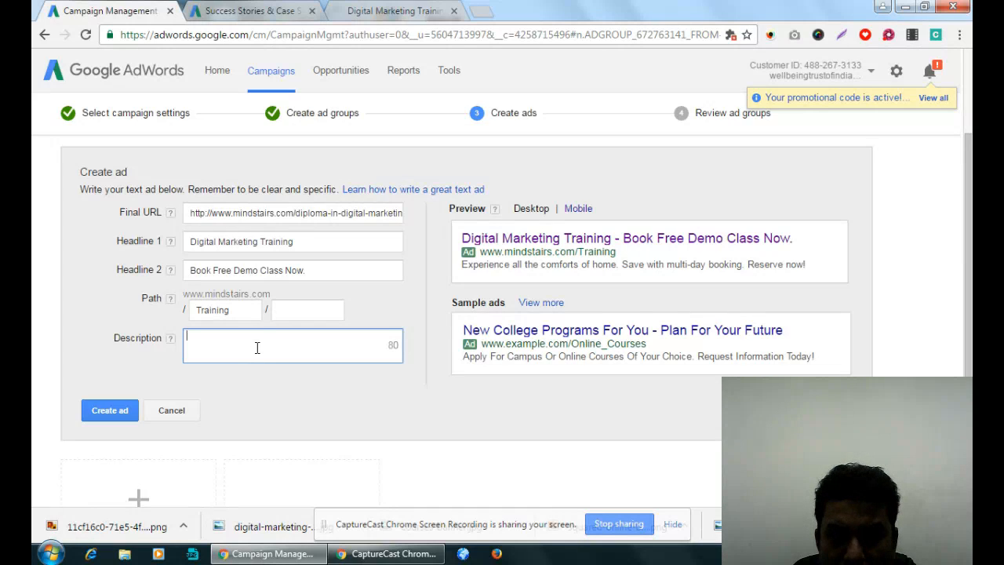
{"action": "left_click", "coordinate": [311, 311]}
{"action": "type", "text": "ddd"}
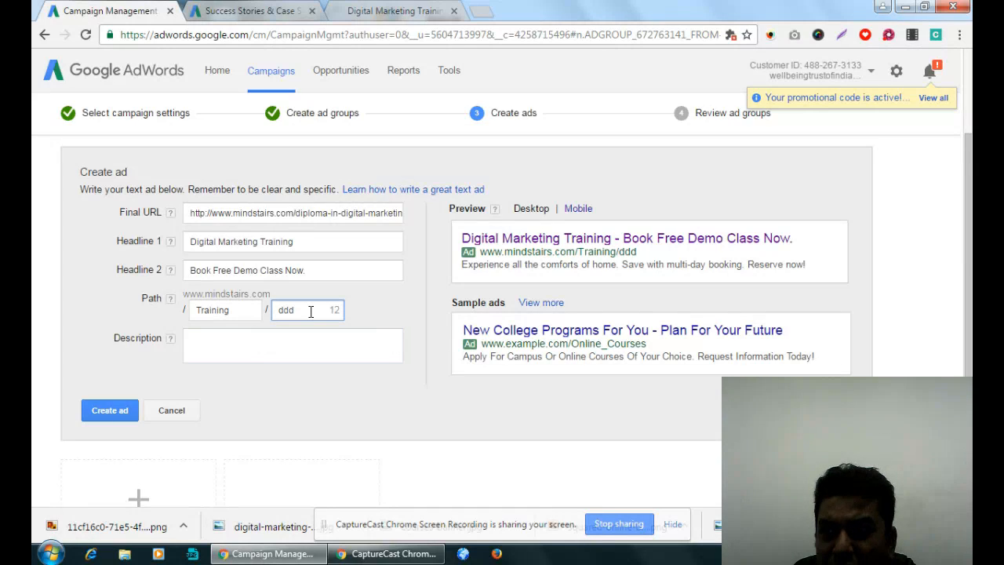
{"action": "key", "text": "BackSpace"}
{"action": "key", "text": "BackSpace"}
{"action": "key", "text": "BackSpace"}
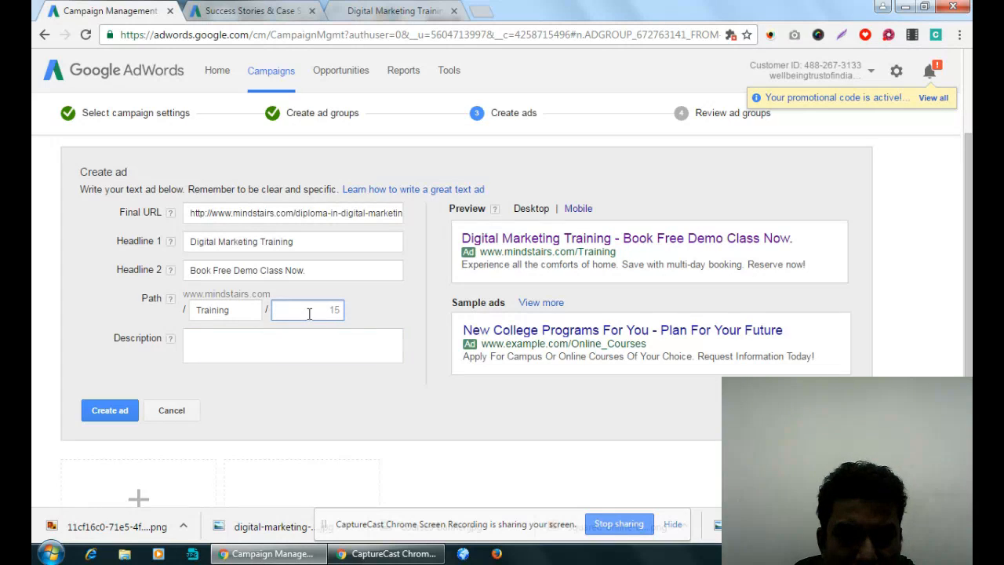
- Write the ad description "Apply for Classroom and Online Training courses as per your Choice."
{"action": "left_click", "coordinate": [255, 354]}
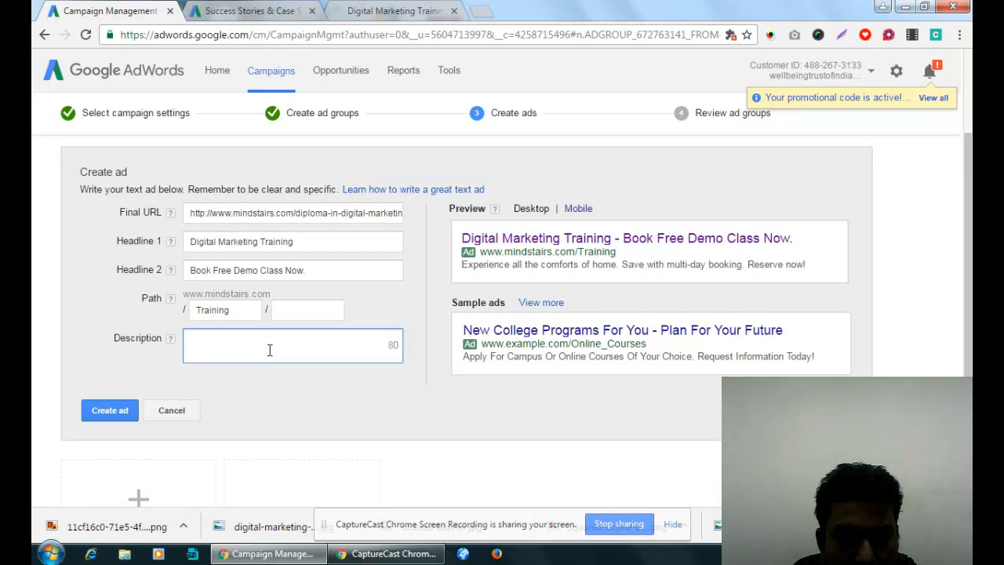
{"action": "type", "text": "Apply for "}
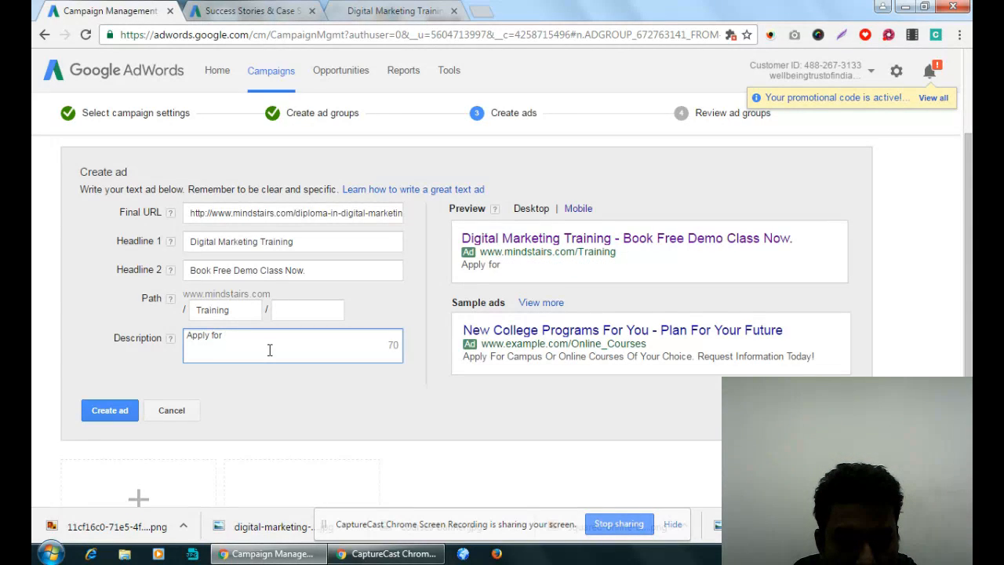
{"action": "type", "text": "Classroom"}
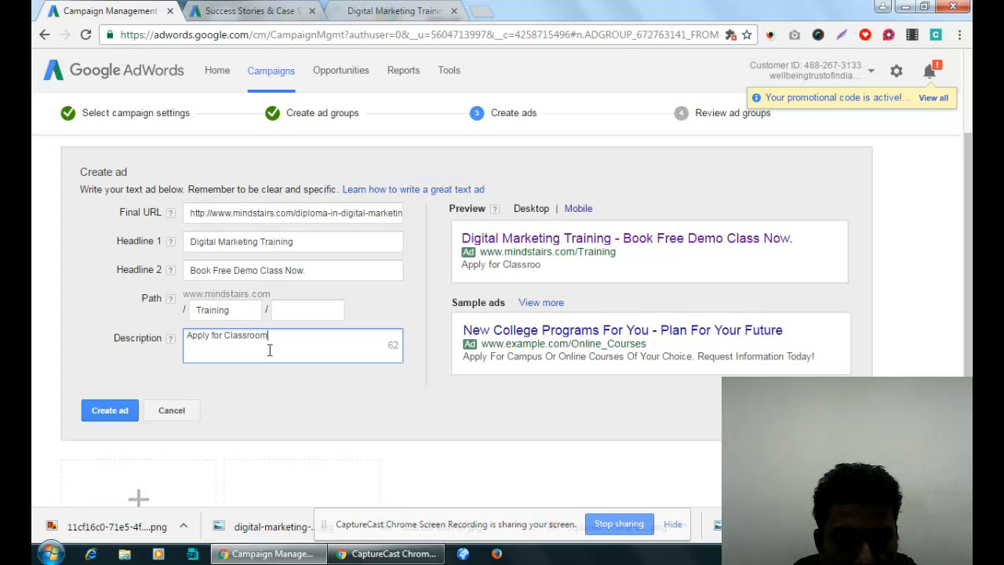
{"action": "type", "text": " and Online Traiing"}
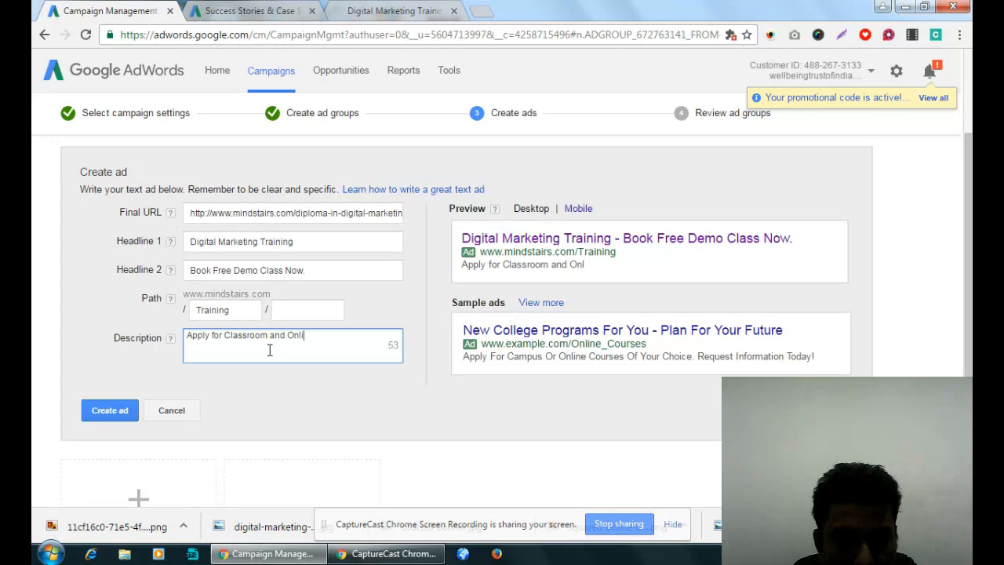
{"action": "key", "text": "BackSpace"}
{"action": "key", "text": "BackSpace"}
{"action": "key", "text": "BackSpace"}
{"action": "key", "text": "BackSpace"}
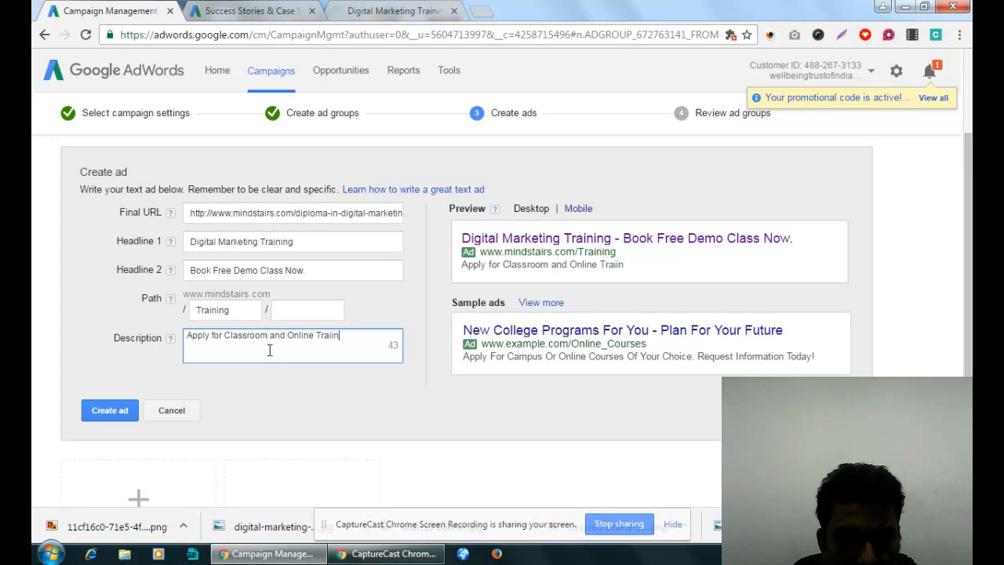
{"action": "type", "text": "ining courses"}
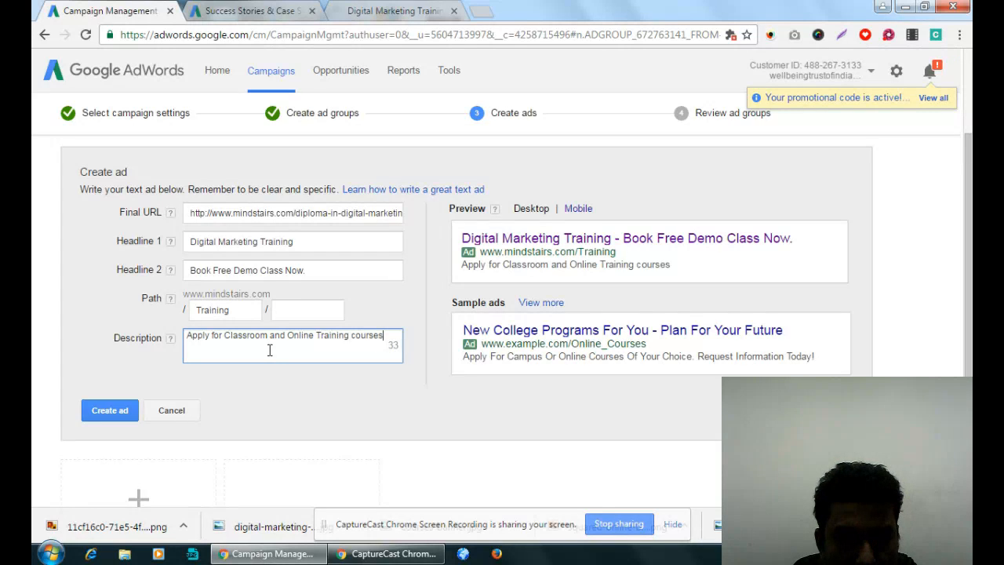
{"action": "type", "text": " as per your"}
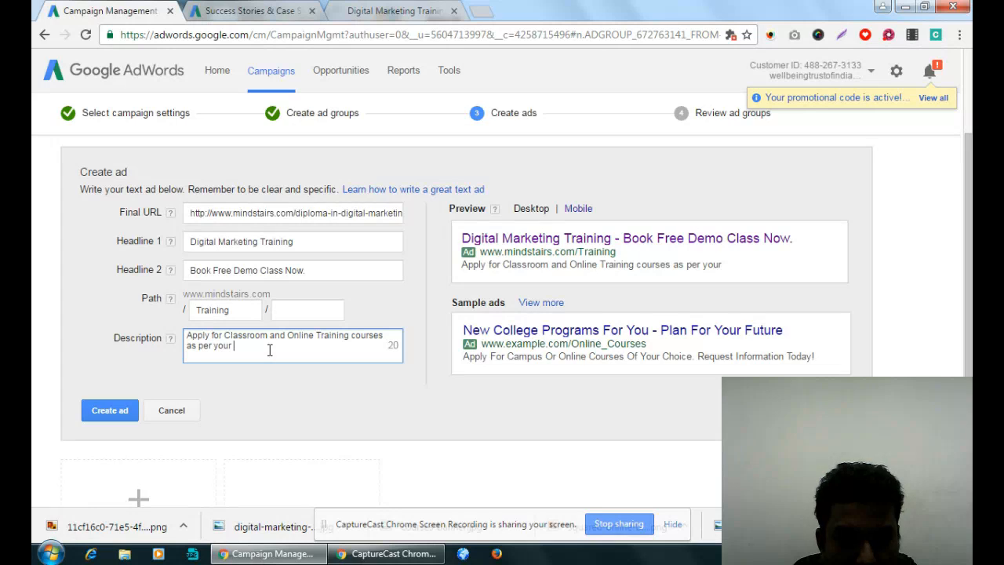
{"action": "type", "text": "Choice."}
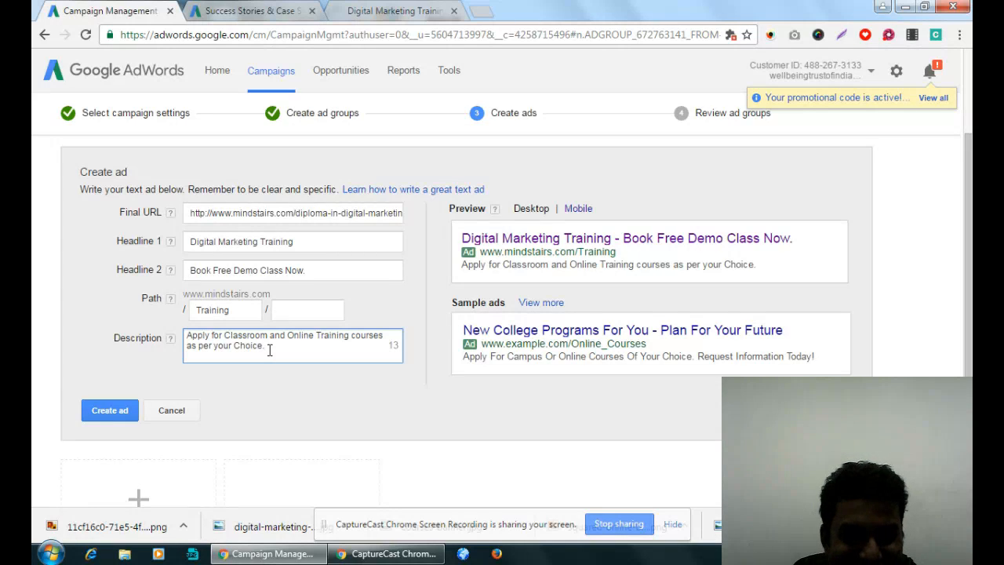
- Capitalize "your" and "courses" in the ad description and make the latter singular, so it reads "Training Course as per Your Choice."
{"action": "left_click_drag", "start_coordinate": [215, 346], "coordinate": [220, 347]}
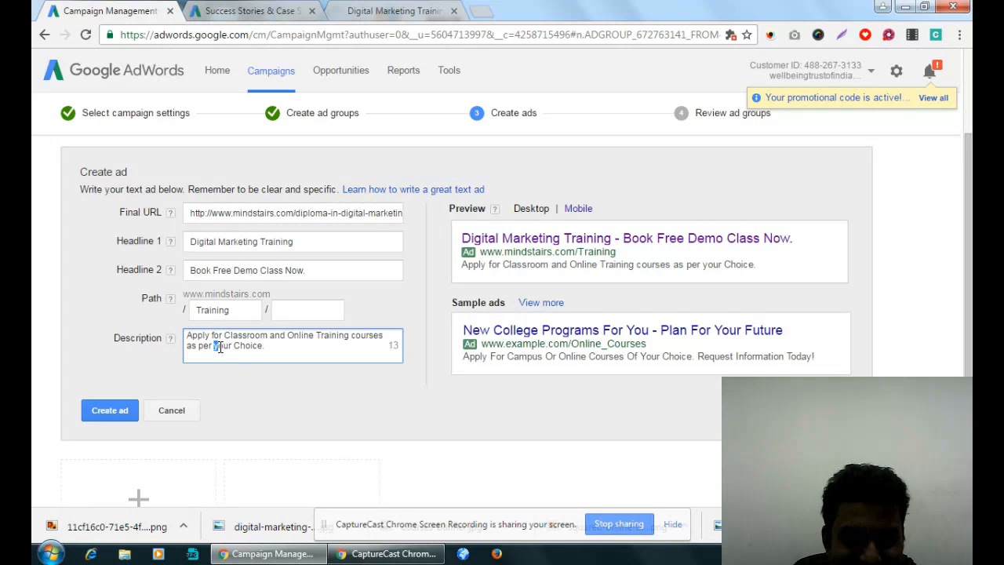
{"action": "type", "text": "Y"}
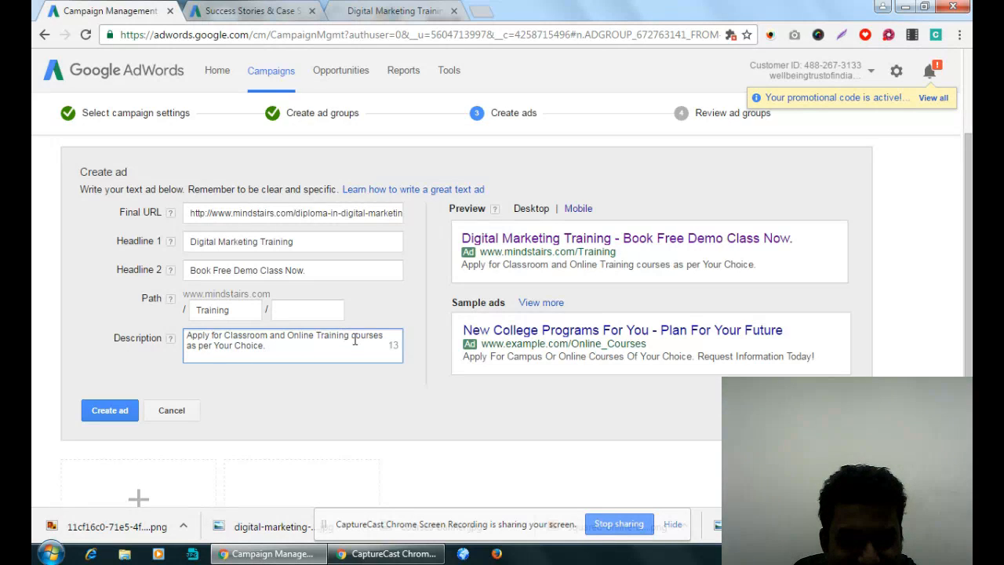
{"action": "left_click_drag", "start_coordinate": [350, 335], "coordinate": [355, 338]}
{"action": "type", "text": "C"}
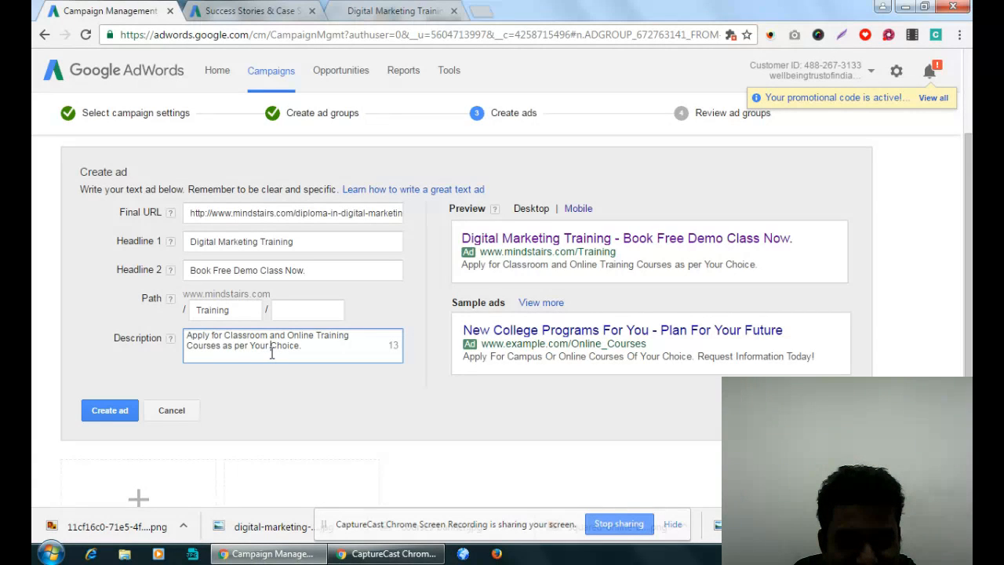
{"action": "left_click", "coordinate": [222, 346]}
{"action": "key", "text": "BackSpace"}
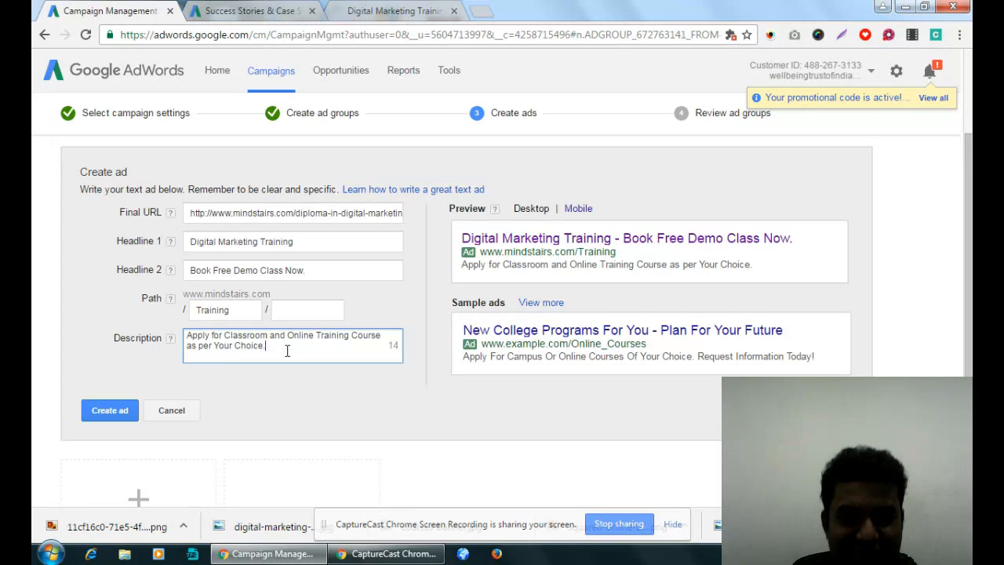
{"action": "left_click", "coordinate": [287, 351]}
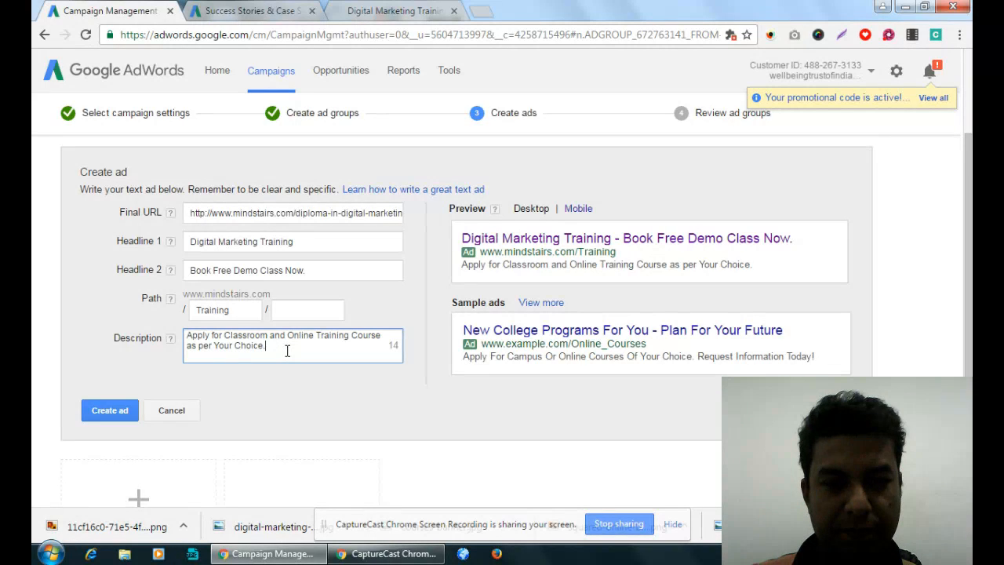
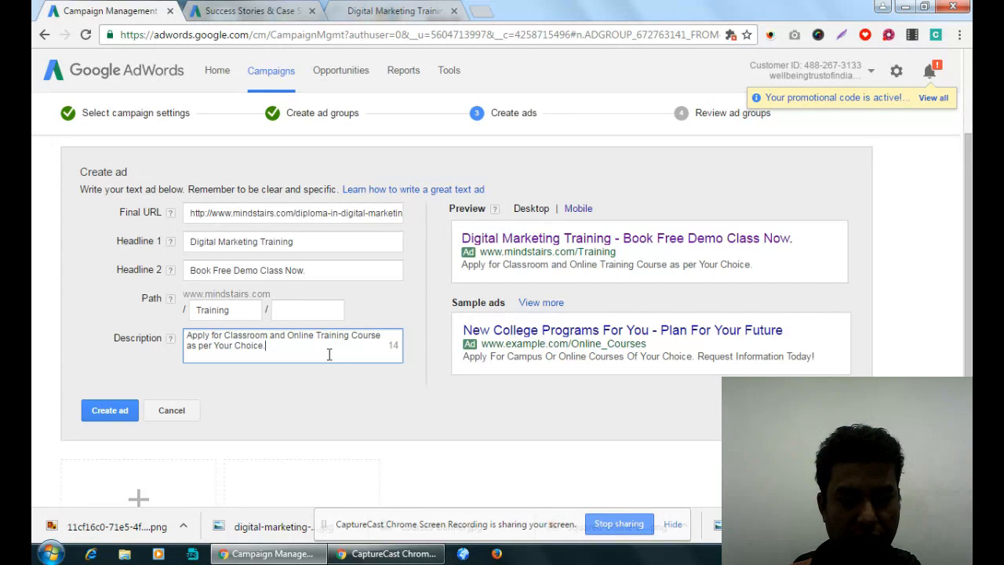
- Append "Admission Open" to the ad description, without a space between it and the preceding sentence
{"action": "type", "text": "Admiss"}
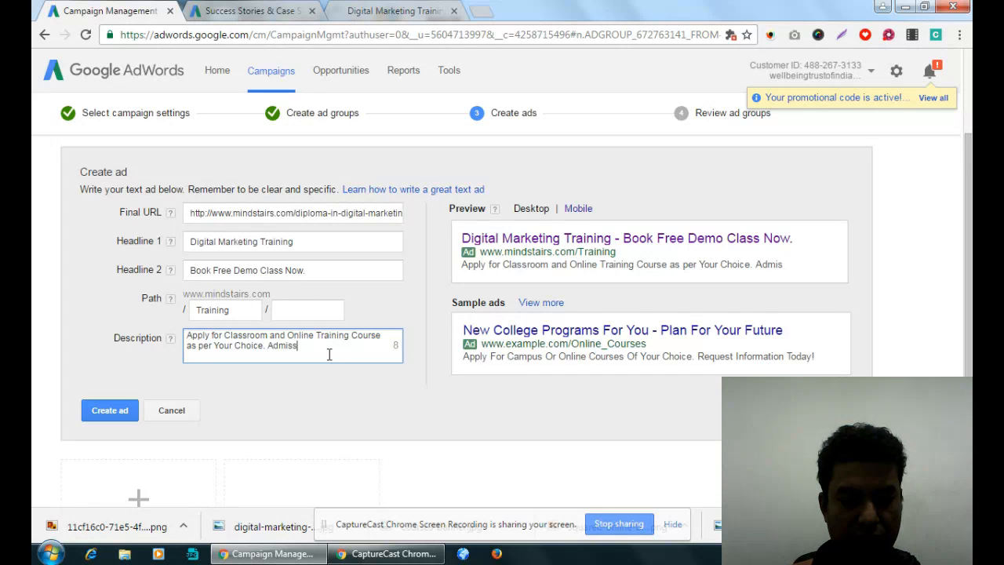
{"action": "type", "text": "ion Open"}
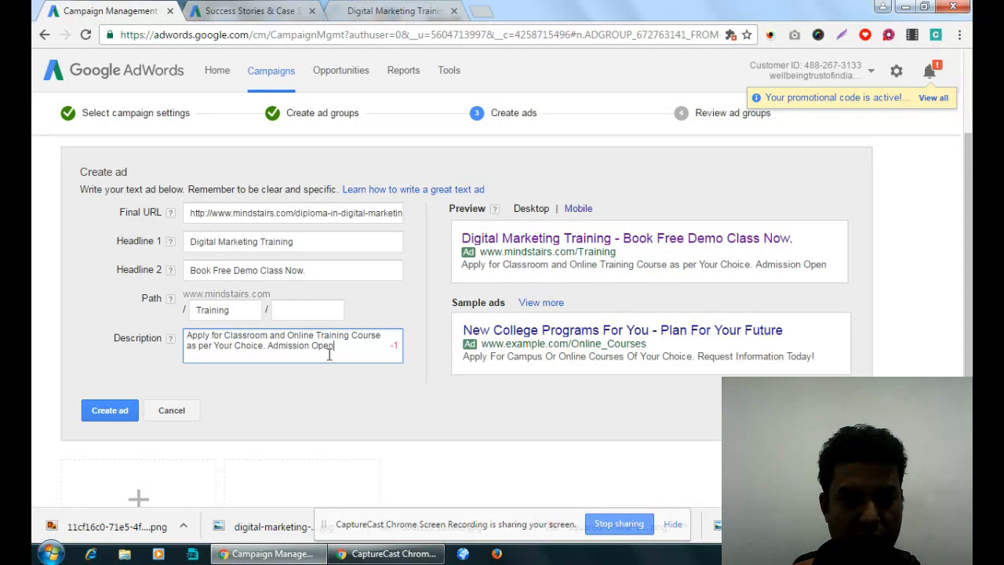
{"action": "left_click", "coordinate": [268, 345]}
{"action": "key", "text": "BackSpace"}
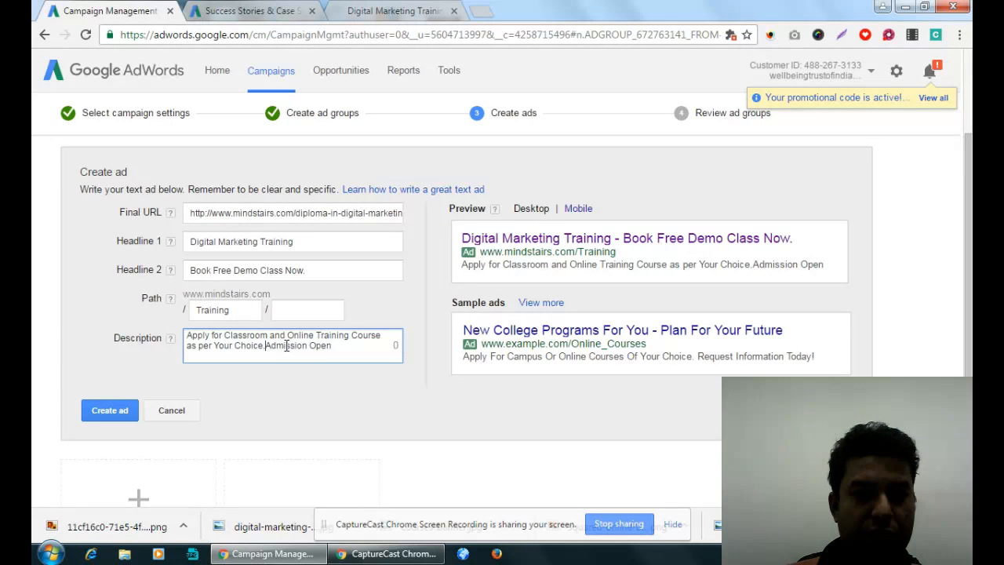
- Create the text ad in the Digital Marketing Training ad group, skip the campaign review, and save and finish the campaign
{"action": "left_click", "coordinate": [115, 411]}
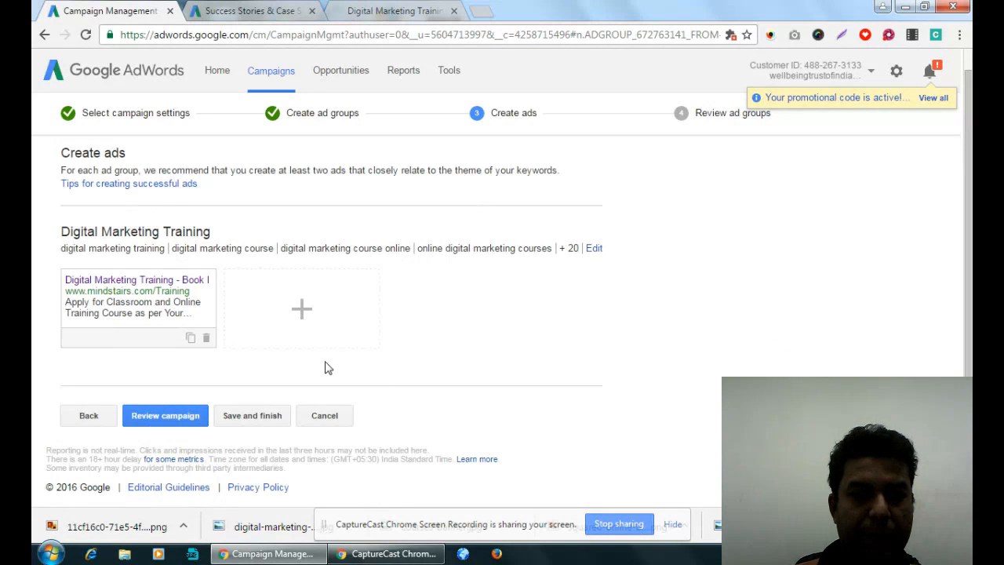
{"action": "left_click", "coordinate": [270, 418]}
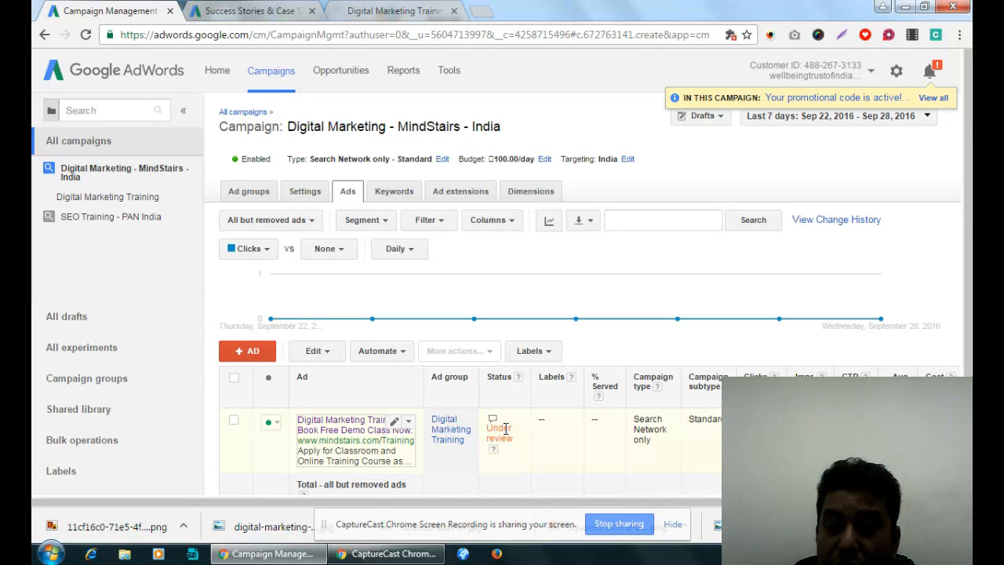
- Look through the keywords of the Digital Marketing - MindStairs - India campaign, checking each one's status and first page bid estimate
{"action": "left_click", "coordinate": [398, 192]}
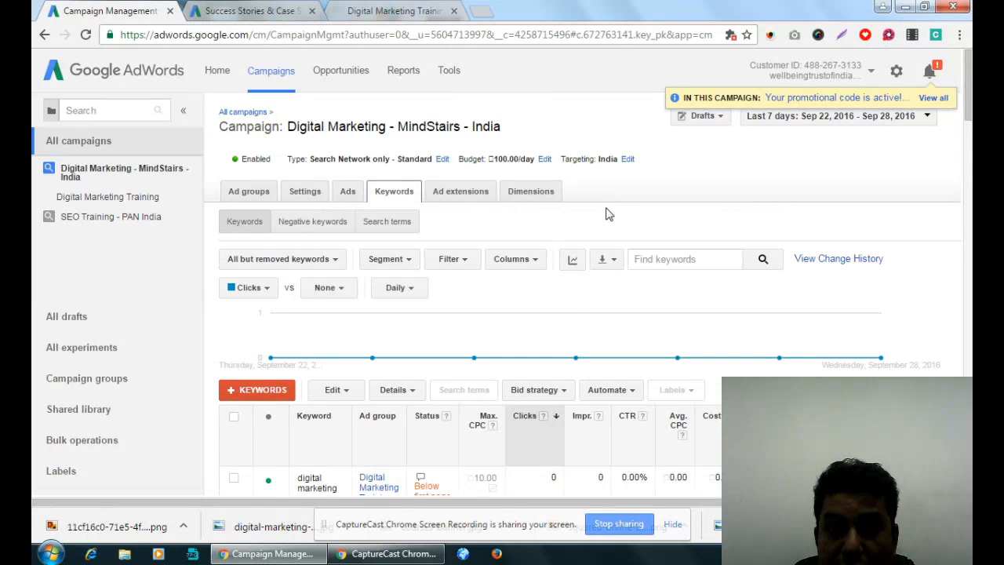
{"action": "scroll", "coordinate": [612, 338], "scroll_direction": "down", "scroll_amount": 5}
{"action": "scroll", "coordinate": [661, 335], "scroll_direction": "up", "scroll_amount": 2}
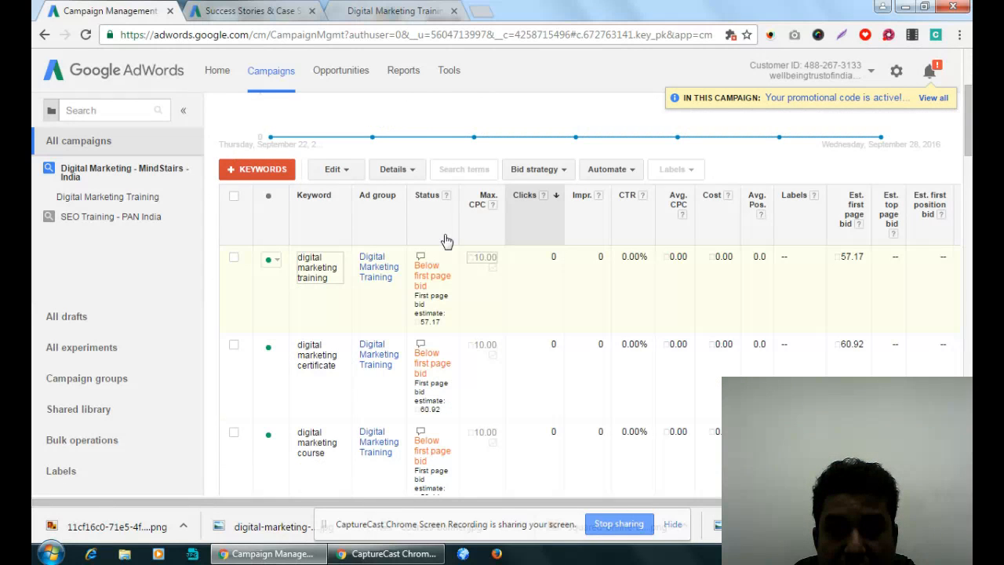
{"action": "scroll", "coordinate": [459, 284], "scroll_direction": "down", "scroll_amount": 5}
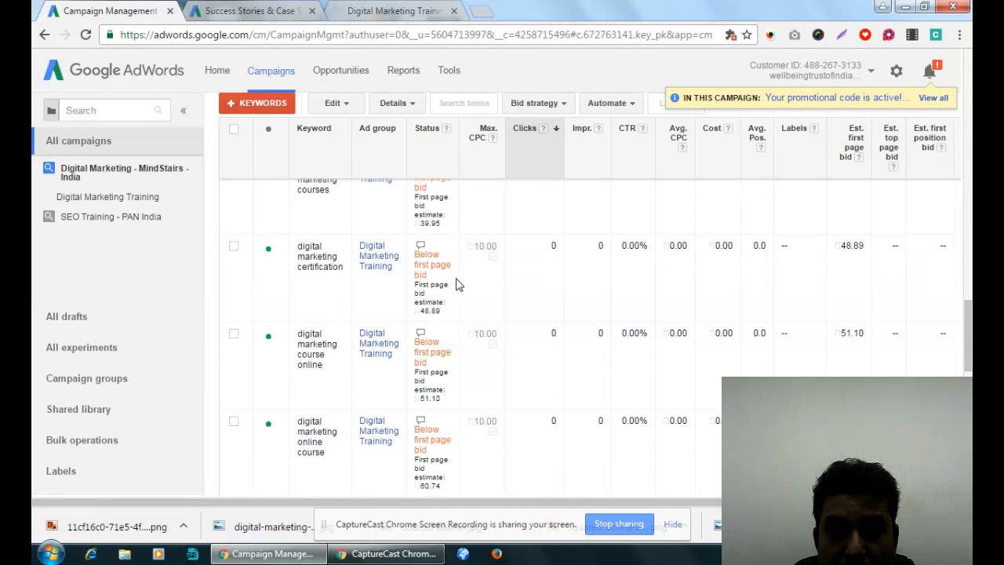
{"action": "scroll", "coordinate": [459, 284], "scroll_direction": "down", "scroll_amount": 2}
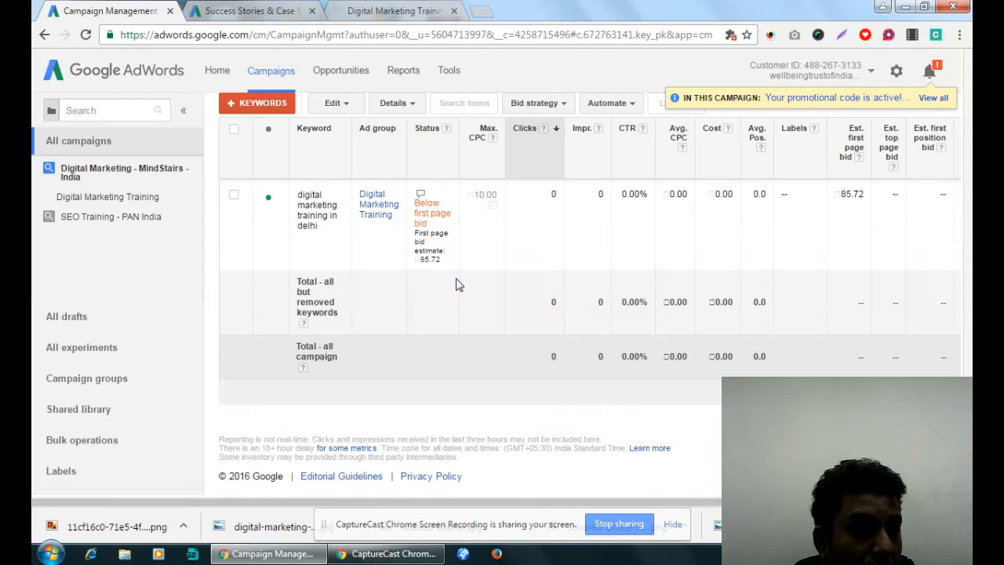
{"action": "scroll", "coordinate": [459, 284], "scroll_direction": "up", "scroll_amount": 5}
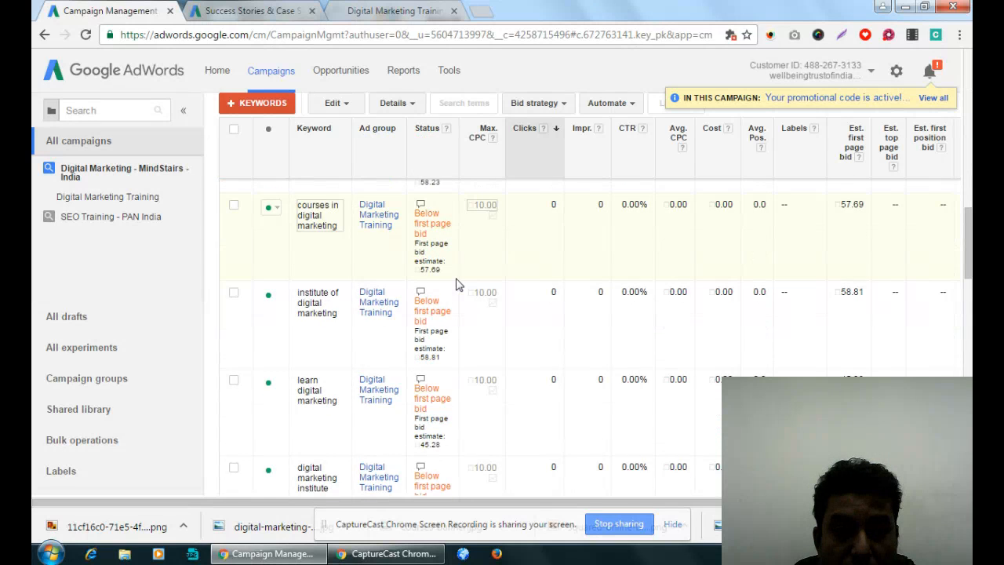
{"action": "scroll", "coordinate": [459, 284], "scroll_direction": "up", "scroll_amount": 3}
{"action": "scroll", "coordinate": [459, 284], "scroll_direction": "up", "scroll_amount": 5}
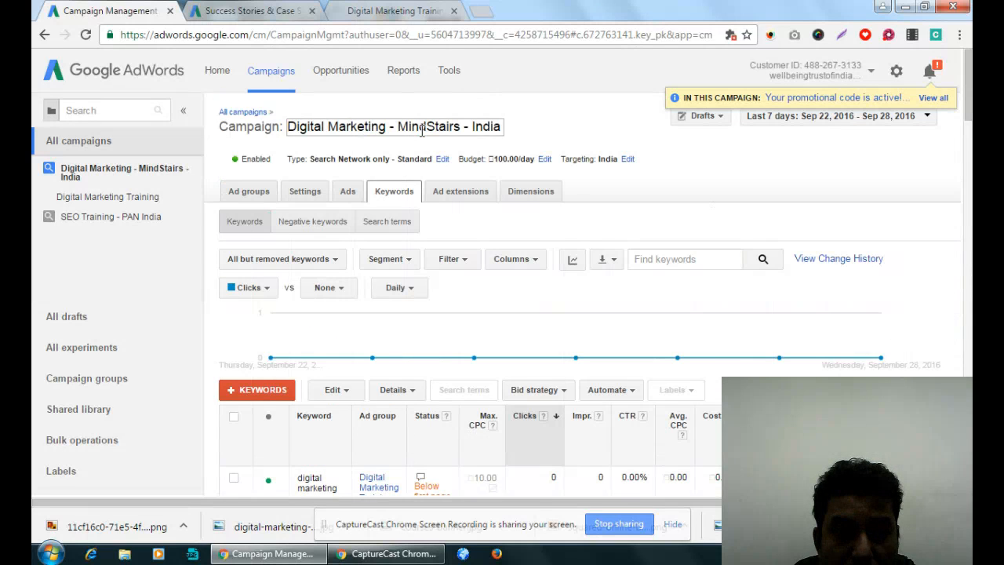
- Sort the campaign's keywords by status and examine their maximum CPCs, estimated first page bids and quality scores
{"action": "left_click", "coordinate": [434, 422]}
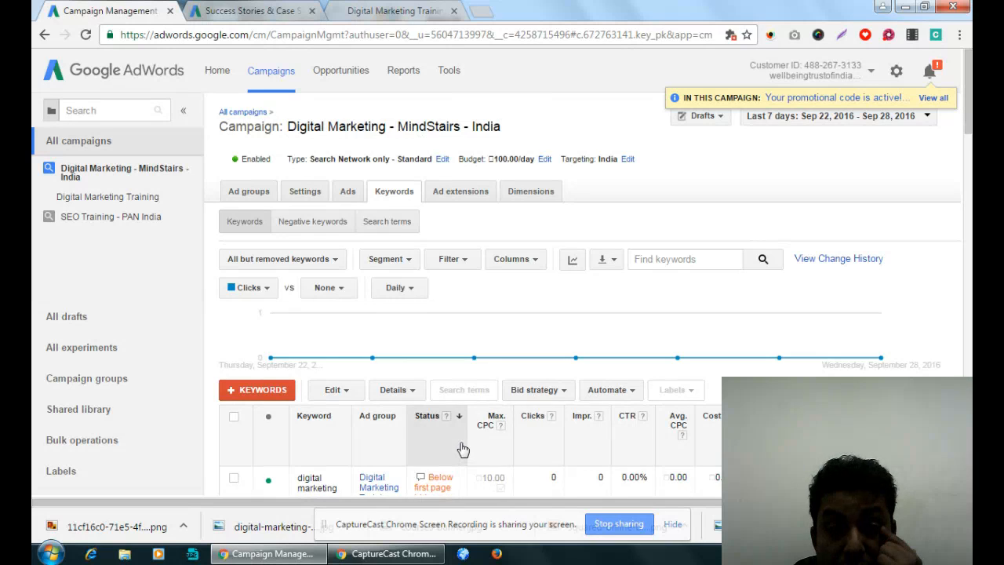
{"action": "scroll", "coordinate": [463, 449], "scroll_direction": "down", "scroll_amount": 3}
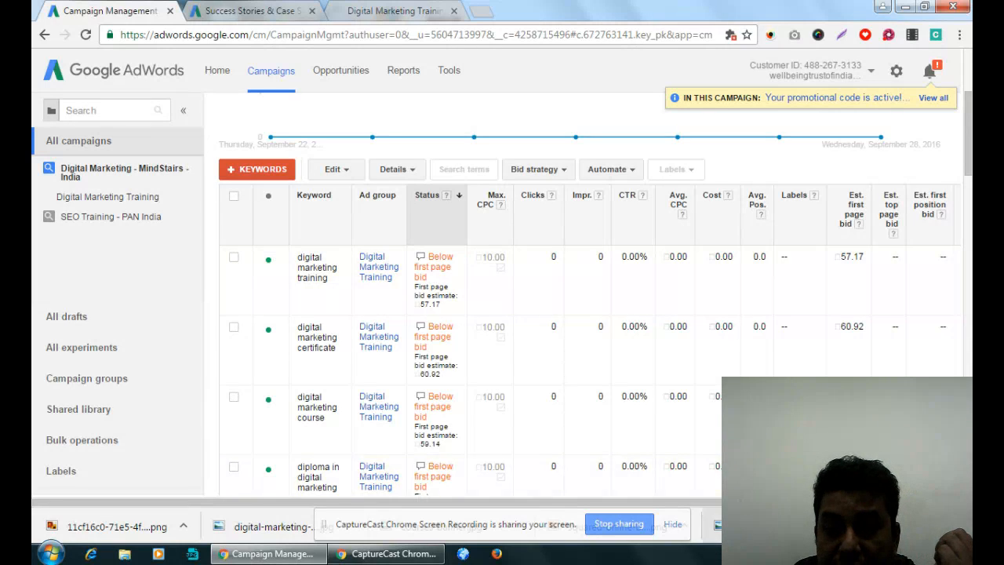
{"action": "scroll", "coordinate": [463, 471], "scroll_direction": "right", "scroll_amount": 2}
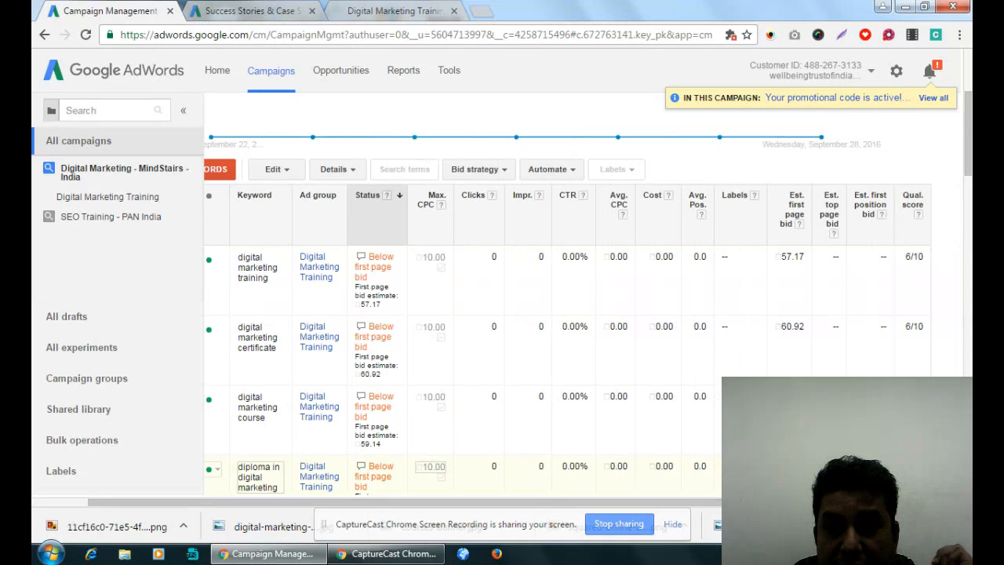
{"action": "scroll", "coordinate": [928, 350], "scroll_direction": "down", "scroll_amount": 5}
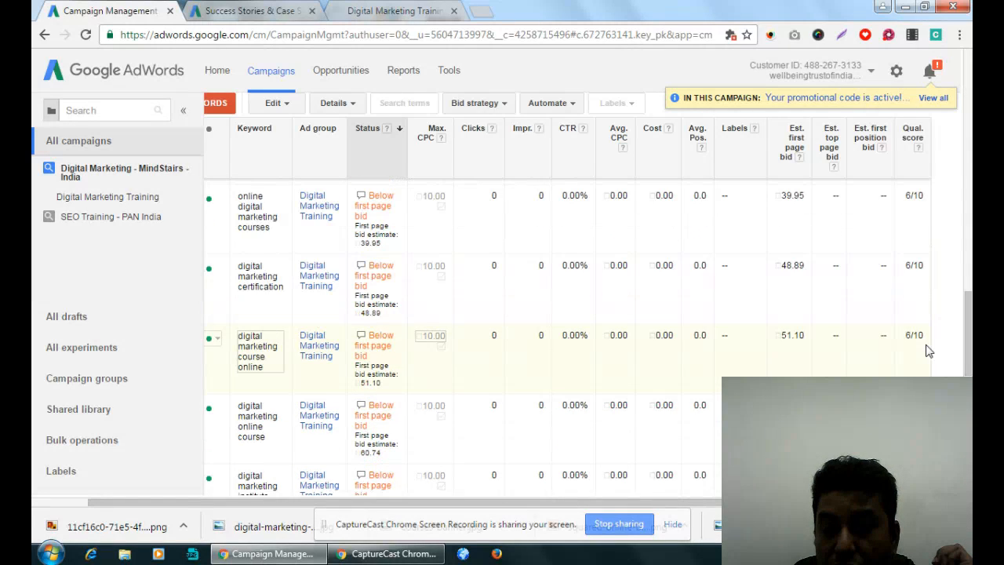
{"action": "scroll", "coordinate": [928, 351], "scroll_direction": "down", "scroll_amount": 3}
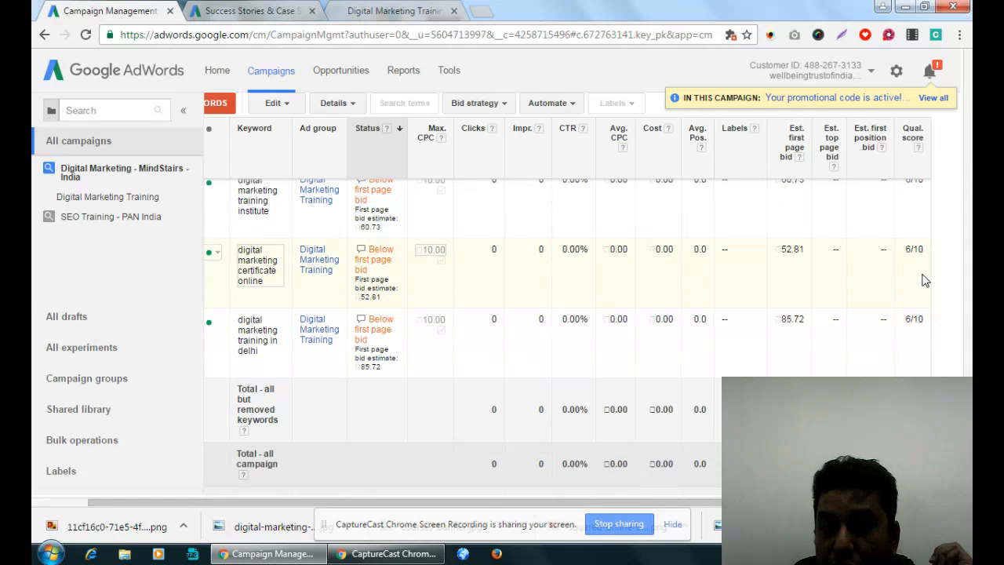
{"action": "scroll", "coordinate": [926, 281], "scroll_direction": "up", "scroll_amount": 8}
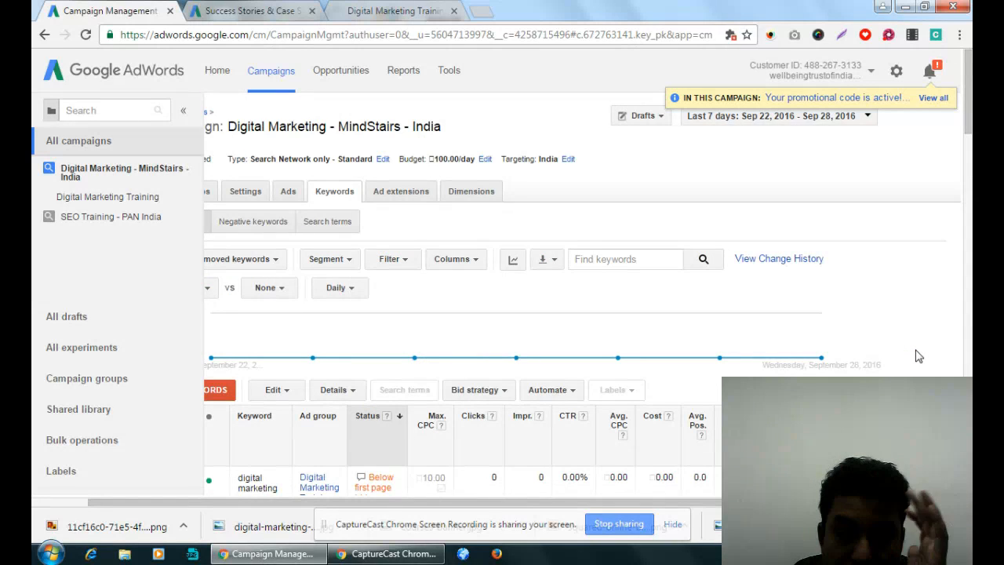
{"action": "scroll", "coordinate": [920, 356], "scroll_direction": "down", "scroll_amount": 3}
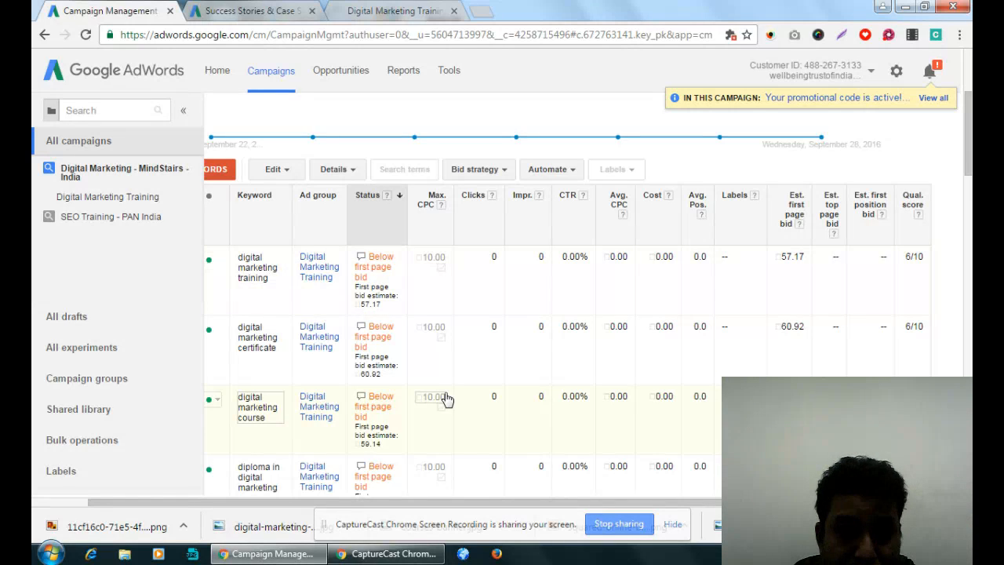
{"action": "left_click_drag", "start_coordinate": [495, 506], "coordinate": [439, 510]}
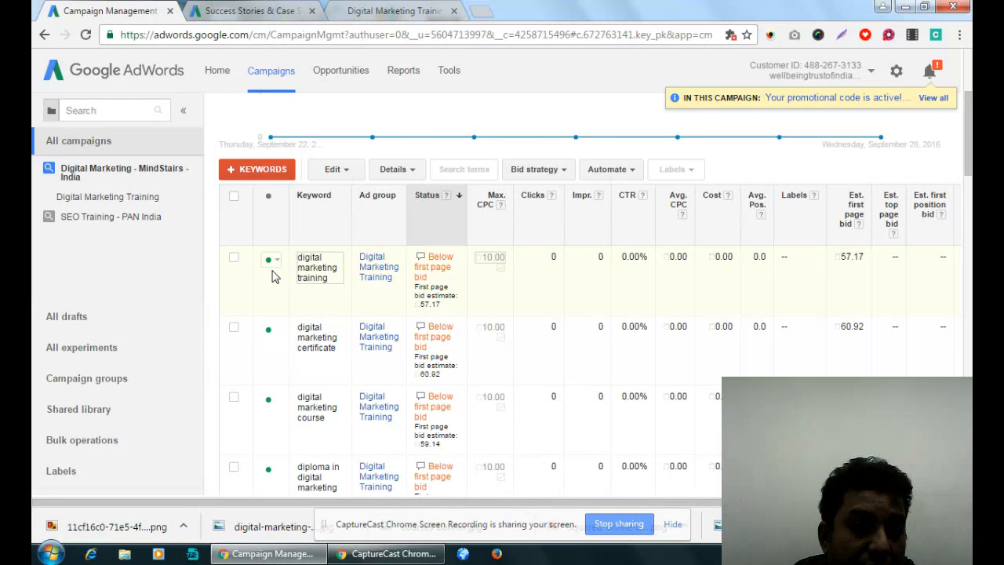
- Switch to a blank Notepad document and write the heading "Keyword Type:" followed by several empty lines
{"action": "left_click", "coordinate": [51, 554]}
{"action": "left_click", "coordinate": [114, 193]}
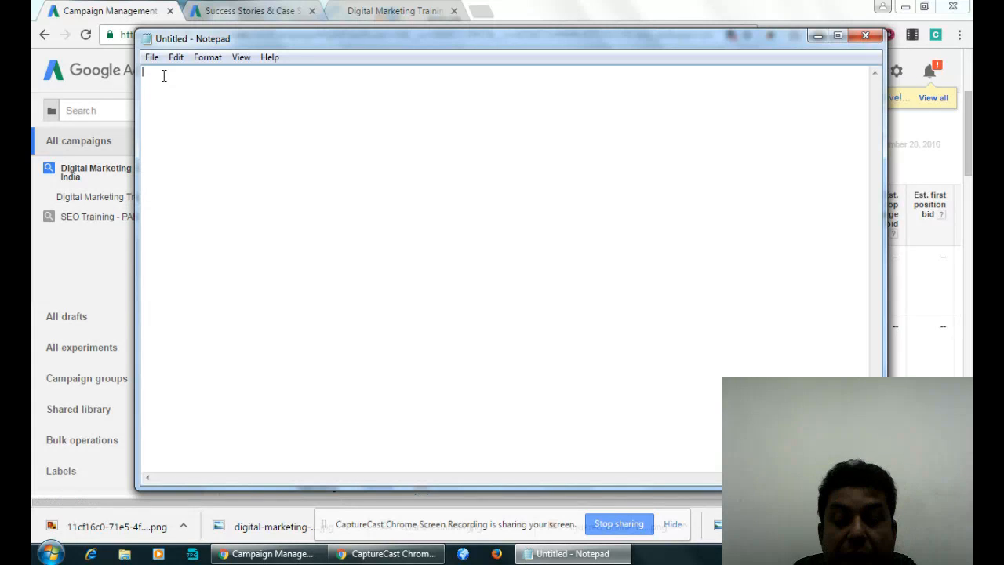
{"action": "type", "text": "Keyword"}
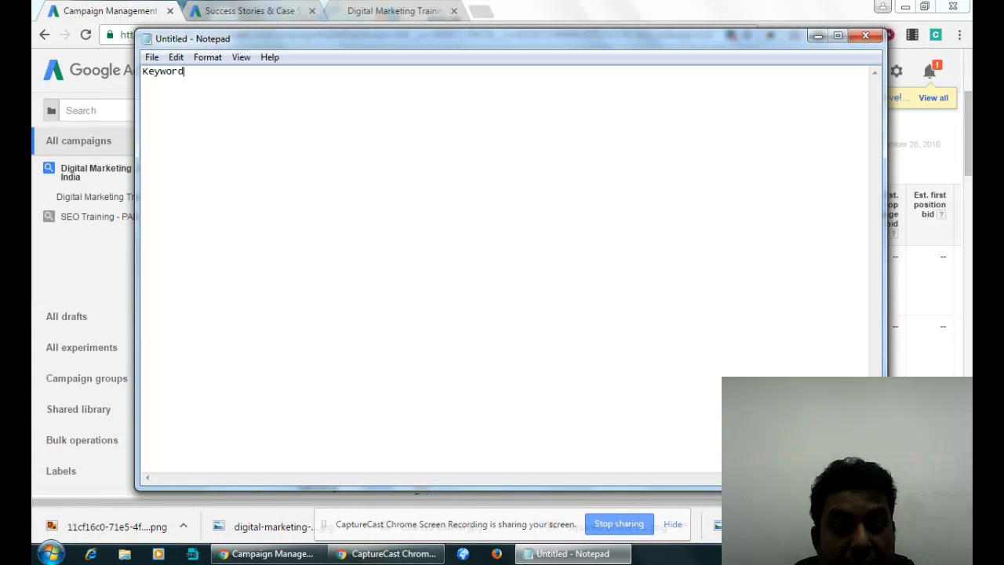
{"action": "type", "text": " Type:"}
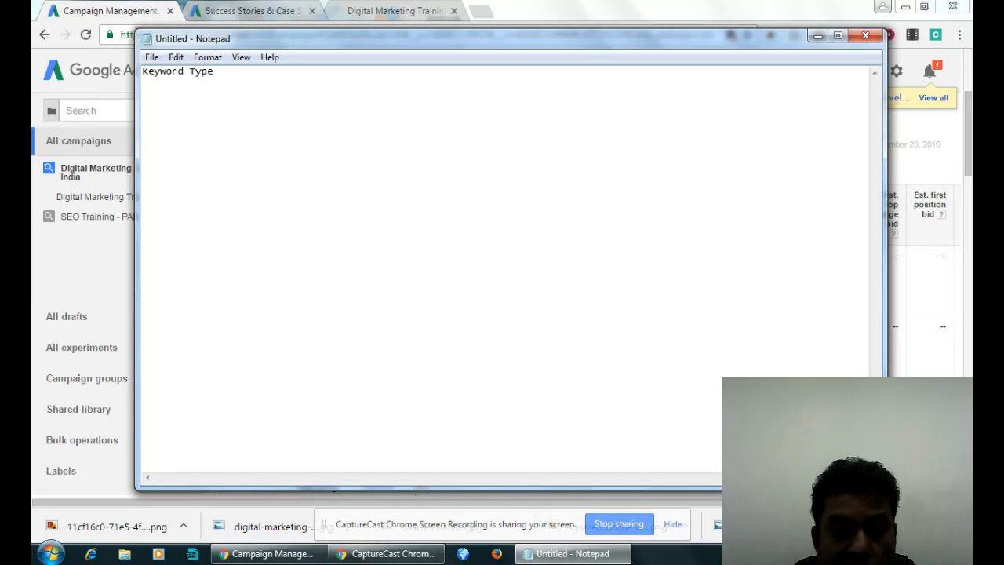
{"action": "key", "text": "Return"}
{"action": "key", "text": "Return"}
{"action": "key", "text": "Return"}
{"action": "key", "text": "Return"}
{"action": "key", "text": "Return"}
{"action": "key", "text": "Return"}
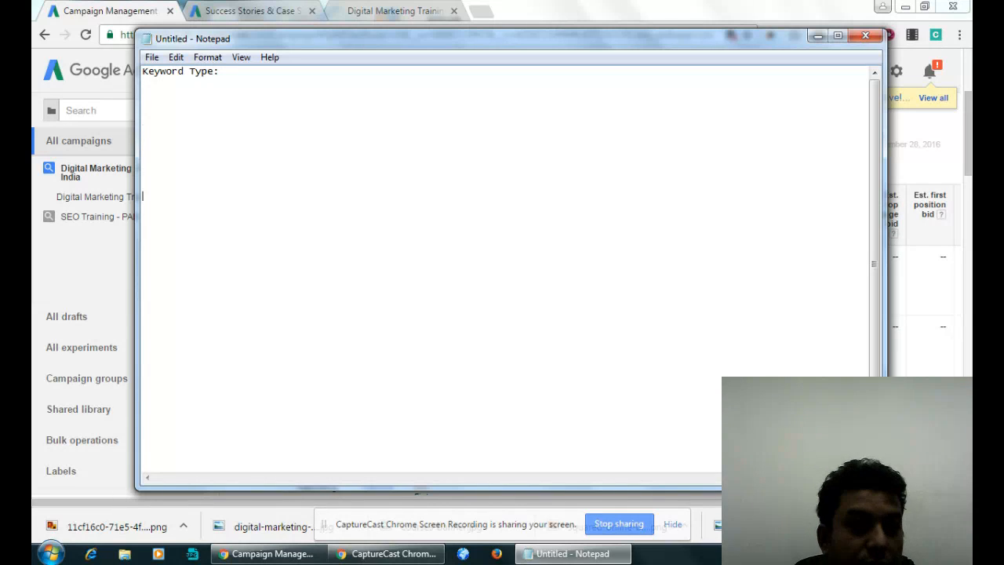
- List "Broad MAtch" and "Phrase match" under the Keyword Type heading, with empty lines between them
{"action": "left_click", "coordinate": [166, 98]}
{"action": "type", "text": "B"}
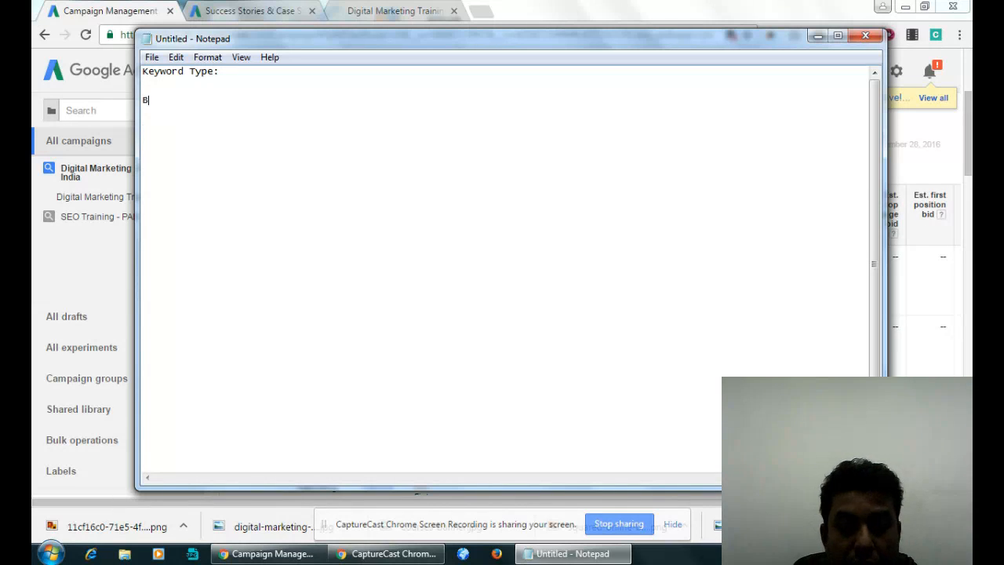
{"action": "type", "text": "road MAtch"}
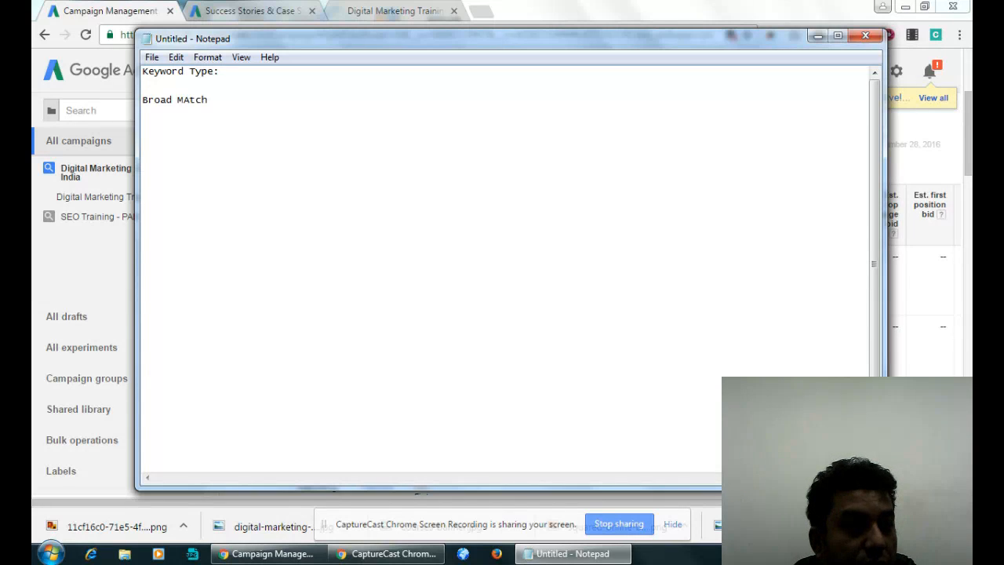
{"action": "key", "text": "Return"}
{"action": "key", "text": "Return"}
{"action": "key", "text": "Return"}
{"action": "key", "text": "Return"}
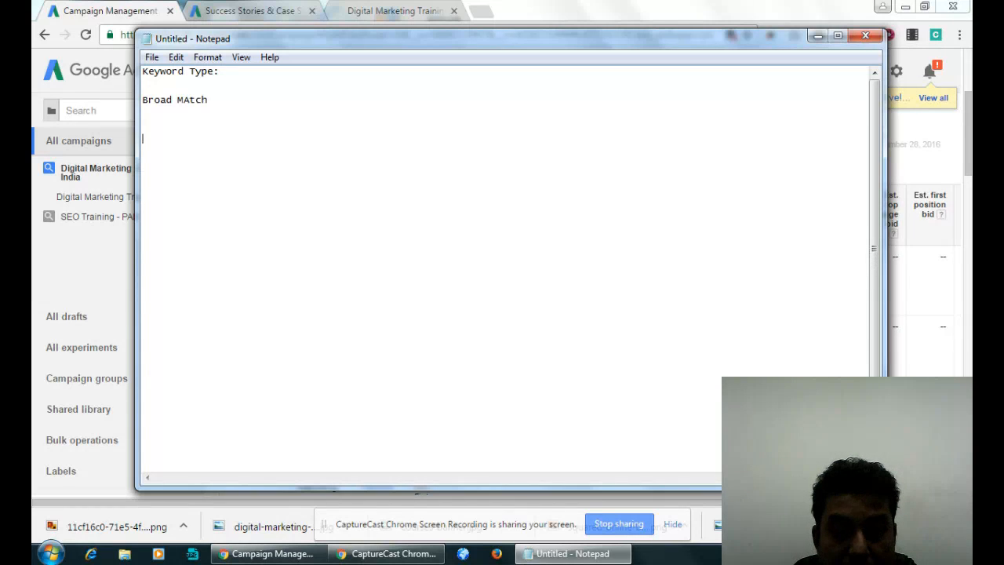
{"action": "type", "text": "Phras"}
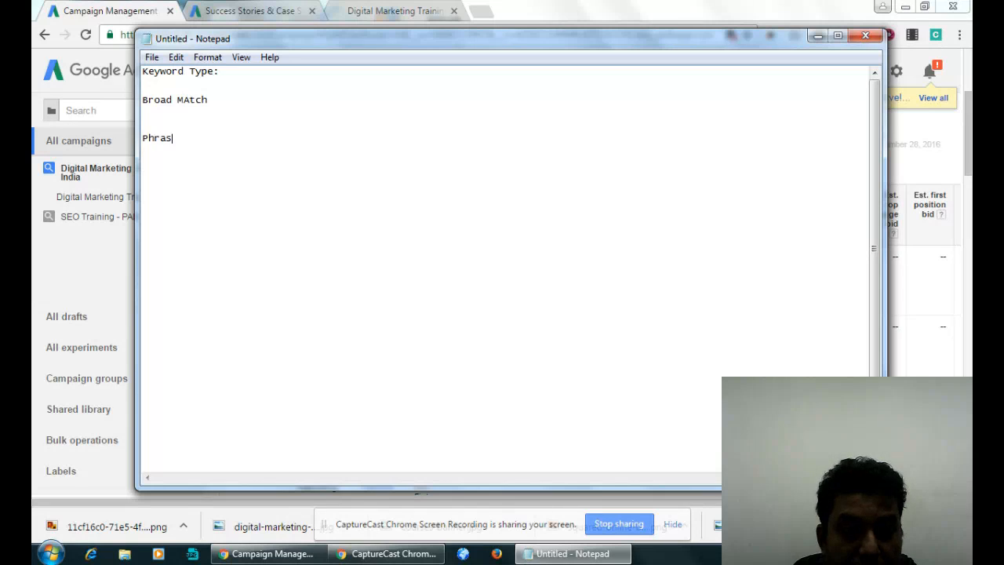
{"action": "type", "text": "e match"}
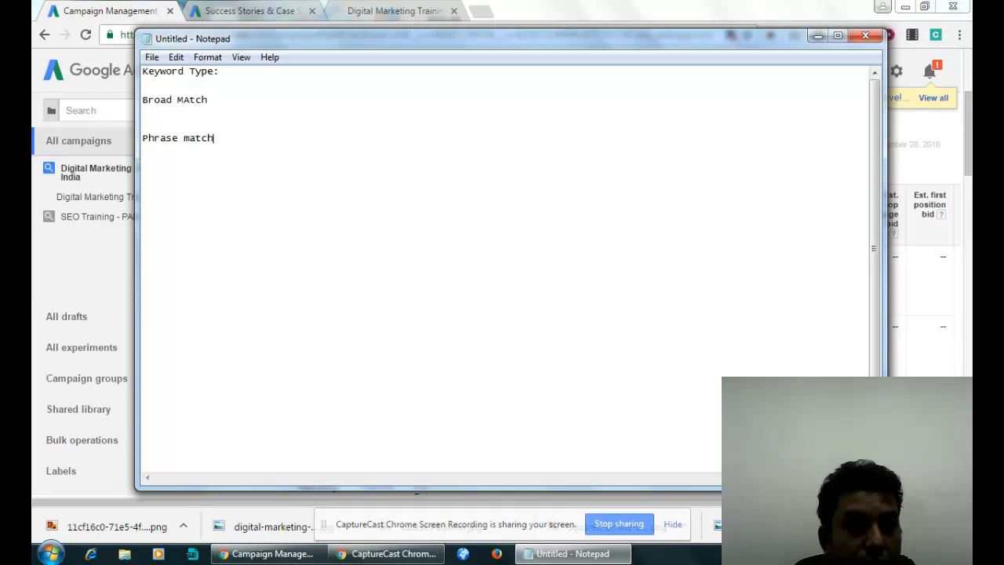
- Add "Exact Match" and "negative Match" below the phrase match entry, with empty lines separating the entries
{"action": "key", "text": "Return"}
{"action": "key", "text": "Return"}
{"action": "key", "text": "Return"}
{"action": "key", "text": "Return"}
{"action": "key", "text": "Return"}
{"action": "type", "text": "Exa"}
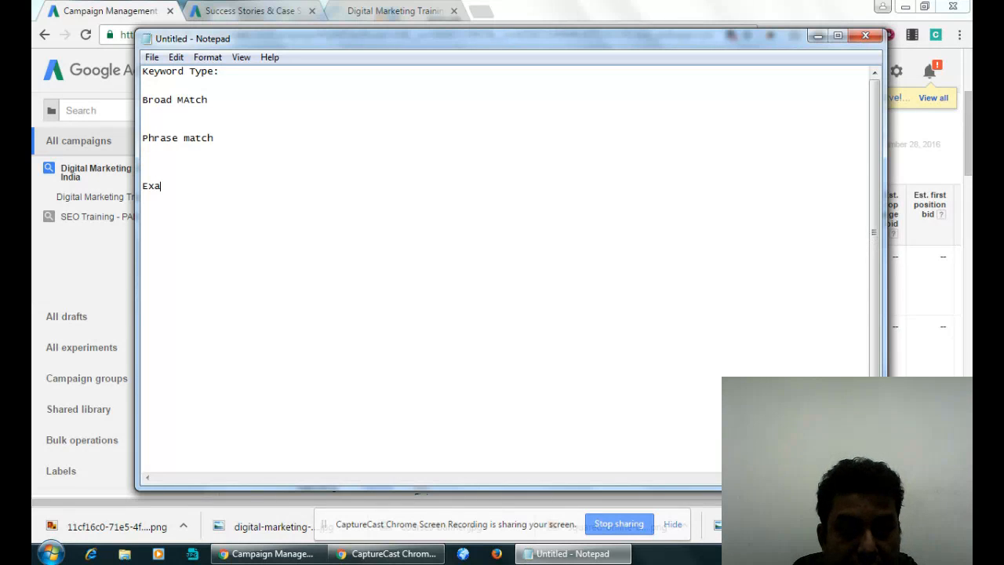
{"action": "type", "text": "ct Match"}
{"action": "key", "text": "Return"}
{"action": "key", "text": "Return"}
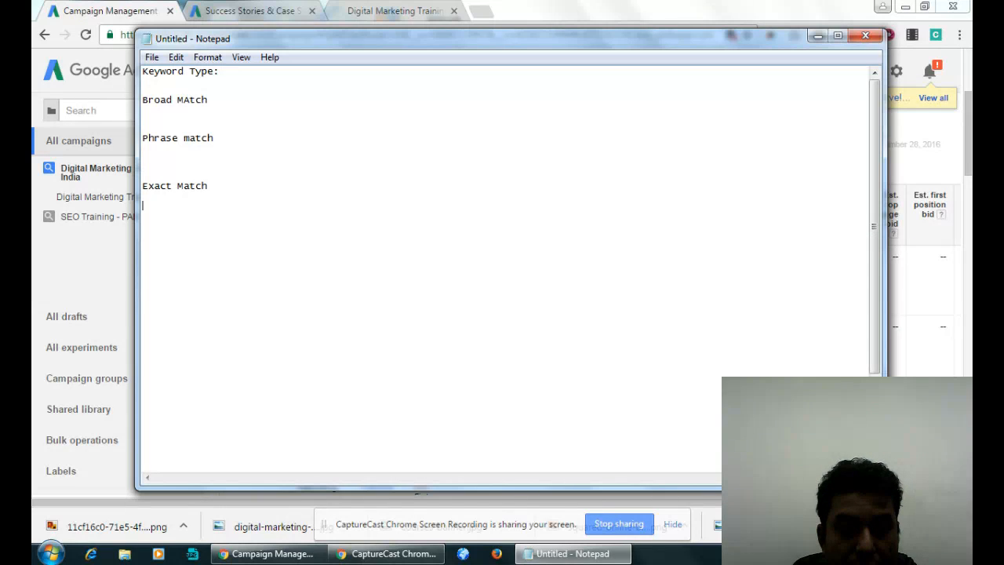
{"action": "type", "text": "negative Match"}
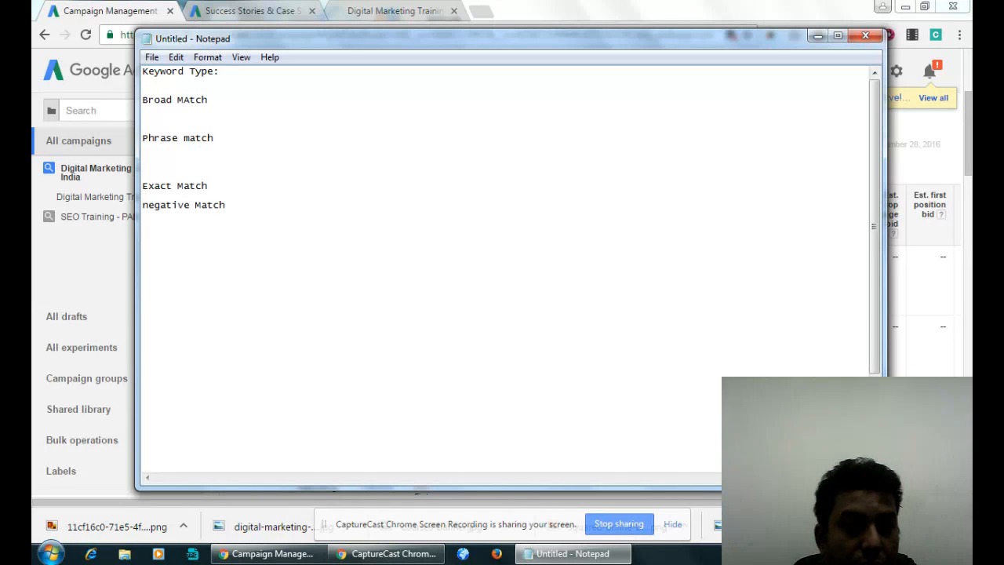
{"action": "left_click", "coordinate": [235, 186]}
{"action": "key", "text": "Return"}
{"action": "key", "text": "Return"}
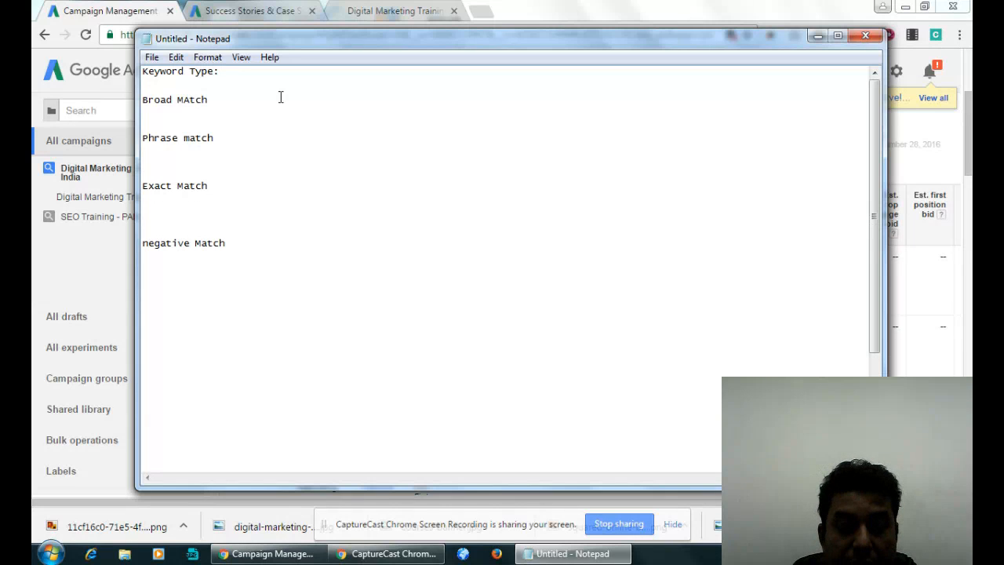
- Write the example keyword "Digital Marketing Training" under the broad match entry and set it off with empty lines above and below
{"action": "type", "text": "Digital Marketin"}
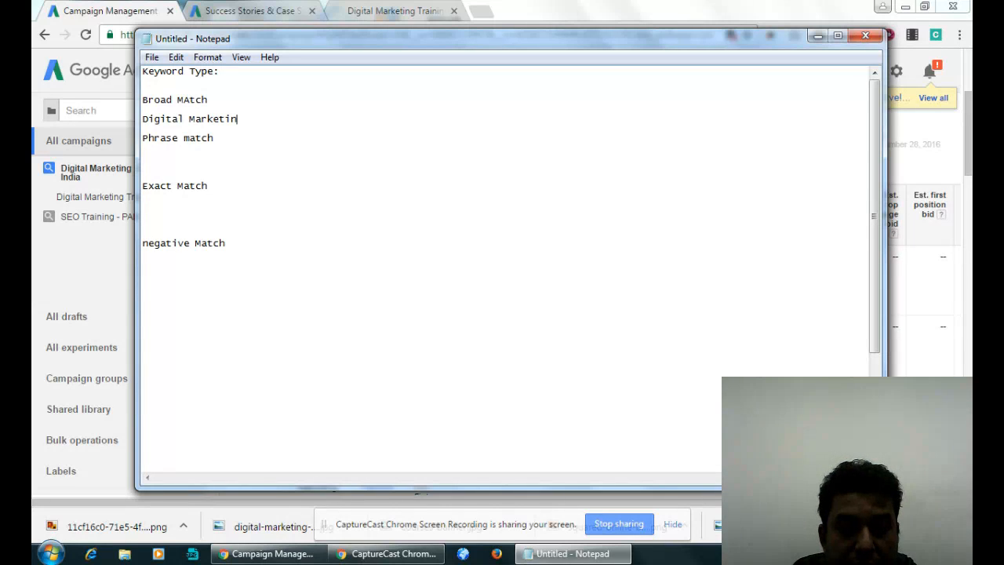
{"action": "type", "text": "g Training"}
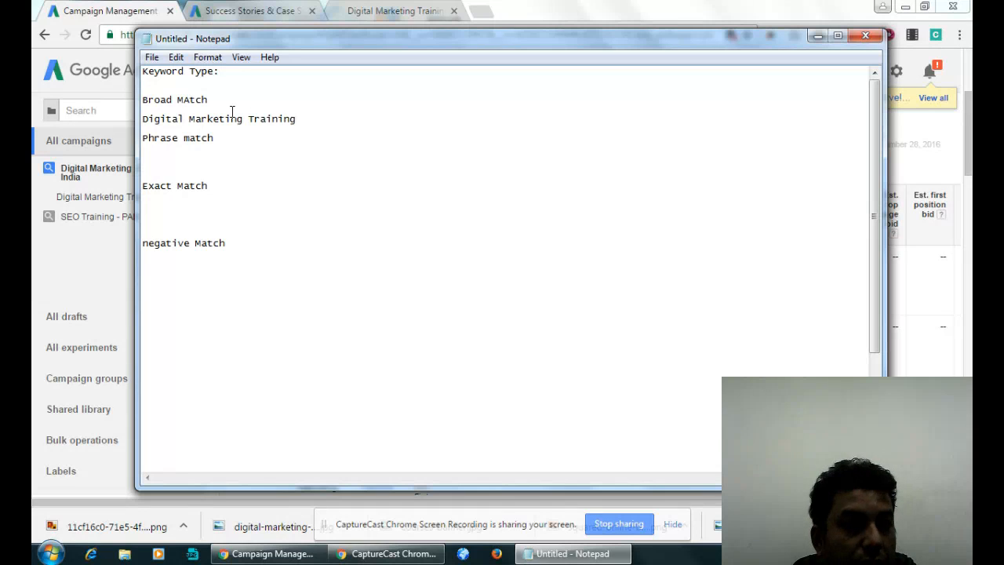
{"action": "key", "text": "Return"}
{"action": "key", "text": "Up"}
{"action": "key", "text": "Return"}
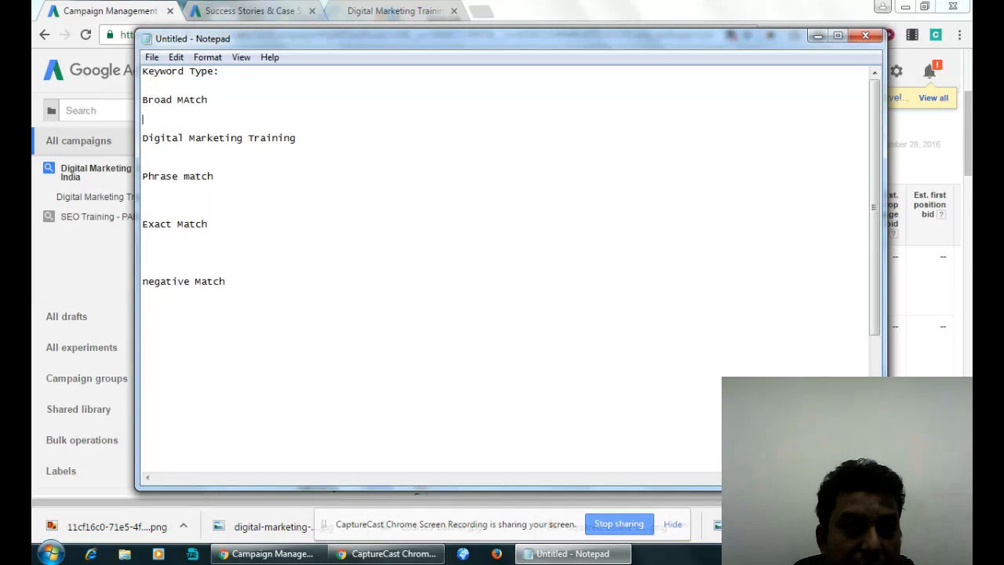
- Add three empty lines below the broad match example keyword
{"action": "left_click", "coordinate": [320, 142]}
{"action": "key", "text": "Return"}
{"action": "key", "text": "Return"}
{"action": "key", "text": "Return"}
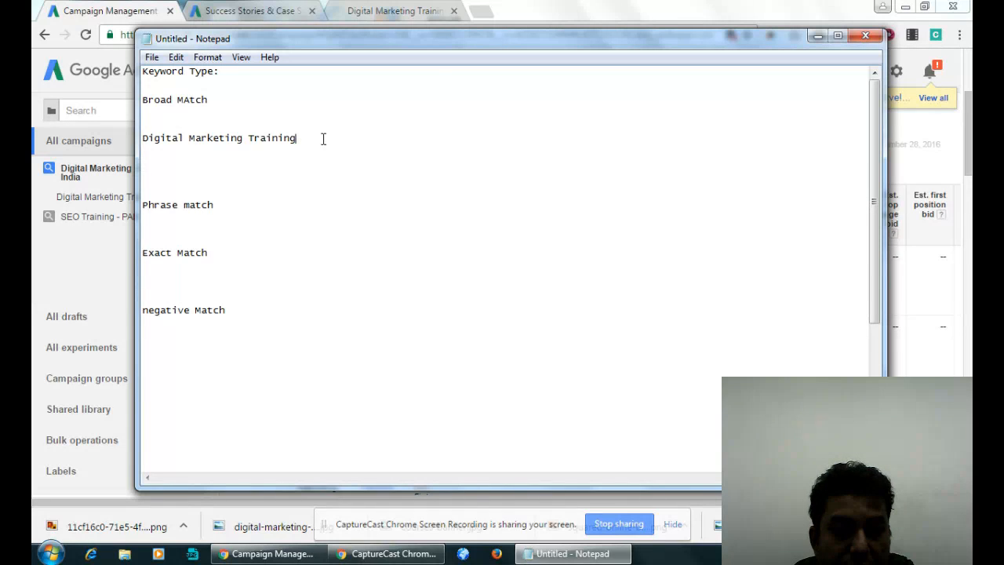
- Copy the broad match example keyword under the Phrase match heading, enclosed in double quotation marks
{"action": "left_click_drag", "start_coordinate": [322, 139], "coordinate": [131, 144]}
{"action": "key", "text": "ctrl+c"}
{"action": "left_click", "coordinate": [173, 223]}
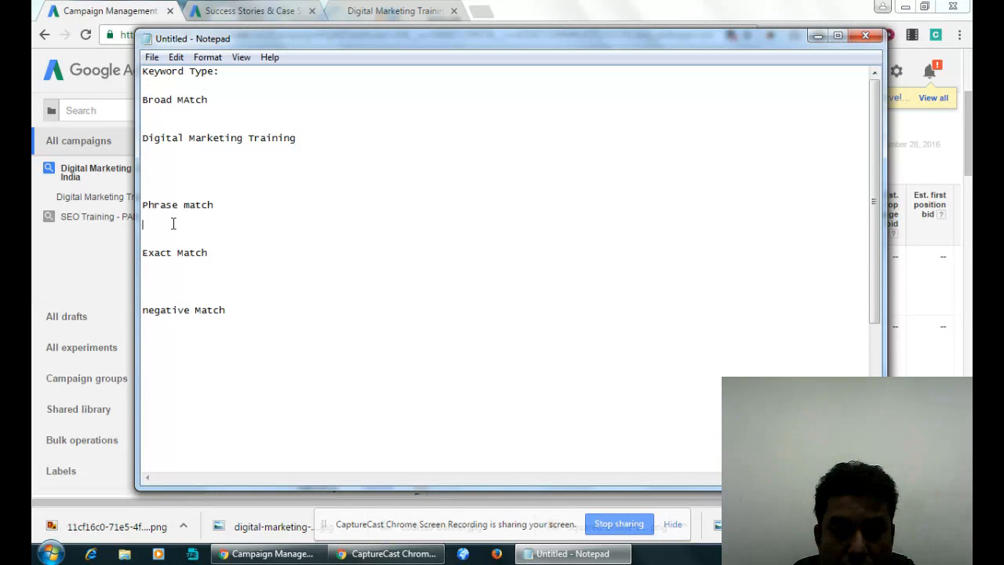
{"action": "type", "text": "\""}
{"action": "key", "text": "ctrl+v"}
{"action": "type", "text": "\""}
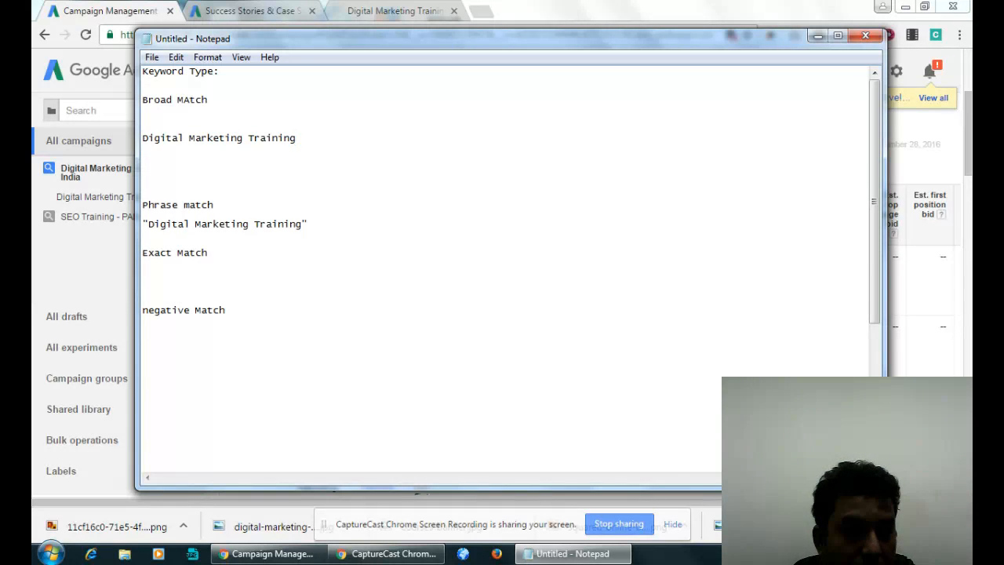
- Add the copied keyword "Digital Marketing Training" under the Exact Match heading, enclosed in square brackets
{"action": "left_click", "coordinate": [179, 274]}
{"action": "type", "text": "["}
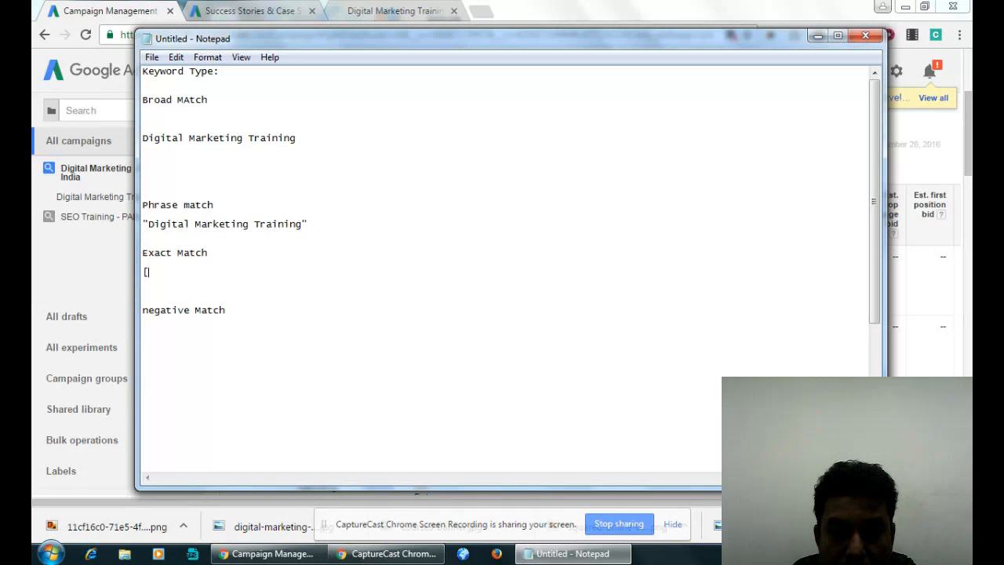
{"action": "key", "text": "ctrl+v"}
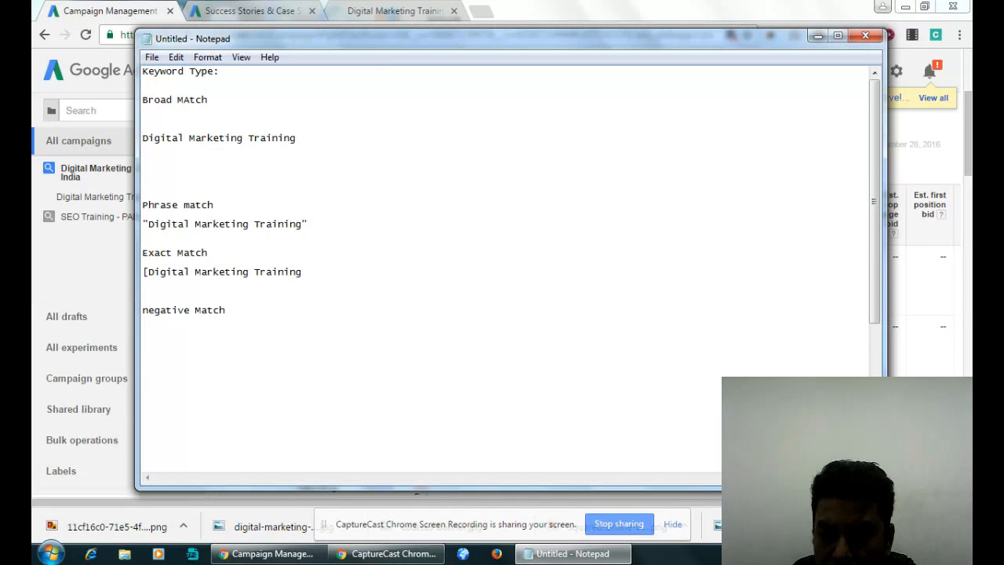
{"action": "type", "text": "]"}
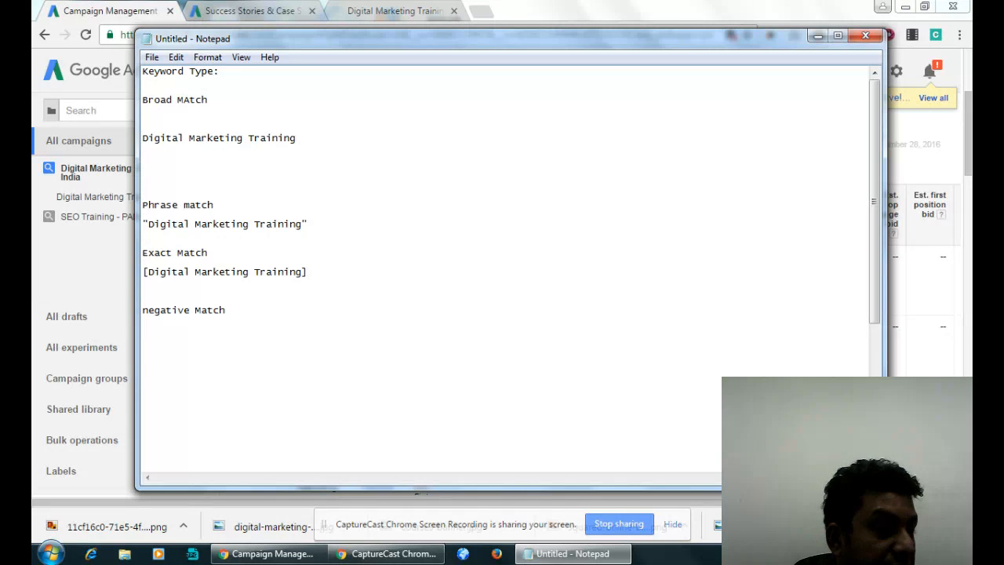
- Paste the keyword "Digital Marketing Training" under the negative Match heading and prefix it with a minus sign
{"action": "left_click", "coordinate": [164, 350]}
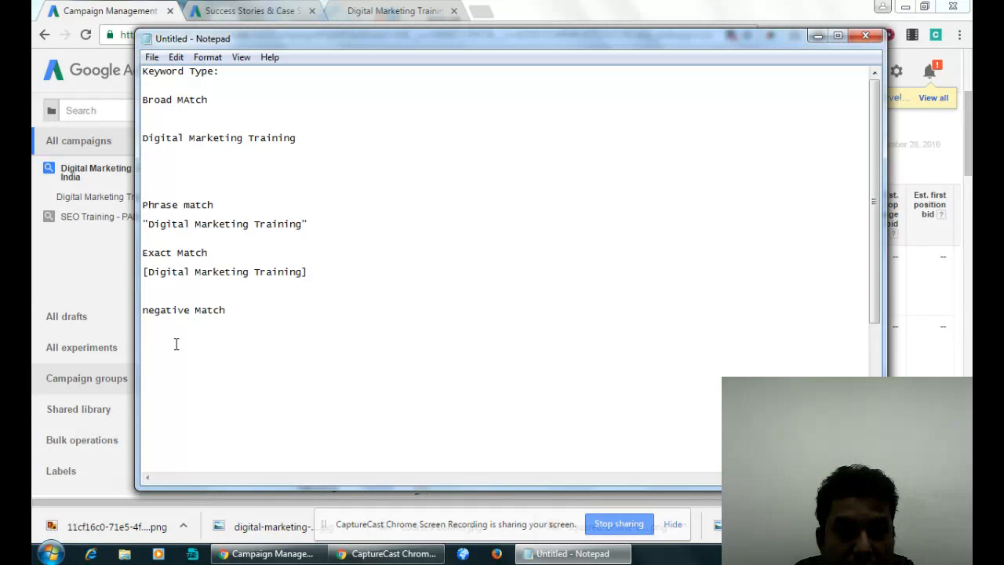
{"action": "key", "text": "ctrl+v"}
{"action": "double_click", "coordinate": [145, 350]}
{"action": "left_click", "coordinate": [148, 352]}
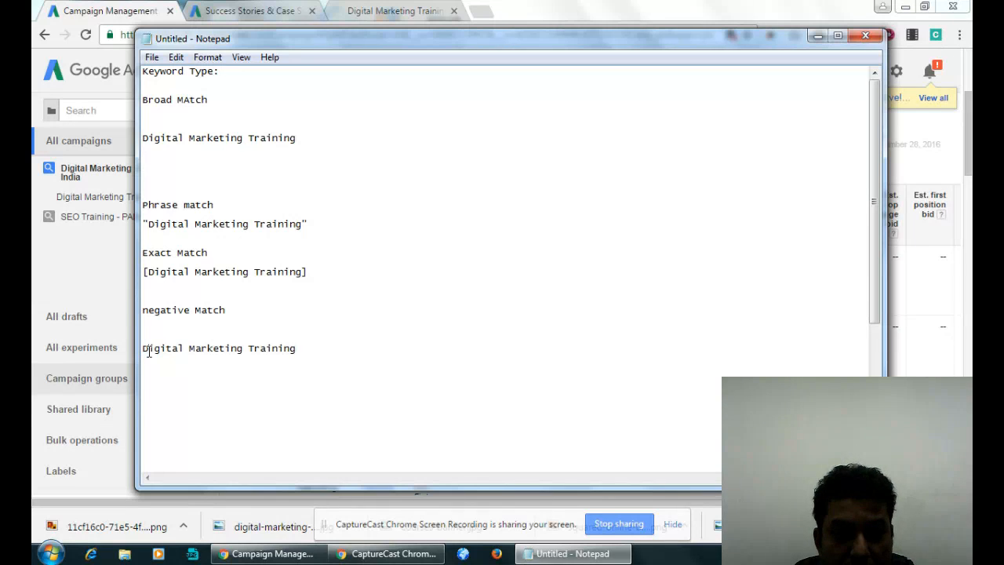
{"action": "type", "text": "-"}
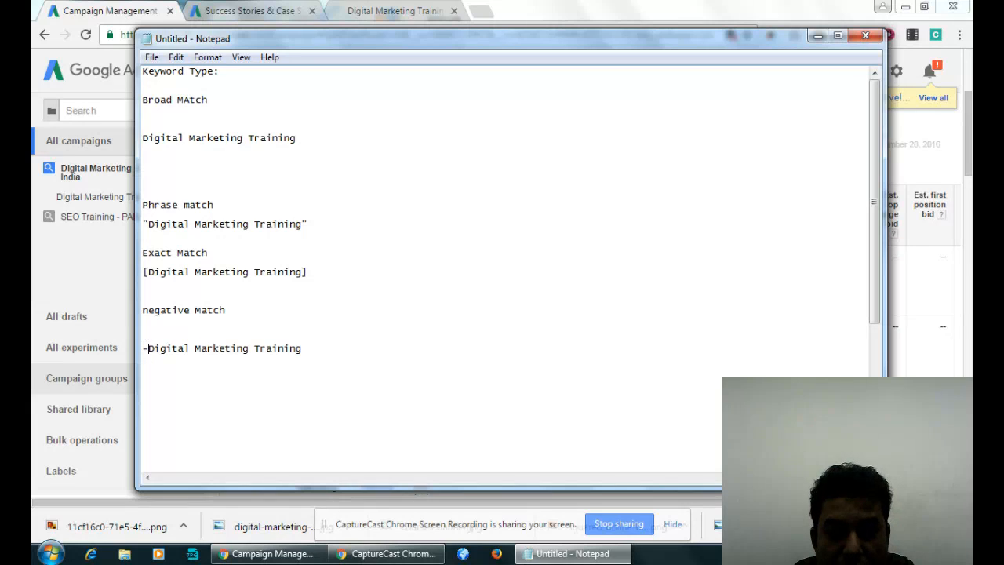
- Split the negative match example into one word per line, with a minus sign before "Marketing" and "Training"
{"action": "left_click", "coordinate": [194, 349]}
{"action": "key", "text": "Return"}
{"action": "type", "text": "-"}
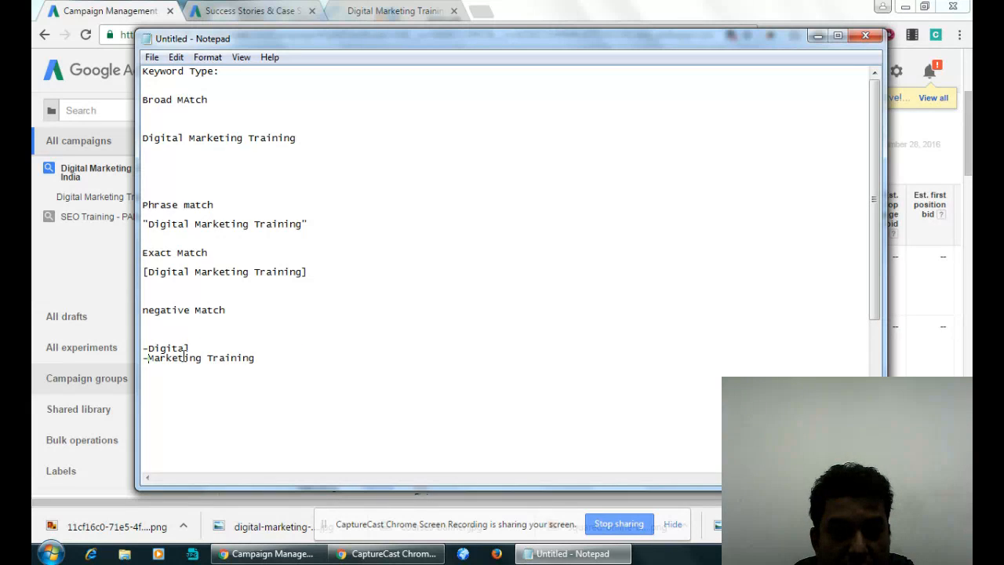
{"action": "left_click", "coordinate": [205, 358]}
{"action": "key", "text": "Return"}
{"action": "type", "text": "-"}
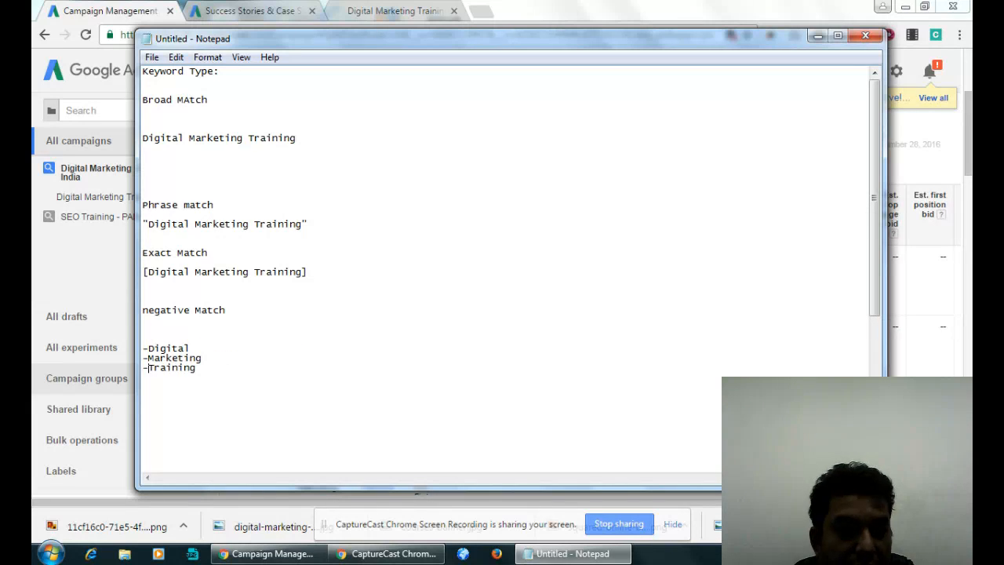
- Delete the minus-prefixed Digital, Marketing and Training lines under the negative Match heading
{"action": "left_click_drag", "start_coordinate": [228, 368], "coordinate": [148, 349]}
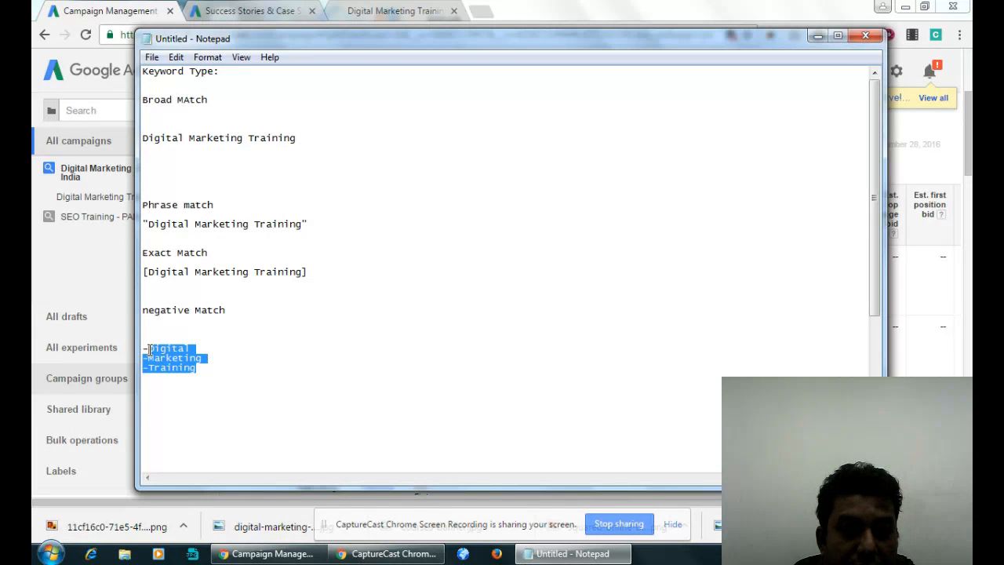
{"action": "key", "text": "BackSpace"}
{"action": "key", "text": "BackSpace"}
{"action": "key", "text": "BackSpace"}
- List "-free", "-book", "-download", "-pdf" and "-videO" on separate lines under the negative Match heading
{"action": "type", "text": "-free "}
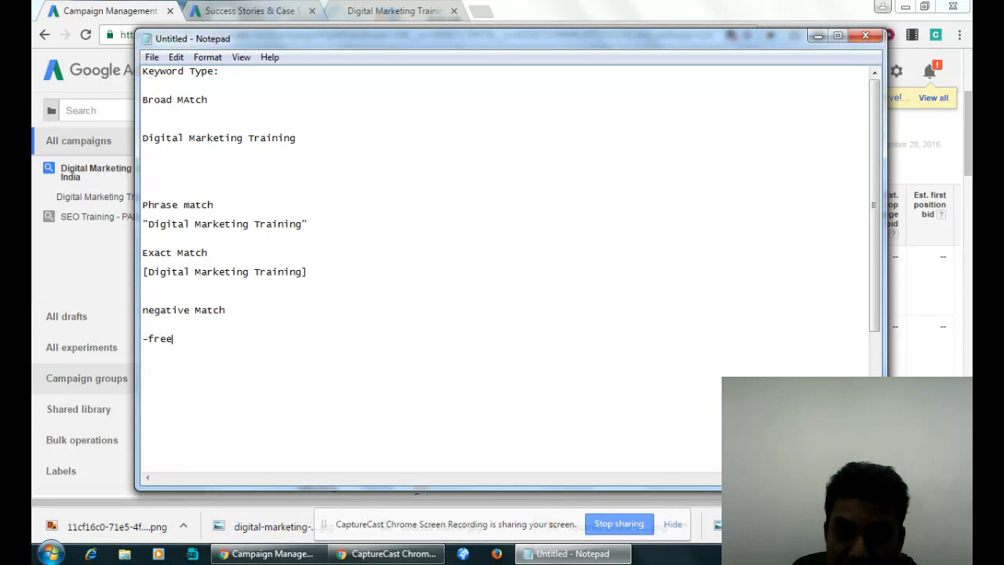
{"action": "type", "text": "-b"}
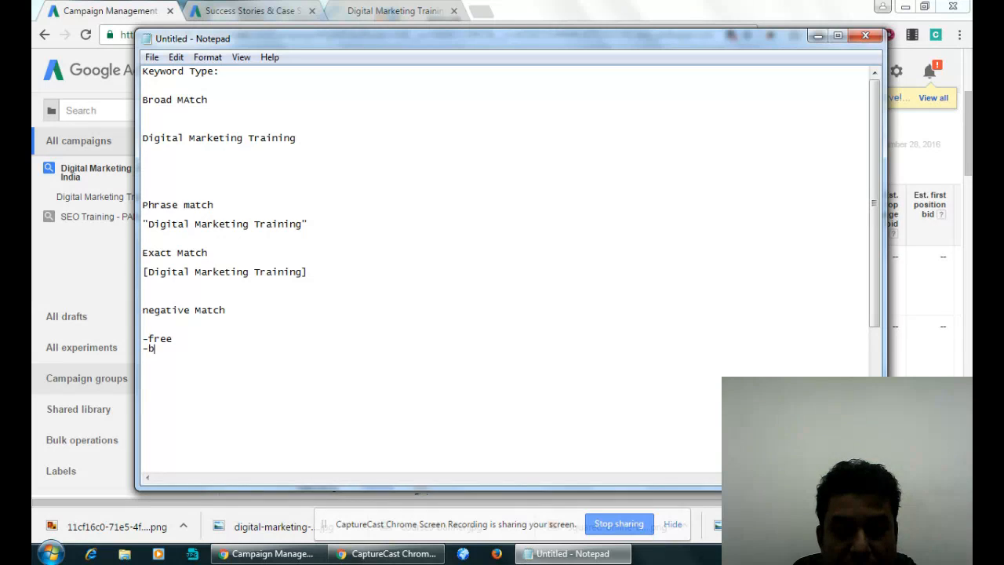
{"action": "type", "text": "ook -"}
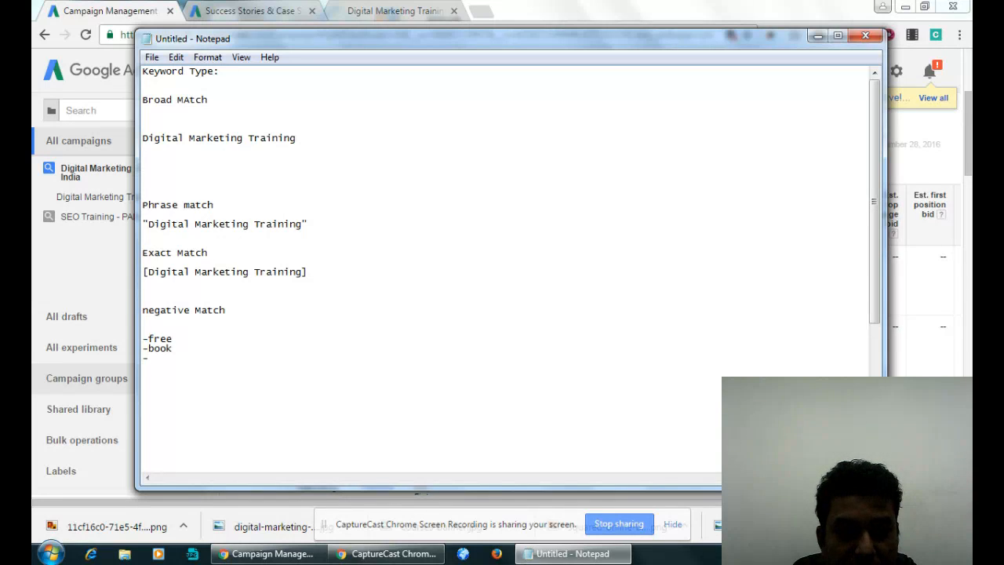
{"action": "type", "text": "download "}
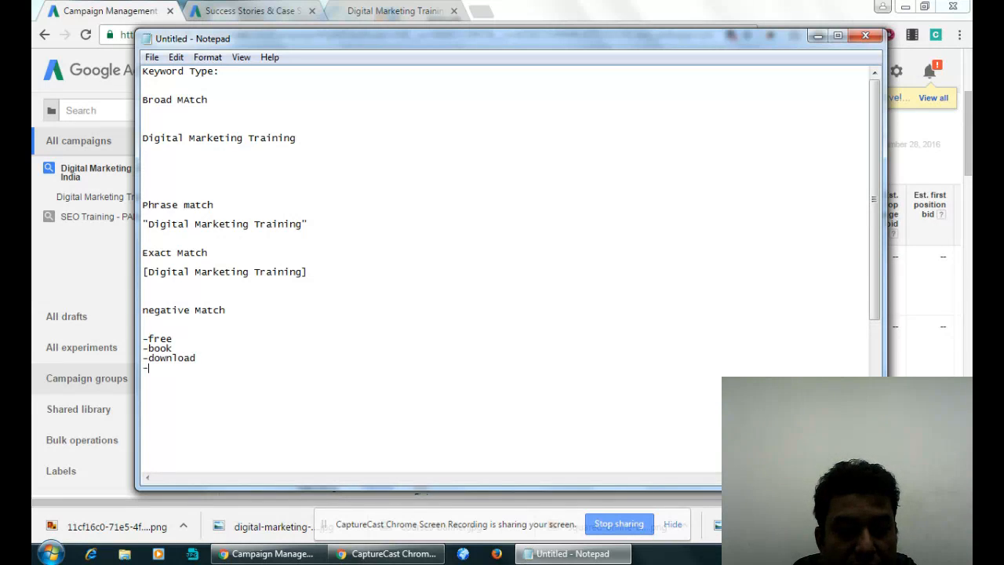
{"action": "type", "text": "-pdf"}
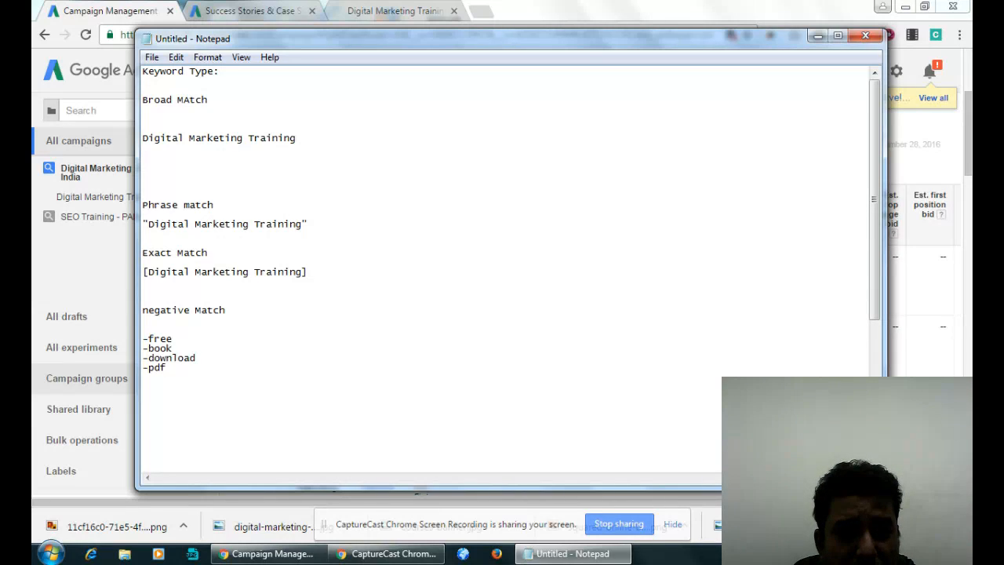
{"action": "key", "text": "Return"}
{"action": "type", "text": "-video"}
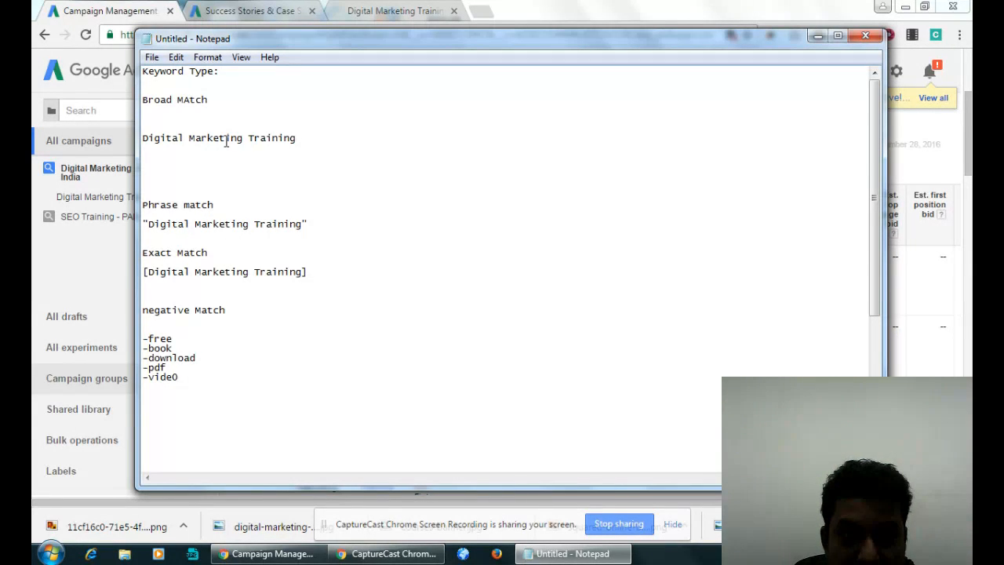
{"action": "left_click", "coordinate": [208, 119]}
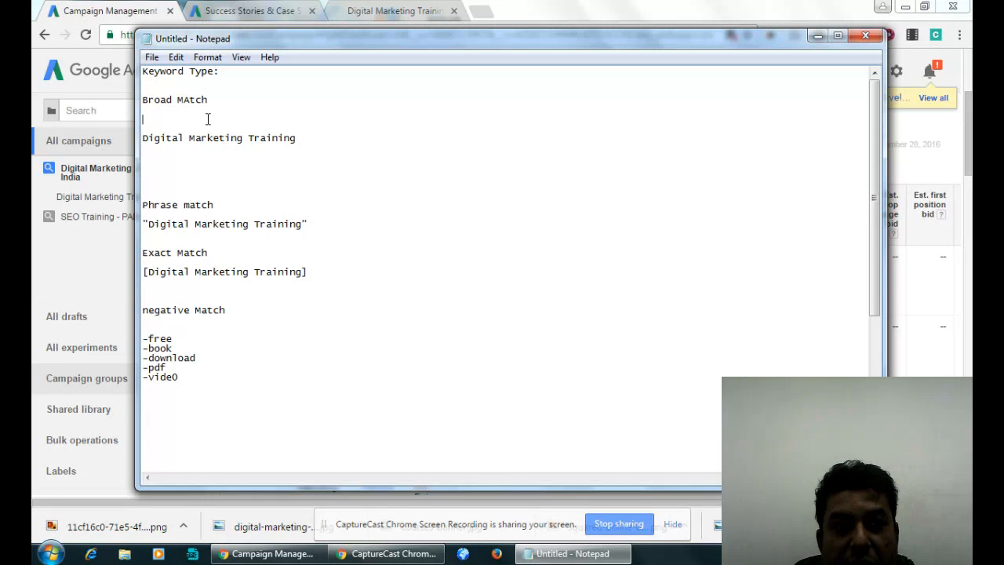
{"action": "left_click", "coordinate": [190, 167]}
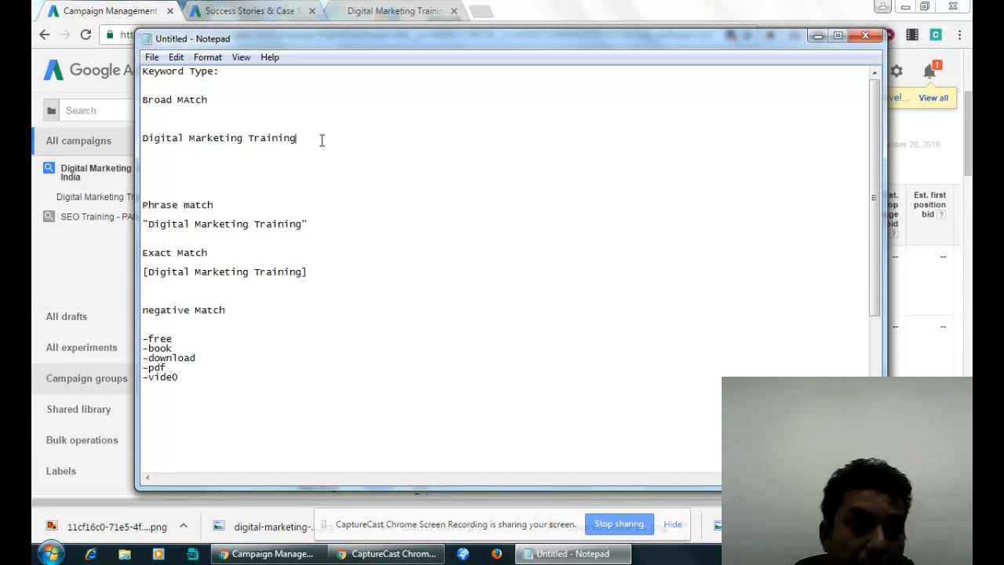
{"action": "left_click", "coordinate": [186, 138]}
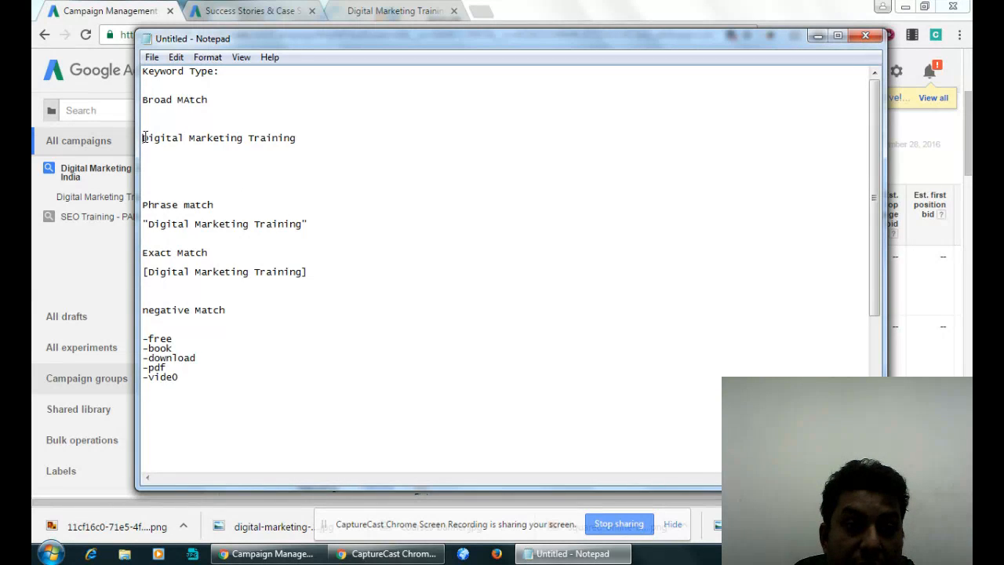
{"action": "left_click", "coordinate": [306, 139]}
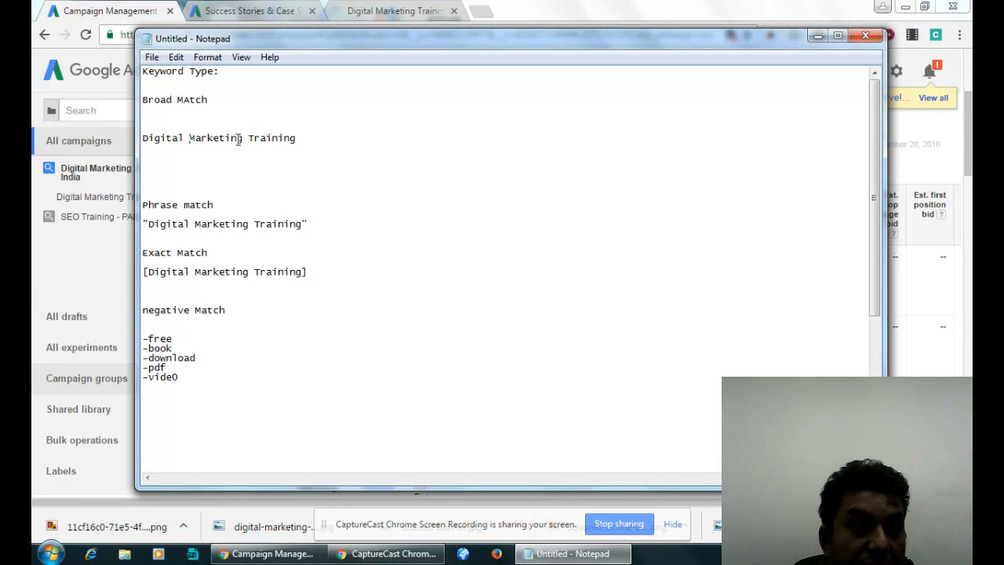
- Write the sample searches "training" and "markeitng training" on separate lines below the broad match keyword
{"action": "left_click", "coordinate": [186, 164]}
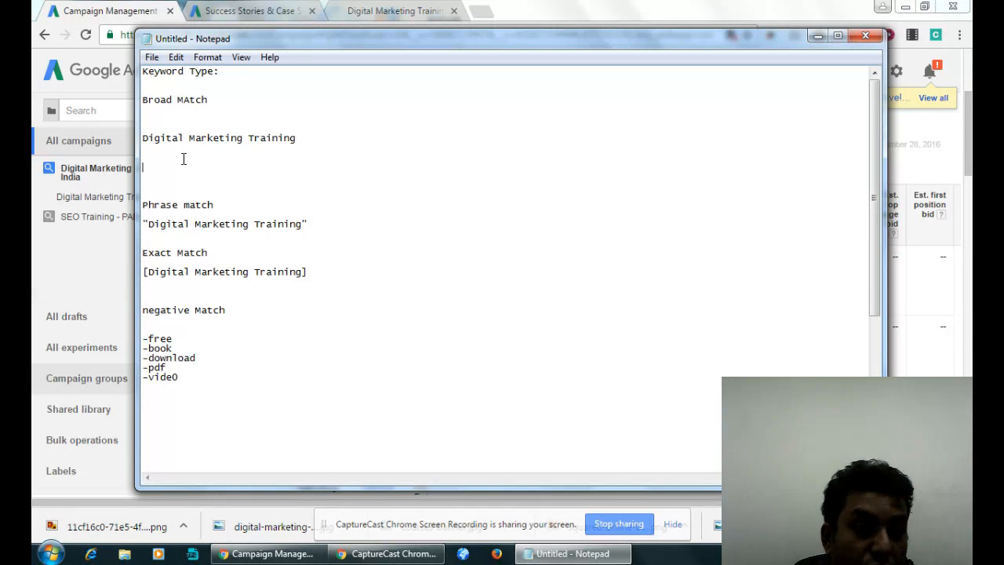
{"action": "type", "text": "train"}
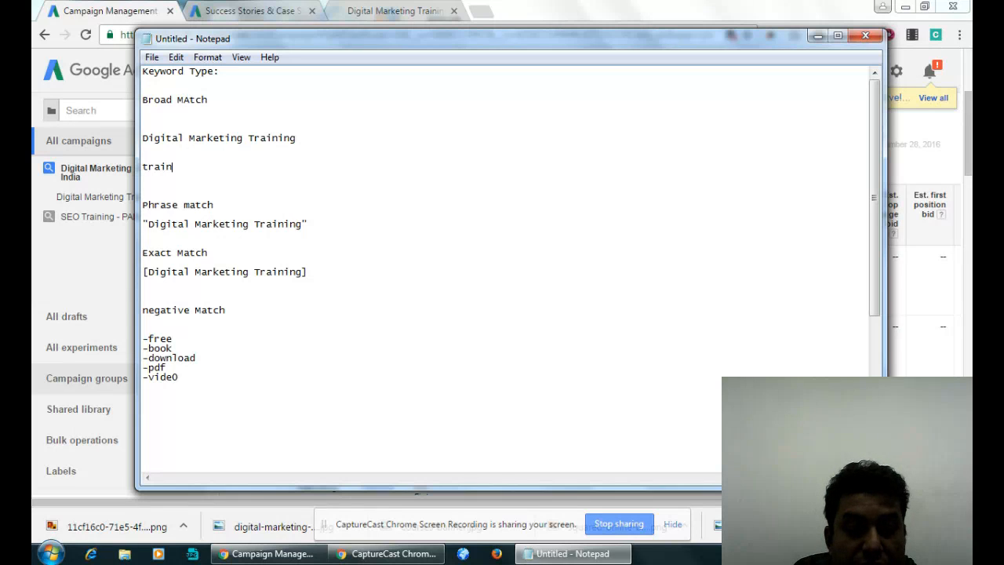
{"action": "type", "text": "ing"}
{"action": "key", "text": "Return"}
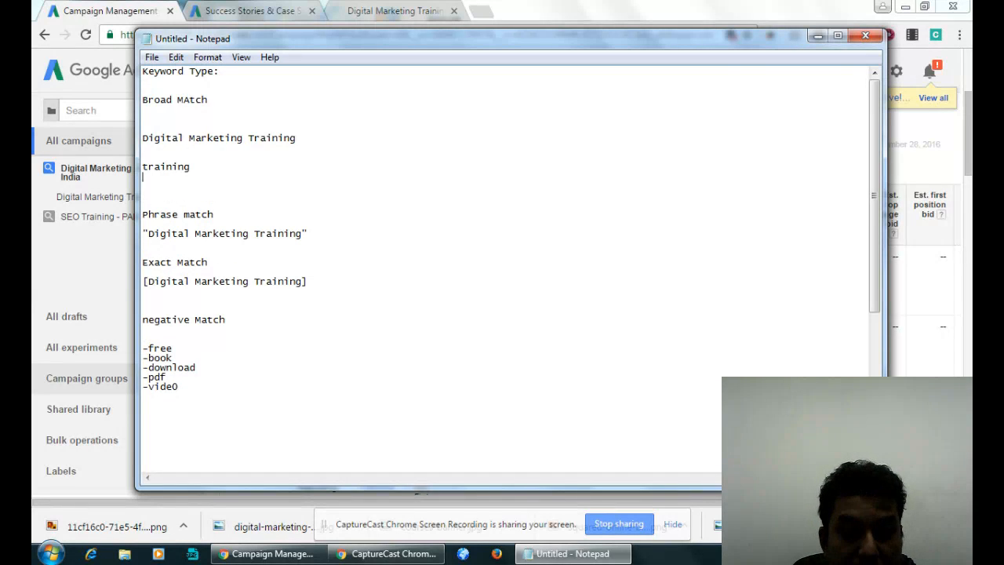
{"action": "type", "text": "markeitng traini"}
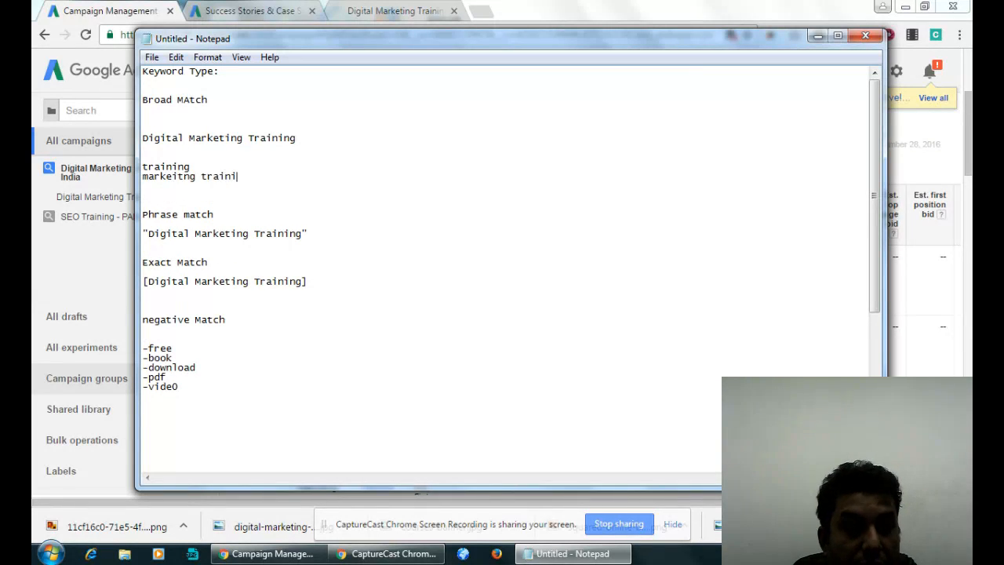
{"action": "type", "text": "ng"}
- Add "digital india" to the broad match searches, followed by an empty line and "gorar dim markeitng"
{"action": "key", "text": "Return"}
{"action": "type", "text": "dihital"}
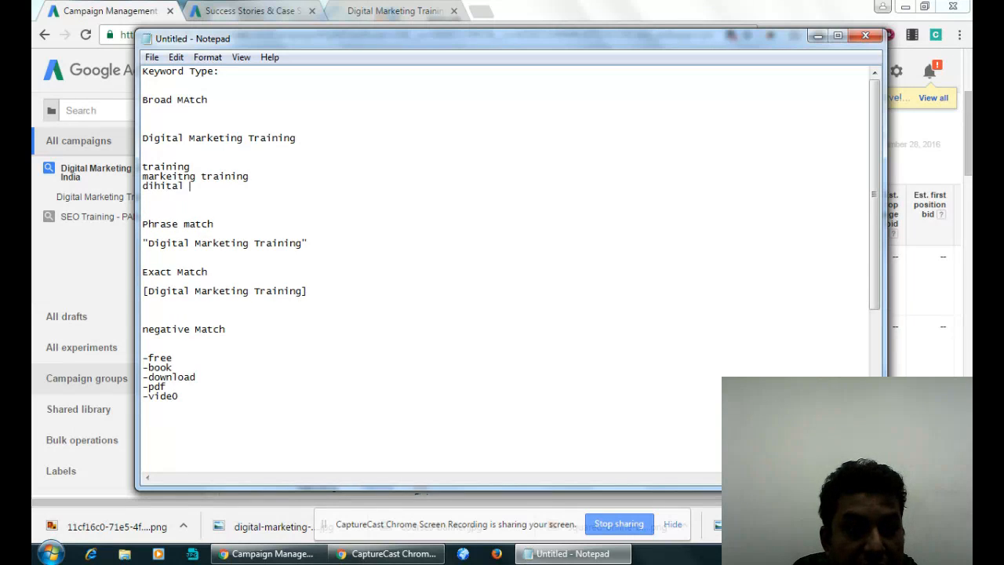
{"action": "key", "text": "BackSpace"}
{"action": "key", "text": "BackSpace"}
{"action": "key", "text": "BackSpace"}
{"action": "key", "text": "BackSpace"}
{"action": "key", "text": "BackSpace"}
{"action": "key", "text": "BackSpace"}
{"action": "type", "text": "gital india"}
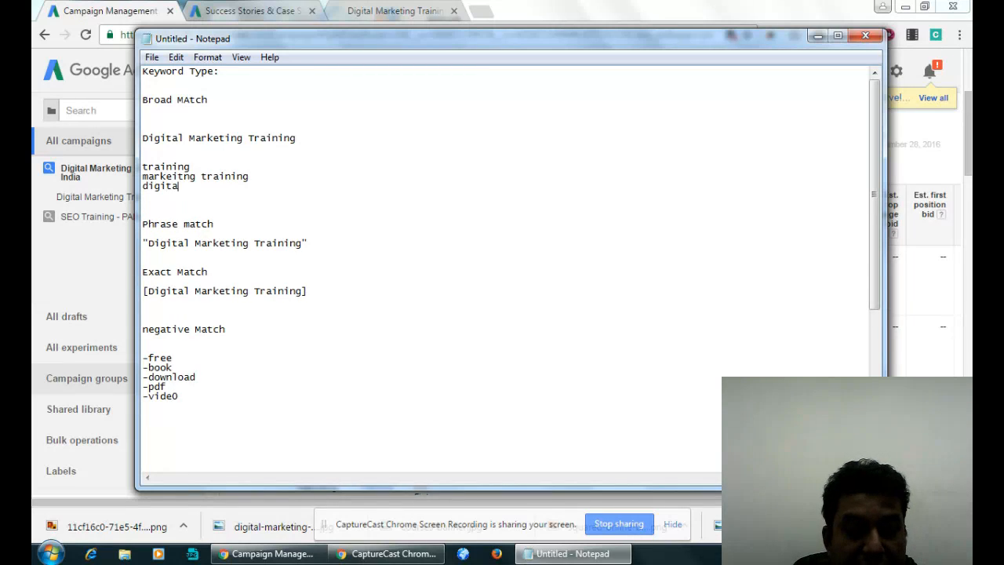
{"action": "key", "text": "Return"}
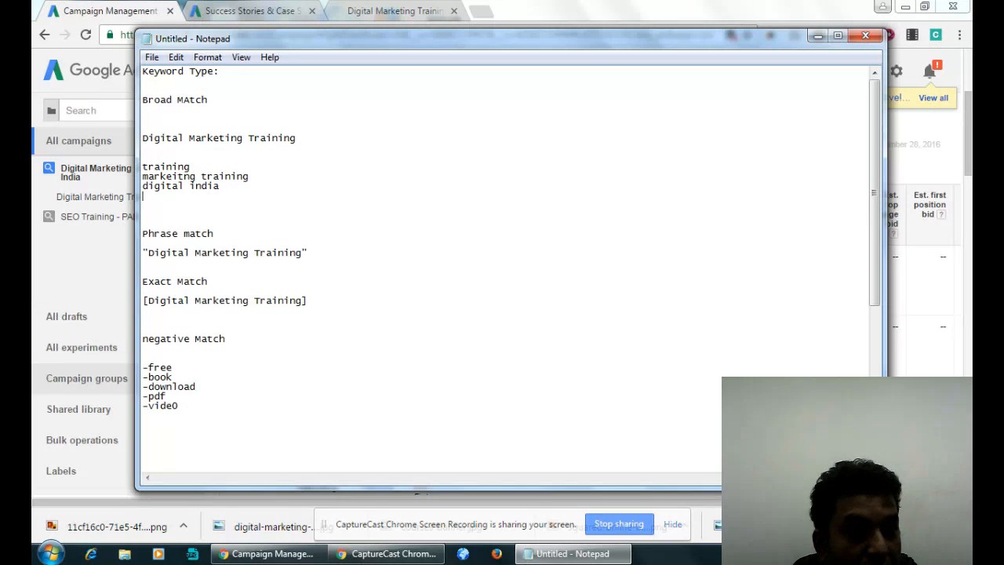
{"action": "key", "text": "Return"}
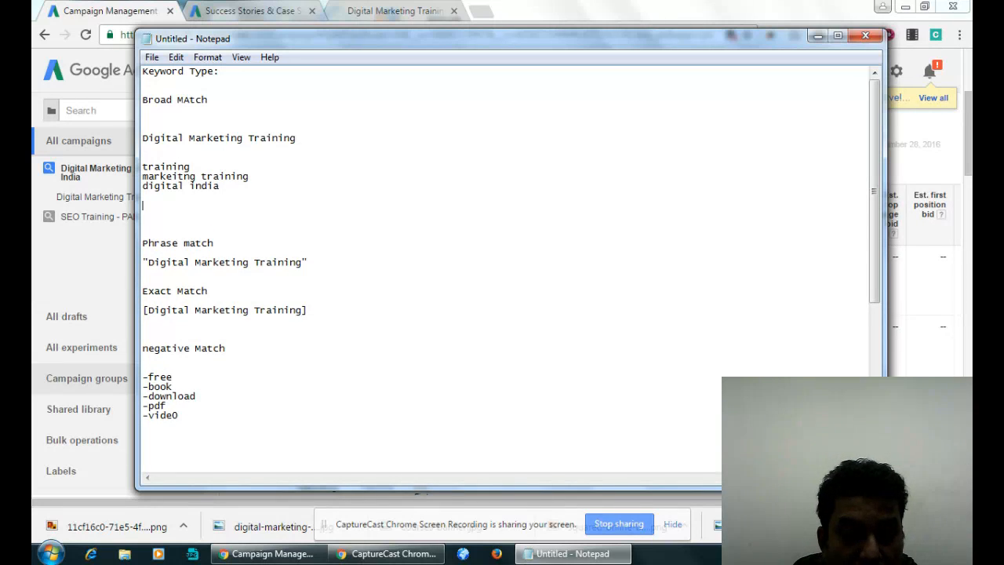
{"action": "type", "text": "go"}
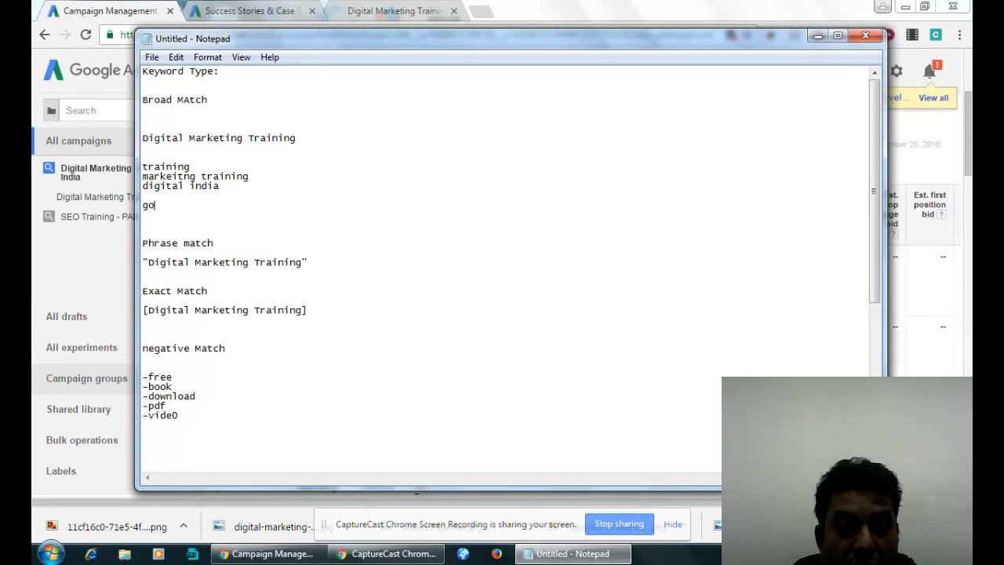
{"action": "type", "text": "rar dim markeitng"}
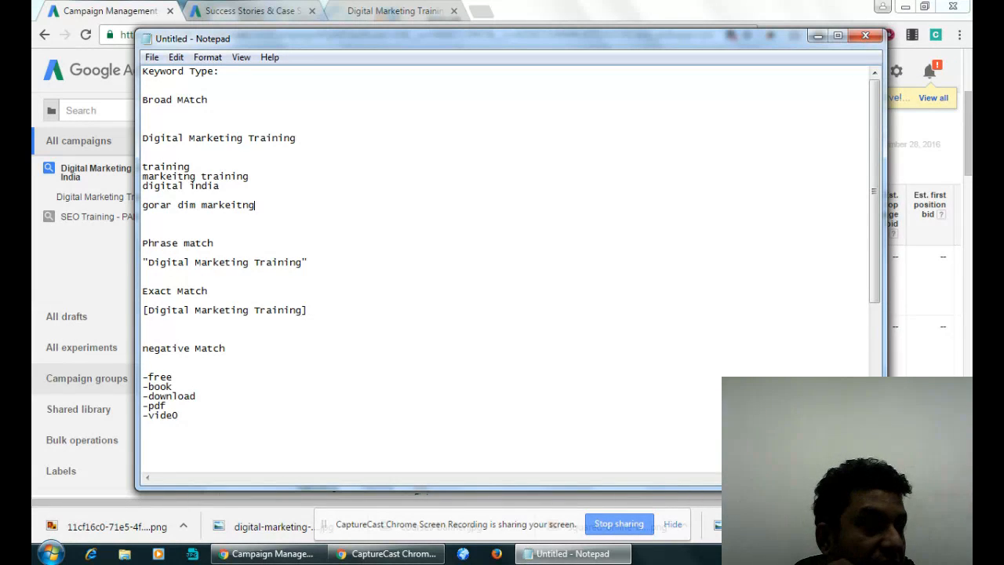
- Add an empty line below the Phrase match heading and place the arrow "<-----" before the quoted keyword
{"action": "left_click", "coordinate": [219, 246]}
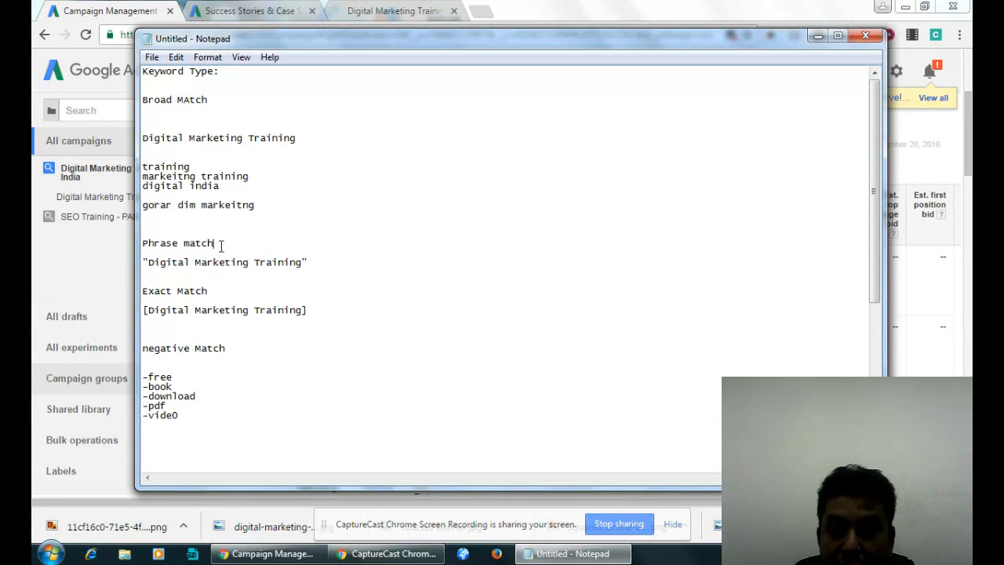
{"action": "key", "text": "Return"}
{"action": "left_click", "coordinate": [142, 272]}
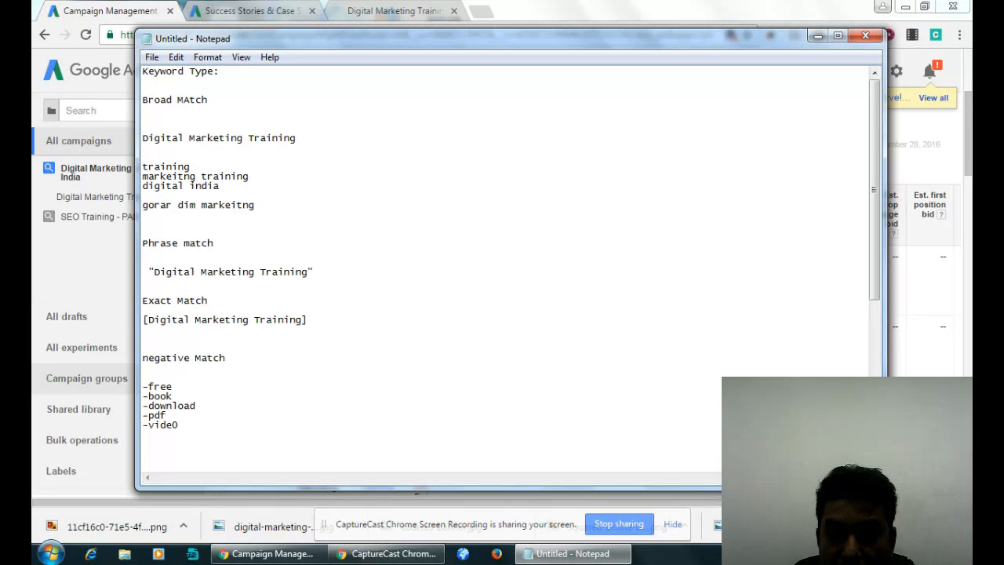
{"action": "type", "text": "<-----"}
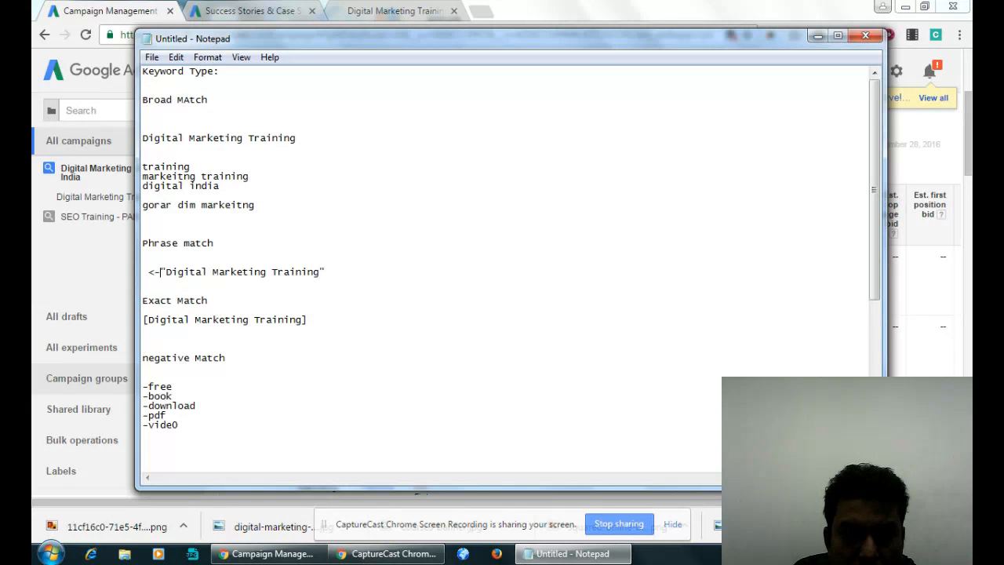
- Add the arrow "----->>" after the quoted keyword "Digital Marketing Training" under the Phrase match heading
{"action": "left_click", "coordinate": [378, 269]}
{"action": "type", "text": "----->>"}
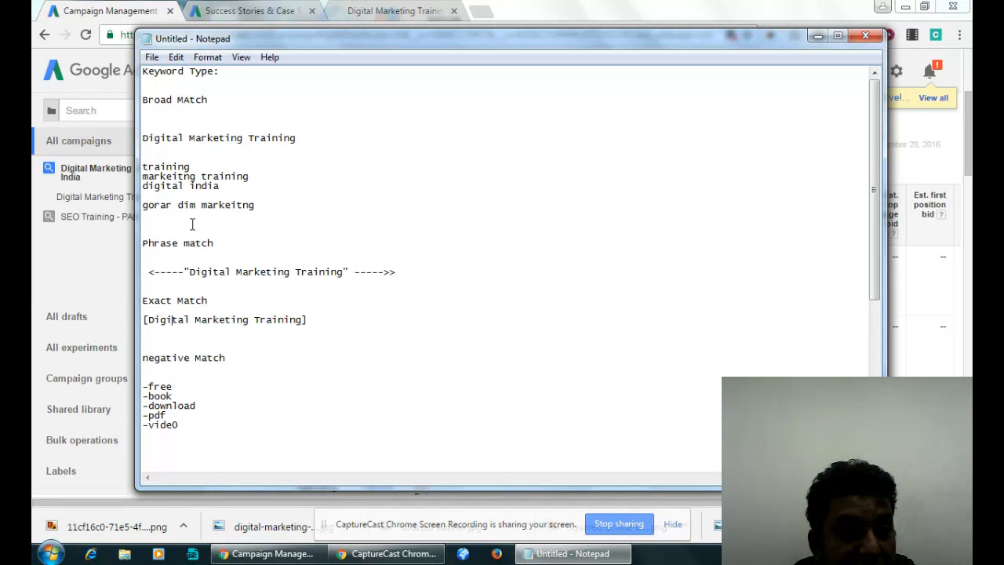
{"action": "left_click_drag", "start_coordinate": [191, 273], "coordinate": [354, 270]}
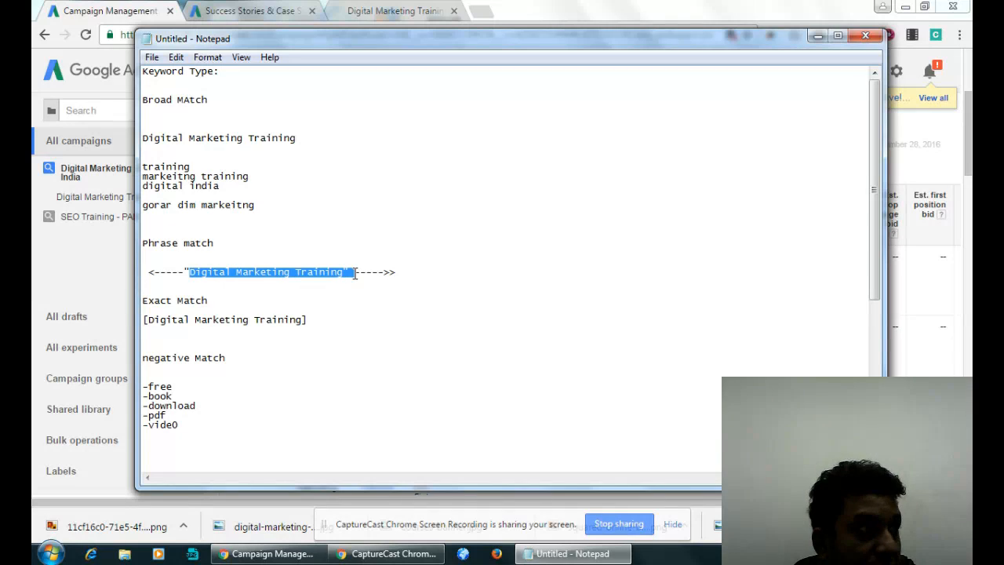
{"action": "left_click", "coordinate": [179, 273]}
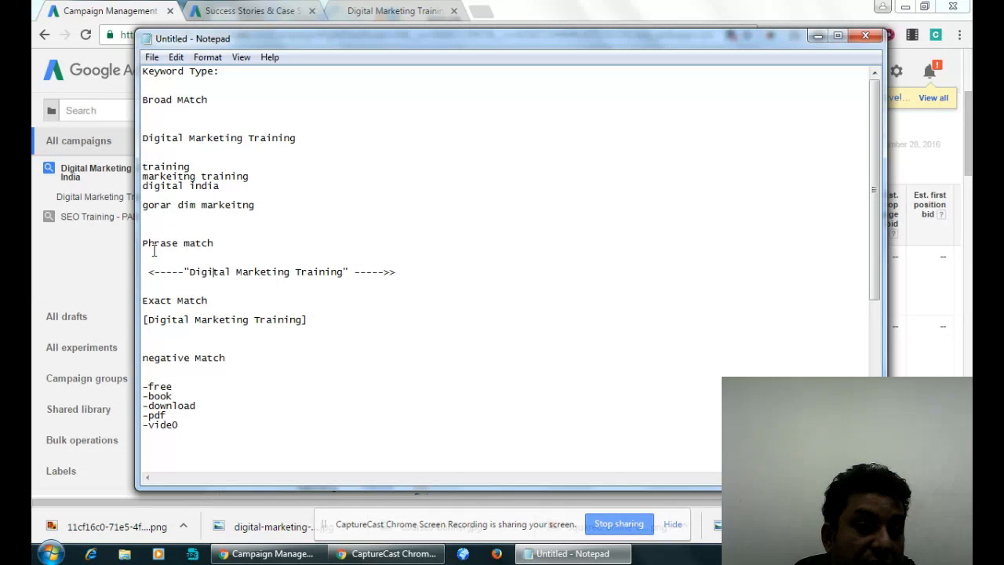
- Copy the Phrase match heading below the negative keyword examples and extend it to read "Phrase match + Negative match"
{"action": "left_click_drag", "start_coordinate": [143, 243], "coordinate": [252, 311]}
{"action": "left_click", "coordinate": [176, 415]}
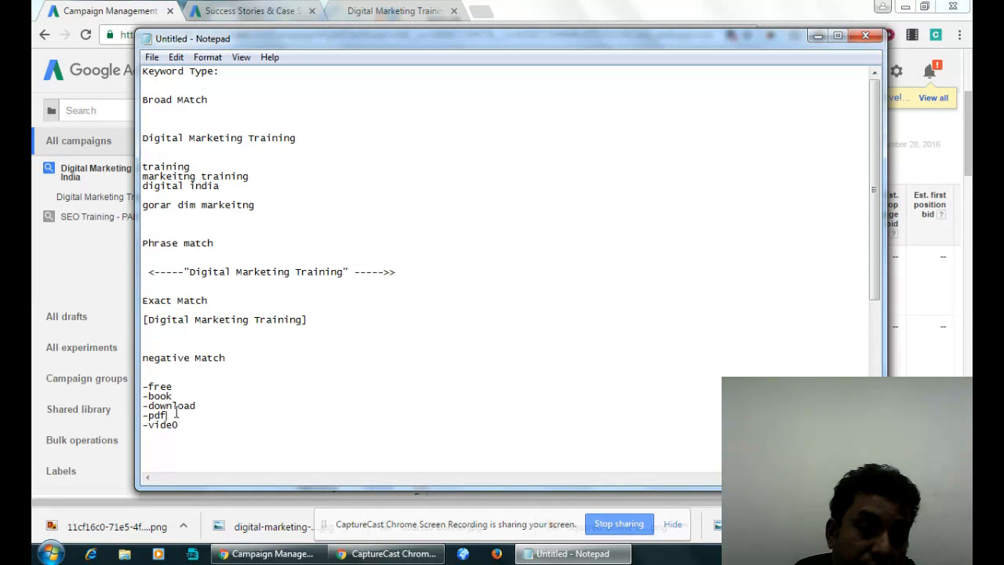
{"action": "left_click_drag", "start_coordinate": [216, 246], "coordinate": [143, 243]}
{"action": "key", "text": "ctrl+c"}
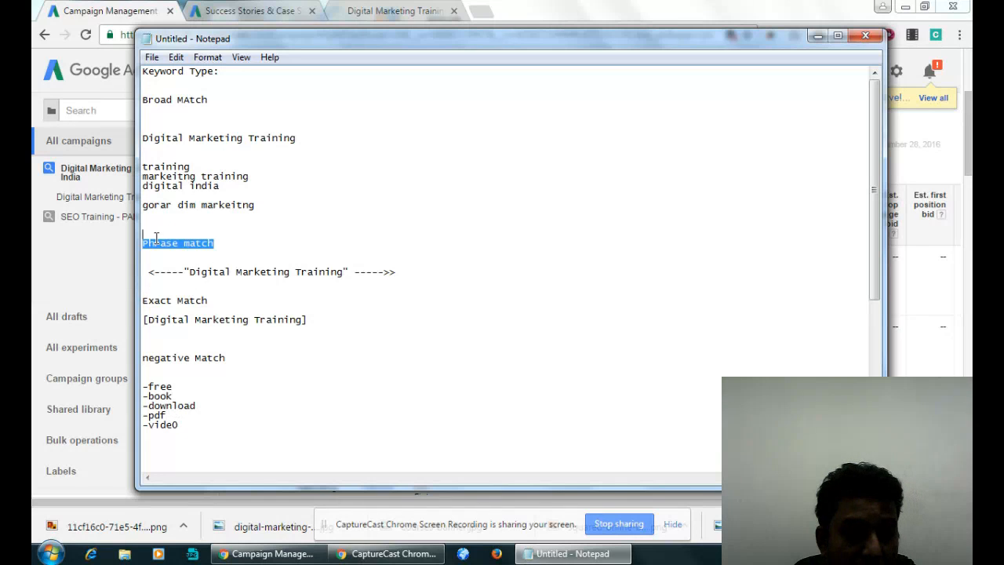
{"action": "scroll", "coordinate": [229, 385], "scroll_direction": "down", "scroll_amount": 5}
{"action": "left_click", "coordinate": [171, 321]}
{"action": "key", "text": "ctrl+v"}
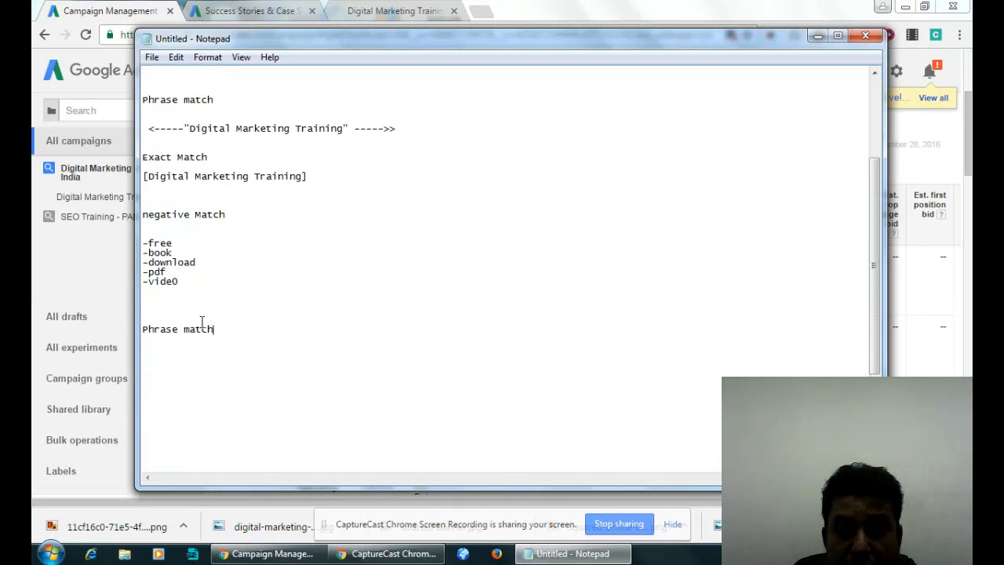
{"action": "type", "text": "+Negative"}
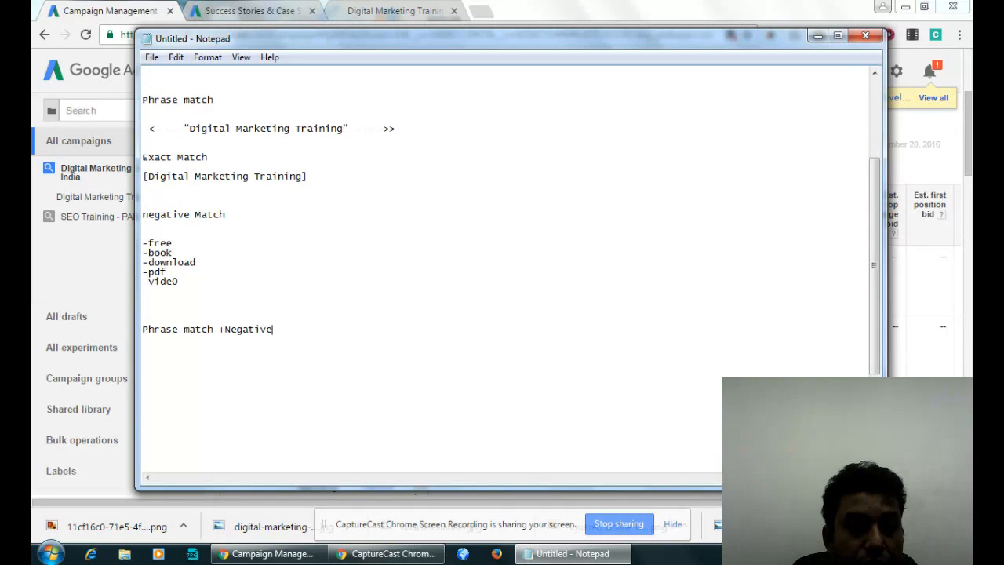
{"action": "type", "text": " match"}
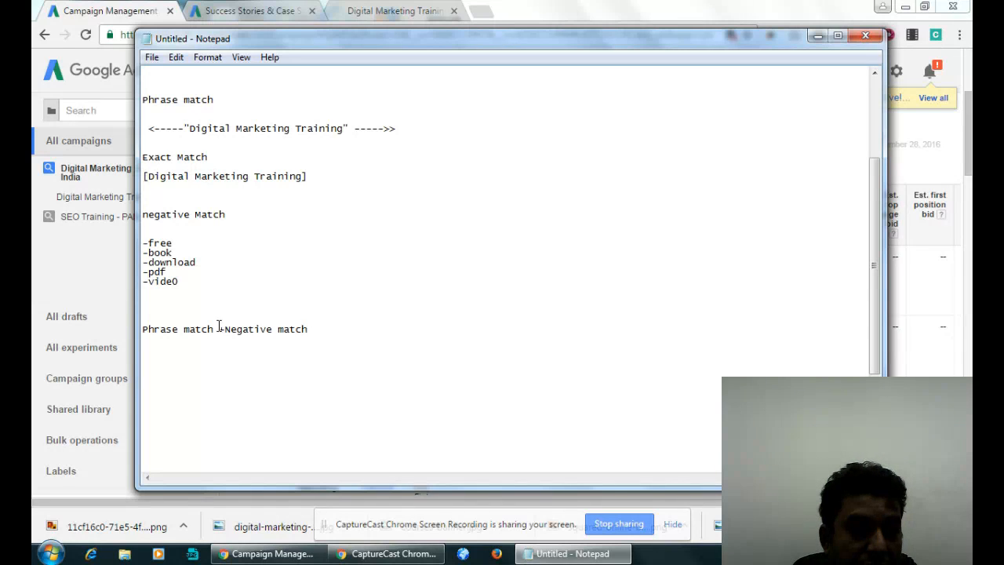
{"action": "left_click", "coordinate": [223, 330]}
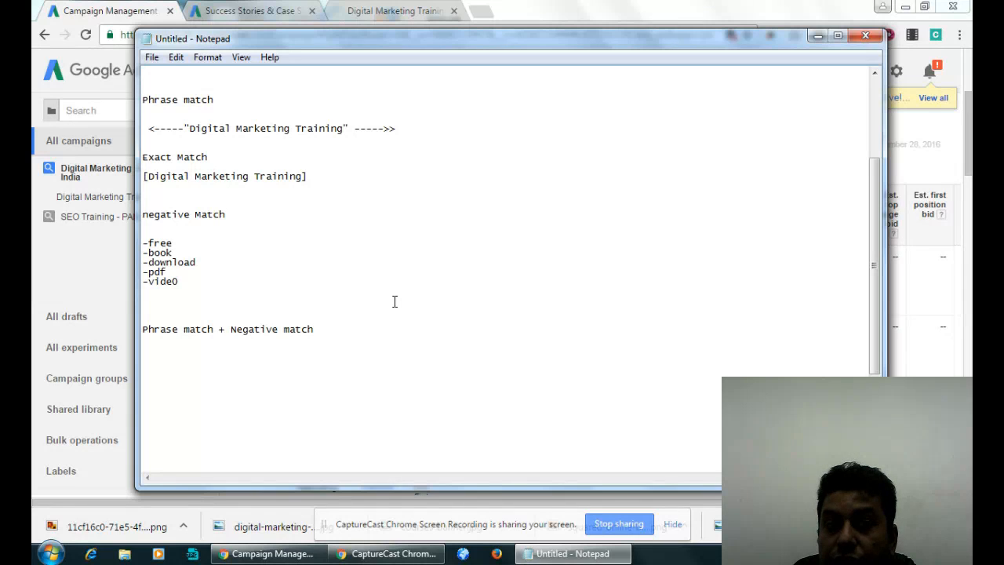
{"action": "scroll", "coordinate": [394, 301], "scroll_direction": "up", "scroll_amount": 2}
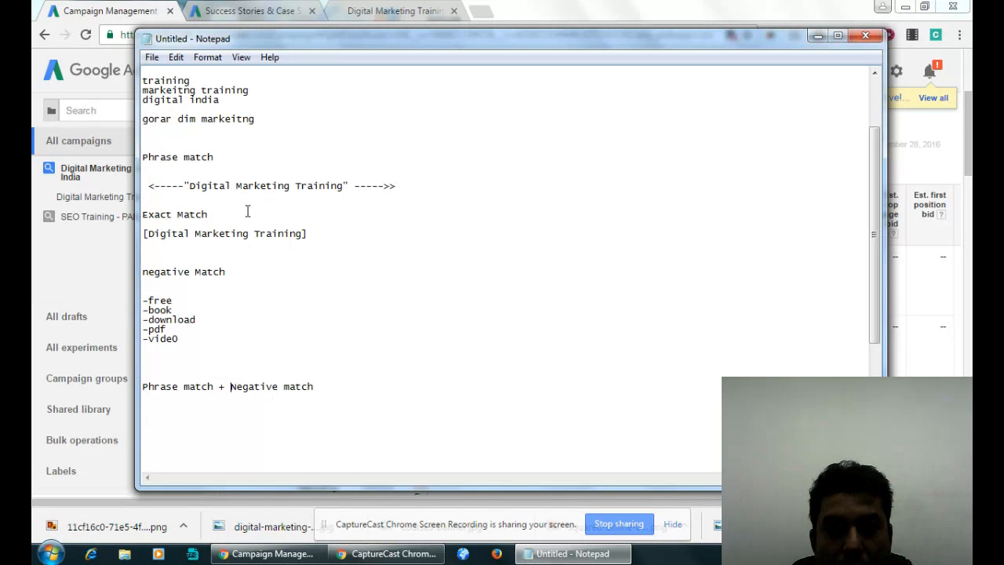
{"action": "left_click", "coordinate": [230, 298]}
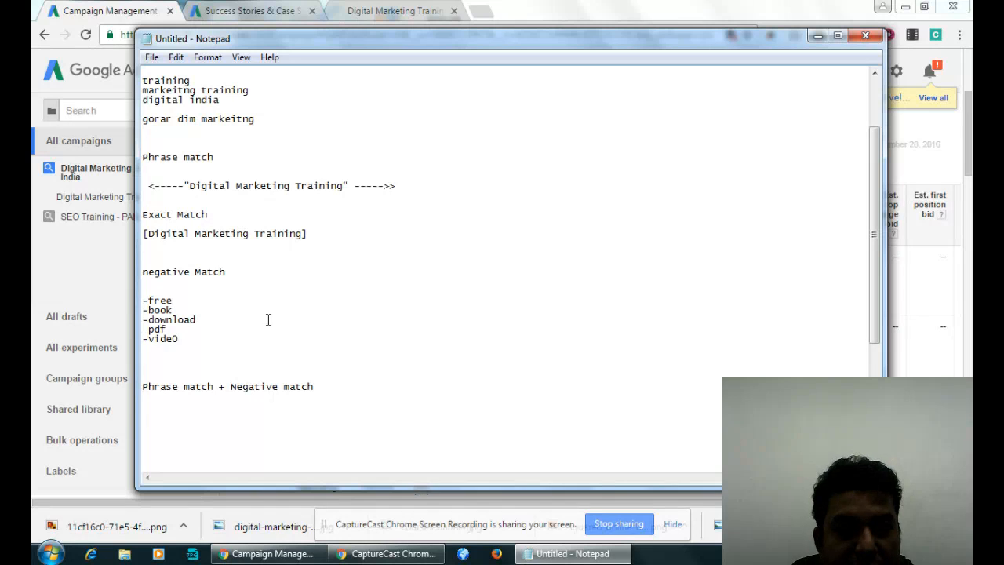
{"action": "scroll", "coordinate": [240, 260], "scroll_direction": "up", "scroll_amount": 3}
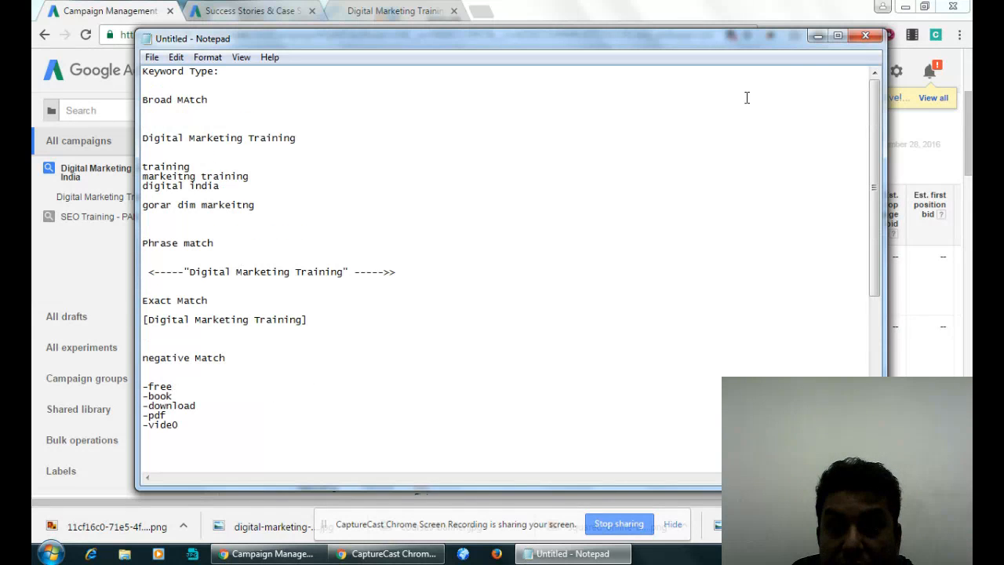
{"action": "left_click", "coordinate": [818, 36]}
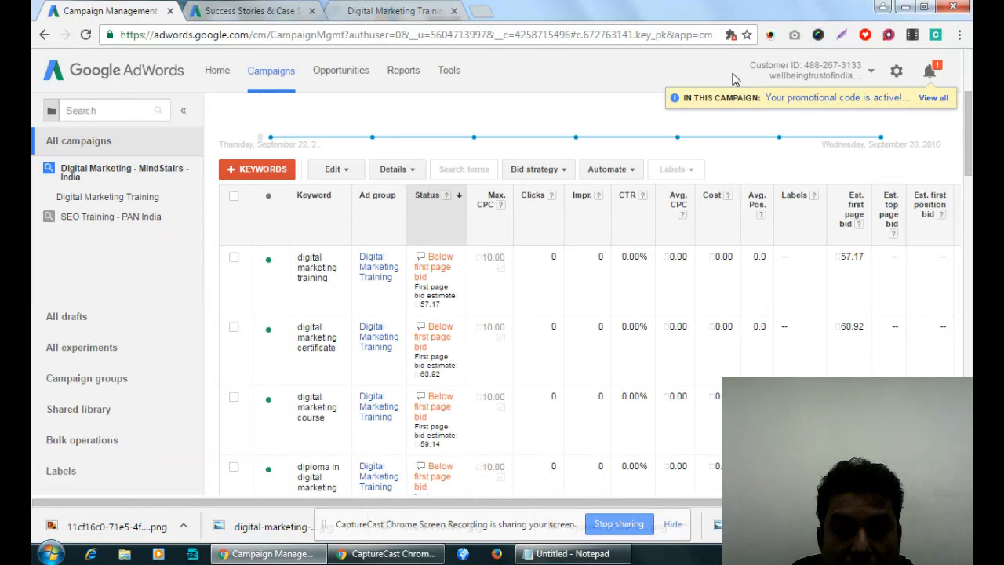
{"action": "left_click", "coordinate": [571, 553]}
- Save the notes to the Desktop as a text document named "Keyword Type" and close the file
{"action": "left_click", "coordinate": [151, 56]}
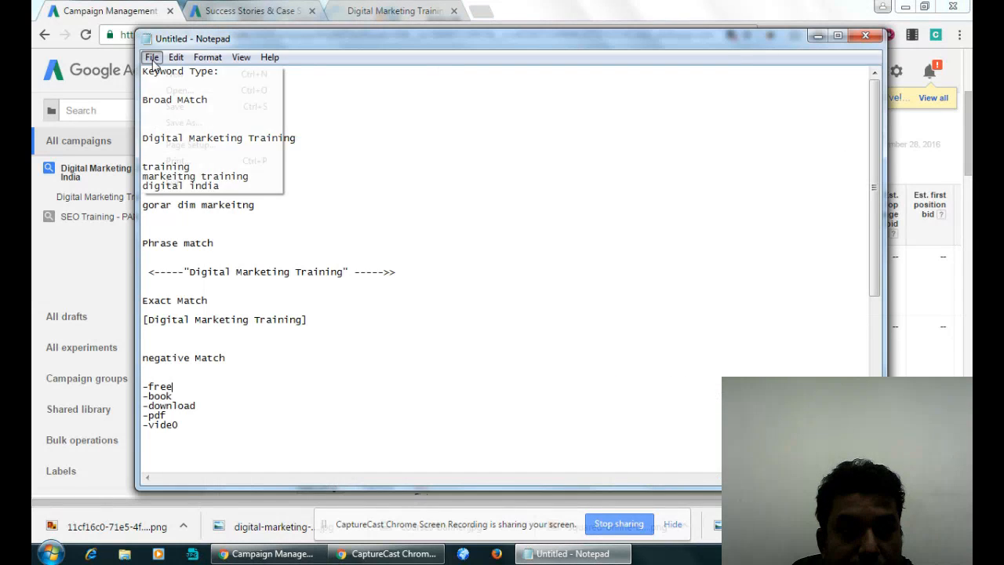
{"action": "left_click", "coordinate": [177, 123]}
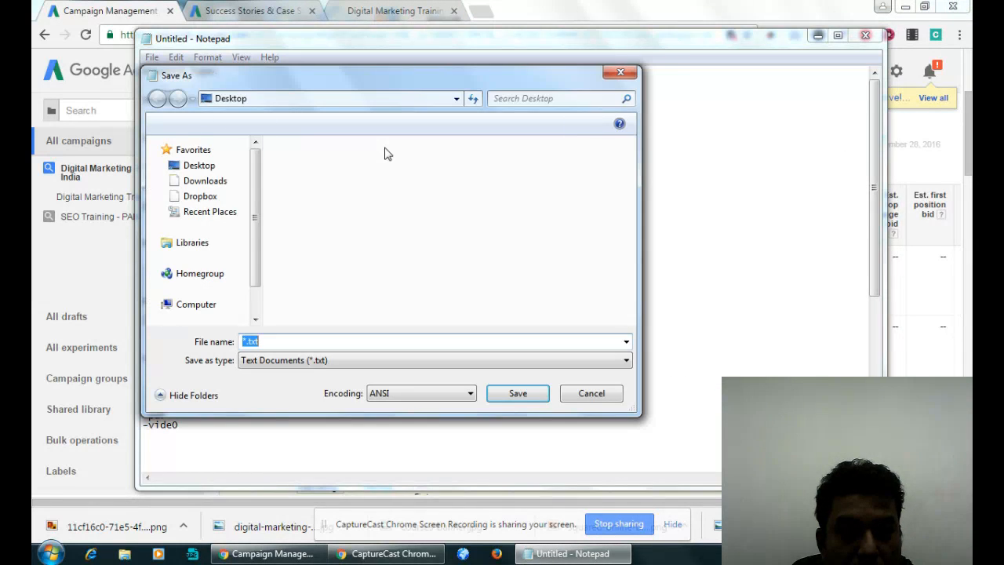
{"action": "type", "text": "Keyword TE"}
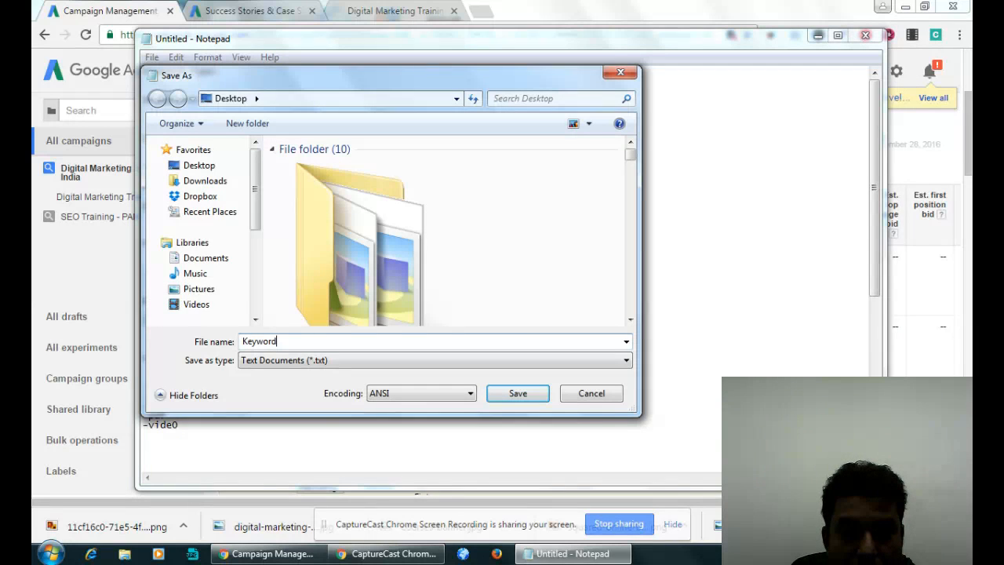
{"action": "key", "text": "BackSpace"}
{"action": "type", "text": "ype"}
{"action": "key", "text": "Return"}
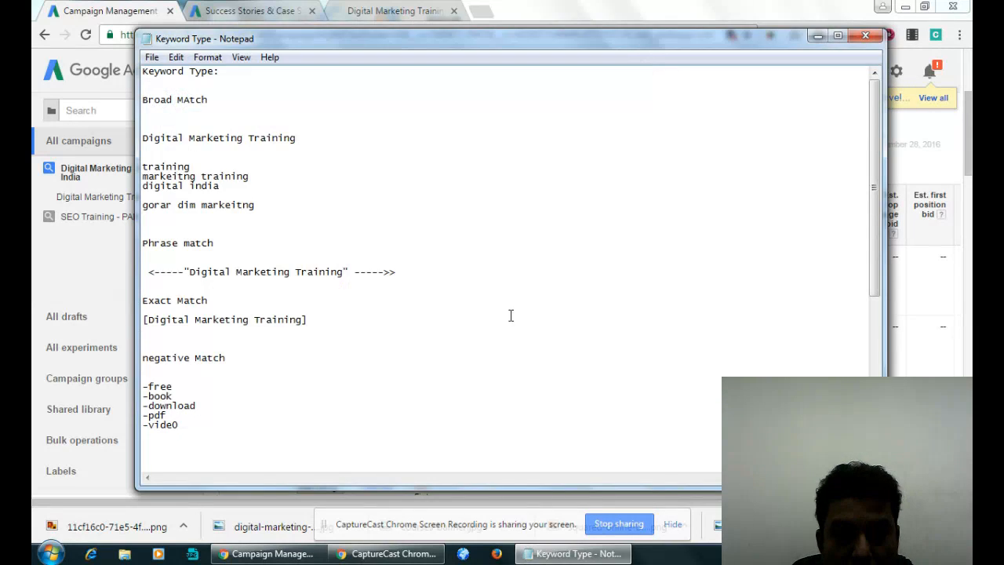
{"action": "left_click", "coordinate": [866, 35]}
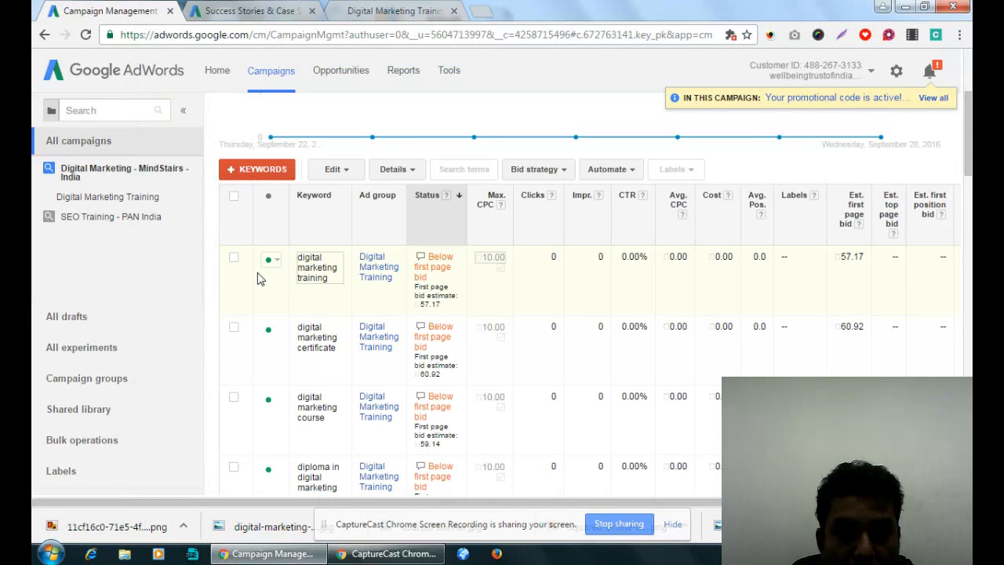
- Change the match type of all the campaign's keywords from Broad match to Phrase match
{"action": "left_click", "coordinate": [234, 196]}
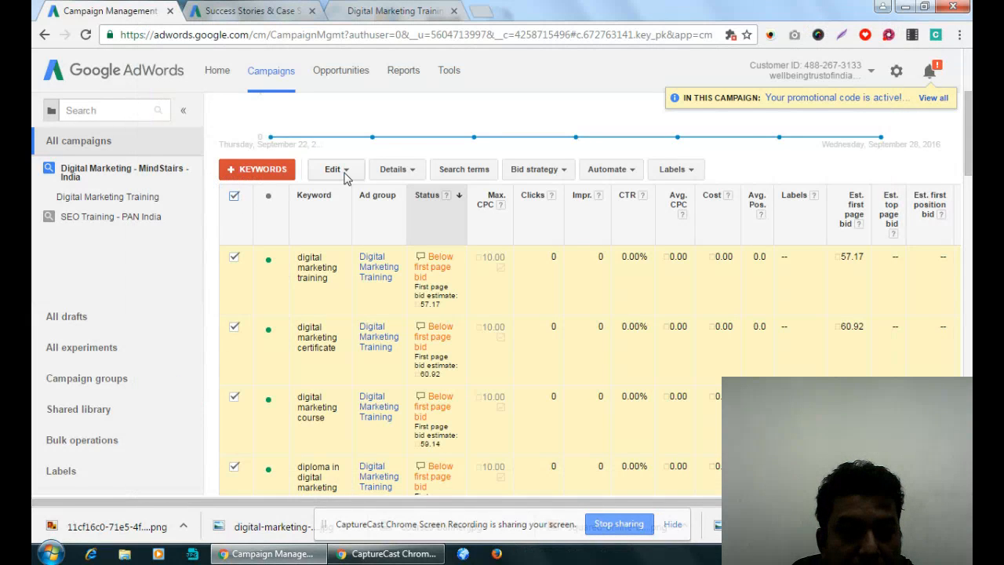
{"action": "left_click", "coordinate": [345, 171]}
{"action": "left_click", "coordinate": [380, 298]}
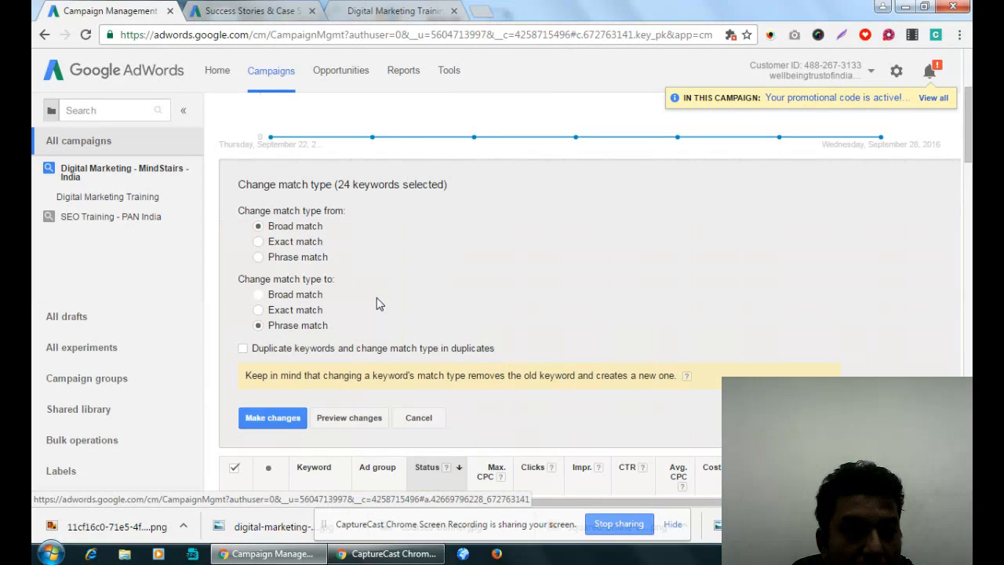
{"action": "left_click", "coordinate": [273, 418]}
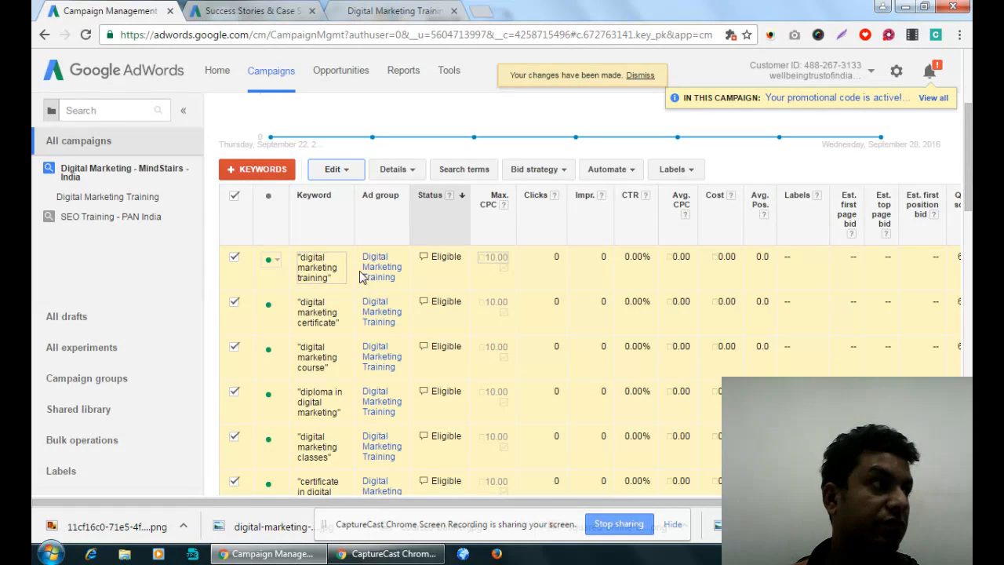
- Review the from and to options for changing the keywords' match type, cancel without changes, and clear the keyword selection
{"action": "left_click", "coordinate": [235, 197]}
{"action": "left_click", "coordinate": [236, 198]}
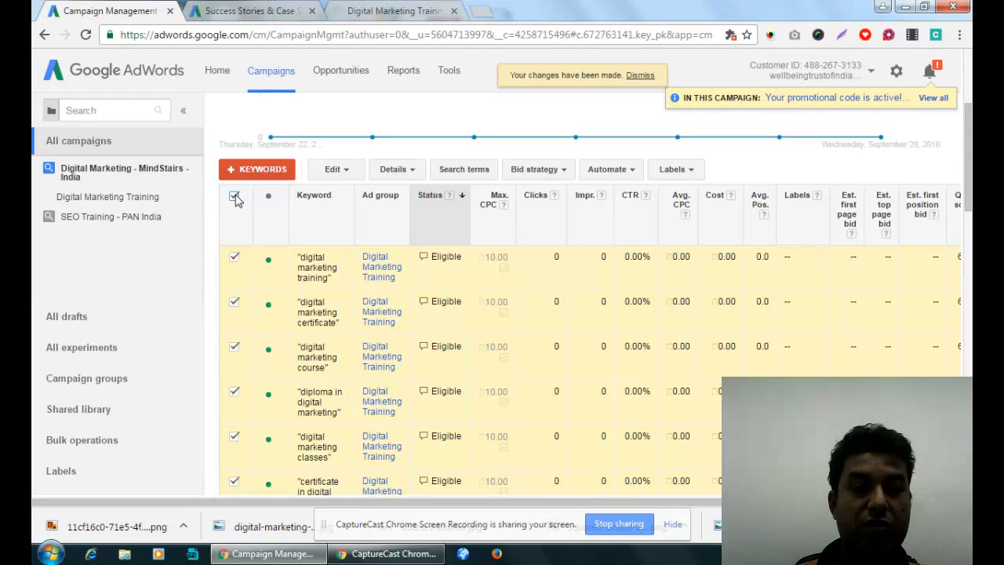
{"action": "left_click", "coordinate": [345, 170]}
{"action": "left_click", "coordinate": [361, 299]}
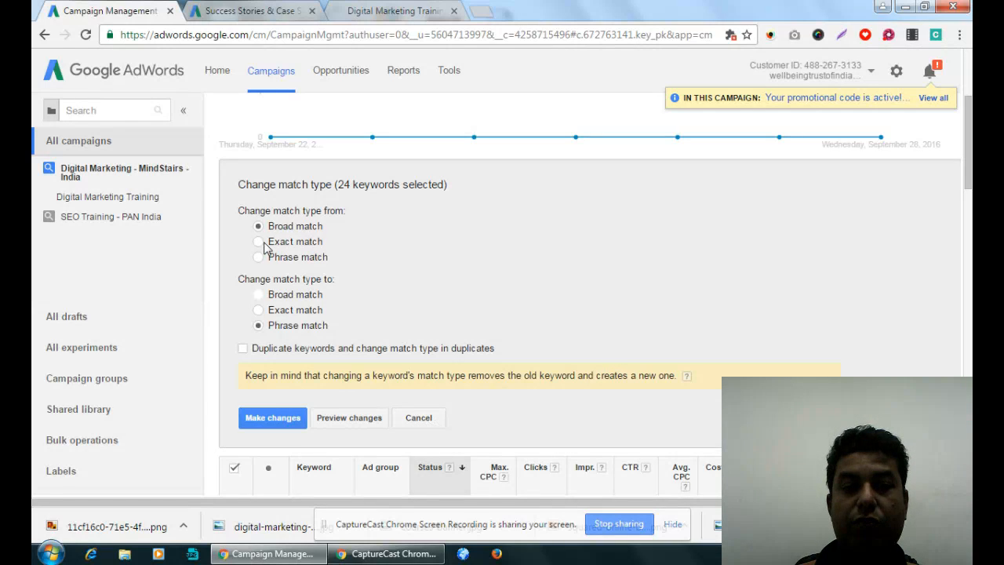
{"action": "left_click_drag", "start_coordinate": [271, 211], "coordinate": [347, 212]}
{"action": "left_click_drag", "start_coordinate": [270, 279], "coordinate": [375, 287]}
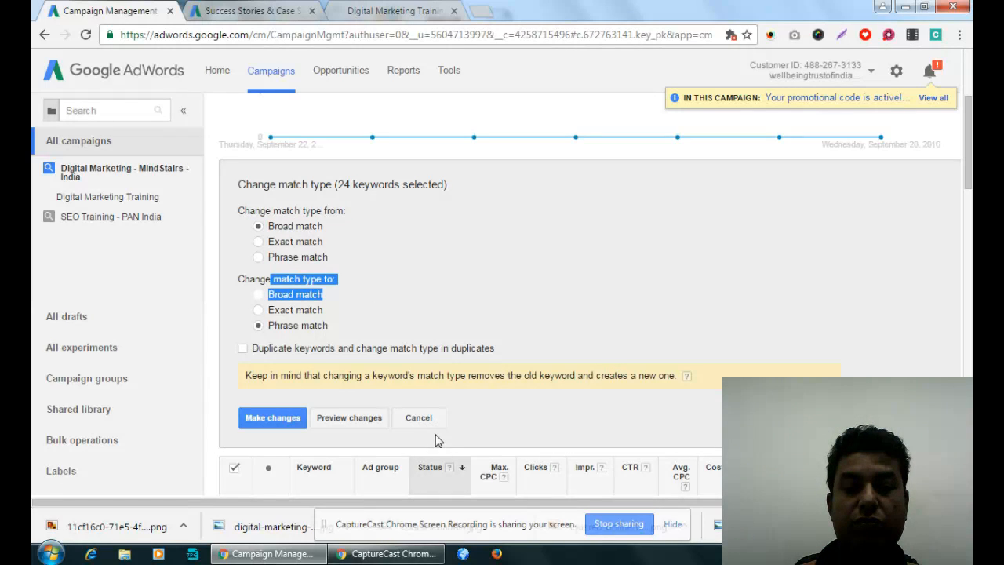
{"action": "left_click", "coordinate": [419, 419]}
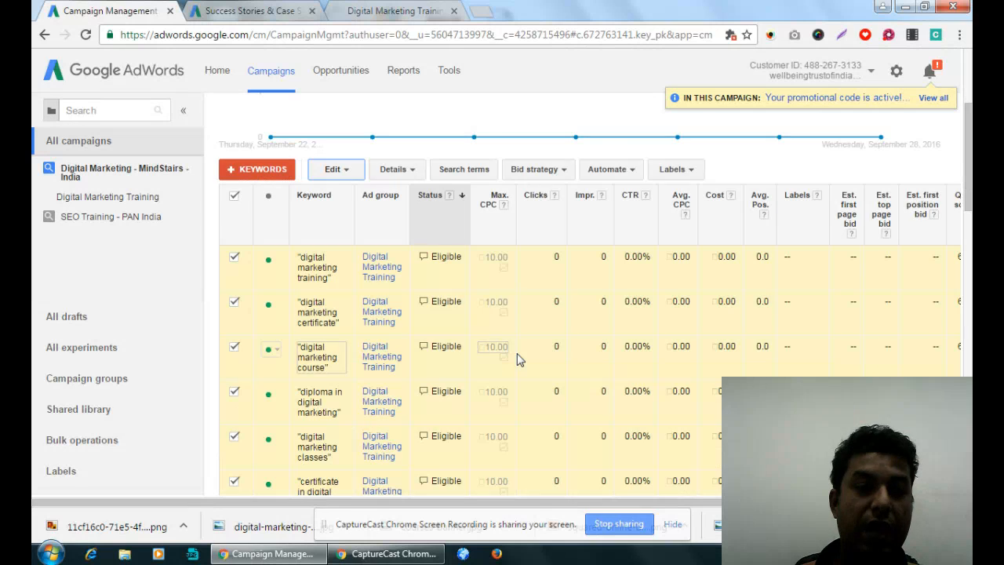
{"action": "left_click", "coordinate": [234, 197]}
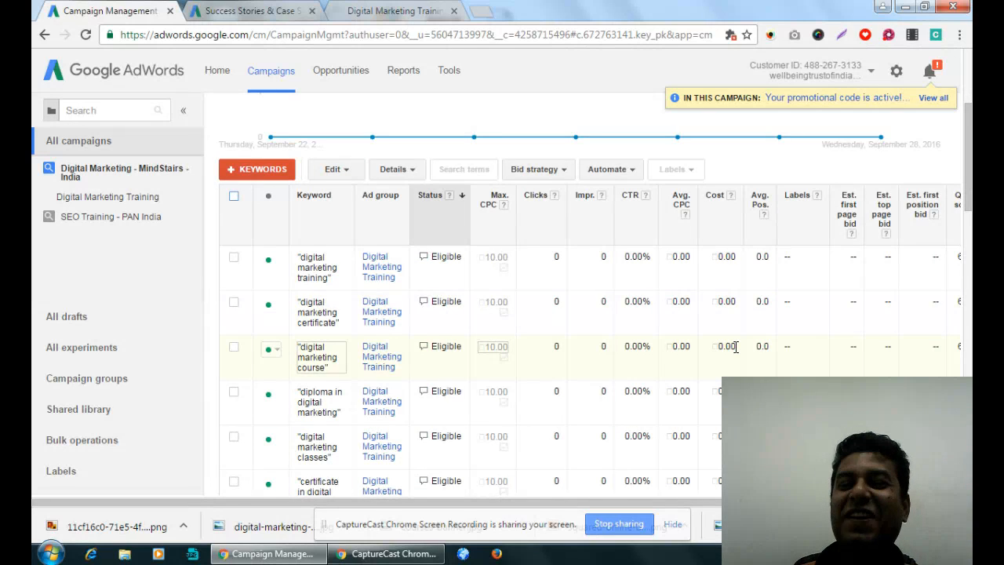
- Open the campaign's negative keywords and start a new campaign-level negative keyword entry
{"action": "scroll", "coordinate": [680, 340], "scroll_direction": "up", "scroll_amount": 1}
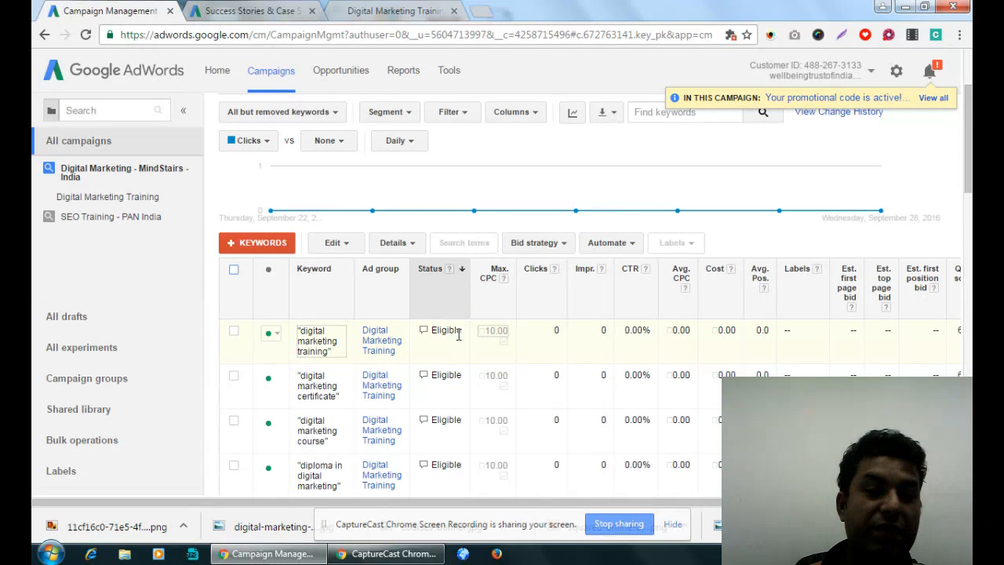
{"action": "scroll", "coordinate": [459, 335], "scroll_direction": "up", "scroll_amount": 2}
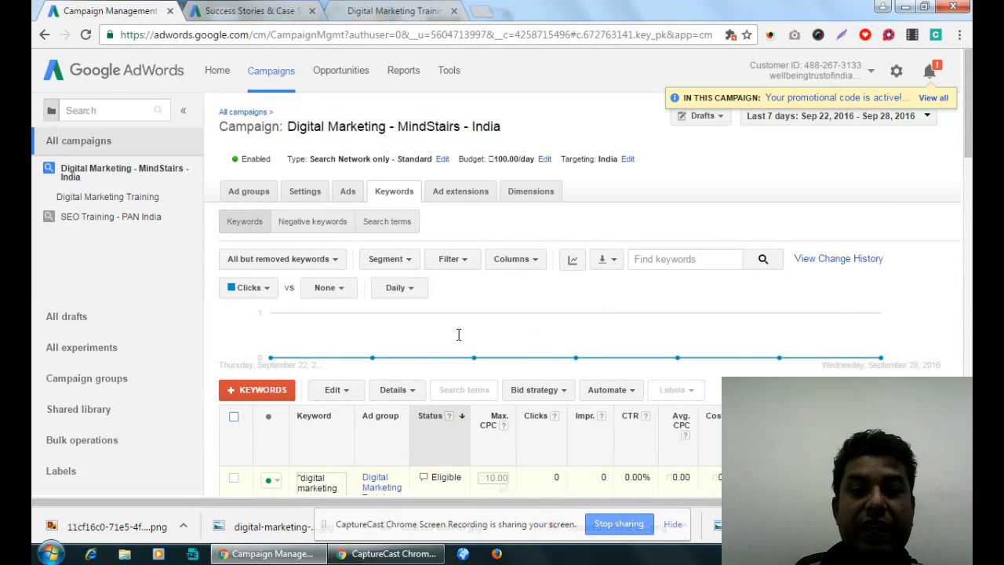
{"action": "left_click", "coordinate": [321, 226]}
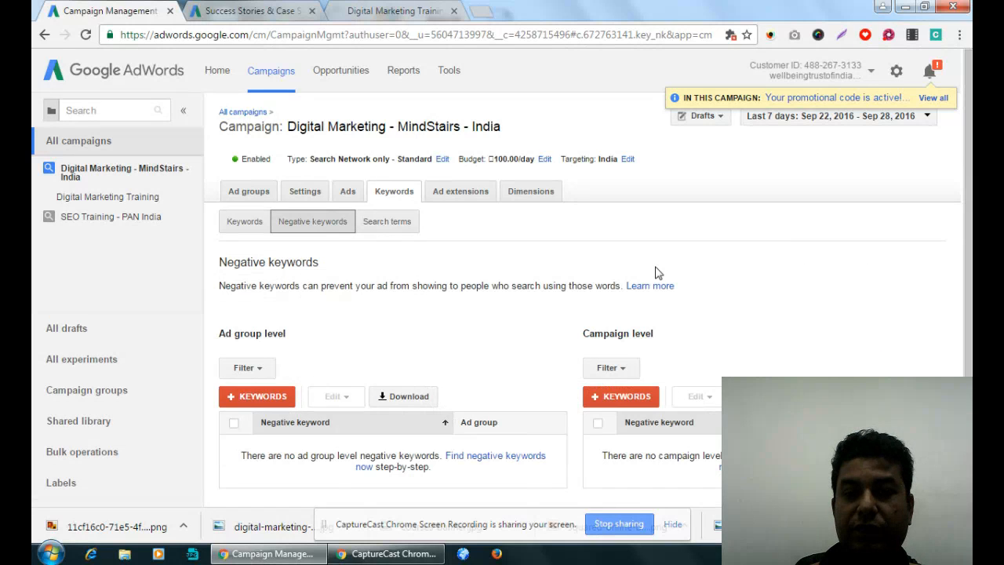
{"action": "scroll", "coordinate": [657, 272], "scroll_direction": "down", "scroll_amount": 2}
{"action": "left_click_drag", "start_coordinate": [234, 260], "coordinate": [289, 260]}
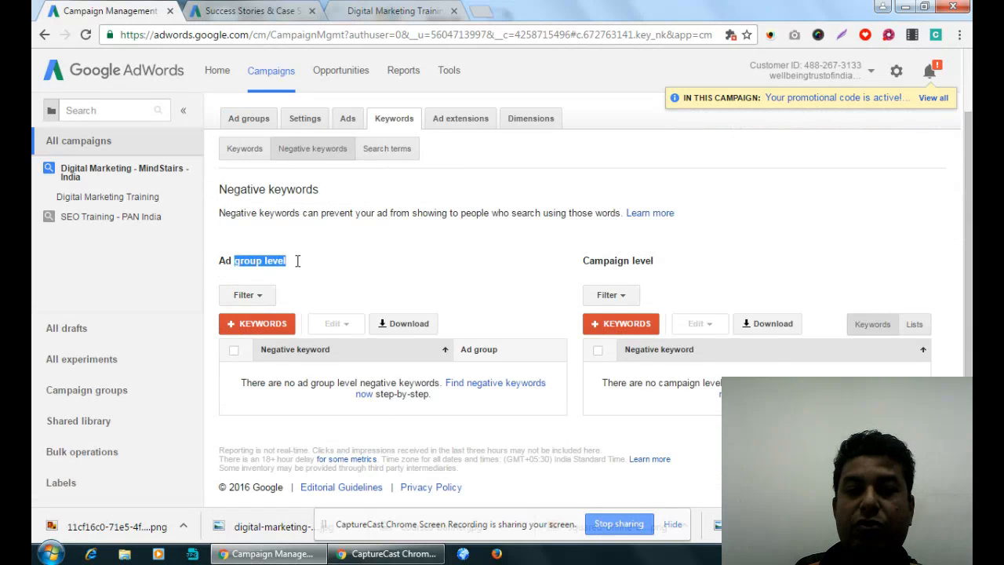
{"action": "left_click_drag", "start_coordinate": [601, 256], "coordinate": [664, 247]}
{"action": "left_click", "coordinate": [647, 261]}
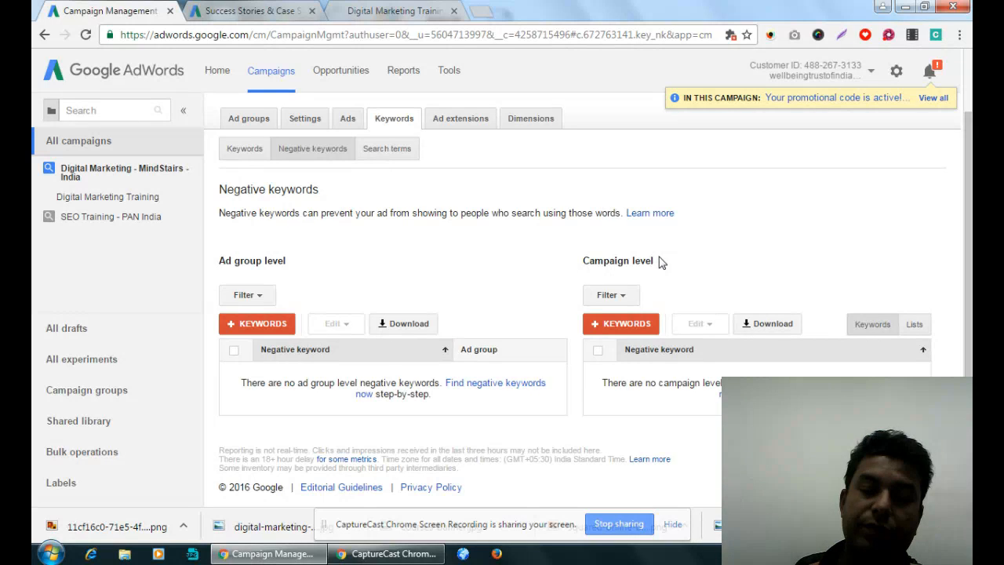
{"action": "left_click", "coordinate": [612, 323]}
{"action": "left_click", "coordinate": [691, 215]}
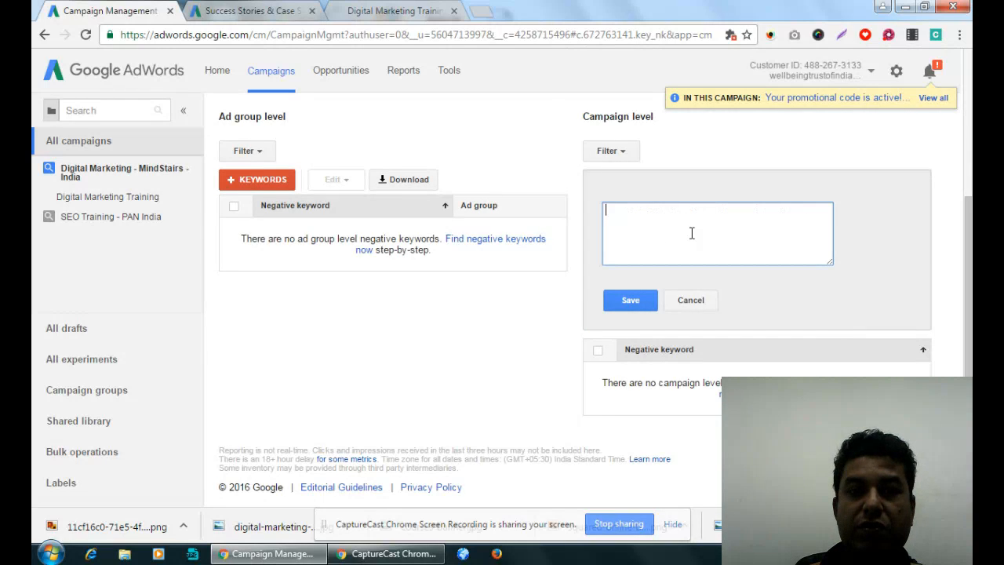
- Search Google in a new browser tab for "negative keyword list for google adwords"
{"action": "left_click", "coordinate": [490, 11]}
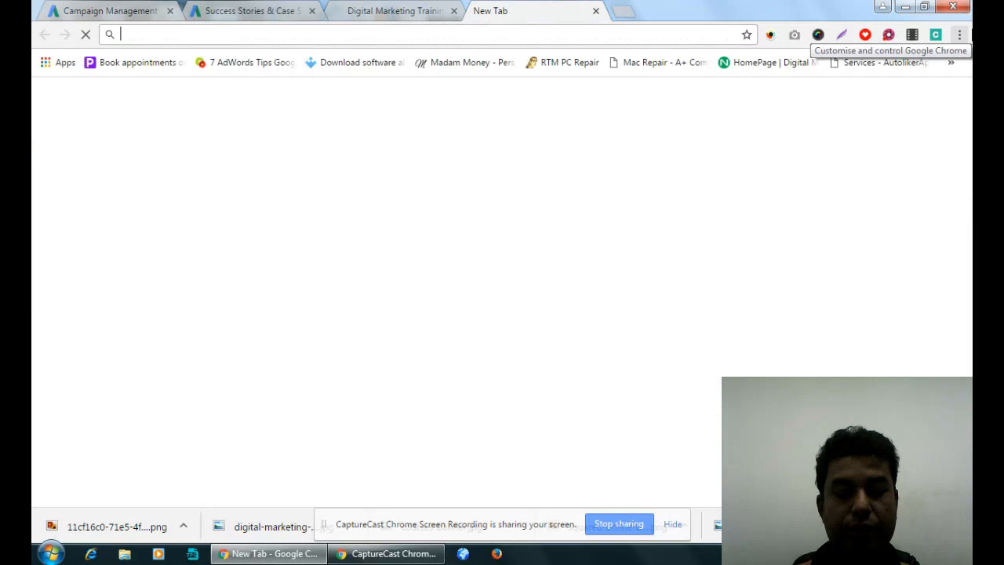
{"action": "type", "text": "negative ke"}
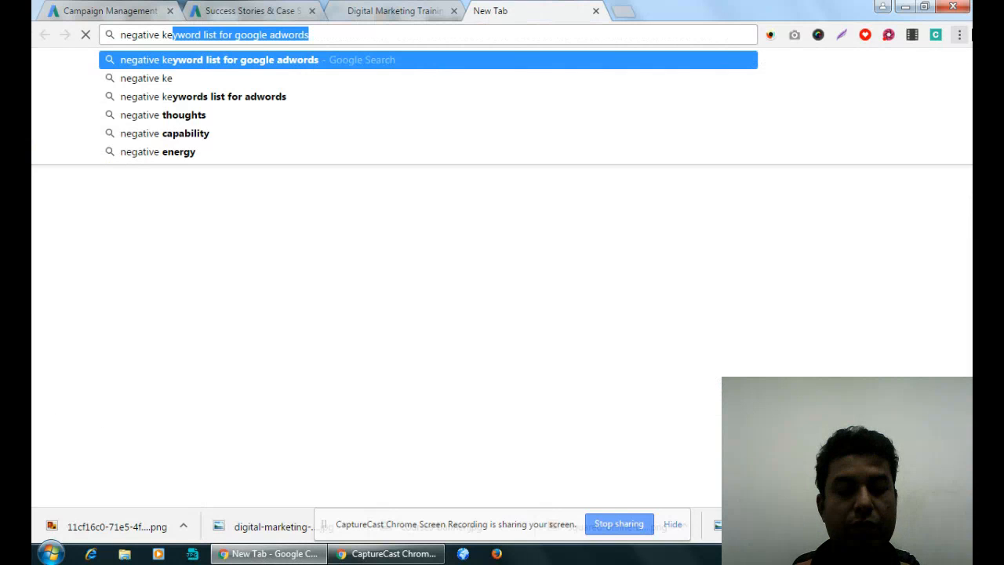
{"action": "type", "text": "yword list for go"}
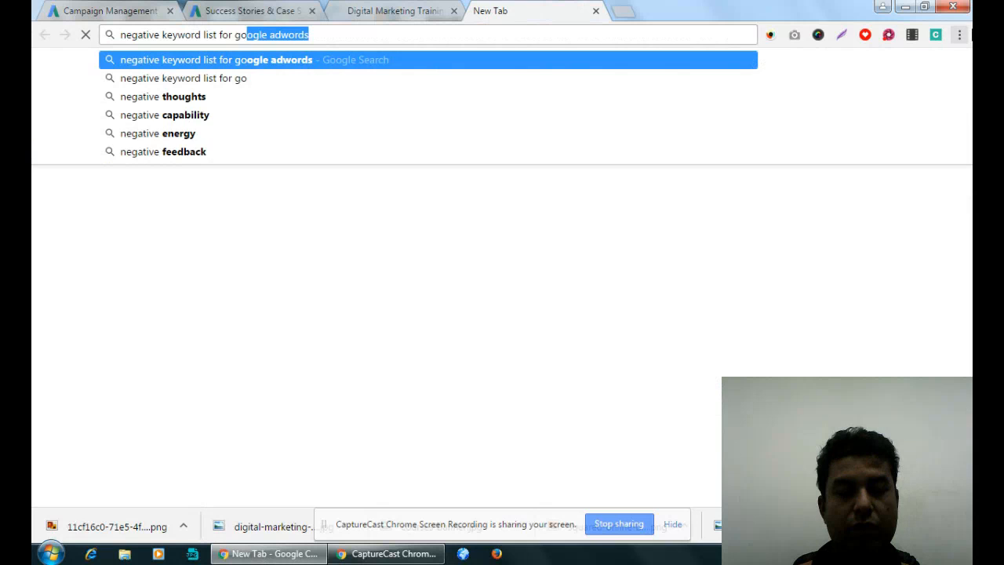
{"action": "type", "text": "ogle adwords"}
{"action": "key", "text": "Return"}
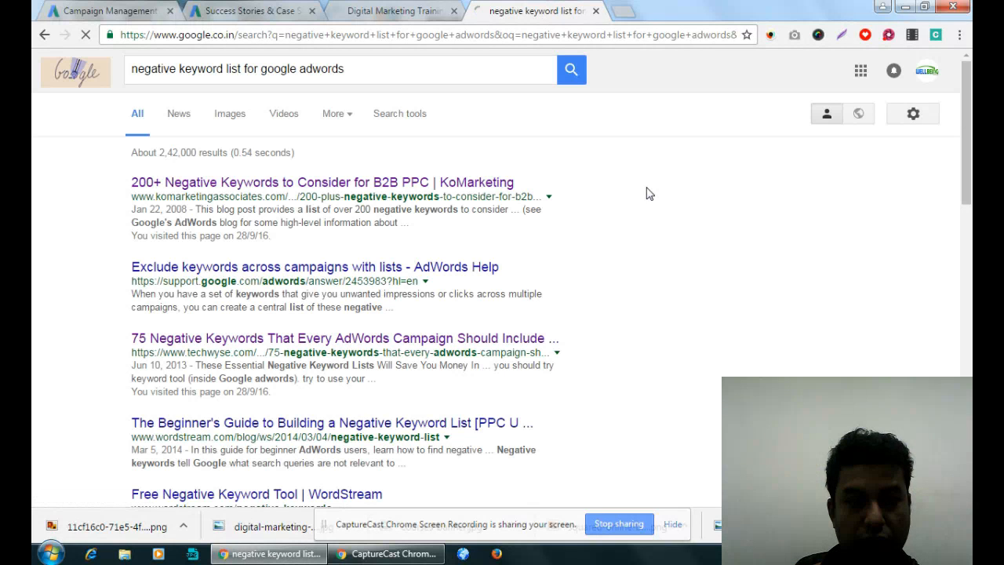
- Open the KoMarketing "200+ Negative Keywords" and TechWyse "75 Negative Keywords" search results in separate new tabs
{"action": "right_click", "coordinate": [424, 182]}
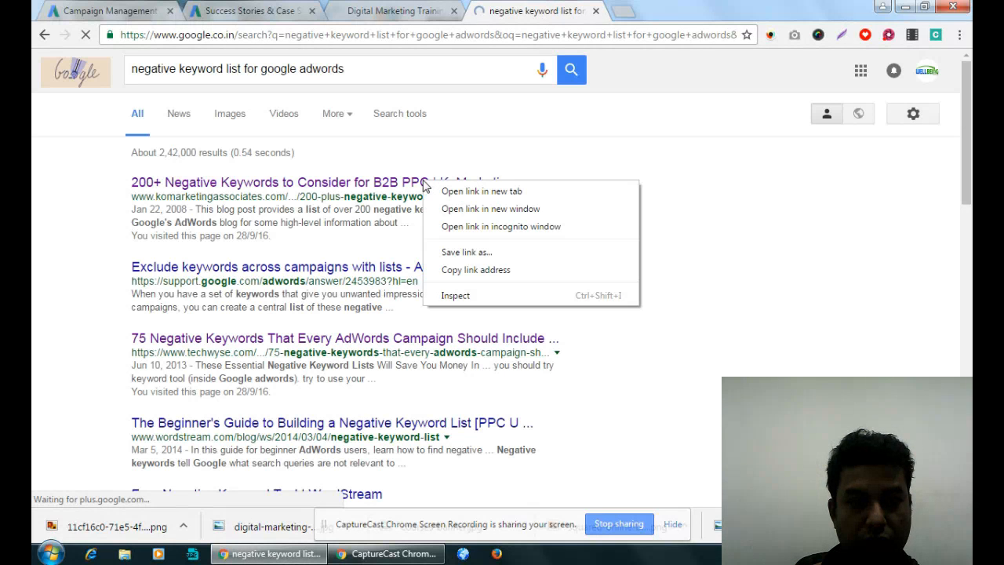
{"action": "left_click", "coordinate": [482, 191]}
{"action": "scroll", "coordinate": [460, 201], "scroll_direction": "down", "scroll_amount": 2}
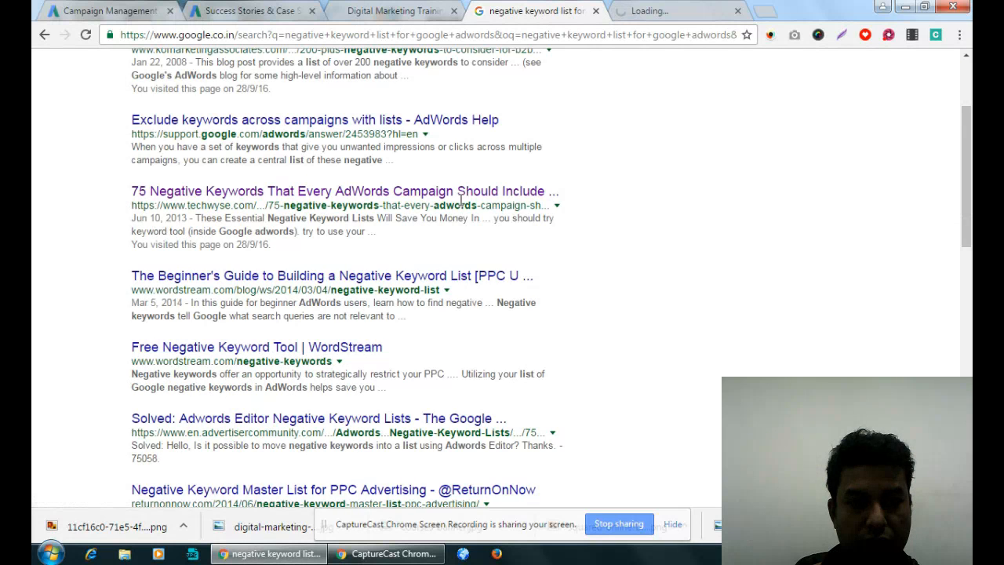
{"action": "right_click", "coordinate": [461, 200]}
{"action": "left_click", "coordinate": [502, 209]}
{"action": "scroll", "coordinate": [455, 204], "scroll_direction": "down", "scroll_amount": 2}
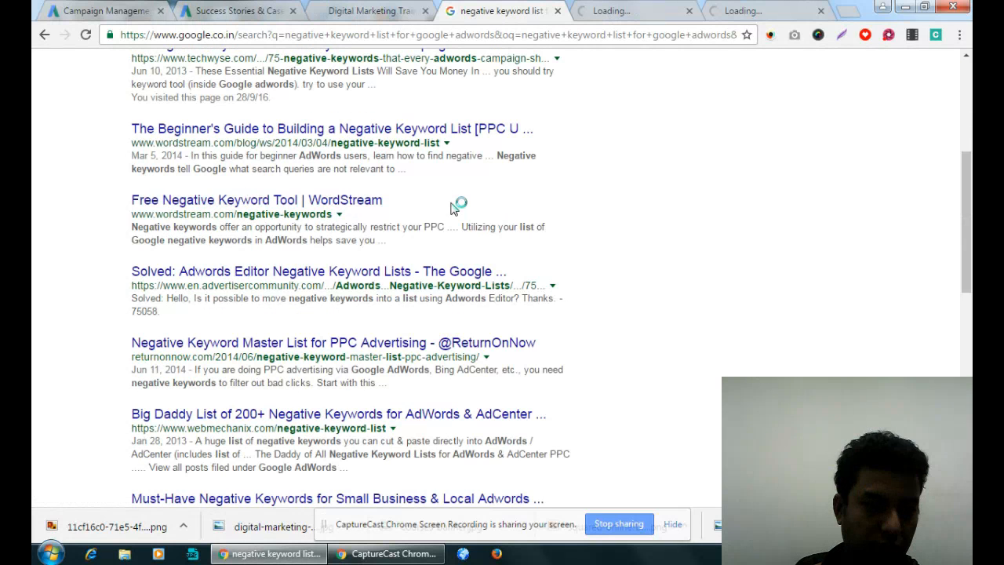
{"action": "scroll", "coordinate": [451, 209], "scroll_direction": "down", "scroll_amount": 1}
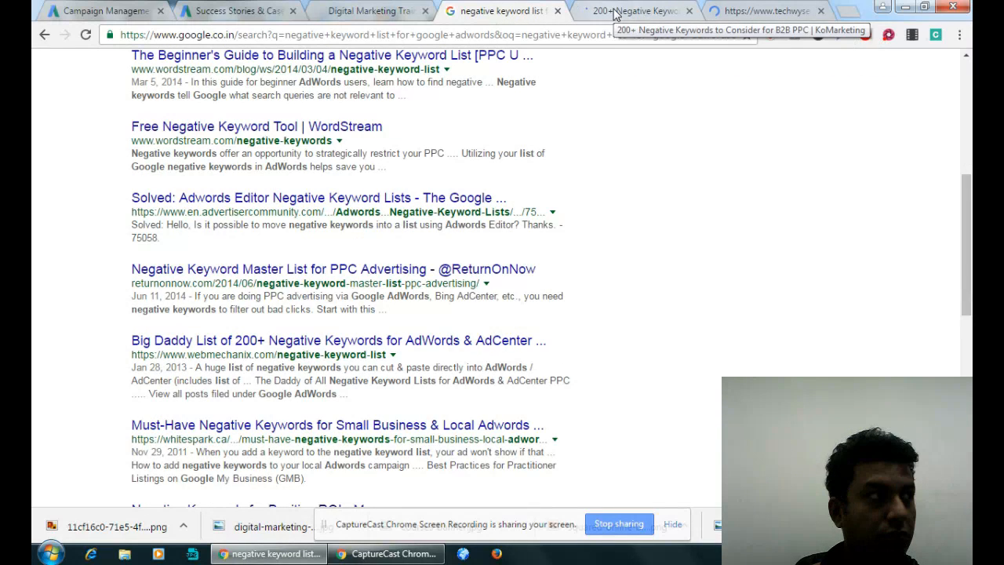
- Copy the "Avoiding Job Seekers" list, career through salary, from the KoMarketing article into the campaign-level negative keywords entry
{"action": "left_click", "coordinate": [616, 14]}
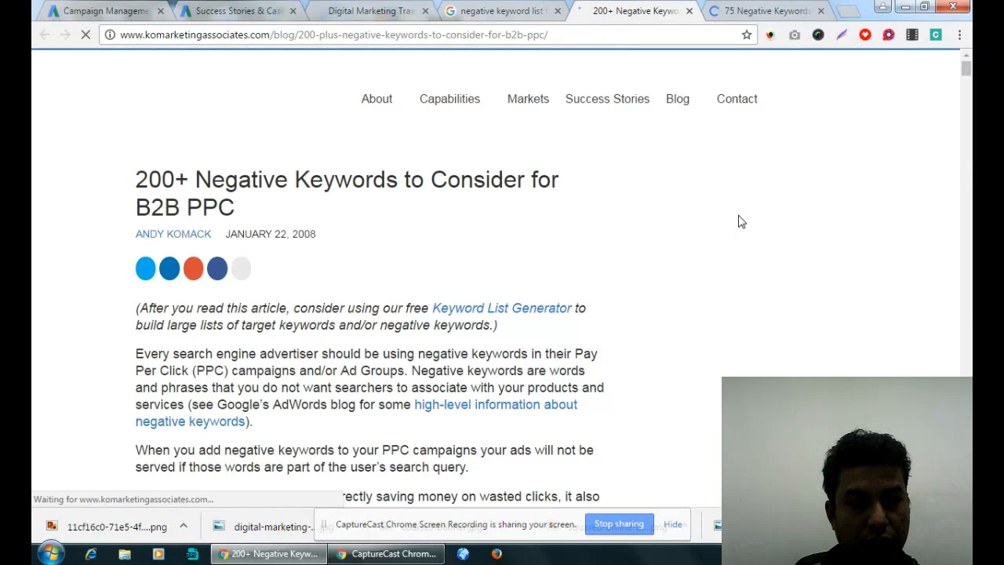
{"action": "scroll", "coordinate": [524, 283], "scroll_direction": "down", "scroll_amount": 15}
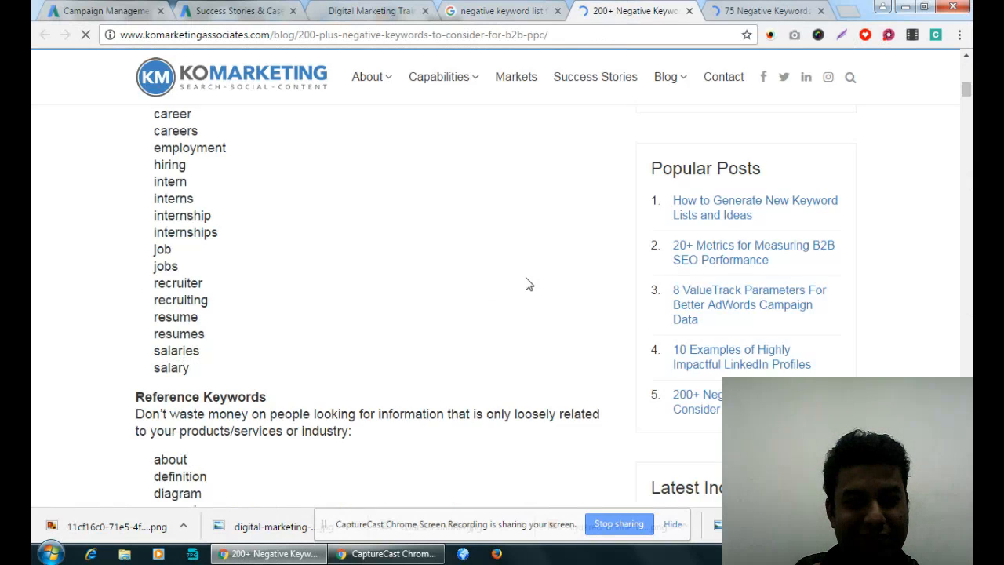
{"action": "scroll", "coordinate": [525, 284], "scroll_direction": "down", "scroll_amount": 3}
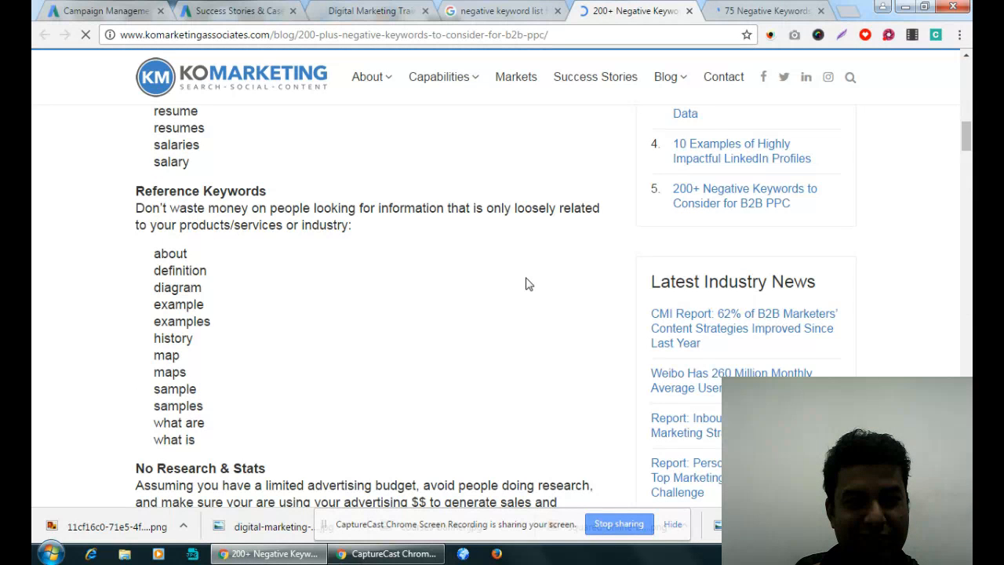
{"action": "scroll", "coordinate": [525, 284], "scroll_direction": "up", "scroll_amount": 5}
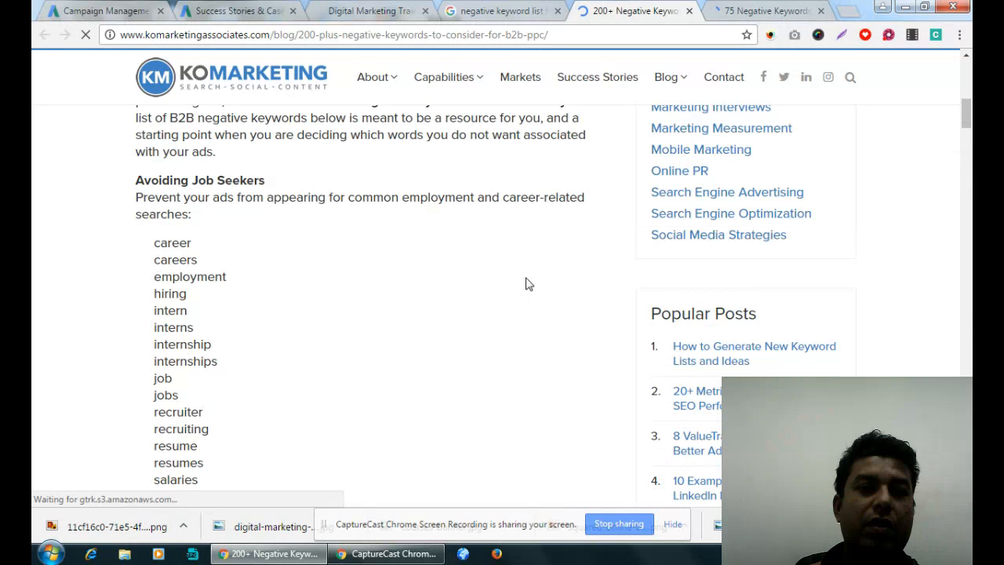
{"action": "scroll", "coordinate": [526, 284], "scroll_direction": "down", "scroll_amount": 1}
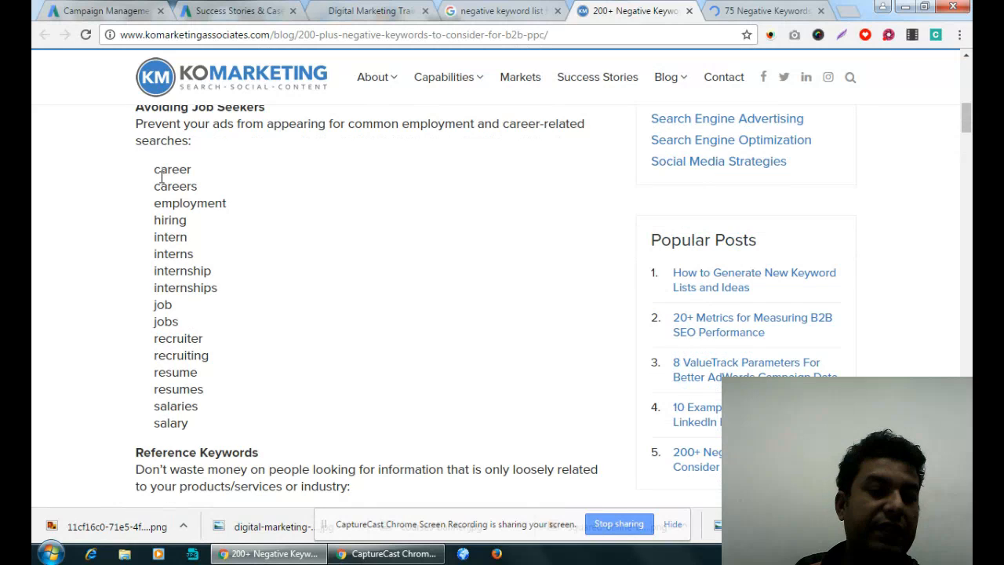
{"action": "left_click_drag", "start_coordinate": [154, 169], "coordinate": [190, 427]}
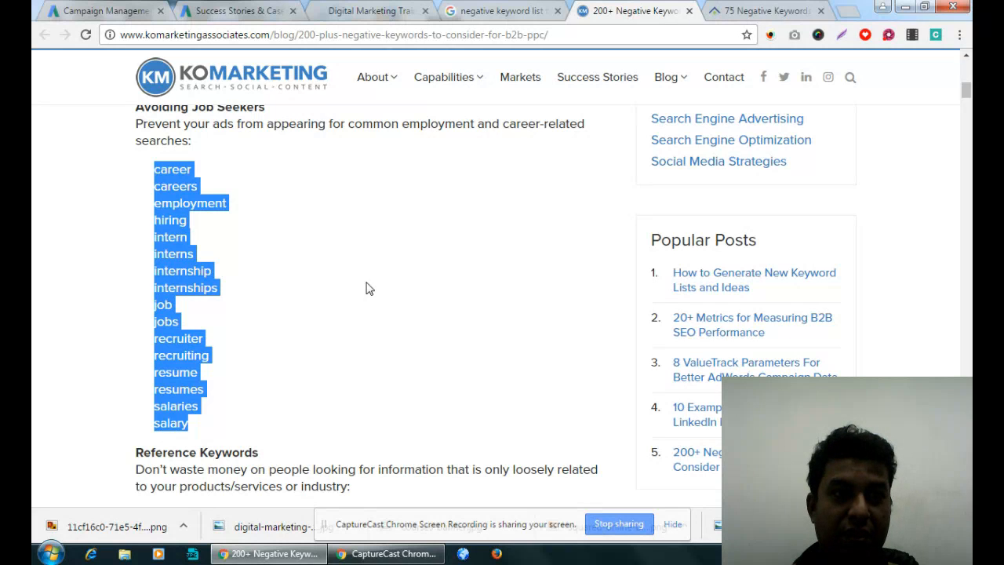
{"action": "left_click", "coordinate": [103, 11]}
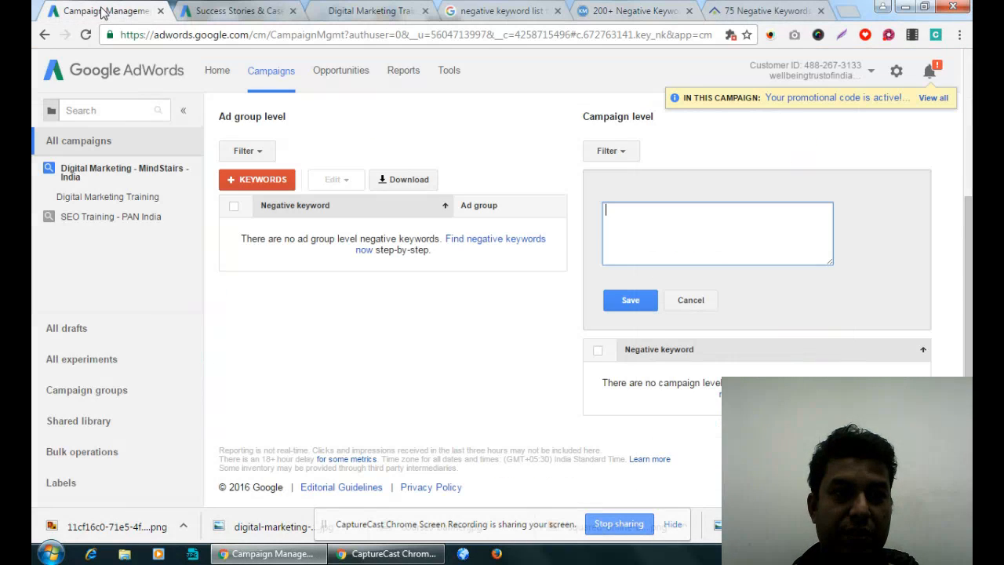
{"action": "key", "text": "ctrl+v"}
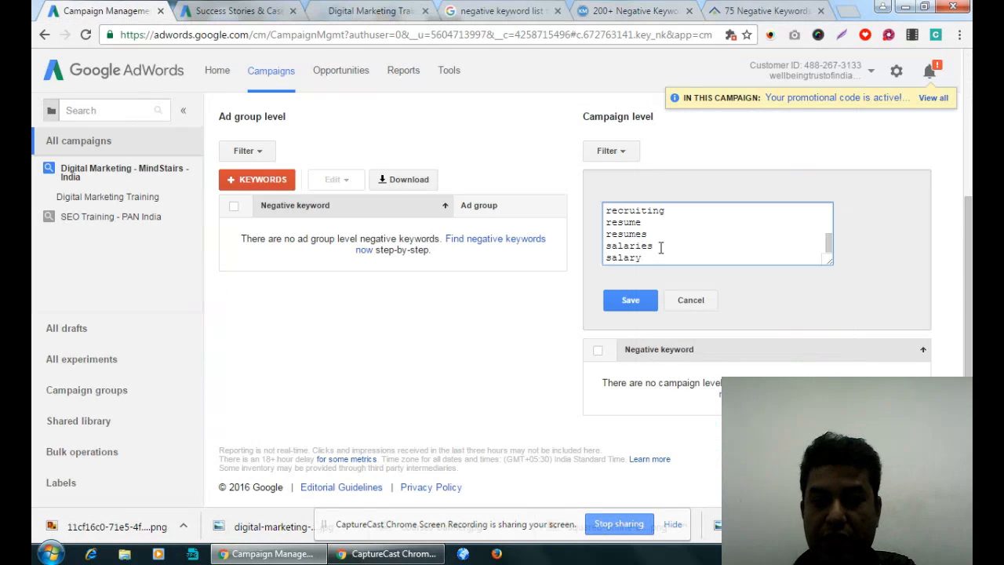
{"action": "key", "text": "Return"}
- Add the article's "Reference Keywords" list, about through what is, to the campaign-level negative keywords entry
{"action": "left_click", "coordinate": [775, 5]}
{"action": "left_click", "coordinate": [648, 7]}
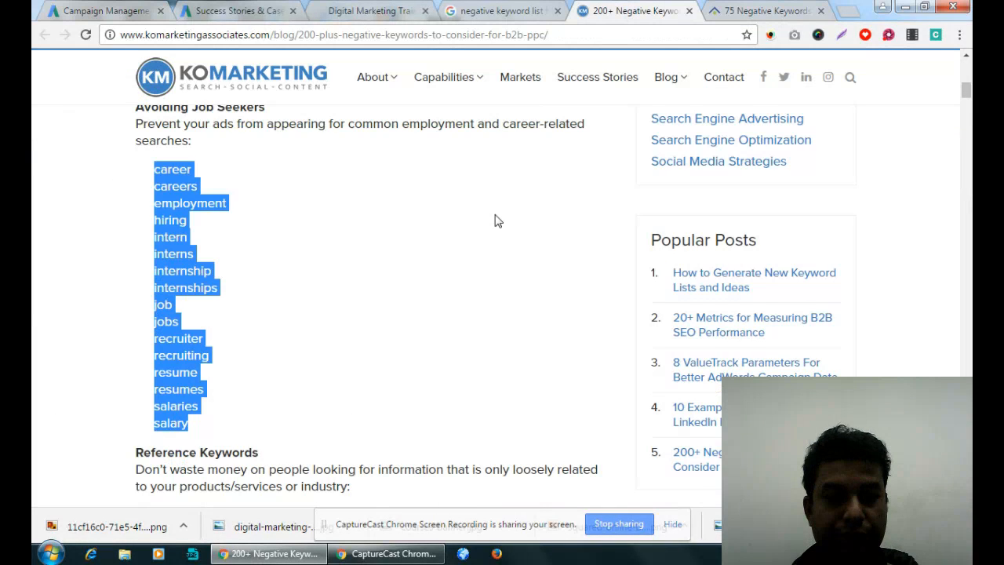
{"action": "scroll", "coordinate": [494, 221], "scroll_direction": "down", "scroll_amount": 4}
{"action": "left_click_drag", "start_coordinate": [154, 222], "coordinate": [209, 417]}
{"action": "left_click", "coordinate": [109, 10]}
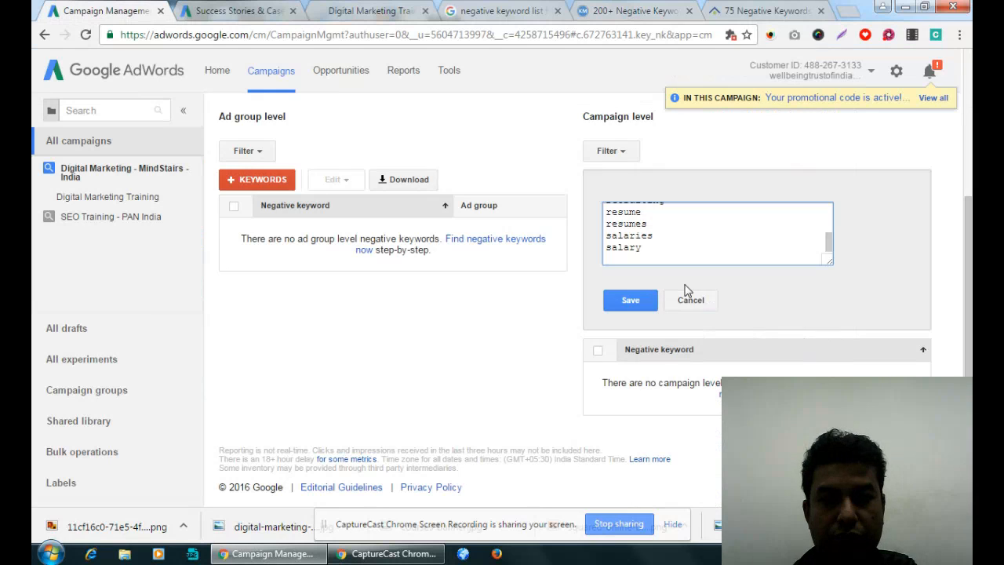
{"action": "key", "text": "ctrl+v"}
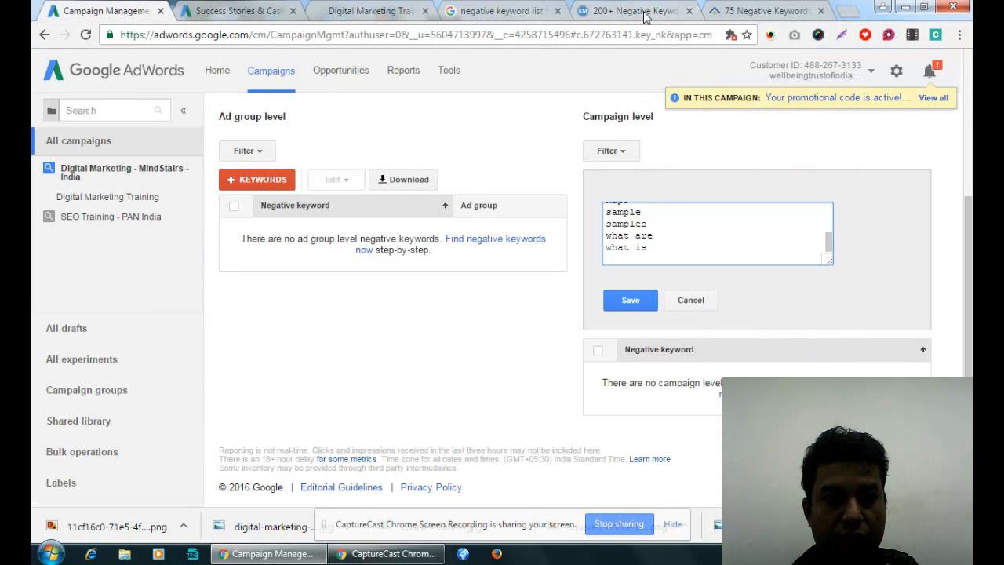
- Add the article's "No Research & Stats" list, ending with white papers, to the campaign-level negative keywords entry
{"action": "left_click", "coordinate": [643, 13]}
{"action": "left_click_drag", "start_coordinate": [154, 220], "coordinate": [243, 421]}
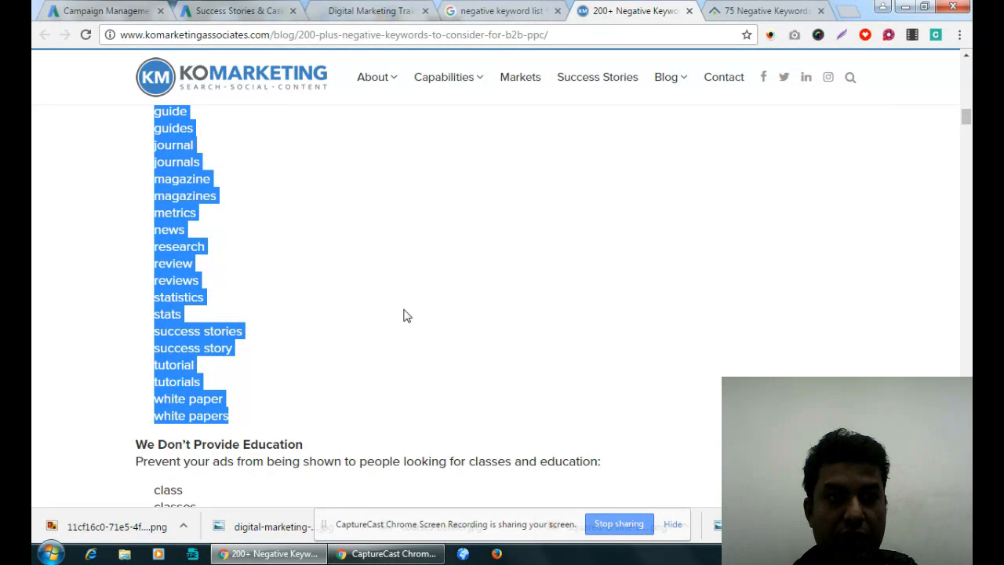
{"action": "left_click", "coordinate": [106, 11]}
{"action": "key", "text": "ctrl+v"}
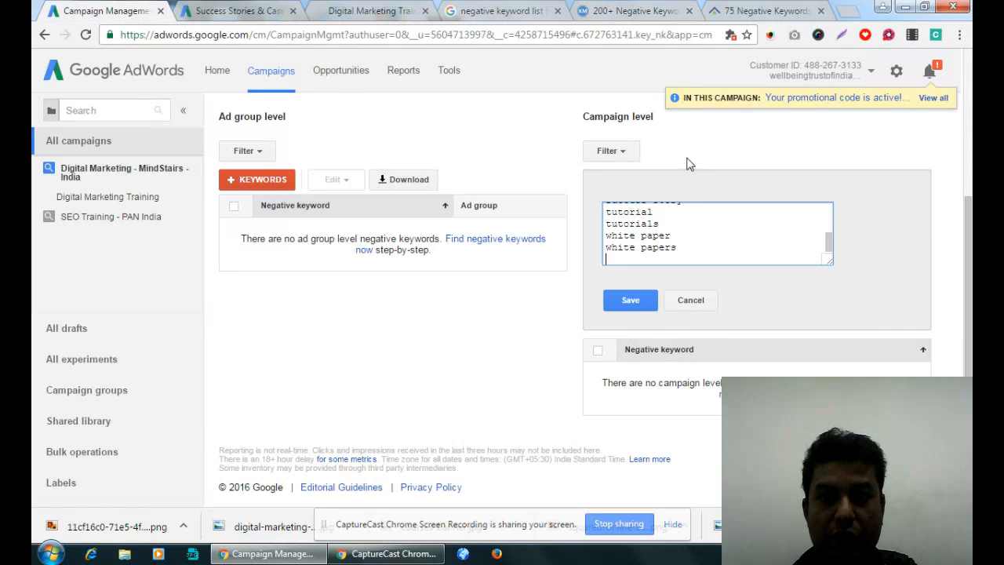
- Skip the education terms and add the "No Bargains" list, bargain through remainders, to the campaign-level negative keywords entry
{"action": "left_click", "coordinate": [635, 11]}
{"action": "scroll", "coordinate": [292, 299], "scroll_direction": "down", "scroll_amount": 4}
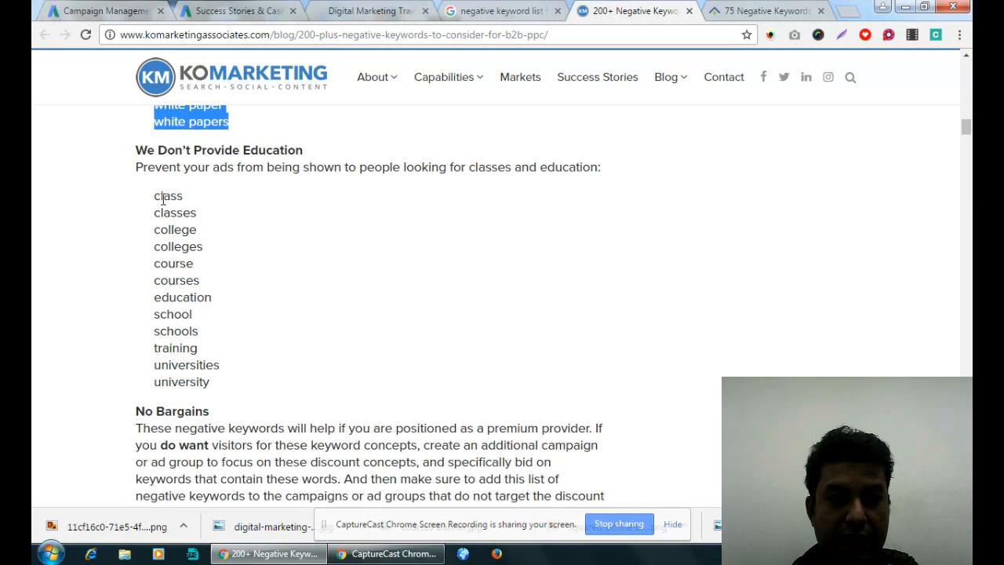
{"action": "left_click_drag", "start_coordinate": [154, 196], "coordinate": [307, 354]}
{"action": "scroll", "coordinate": [329, 341], "scroll_direction": "down", "scroll_amount": 2}
{"action": "scroll", "coordinate": [330, 337], "scroll_direction": "down", "scroll_amount": 3}
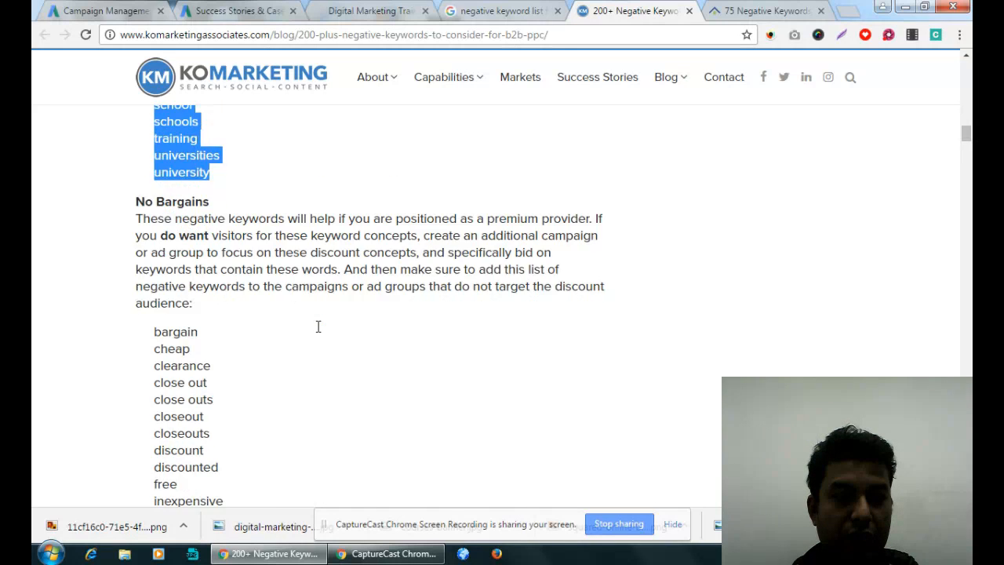
{"action": "left_click_drag", "start_coordinate": [156, 171], "coordinate": [225, 421]}
{"action": "key", "text": "ctrl+c"}
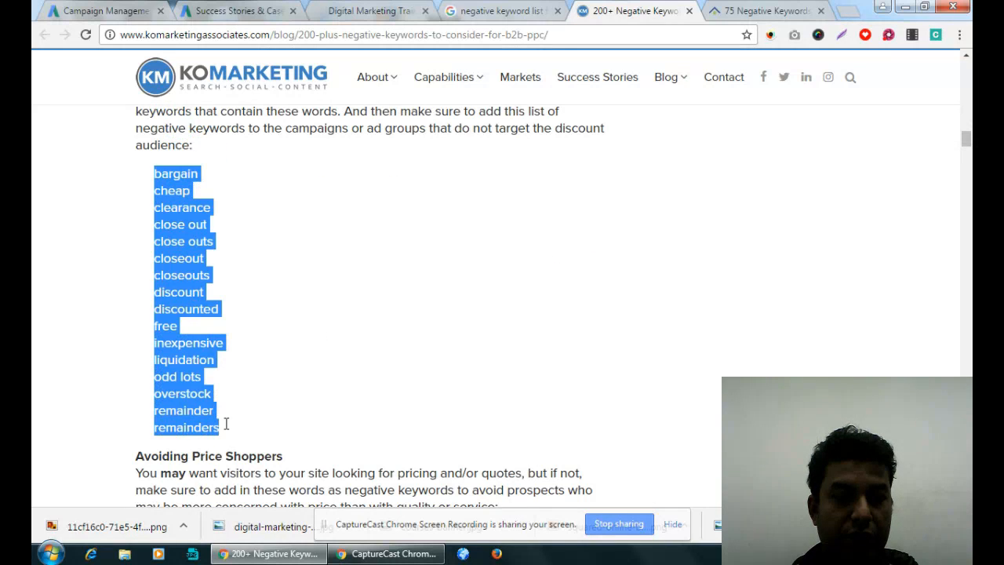
{"action": "left_click", "coordinate": [110, 10]}
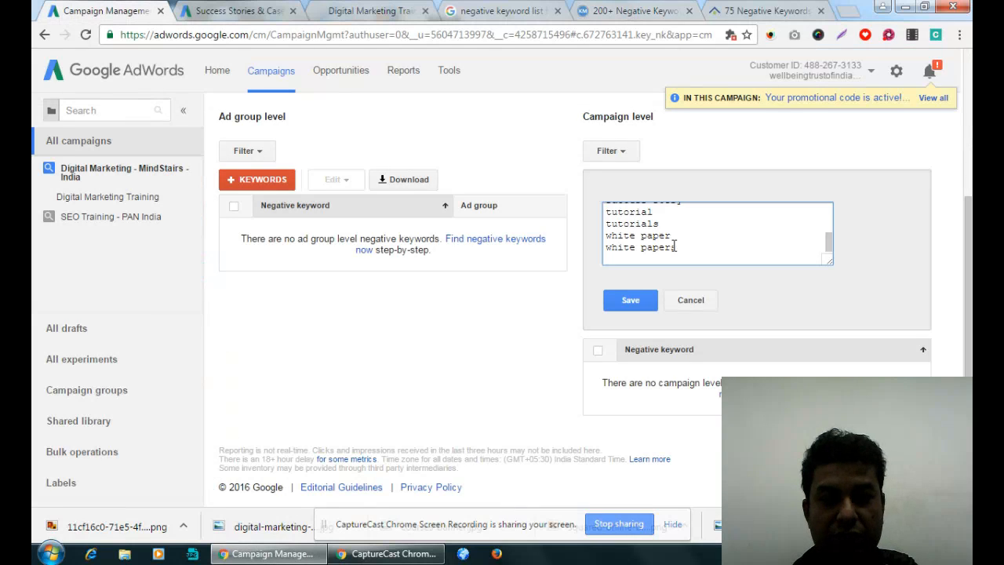
{"action": "key", "text": "ctrl+v"}
{"action": "key", "text": "Return"}
- Add the "Avoiding Price Shoppers" list, price through quotes, from the article to the campaign-level negative keywords entry
{"action": "left_click", "coordinate": [638, 10]}
{"action": "scroll", "coordinate": [424, 199], "scroll_direction": "down", "scroll_amount": 4}
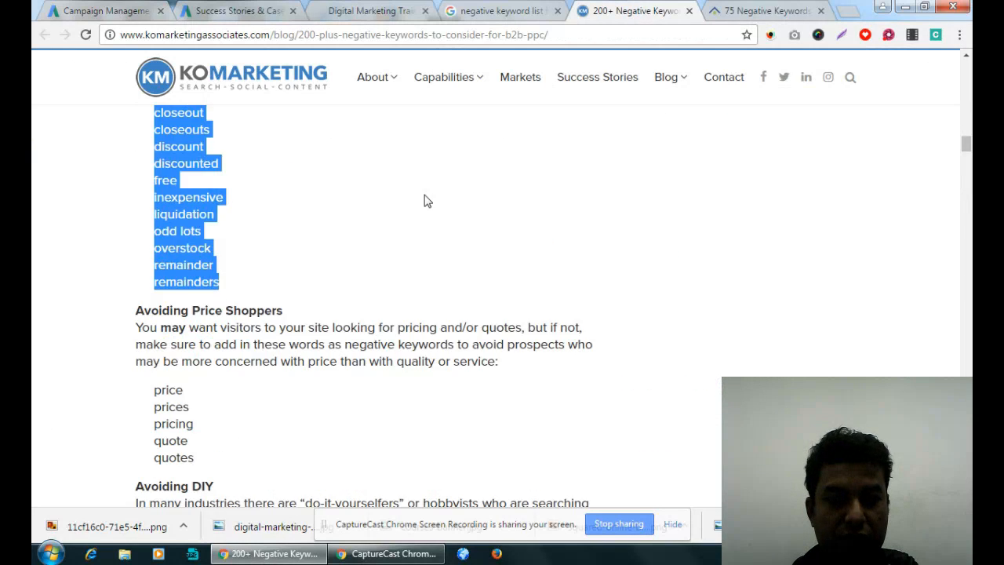
{"action": "left_click_drag", "start_coordinate": [157, 240], "coordinate": [218, 314]}
{"action": "key", "text": "ctrl+c"}
{"action": "left_click", "coordinate": [132, 15]}
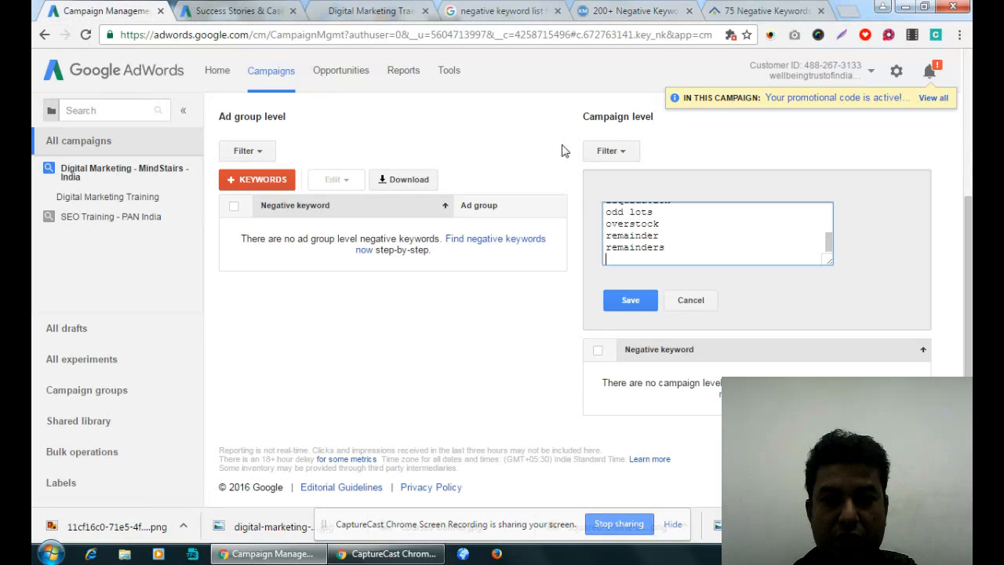
{"action": "key", "text": "ctrl+v"}
- Add the "Avoiding DIY" terms from craft through making to the campaign-level negative keywords entry
{"action": "left_click", "coordinate": [637, 10]}
{"action": "scroll", "coordinate": [416, 198], "scroll_direction": "down", "scroll_amount": 4}
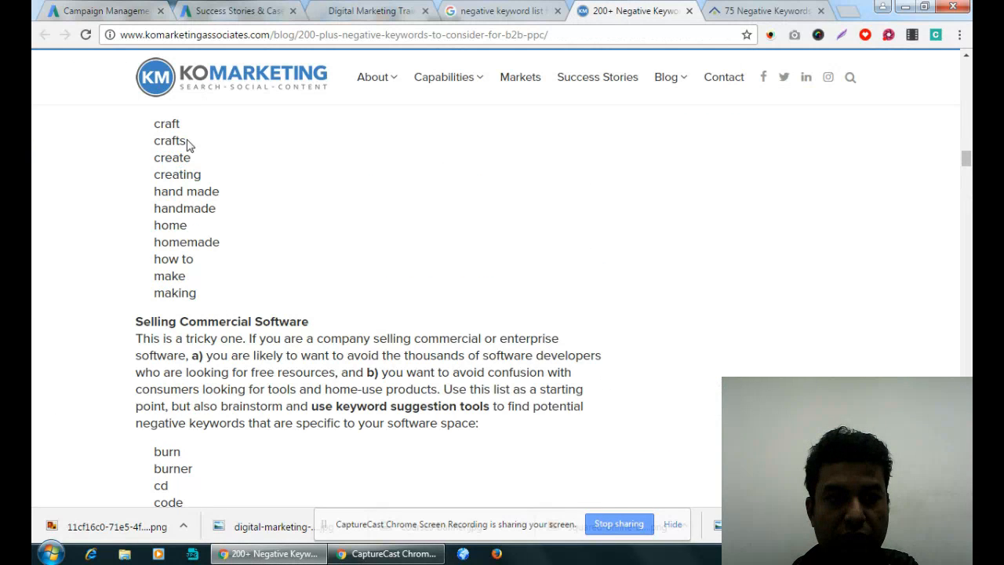
{"action": "left_click_drag", "start_coordinate": [157, 124], "coordinate": [201, 292]}
{"action": "key", "text": "ctrl+c"}
{"action": "left_click", "coordinate": [132, 14]}
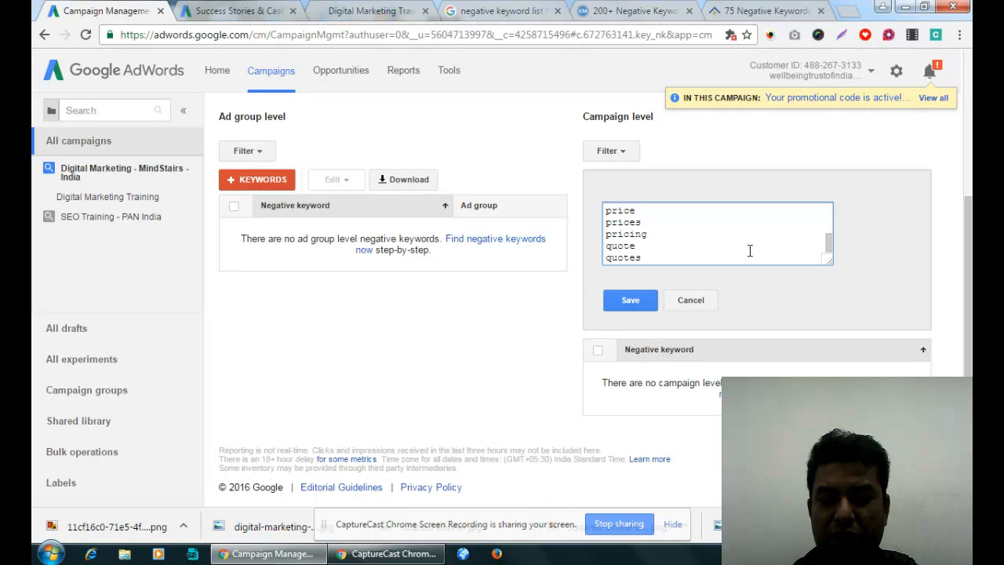
{"action": "key", "text": "ctrl+v"}
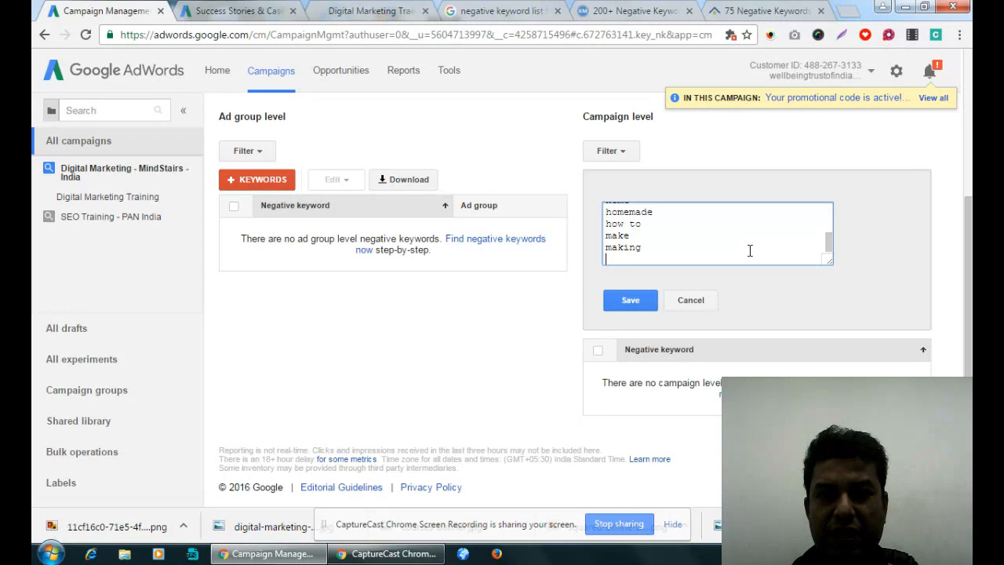
- Add the "Selling Commercial Software" list, burn through windows, from the article to the campaign-level negative keywords entry
{"action": "key", "text": "ctrl+5"}
{"action": "scroll", "coordinate": [345, 260], "scroll_direction": "down", "scroll_amount": 4}
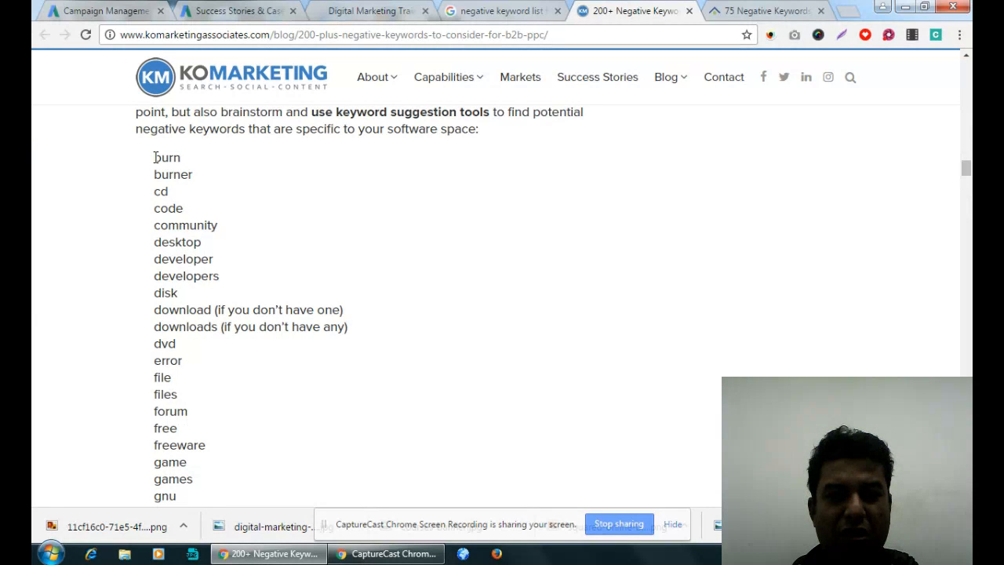
{"action": "mouse_move", "coordinate": [155, 157]}
{"action": "left_mouse_down"}
{"action": "mouse_move", "coordinate": [204, 502]}
{"action": "mouse_move", "coordinate": [235, 269]}
{"action": "mouse_move", "coordinate": [239, 277]}
{"action": "left_mouse_up"}
{"action": "key", "text": "ctrl+c"}
{"action": "left_click", "coordinate": [104, 12]}
{"action": "key", "text": "ctrl+v"}
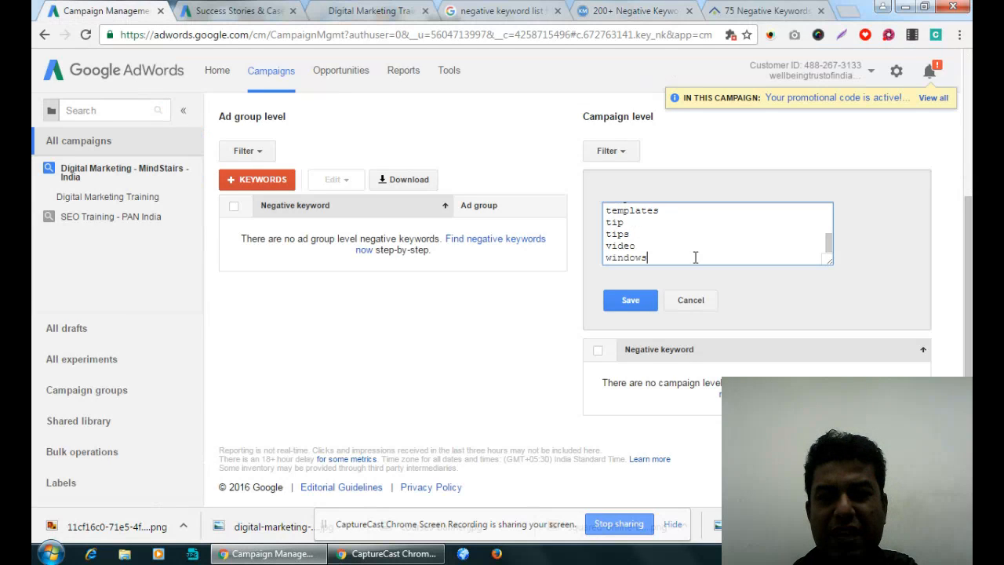
- Enlarge the negative keywords text box and delete the leftover parentheses after "microsoft"
{"action": "left_click_drag", "start_coordinate": [830, 261], "coordinate": [926, 534]}
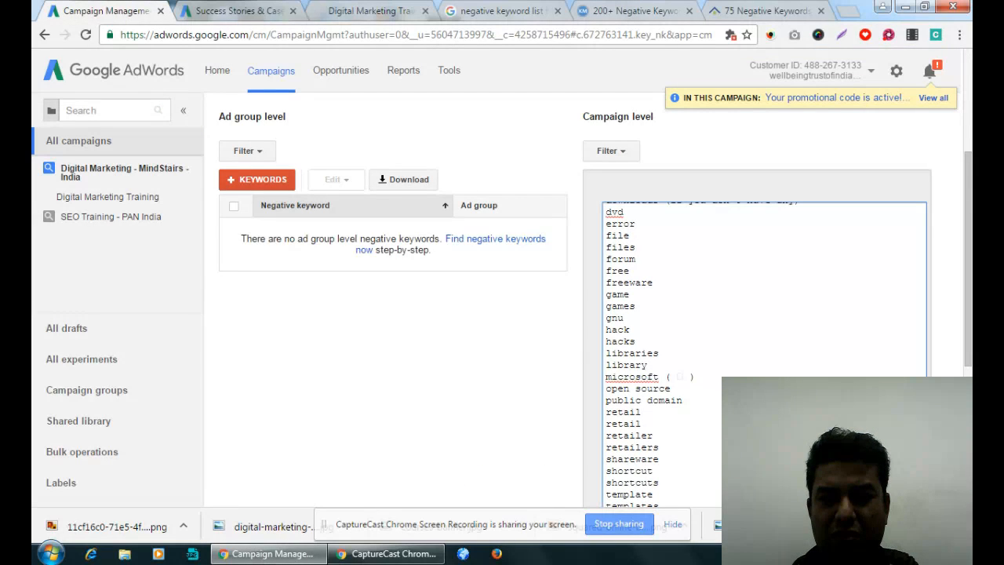
{"action": "left_click_drag", "start_coordinate": [714, 378], "coordinate": [660, 378]}
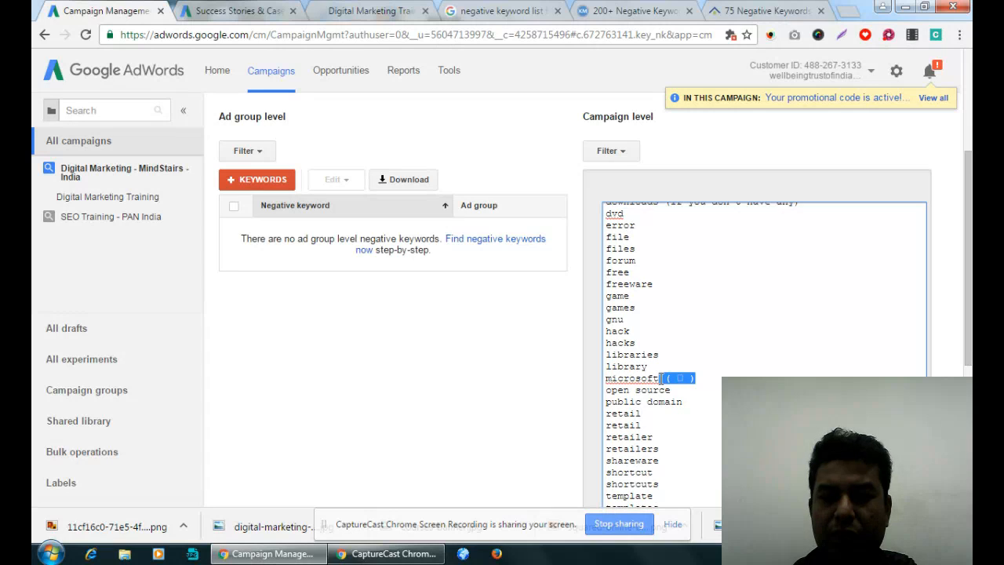
{"action": "key", "text": "BackSpace"}
{"action": "scroll", "coordinate": [685, 346], "scroll_direction": "up", "scroll_amount": 1}
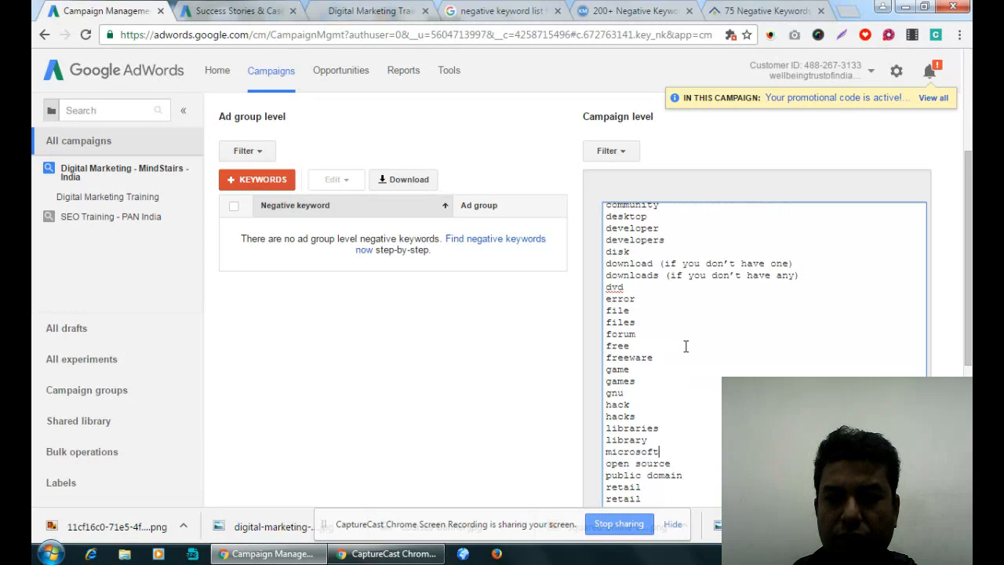
- Delete the parenthetical remarks after "downloads" and "download" in the campaign-level negative keywords entry
{"action": "left_click_drag", "start_coordinate": [800, 274], "coordinate": [667, 275]}
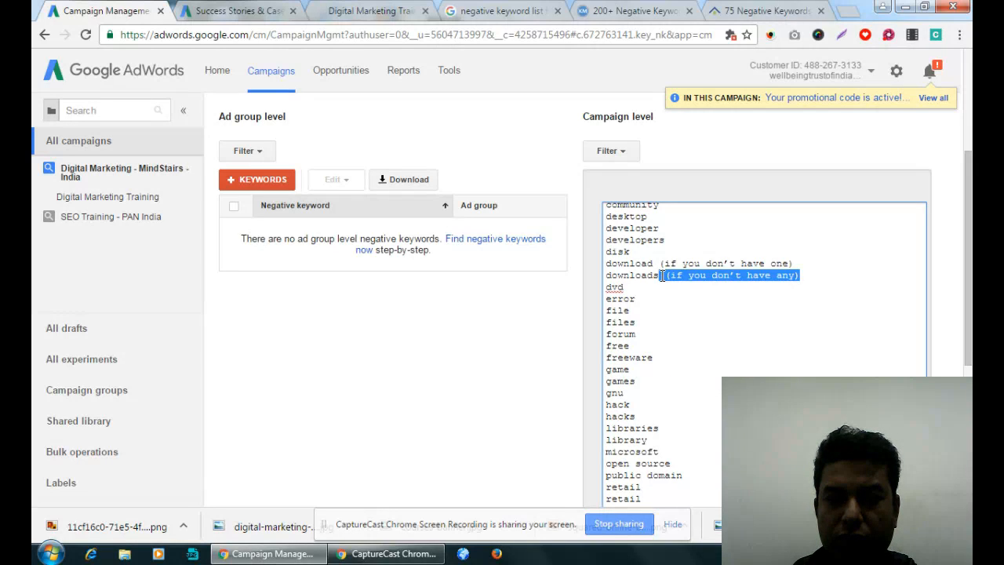
{"action": "key", "text": "BackSpace"}
{"action": "left_click_drag", "start_coordinate": [794, 263], "coordinate": [659, 263]}
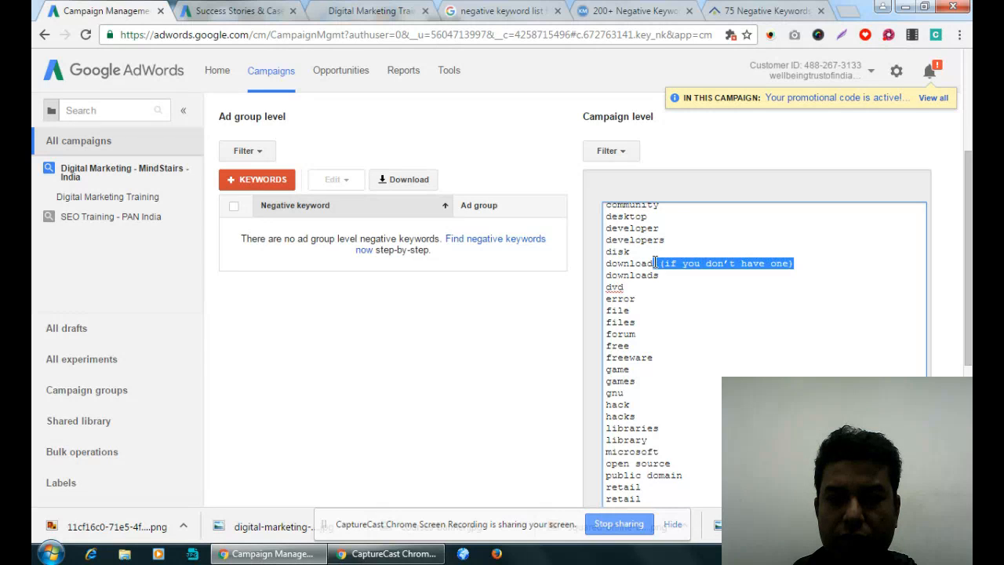
{"action": "key", "text": "BackSpace"}
{"action": "scroll", "coordinate": [732, 283], "scroll_direction": "up", "scroll_amount": 3}
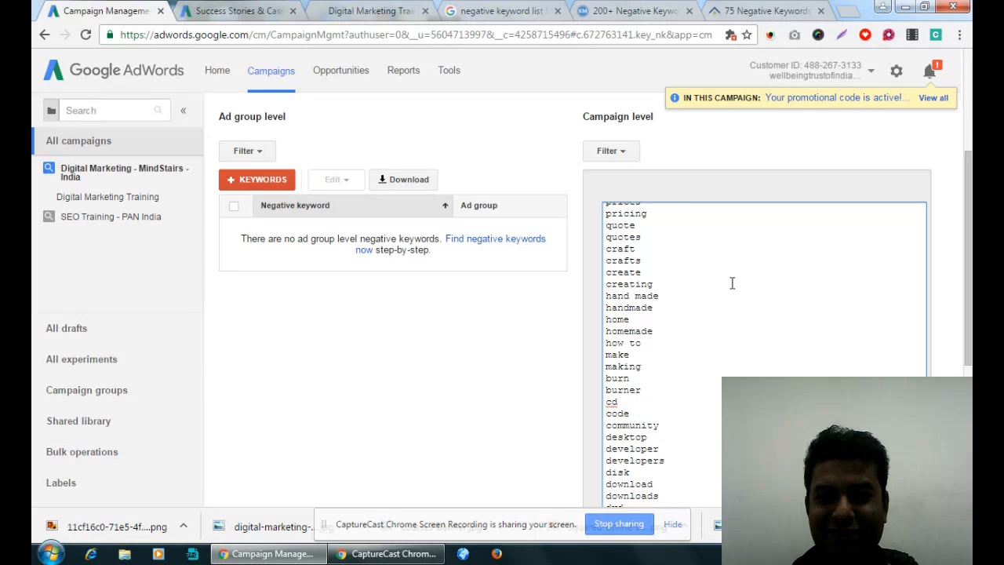
{"action": "scroll", "coordinate": [732, 283], "scroll_direction": "up", "scroll_amount": 2}
{"action": "scroll", "coordinate": [731, 283], "scroll_direction": "down", "scroll_amount": 10}
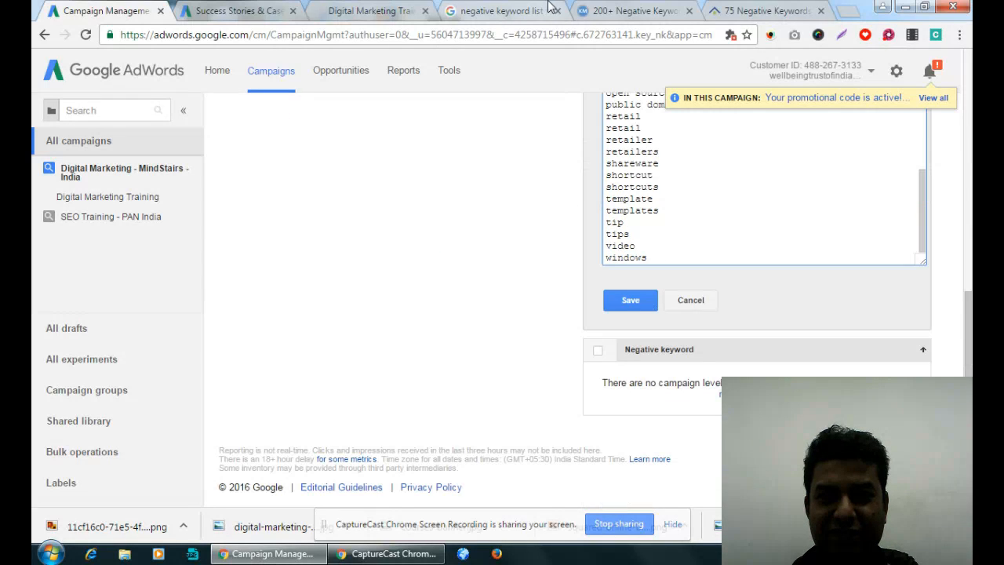
- Add the article's manufacturing and industrial list, antique through vintage, to the campaign-level negative keywords entry
{"action": "left_click", "coordinate": [632, 10]}
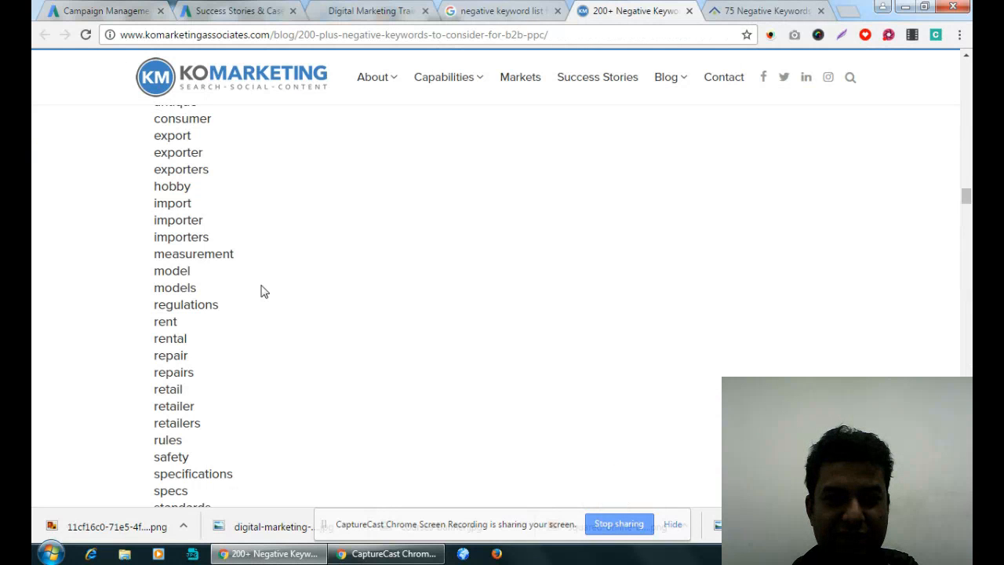
{"action": "scroll", "coordinate": [230, 230], "scroll_direction": "up", "scroll_amount": 1}
{"action": "left_click_drag", "start_coordinate": [152, 172], "coordinate": [204, 398]}
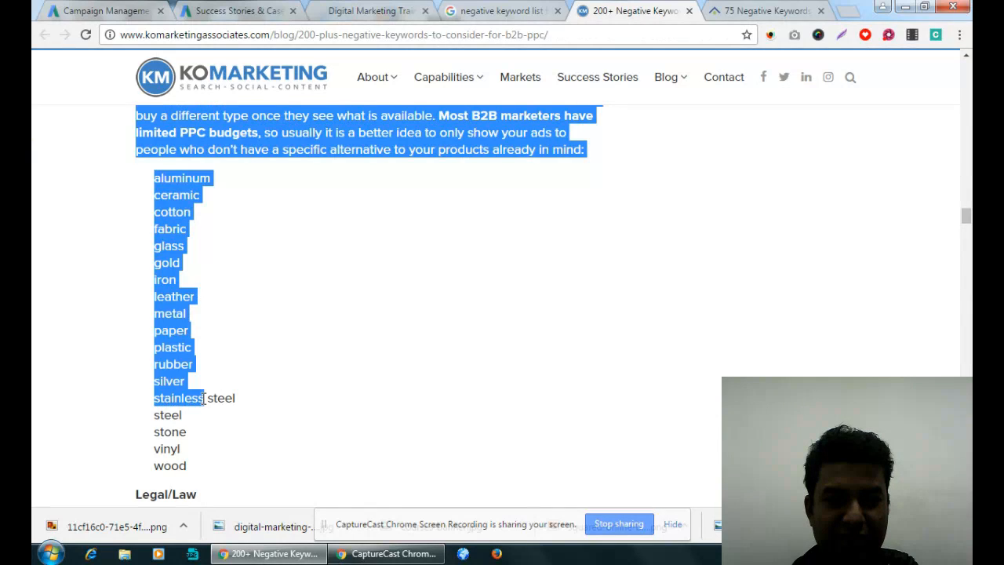
{"action": "scroll", "coordinate": [204, 398], "scroll_direction": "up", "scroll_amount": 4}
{"action": "left_click", "coordinate": [363, 278]}
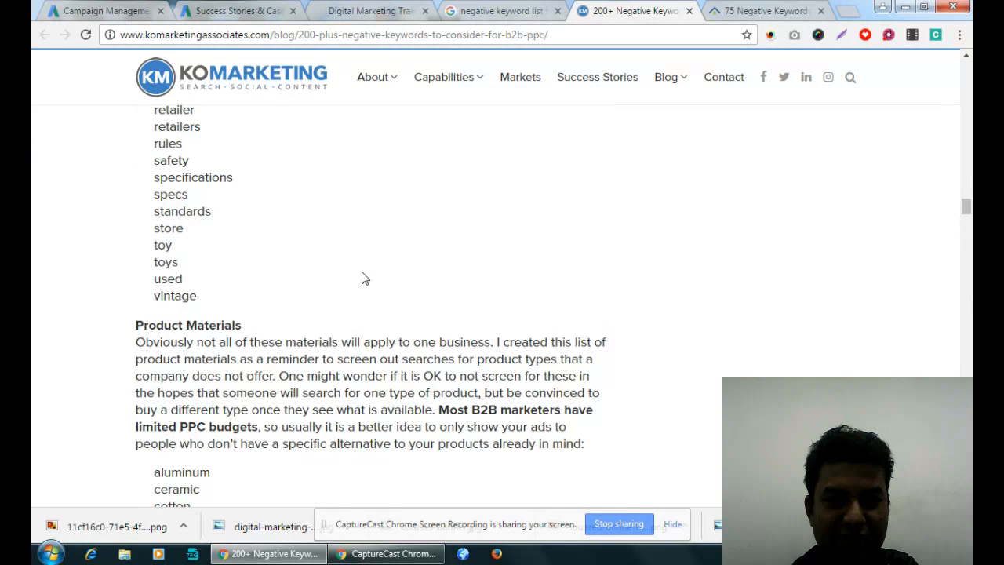
{"action": "scroll", "coordinate": [314, 251], "scroll_direction": "up", "scroll_amount": 5}
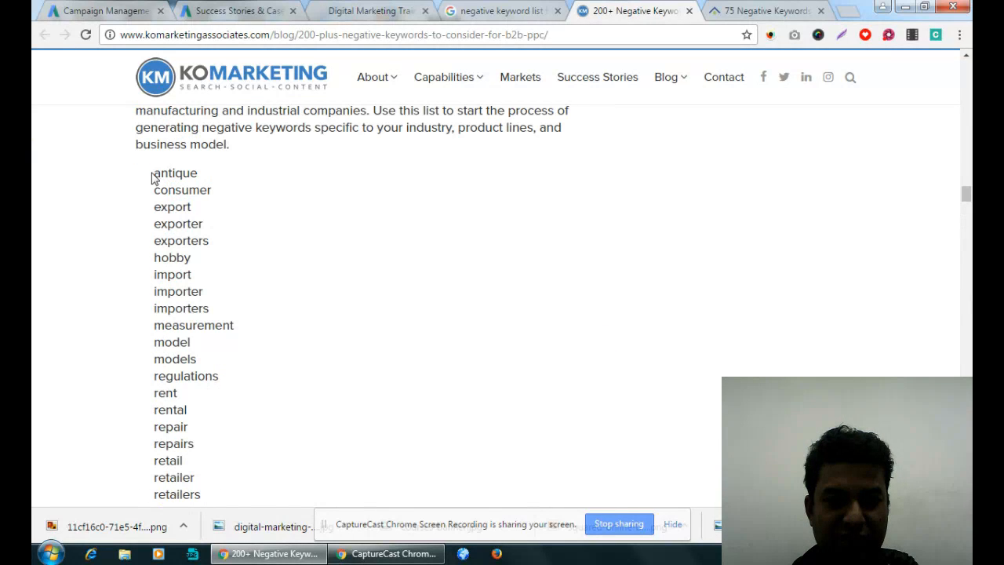
{"action": "left_click_drag", "start_coordinate": [155, 174], "coordinate": [231, 457]}
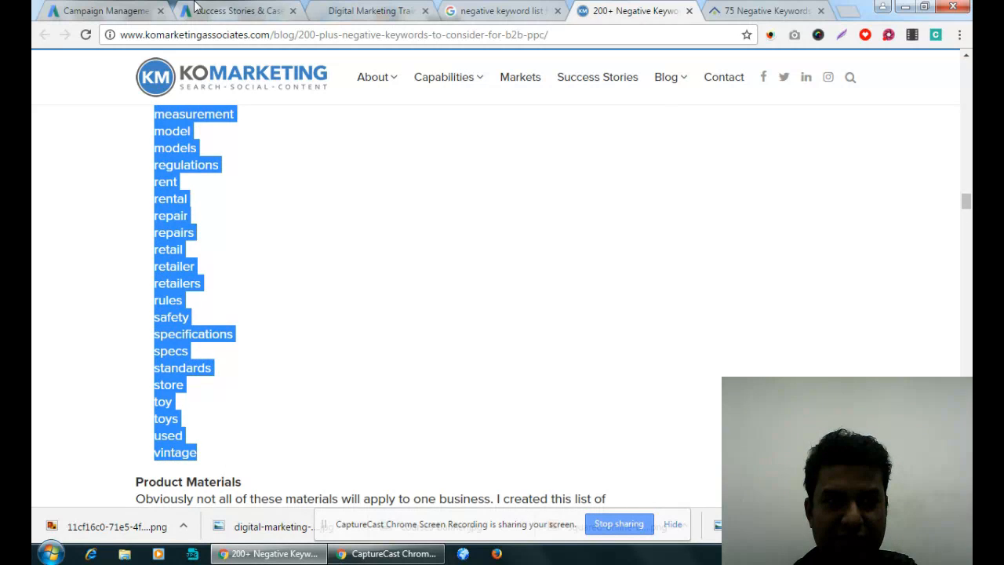
{"action": "left_click", "coordinate": [149, 10]}
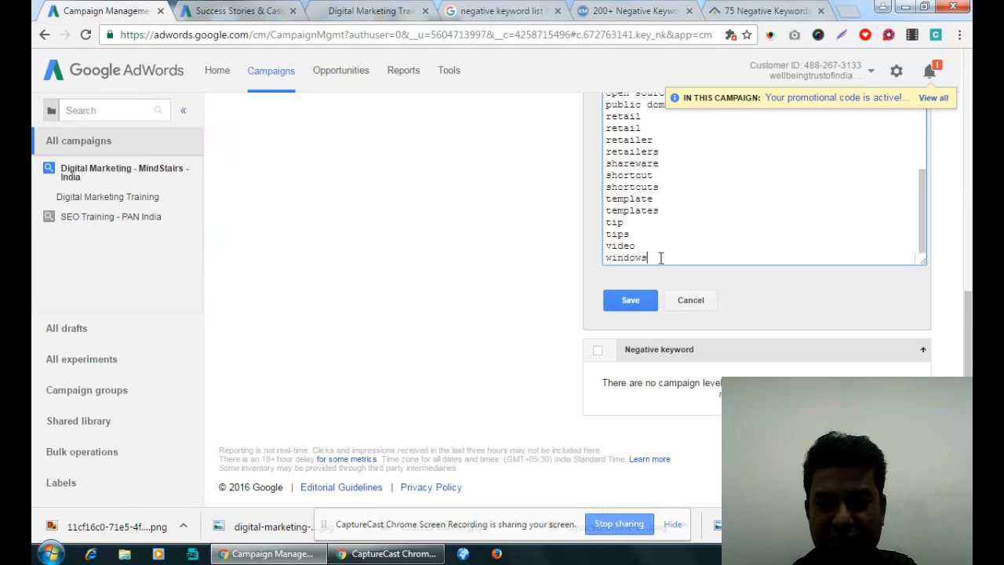
{"action": "key", "text": "ctrl+v"}
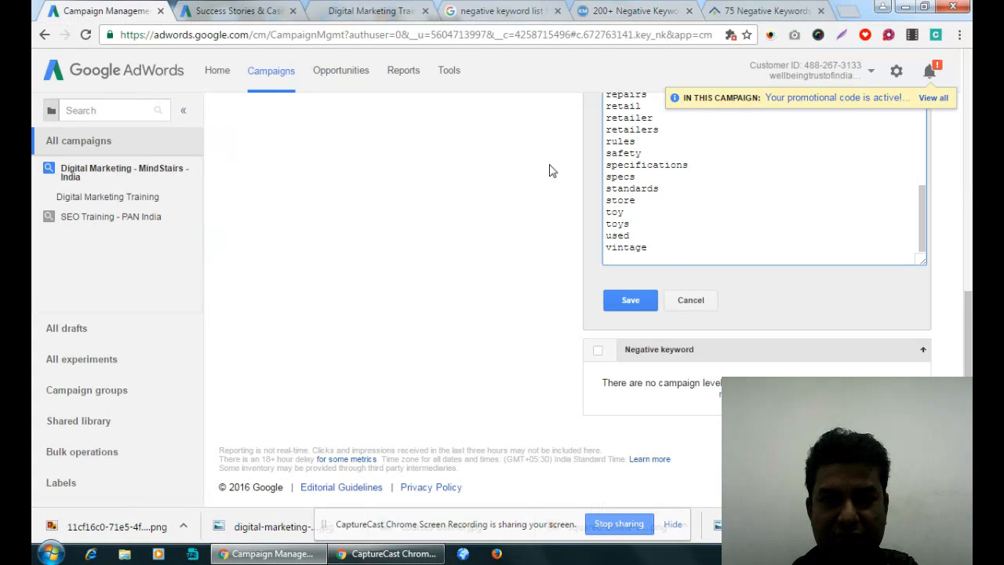
- Add the "Product Materials" list, aluminum through wood, from the article to the campaign-level negative keywords entry
{"action": "left_click", "coordinate": [648, 10]}
{"action": "left_click", "coordinate": [442, 230]}
{"action": "scroll", "coordinate": [442, 231], "scroll_direction": "down", "scroll_amount": 5}
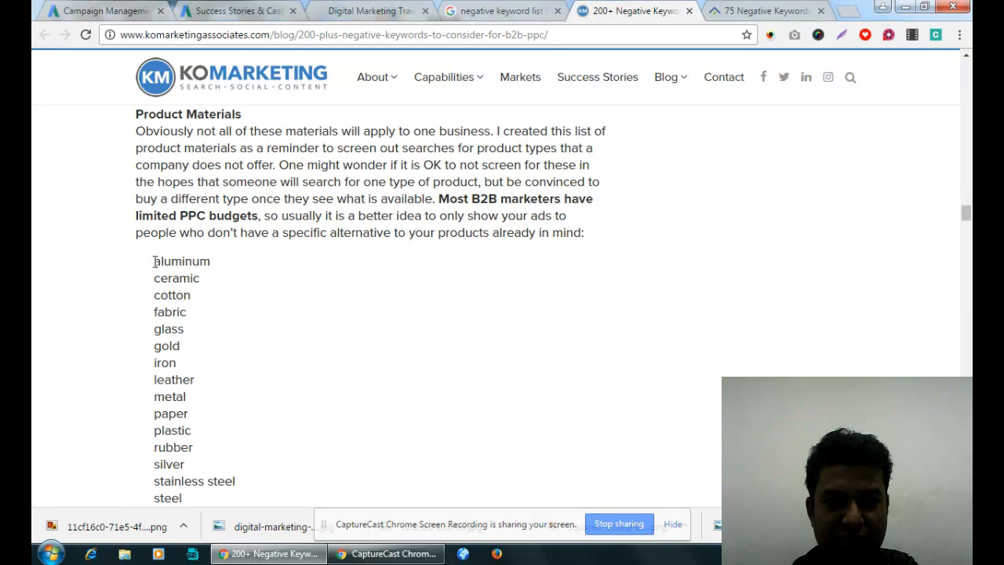
{"action": "left_click_drag", "start_coordinate": [154, 262], "coordinate": [187, 248]}
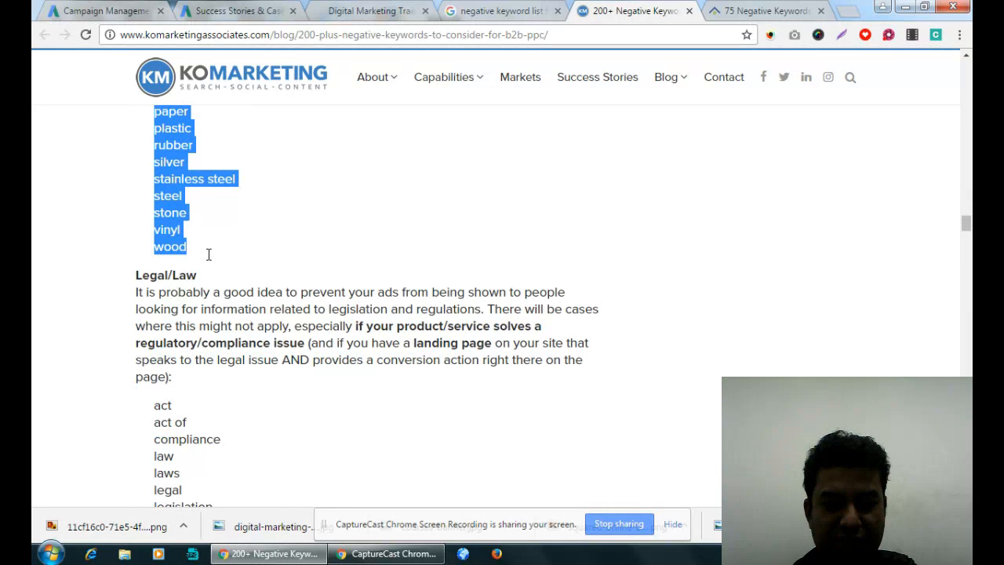
{"action": "key", "text": "ctrl+c"}
{"action": "left_click", "coordinate": [102, 11]}
{"action": "key", "text": "ctrl+v"}
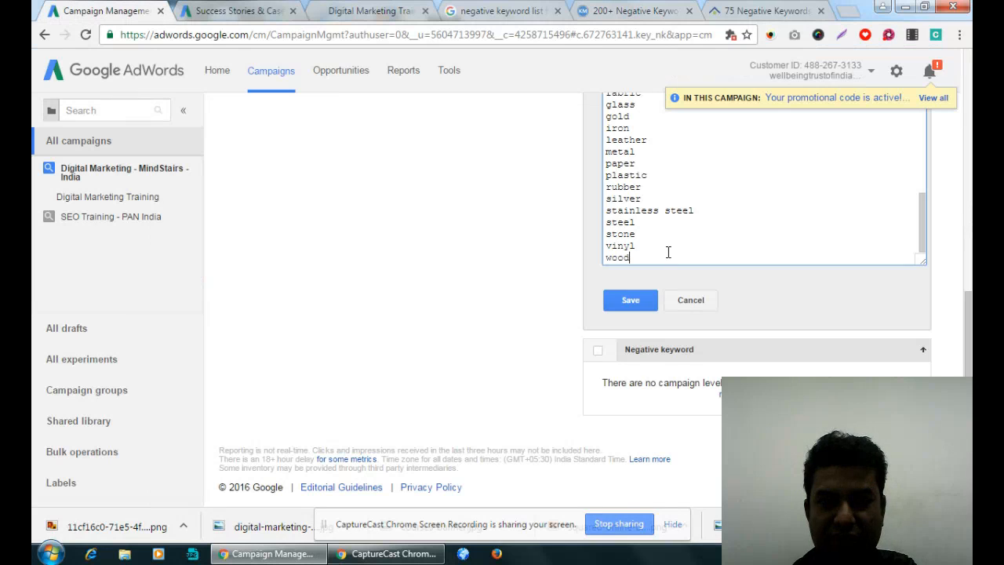
{"action": "key", "text": "Return"}
- Add the "Legal/Law" list, act through regulations, from the article to the campaign-level negative keywords entry
{"action": "left_click", "coordinate": [645, 11]}
{"action": "scroll", "coordinate": [400, 253], "scroll_direction": "down", "scroll_amount": 3}
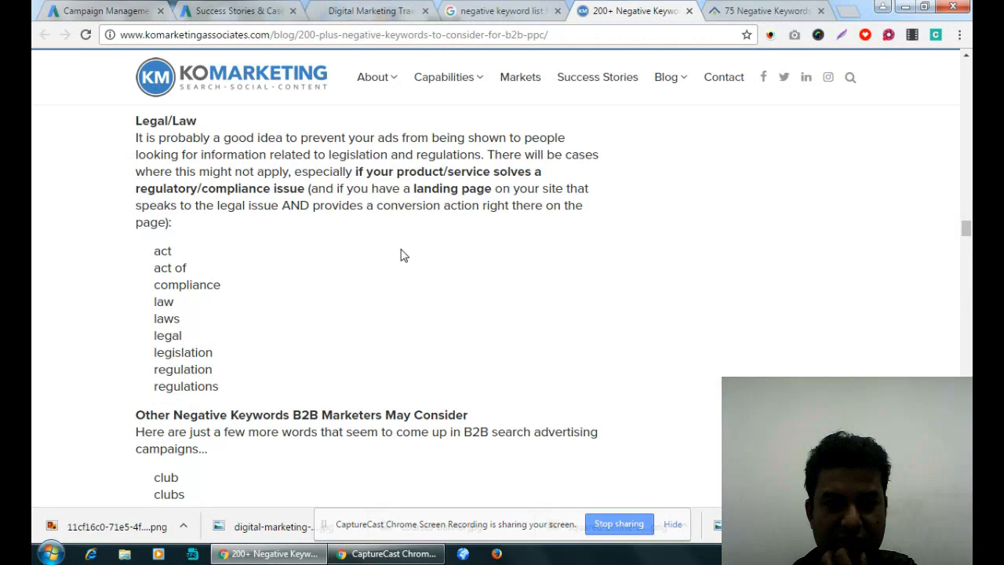
{"action": "left_click_drag", "start_coordinate": [154, 185], "coordinate": [227, 323]}
{"action": "left_click", "coordinate": [97, 10]}
{"action": "key", "text": "ctrl+v"}
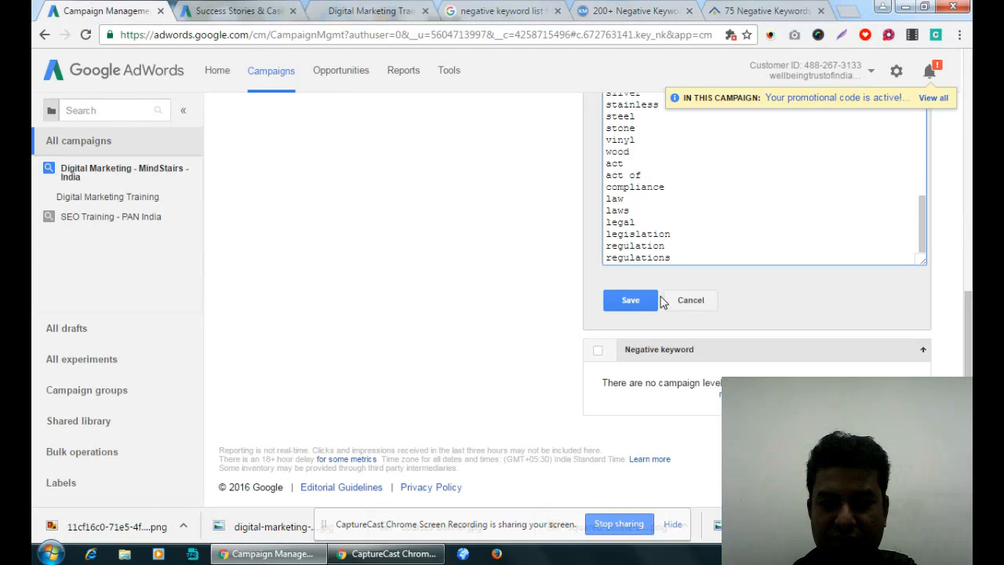
- Add the "Other Negative Keywords B2B Marketers May Consider" list, club through sending, to the campaign-level negative keywords entry
{"action": "left_click", "coordinate": [634, 10]}
{"action": "scroll", "coordinate": [455, 258], "scroll_direction": "down", "scroll_amount": 3}
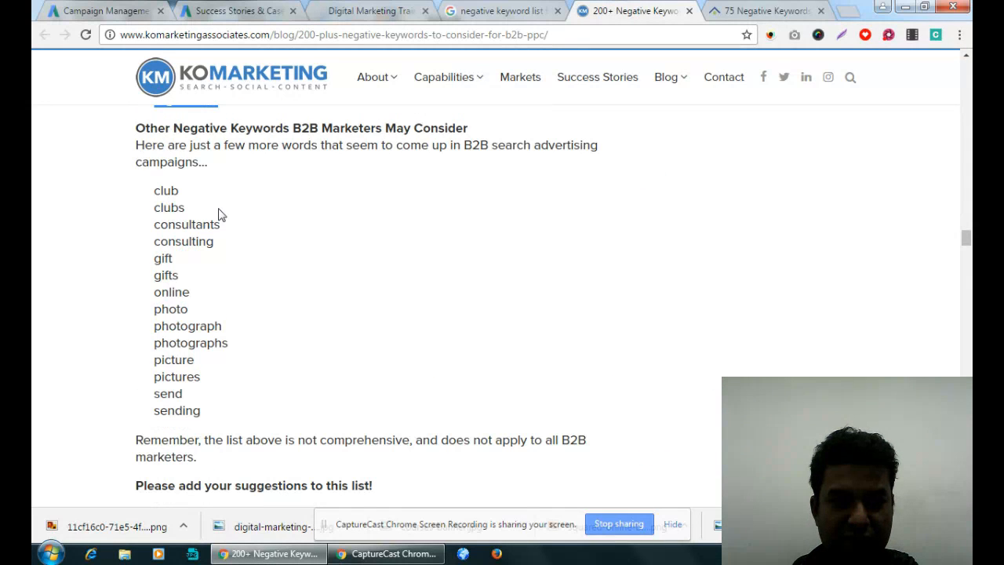
{"action": "left_click_drag", "start_coordinate": [158, 190], "coordinate": [209, 405]}
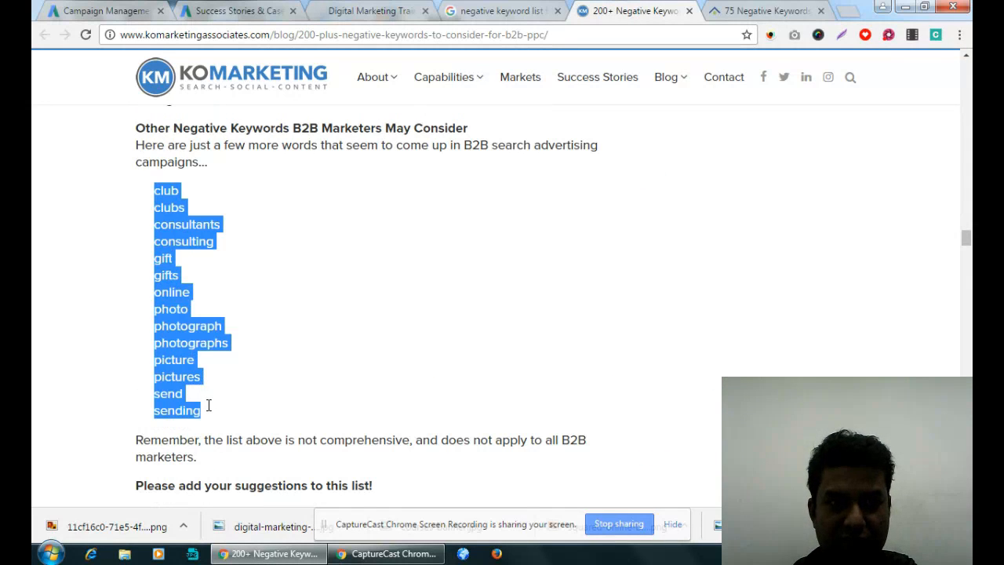
{"action": "key", "text": "ctrl+c"}
{"action": "left_click", "coordinate": [96, 11]}
{"action": "key", "text": "ctrl+v"}
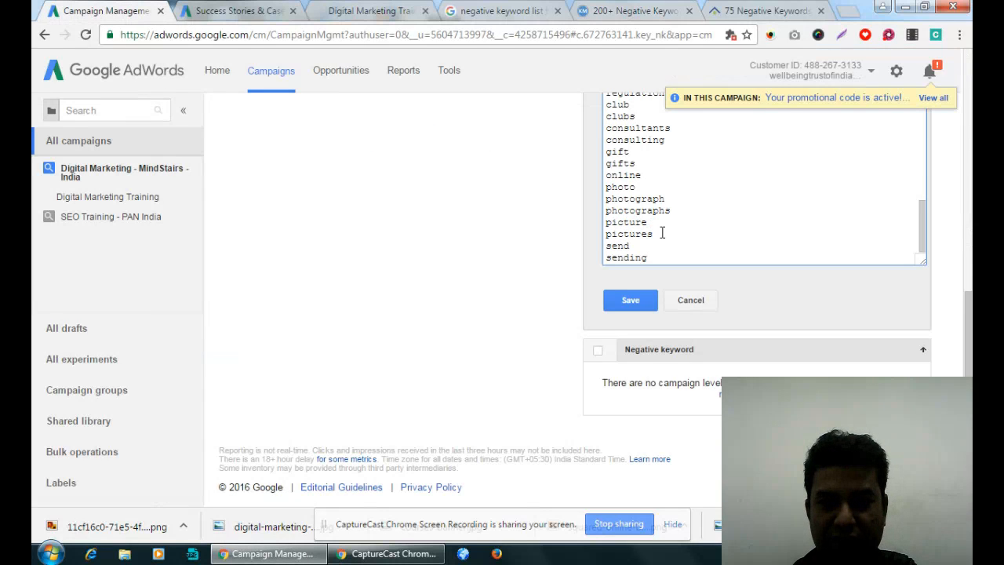
{"action": "key", "text": "Return"}
- Check the article for remaining lists, save the campaign-level negative keywords, and look over the saved list
{"action": "left_click", "coordinate": [674, 10]}
{"action": "scroll", "coordinate": [519, 208], "scroll_direction": "down", "scroll_amount": 3}
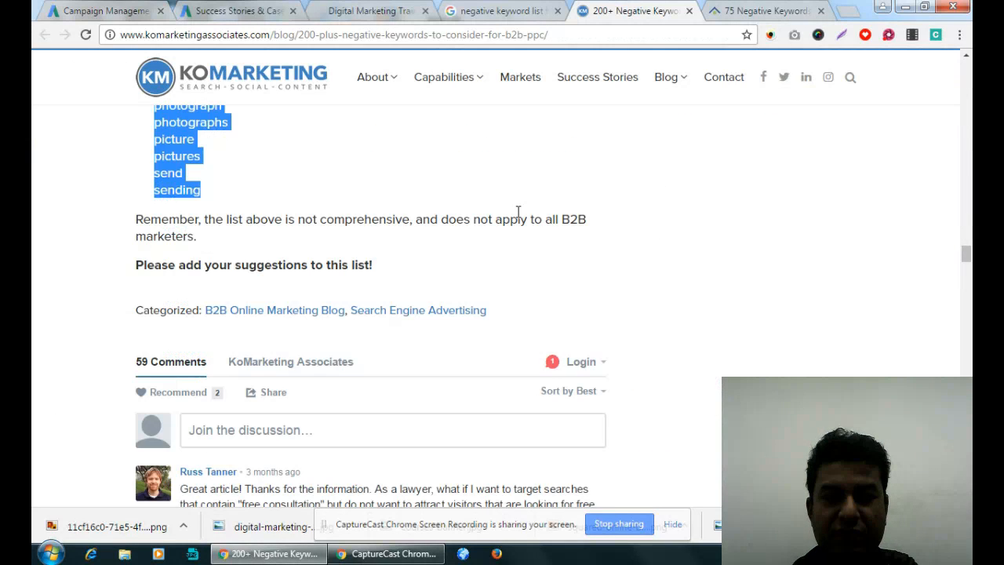
{"action": "left_click", "coordinate": [109, 10]}
{"action": "left_click", "coordinate": [630, 300]}
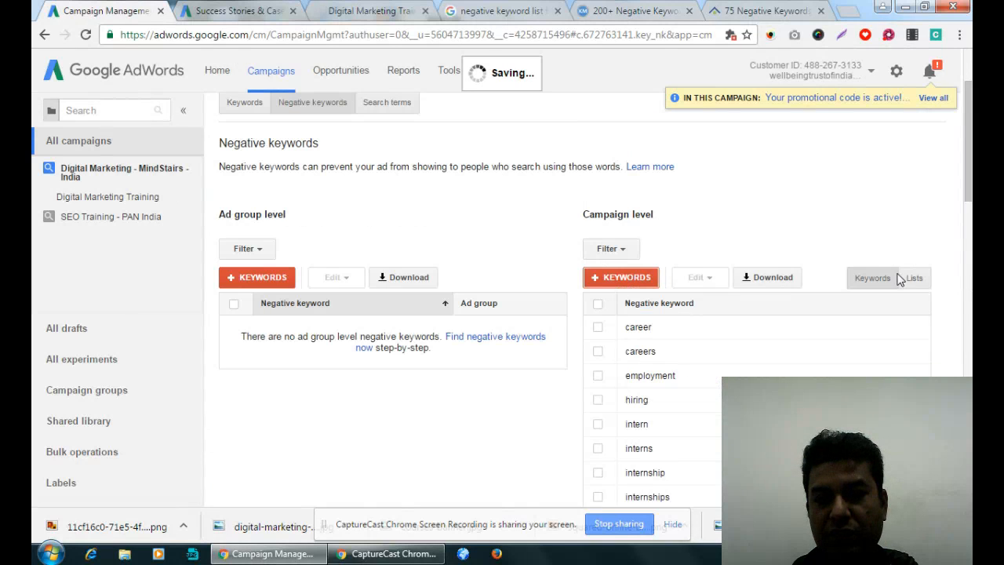
{"action": "scroll", "coordinate": [775, 330], "scroll_direction": "down", "scroll_amount": 10}
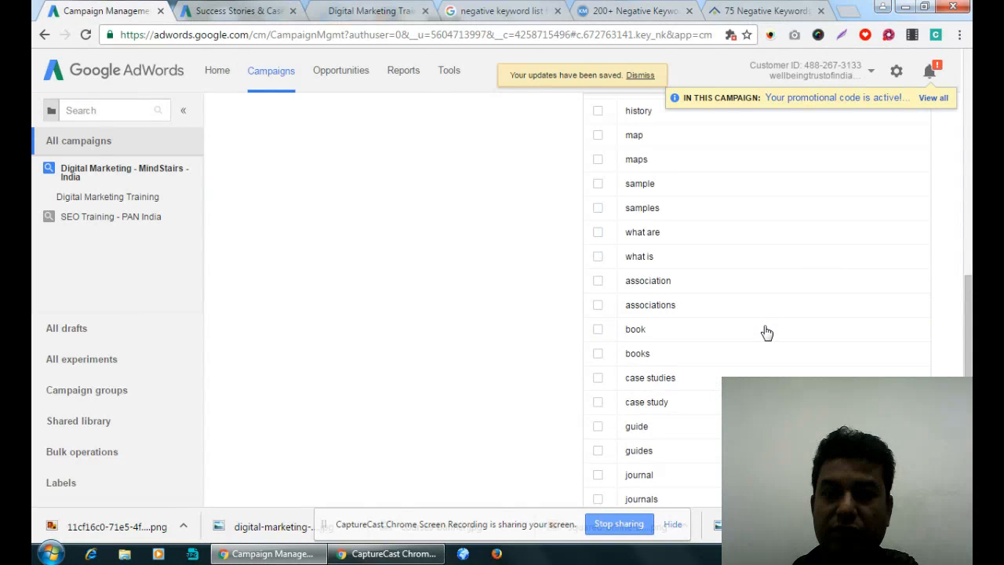
{"action": "scroll", "coordinate": [701, 332], "scroll_direction": "up", "scroll_amount": 12}
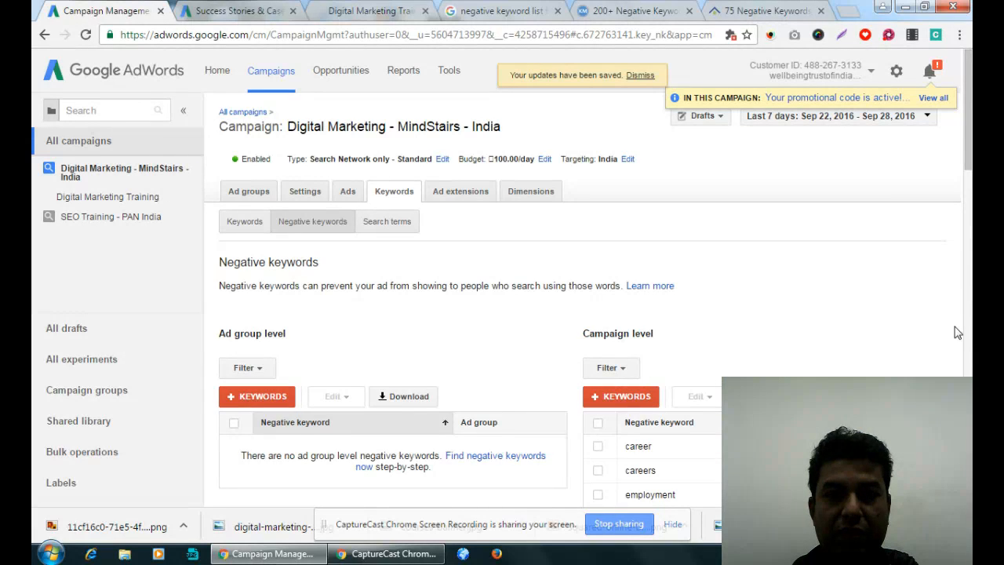
{"action": "scroll", "coordinate": [955, 333], "scroll_direction": "down", "scroll_amount": 8}
{"action": "scroll", "coordinate": [954, 333], "scroll_direction": "up", "scroll_amount": 8}
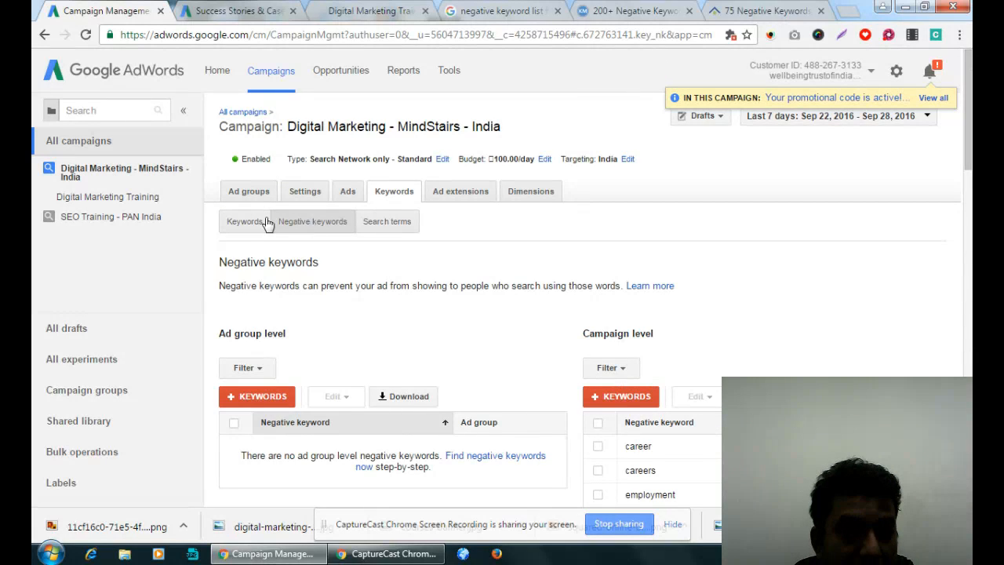
- Review the campaign's regular keywords, examining their match type, status, maximum CPC and quality score
{"action": "left_click", "coordinate": [245, 228]}
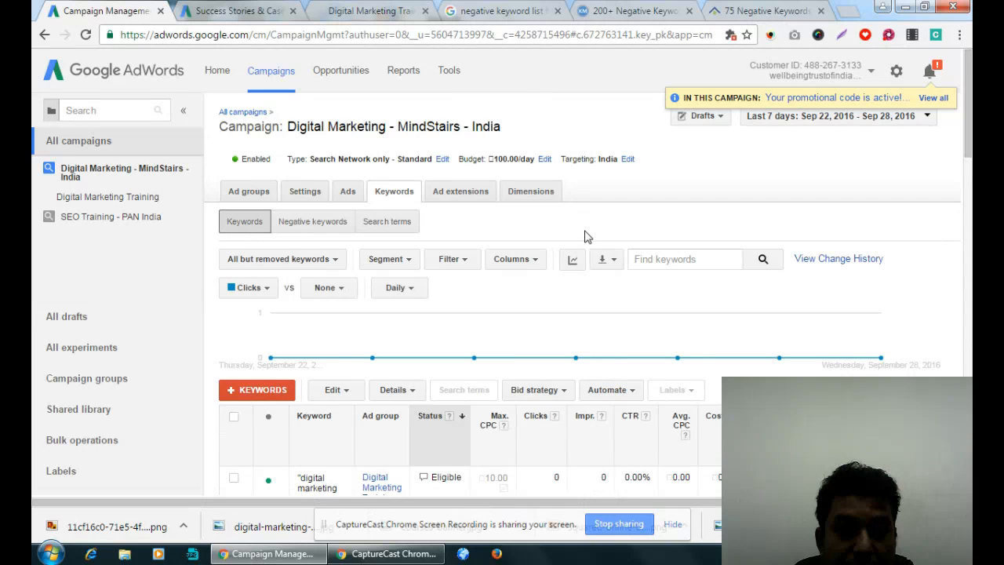
{"action": "scroll", "coordinate": [587, 236], "scroll_direction": "down", "scroll_amount": 2}
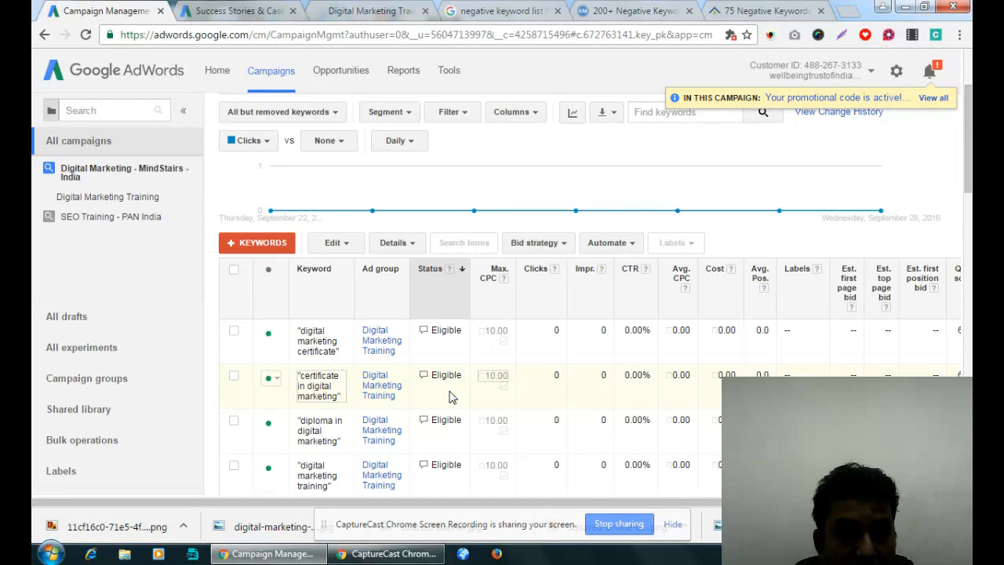
{"action": "scroll", "coordinate": [452, 398], "scroll_direction": "down", "scroll_amount": 2}
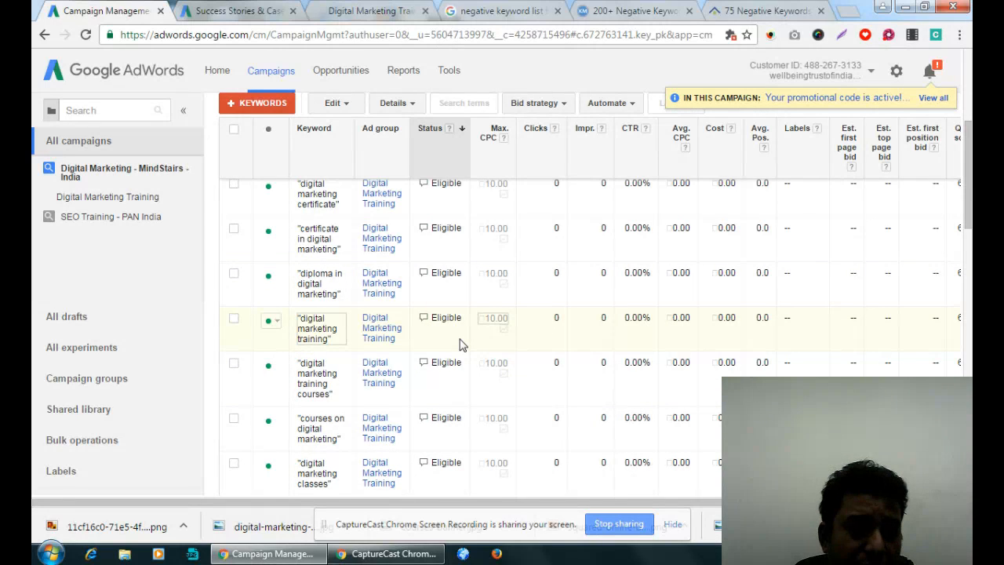
{"action": "scroll", "coordinate": [461, 346], "scroll_direction": "up", "scroll_amount": 4}
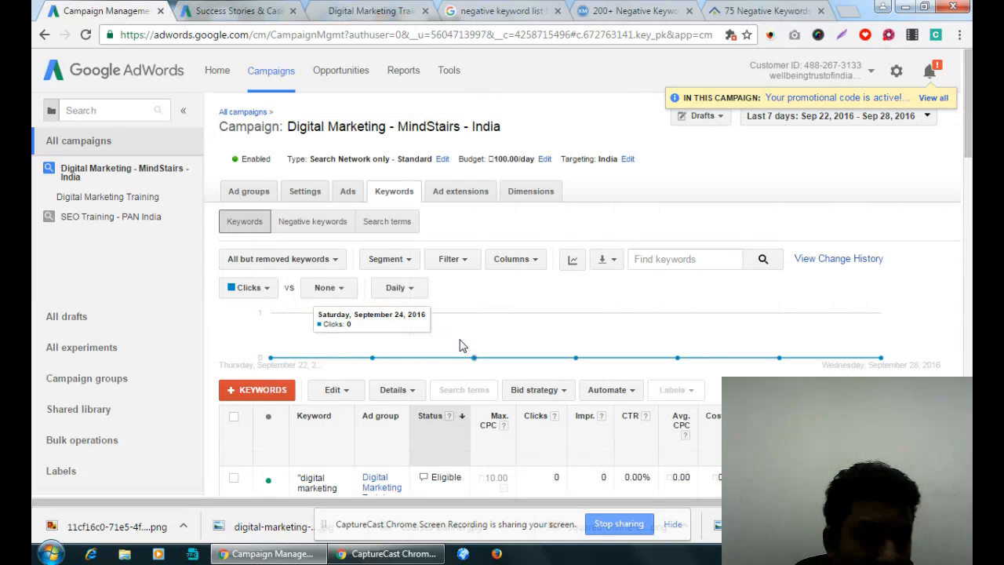
{"action": "scroll", "coordinate": [462, 346], "scroll_direction": "down", "scroll_amount": 1}
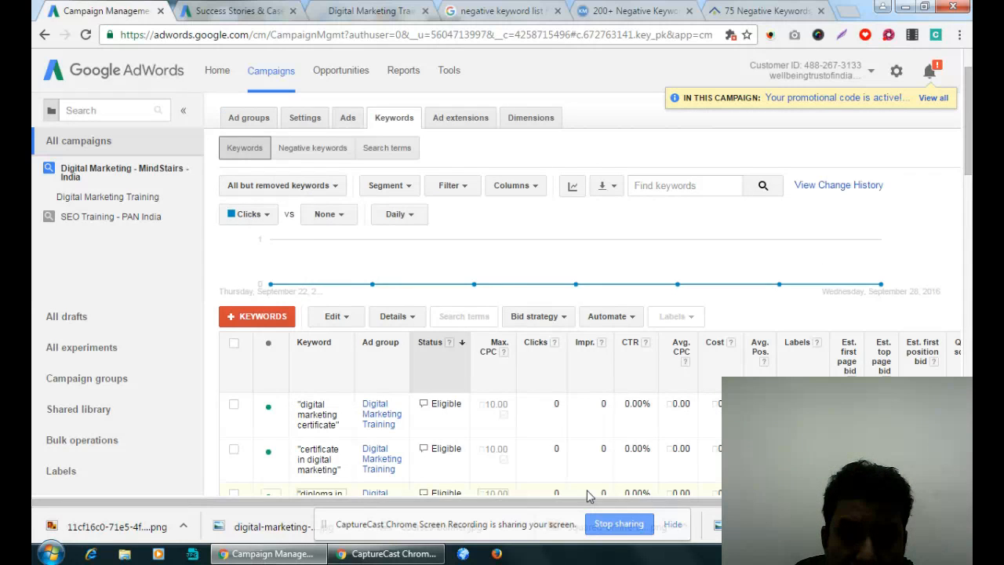
{"action": "scroll", "coordinate": [502, 353], "scroll_direction": "right", "scroll_amount": 1}
{"action": "scroll", "coordinate": [463, 259], "scroll_direction": "down", "scroll_amount": 3}
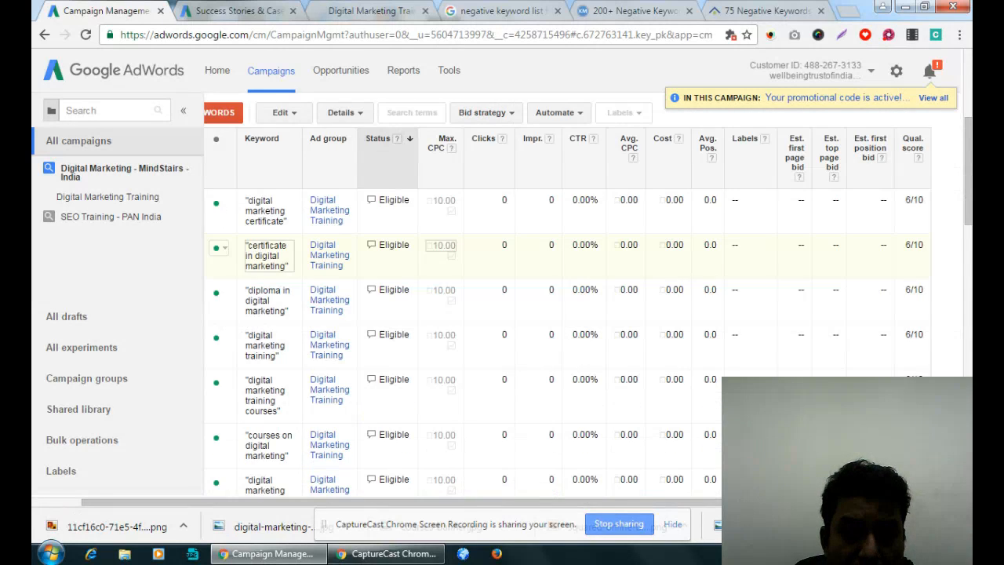
{"action": "scroll", "coordinate": [682, 316], "scroll_direction": "down", "scroll_amount": 1}
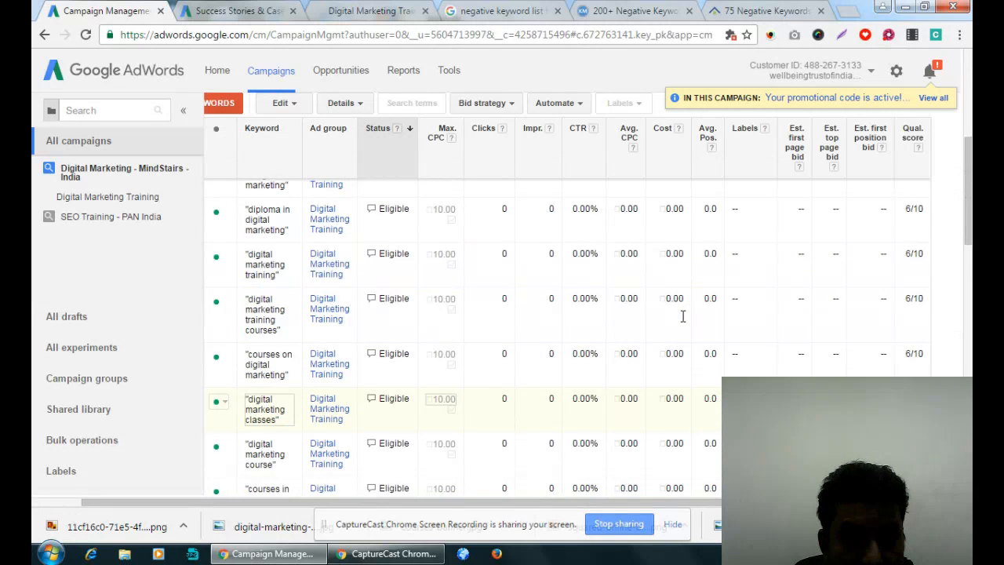
{"action": "scroll", "coordinate": [682, 317], "scroll_direction": "up", "scroll_amount": 4}
{"action": "left_click_drag", "start_coordinate": [626, 504], "coordinate": [452, 506]}
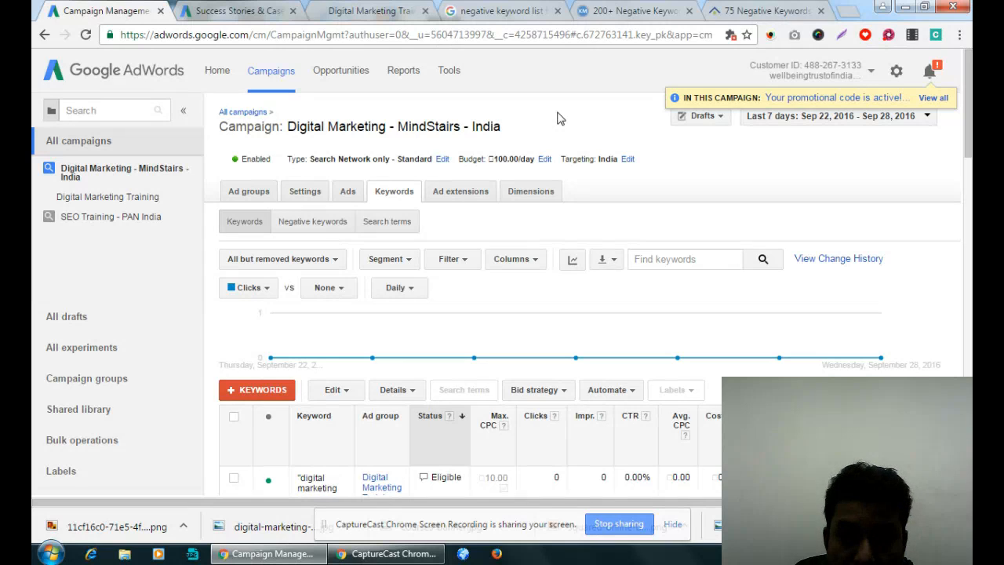
{"action": "scroll", "coordinate": [382, 465], "scroll_direction": "down", "scroll_amount": 1}
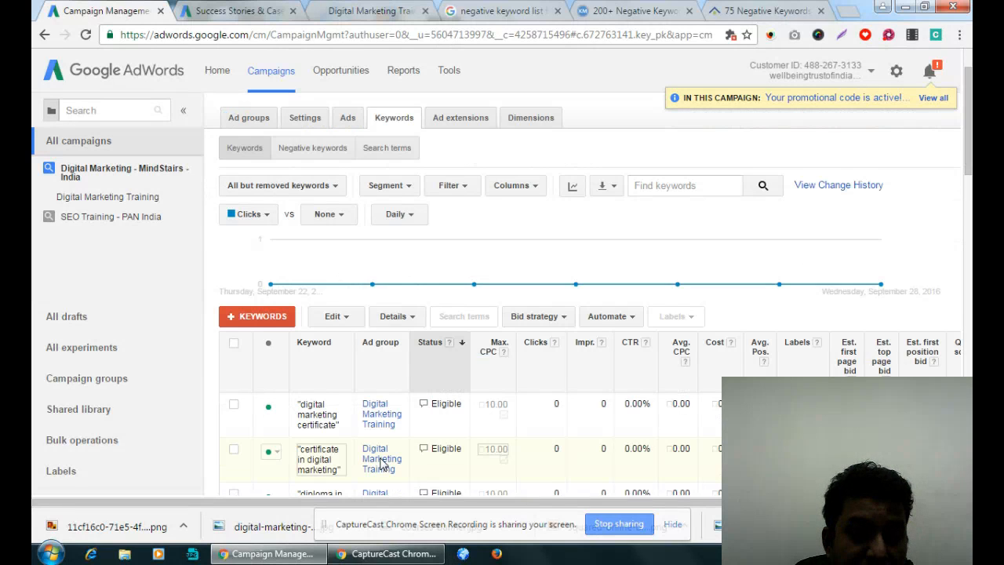
{"action": "scroll", "coordinate": [522, 300], "scroll_direction": "down", "scroll_amount": 1}
{"action": "scroll", "coordinate": [516, 303], "scroll_direction": "up", "scroll_amount": 2}
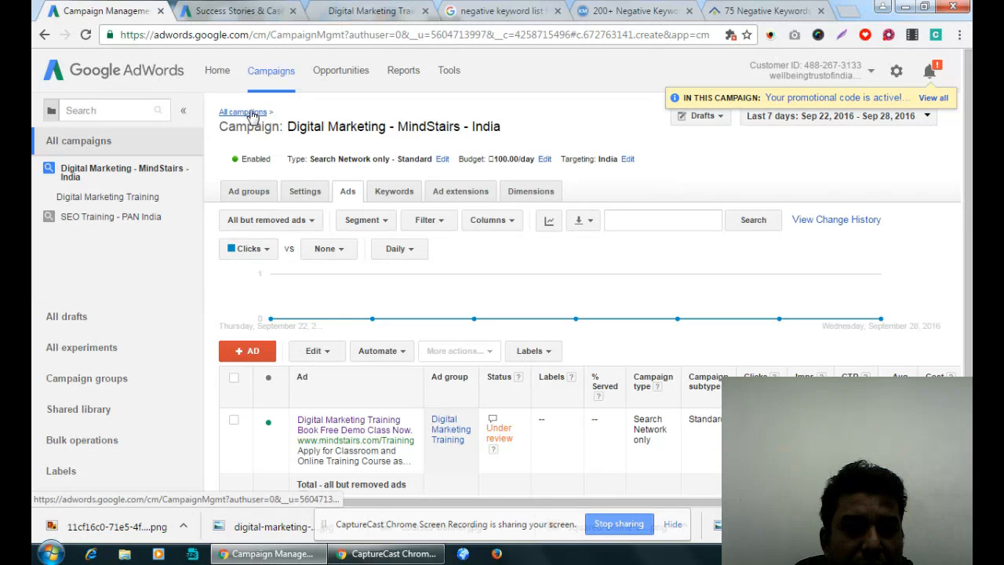
- Return to the Google results for "negative keyword list for google adwords"
{"action": "left_click", "coordinate": [534, 11]}
{"action": "scroll", "coordinate": [470, 275], "scroll_direction": "up", "scroll_amount": 1}
{"action": "scroll", "coordinate": [577, 228], "scroll_direction": "up", "scroll_amount": 3}
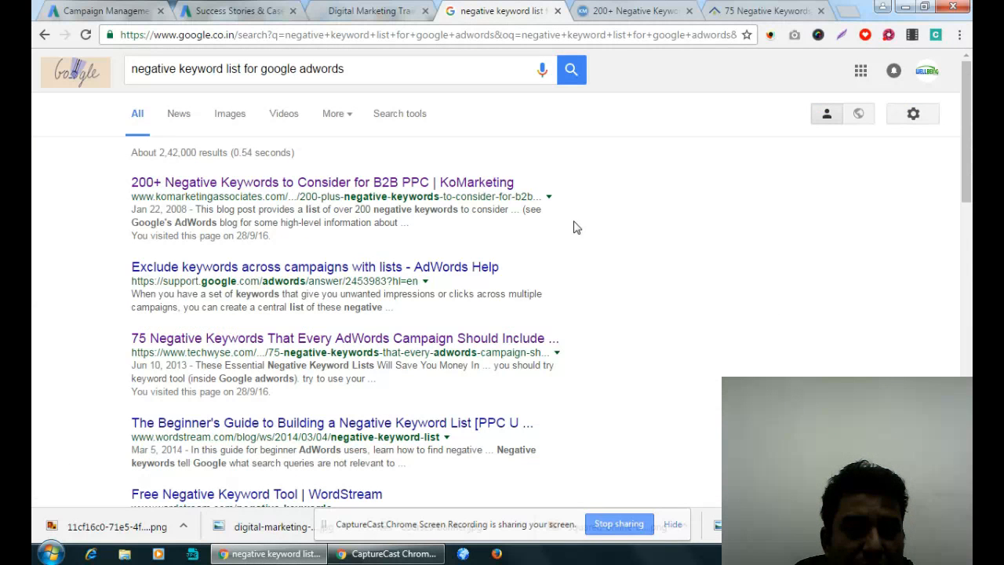
- Bring up the overview of all AdWords campaigns, and search Google for "seo training in kolkata"
{"action": "left_click", "coordinate": [104, 11]}
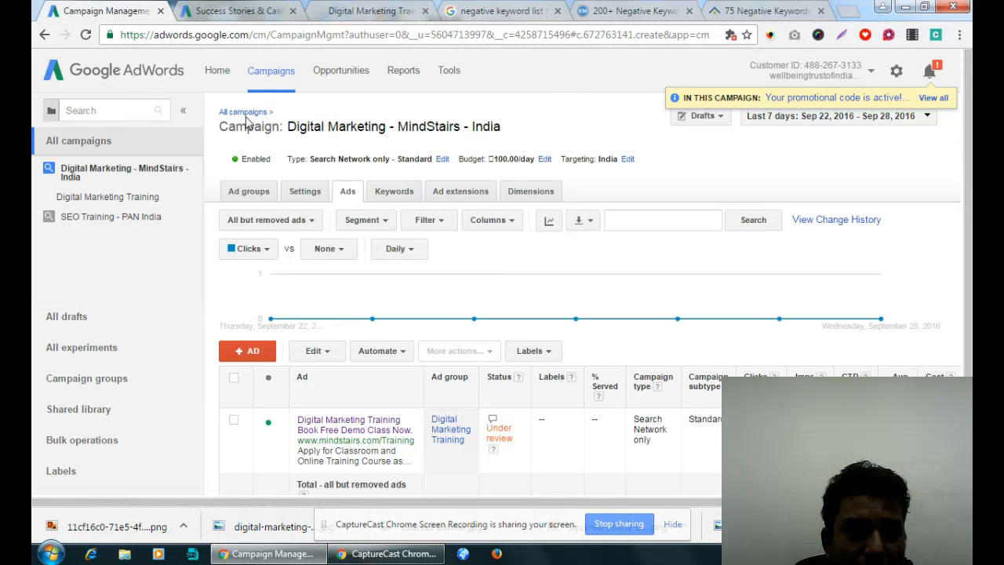
{"action": "left_click", "coordinate": [502, 11]}
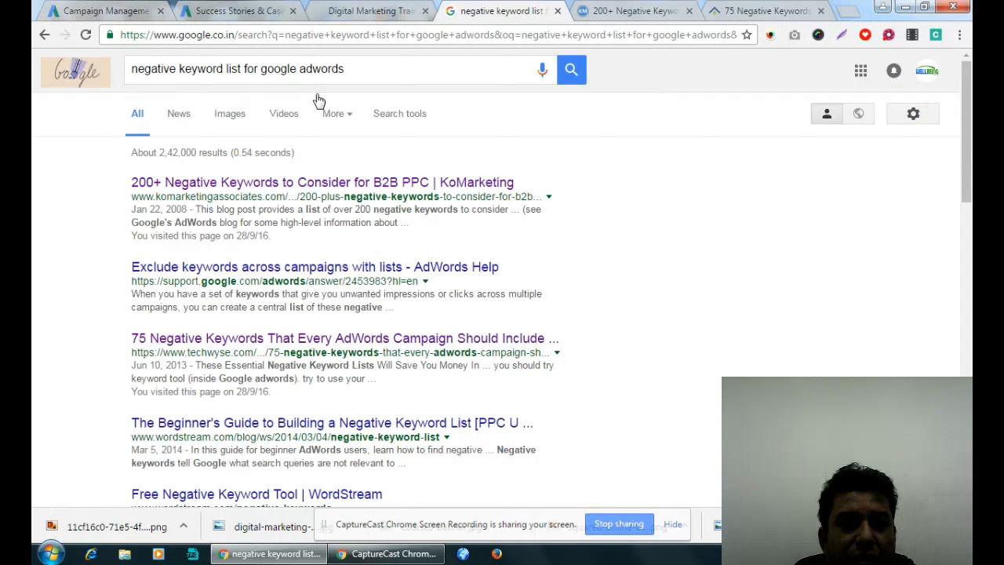
{"action": "triple_click", "coordinate": [361, 69]}
{"action": "type", "text": "seo"}
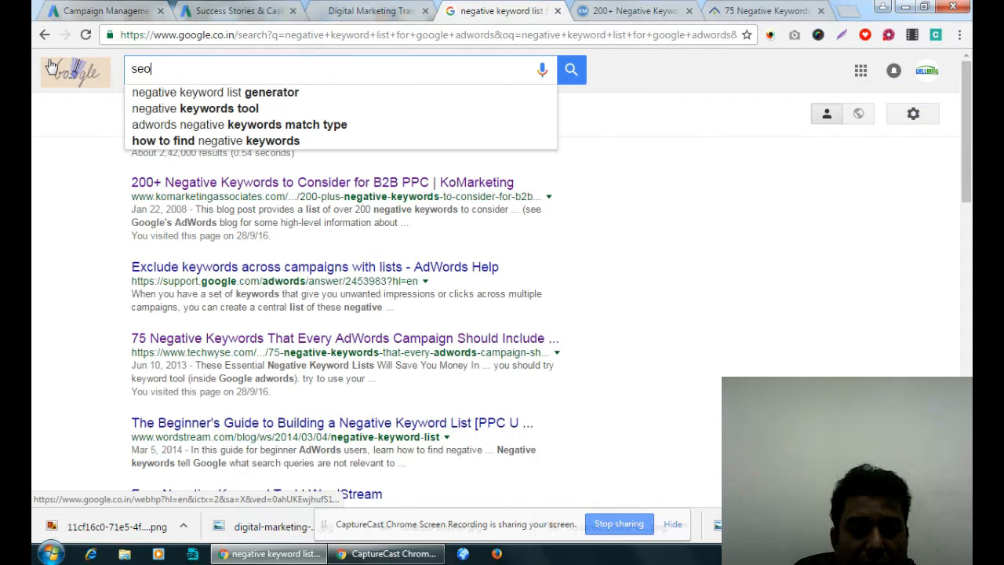
{"action": "type", "text": " training in"}
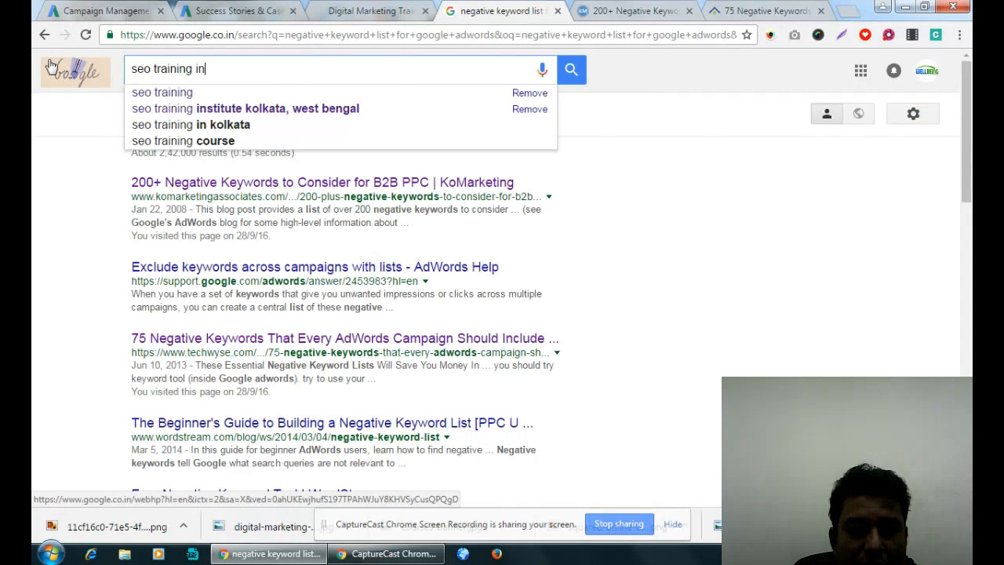
{"action": "type", "text": " kolkata"}
{"action": "key", "text": "Return"}
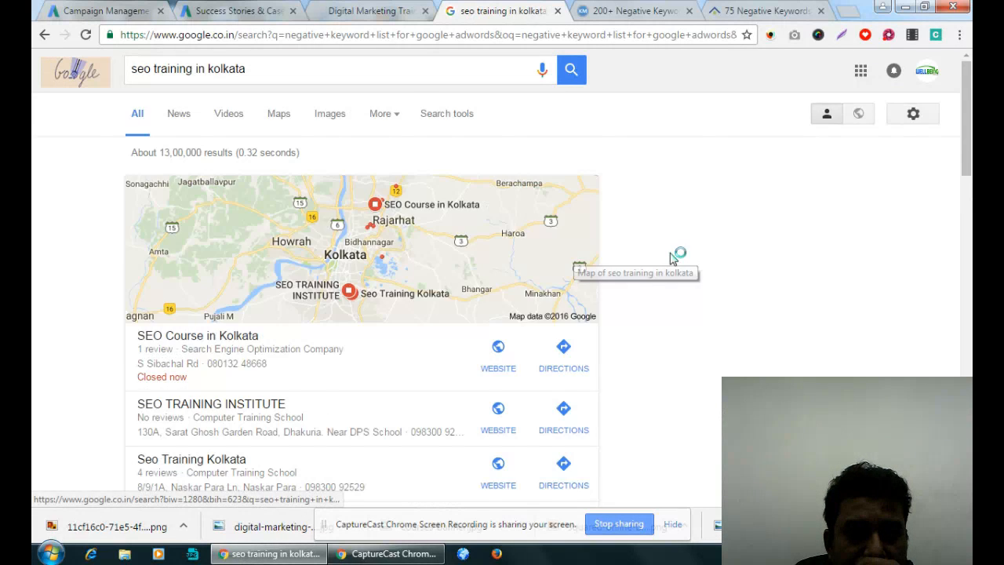
- Find the Compete Infotech Academy ad on the second results page and examine its phone number, callouts and course listing
{"action": "scroll", "coordinate": [674, 257], "scroll_direction": "down", "scroll_amount": 15}
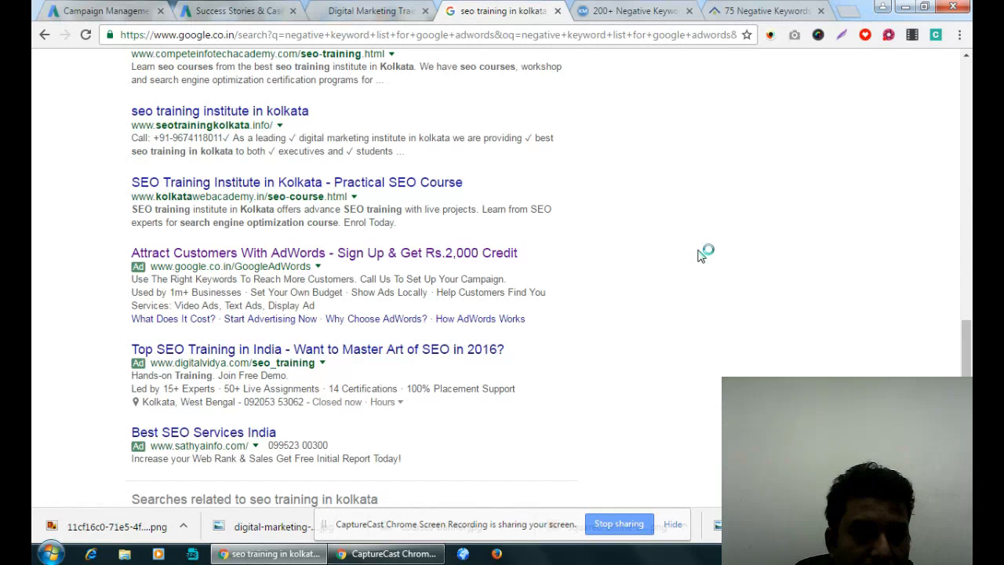
{"action": "scroll", "coordinate": [701, 252], "scroll_direction": "down", "scroll_amount": 3}
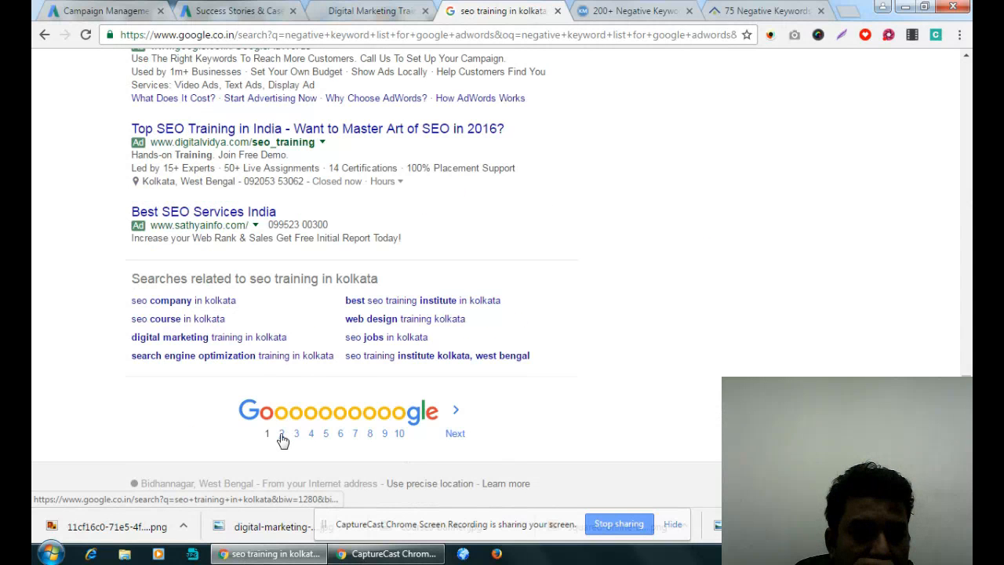
{"action": "left_click", "coordinate": [281, 435]}
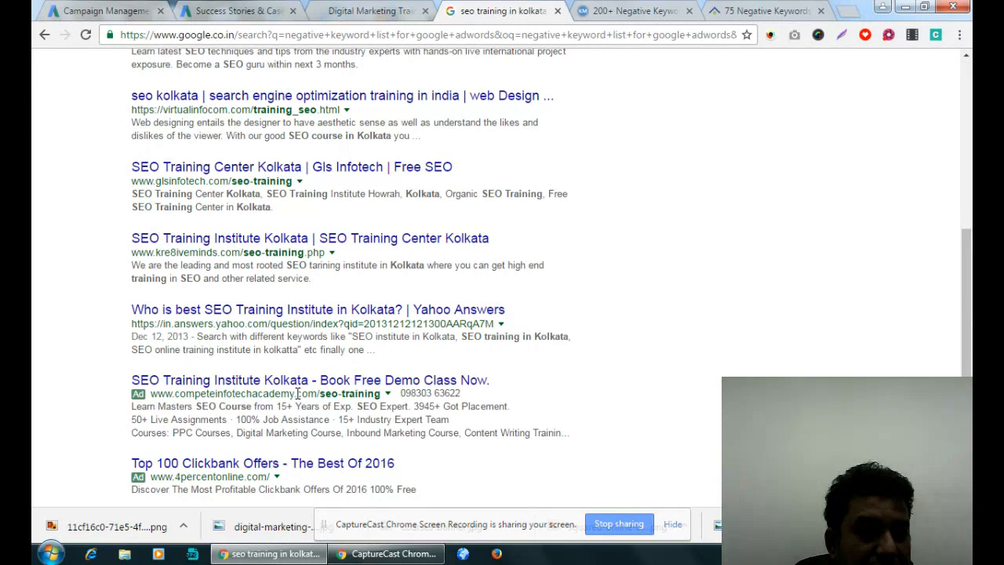
{"action": "left_click_drag", "start_coordinate": [213, 421], "coordinate": [223, 420]}
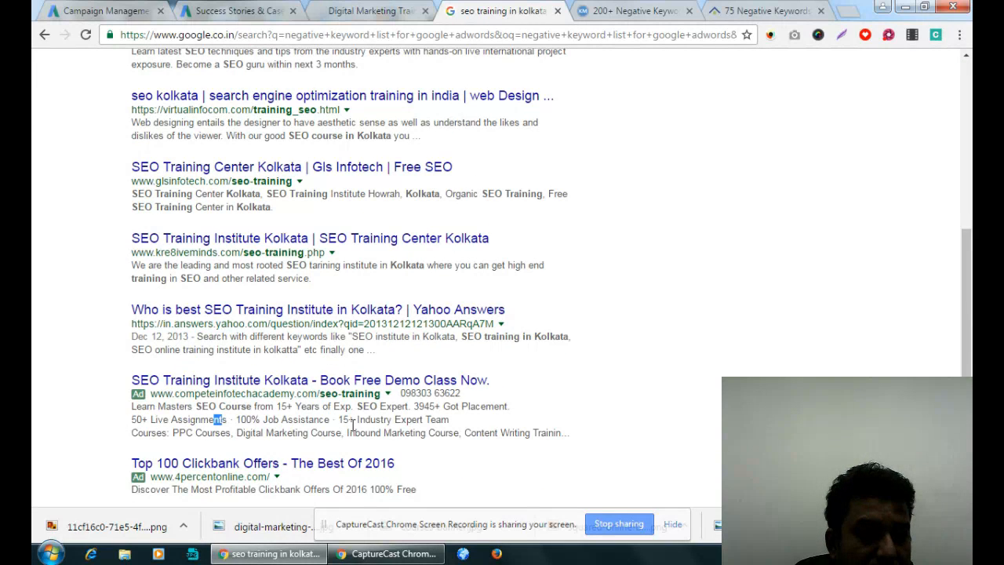
{"action": "left_click_drag", "start_coordinate": [467, 394], "coordinate": [401, 393]}
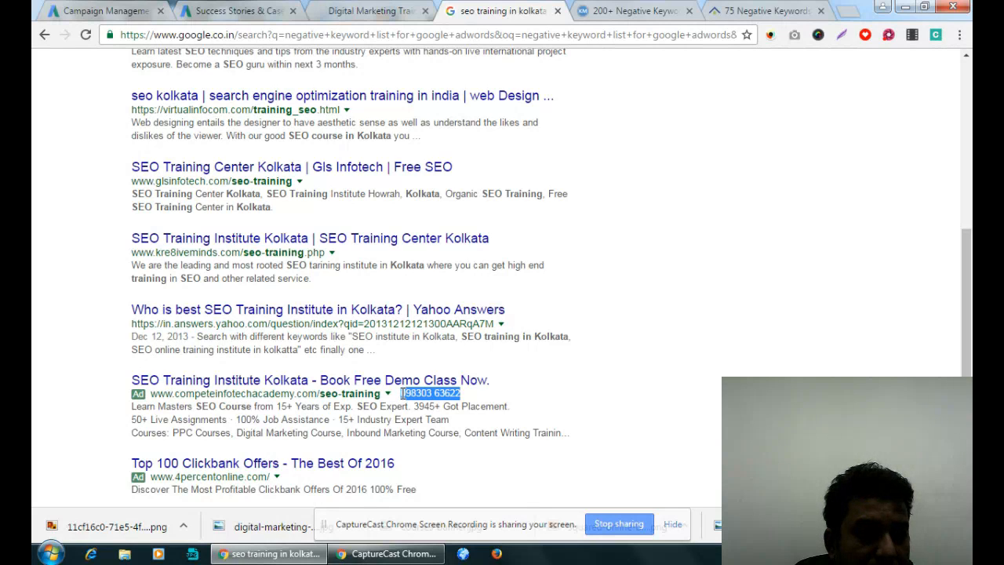
{"action": "left_click", "coordinate": [136, 419]}
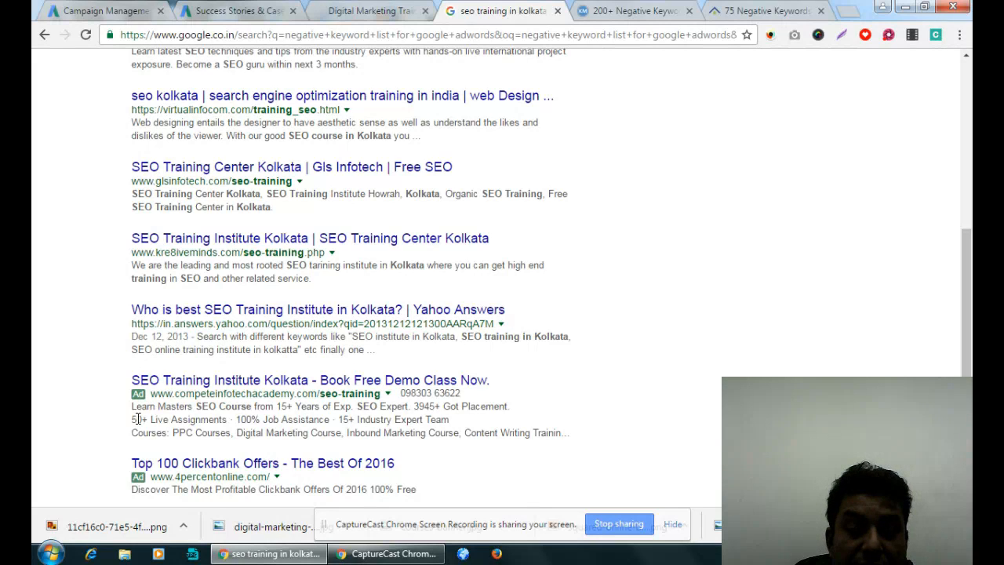
{"action": "left_click_drag", "start_coordinate": [136, 419], "coordinate": [562, 434]}
{"action": "left_click", "coordinate": [455, 428]}
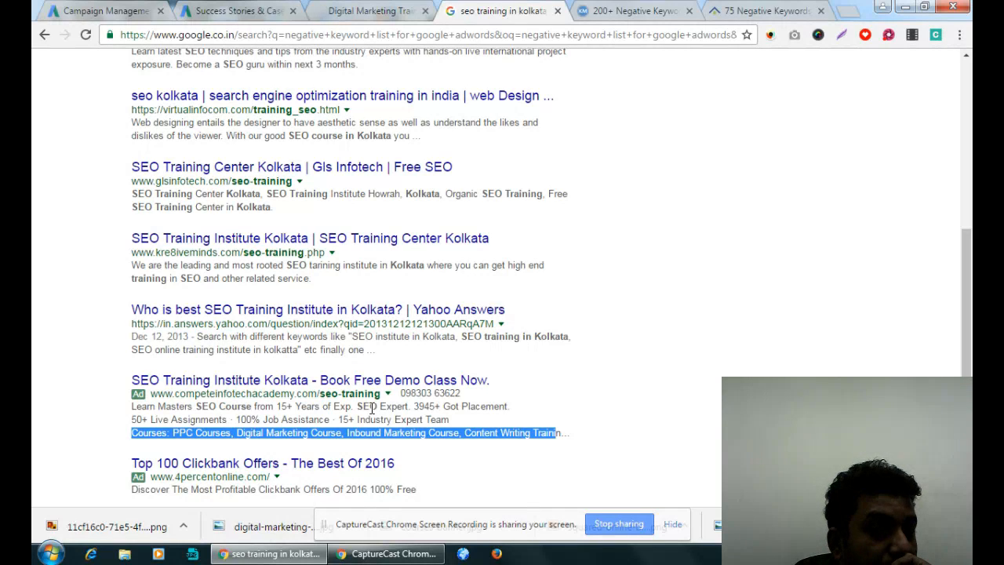
- Compare the SEO Training Institute Kolkata ad in the all-campaigns ads list with its live search listing, and return to the campaign list
{"action": "left_click", "coordinate": [106, 10]}
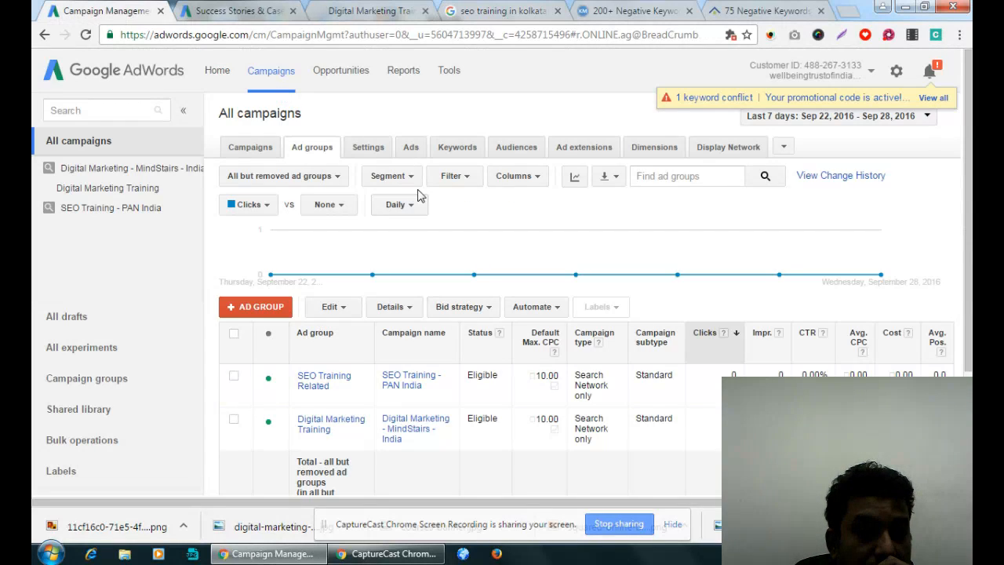
{"action": "left_click", "coordinate": [412, 149]}
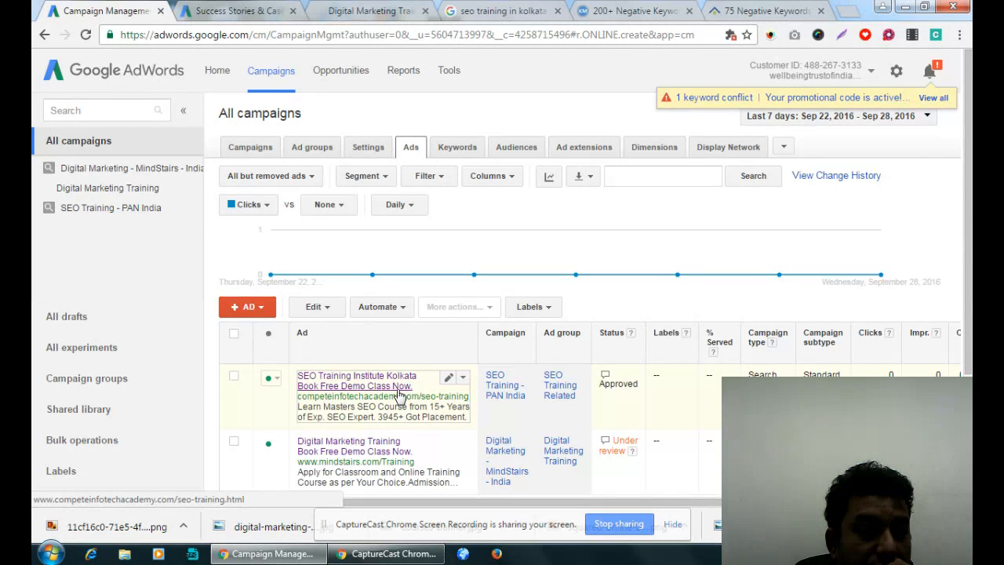
{"action": "left_click", "coordinate": [502, 10]}
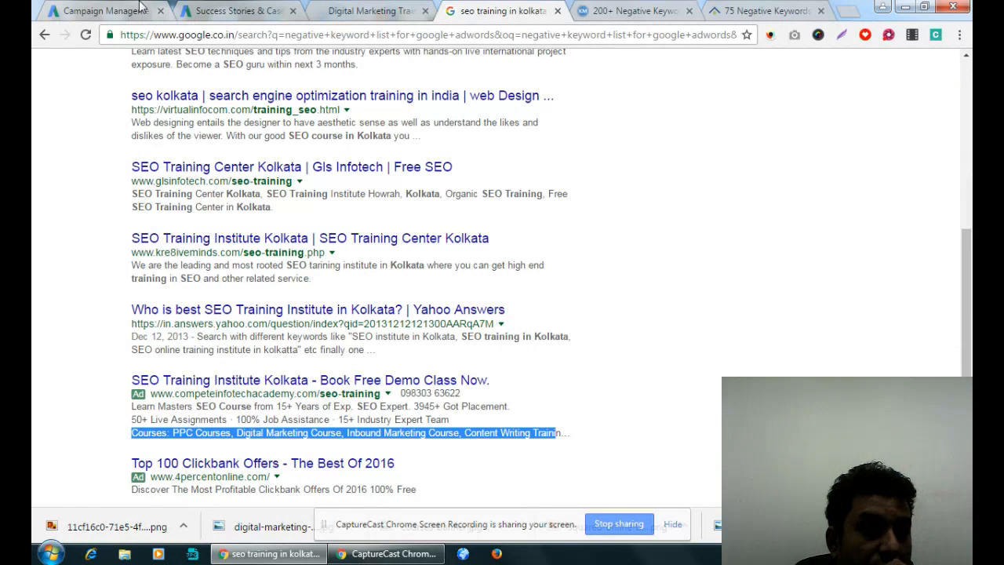
{"action": "left_click", "coordinate": [110, 11]}
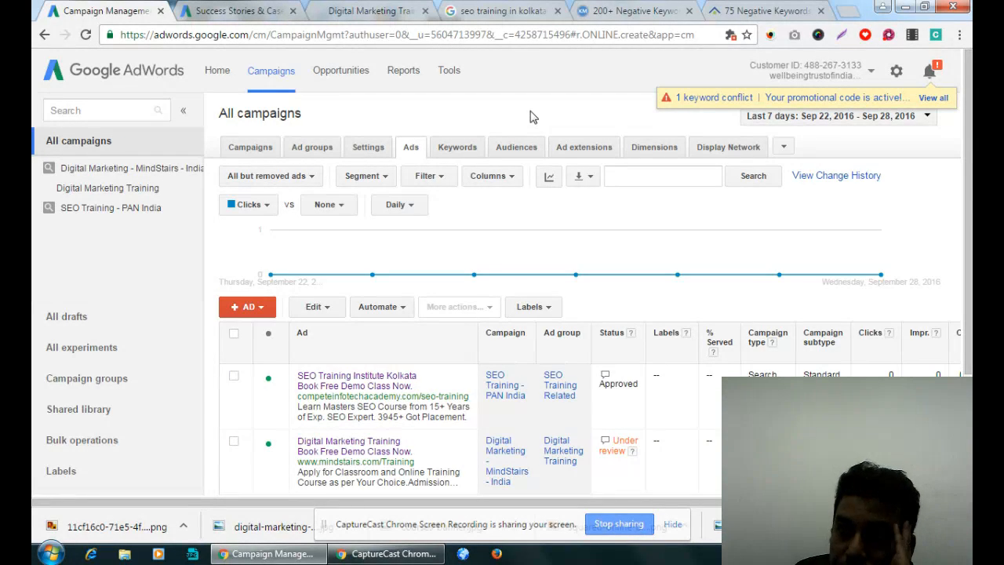
{"action": "left_click", "coordinate": [240, 151]}
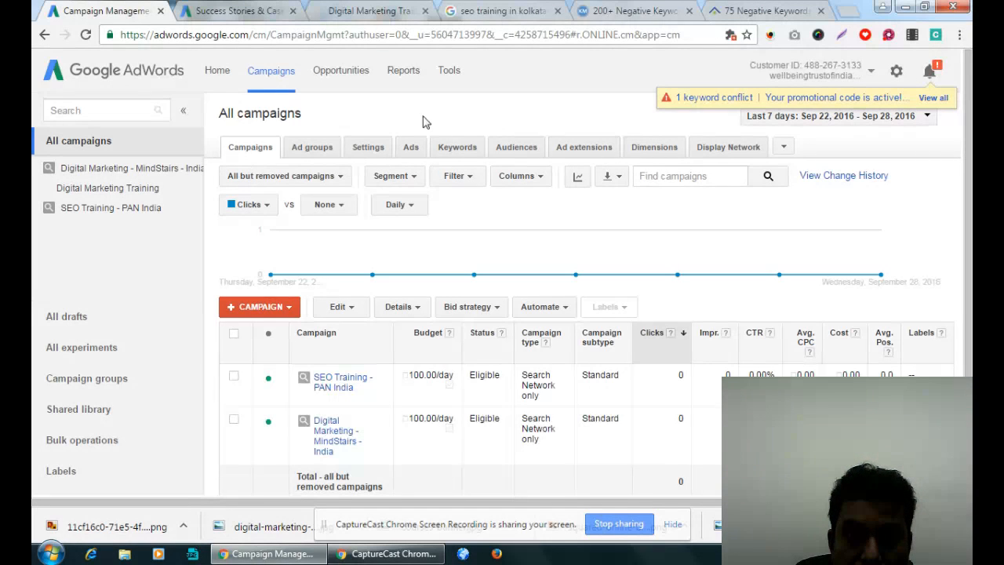
- Look through the AdWords success stories page, including the Orra, Craftsvilla, Oyo Rooms and Chumbak stories
{"action": "left_click", "coordinate": [265, 8]}
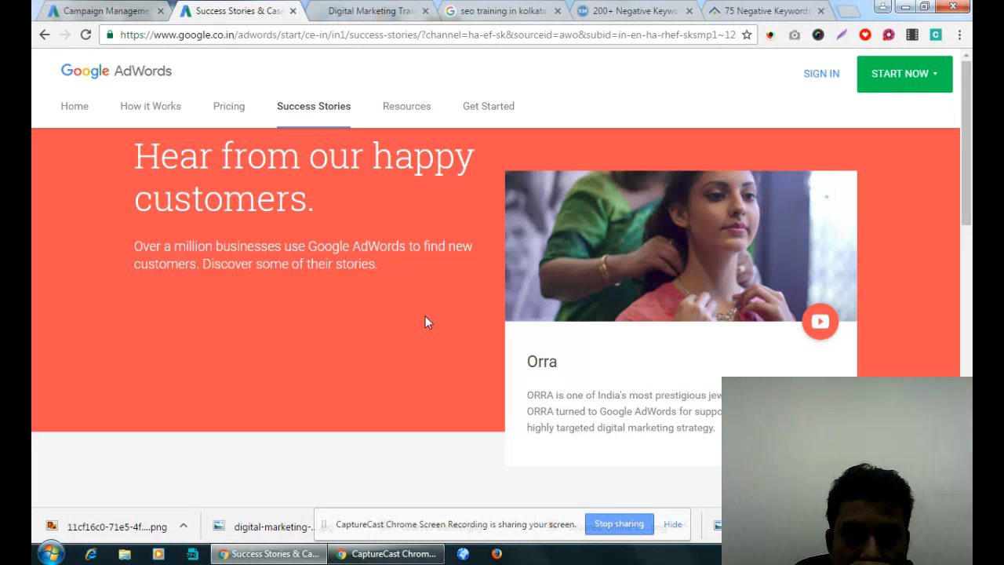
{"action": "scroll", "coordinate": [425, 321], "scroll_direction": "down", "scroll_amount": 3}
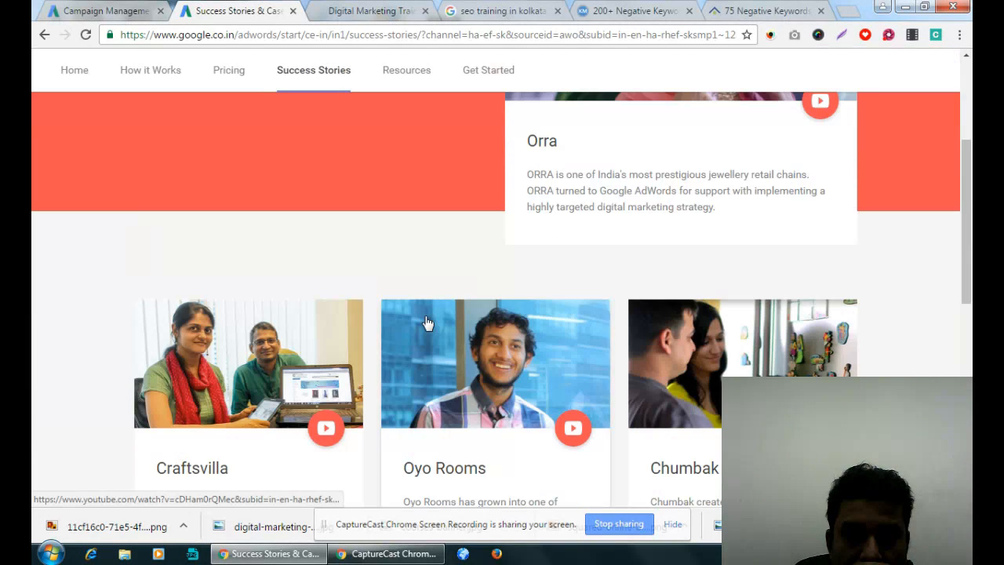
{"action": "scroll", "coordinate": [425, 321], "scroll_direction": "down", "scroll_amount": 1}
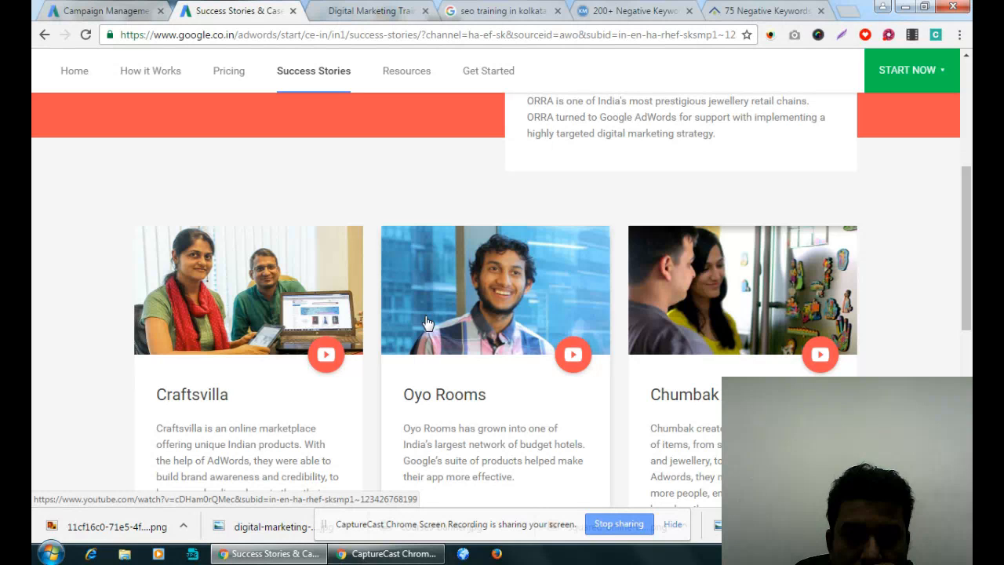
{"action": "scroll", "coordinate": [426, 322], "scroll_direction": "down", "scroll_amount": 2}
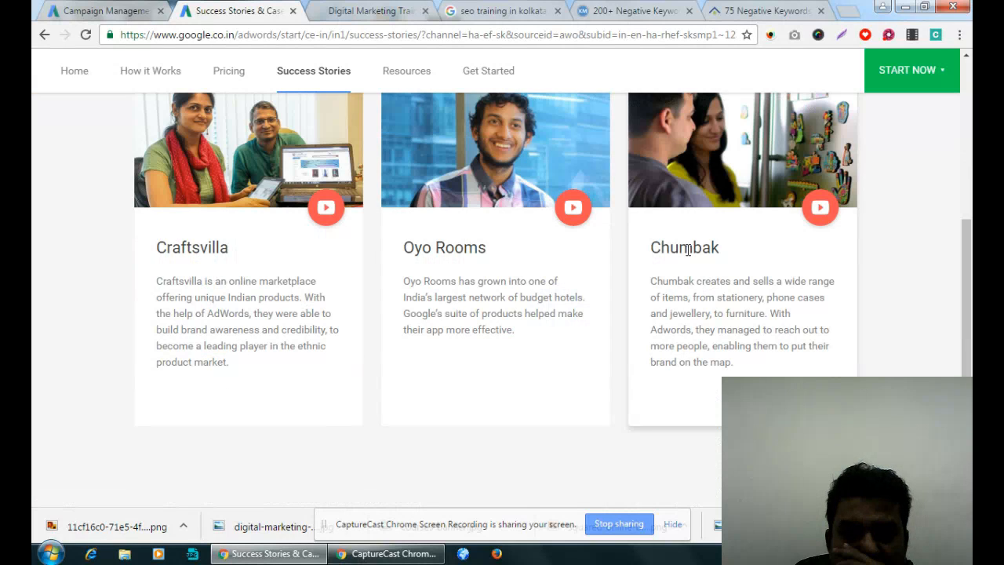
{"action": "scroll", "coordinate": [414, 308], "scroll_direction": "up", "scroll_amount": 3}
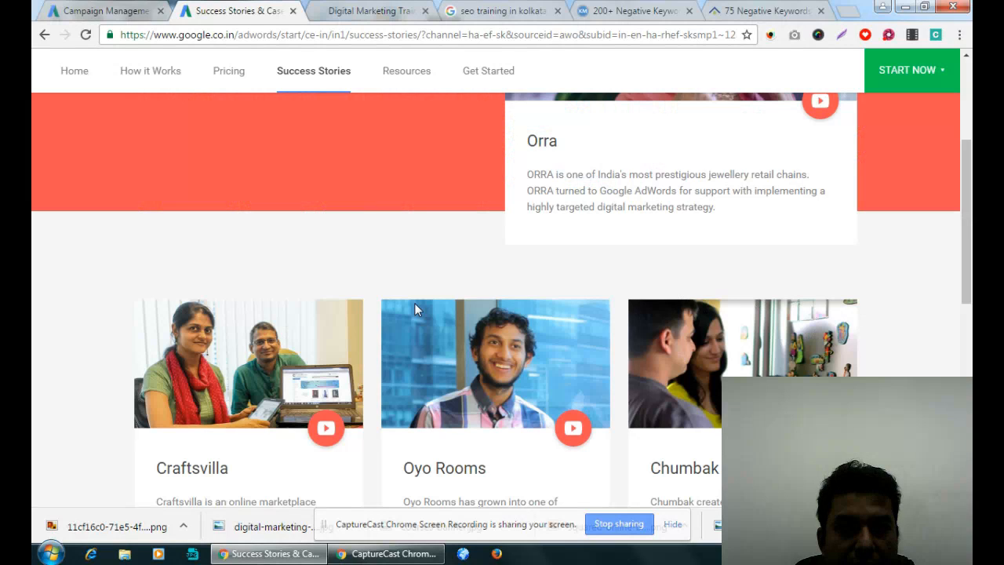
- Resolve the AdWords keyword conflict by removing the campaign-level negative keyword "online", and return to the campaign list
{"action": "left_click", "coordinate": [116, 9]}
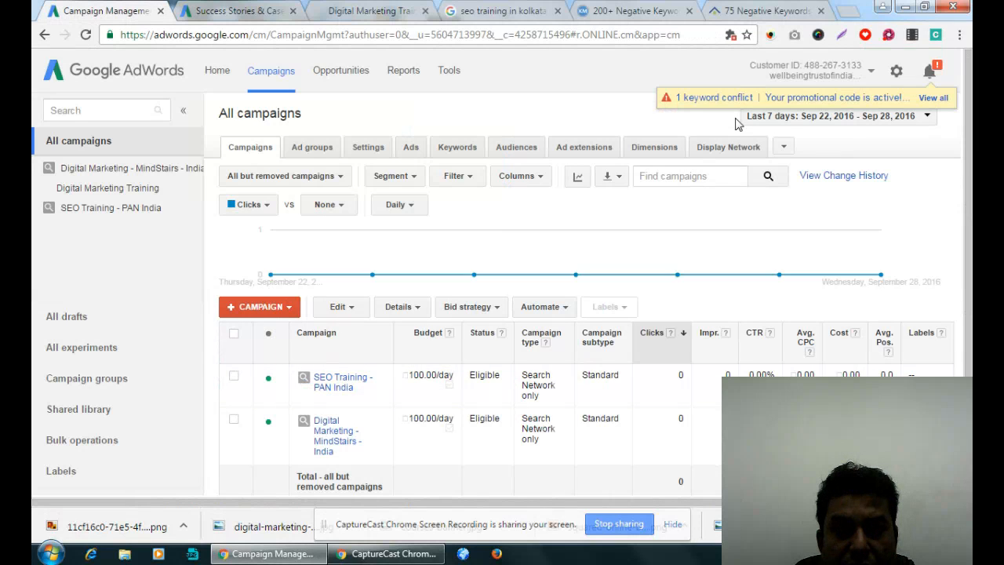
{"action": "left_click", "coordinate": [696, 99]}
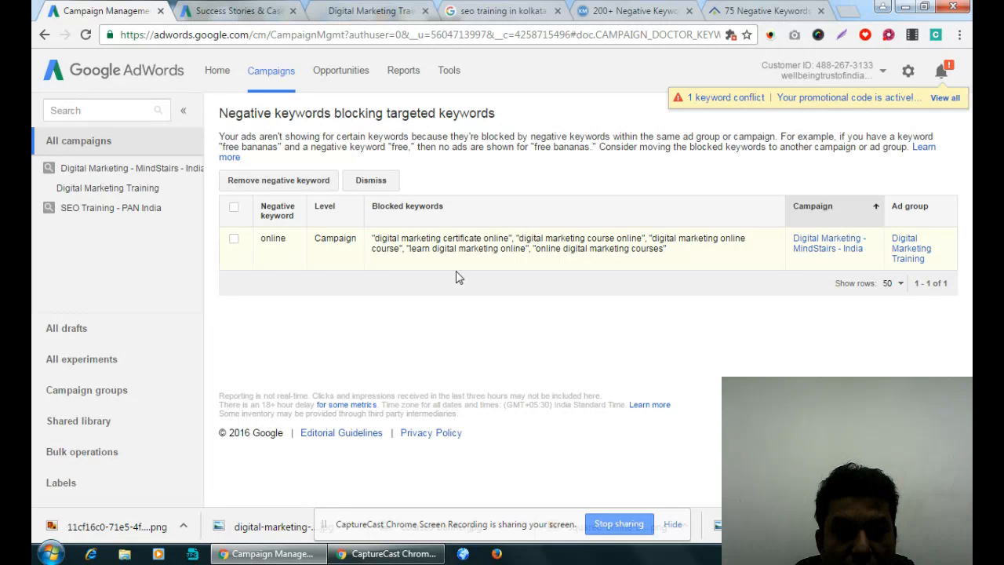
{"action": "left_click", "coordinate": [233, 239]}
{"action": "left_click", "coordinate": [291, 183]}
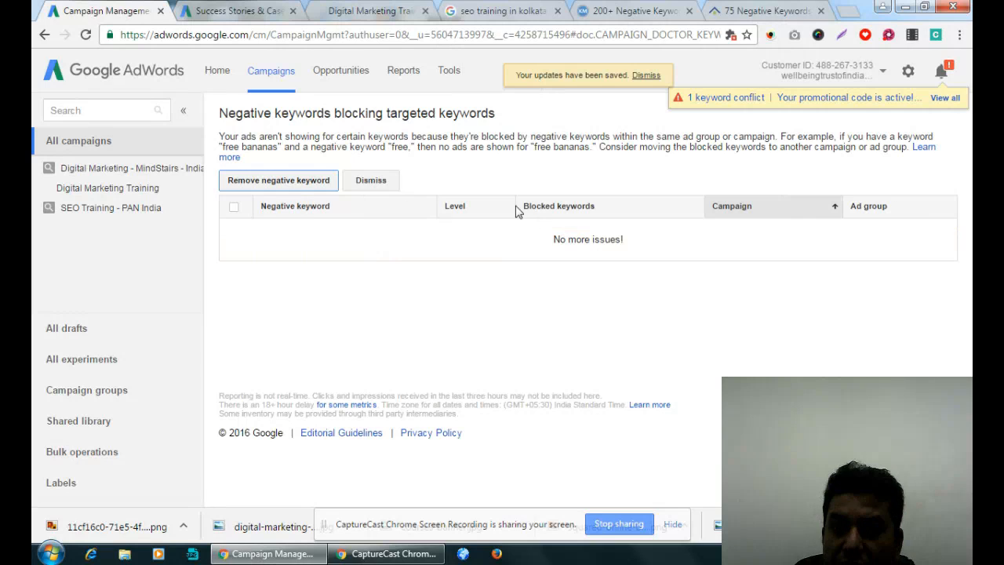
{"action": "left_click", "coordinate": [272, 73]}
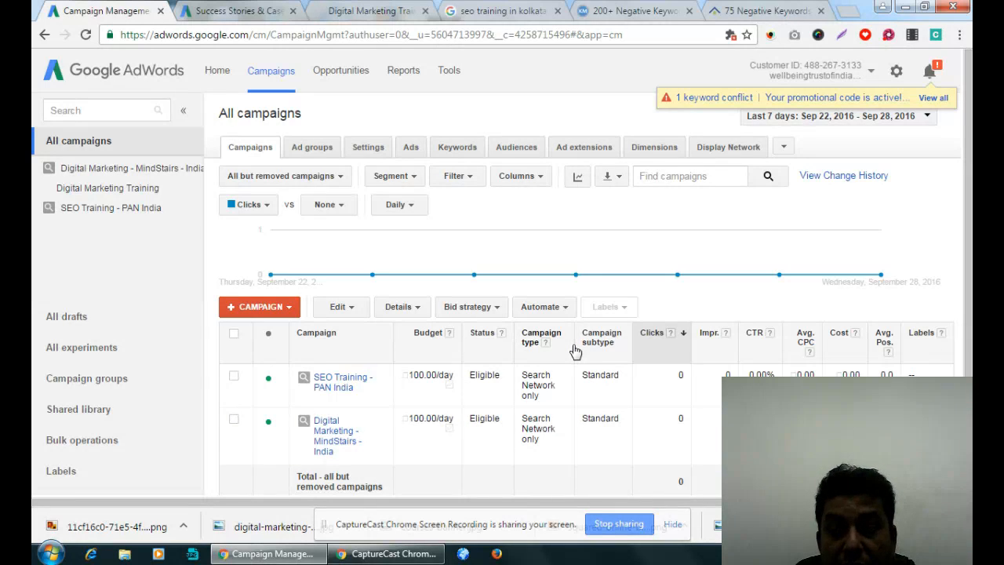
- Switch to Microsoft Excel and open the recent Daily Training Schedule workbook in a maximized window
{"action": "left_click", "coordinate": [50, 554]}
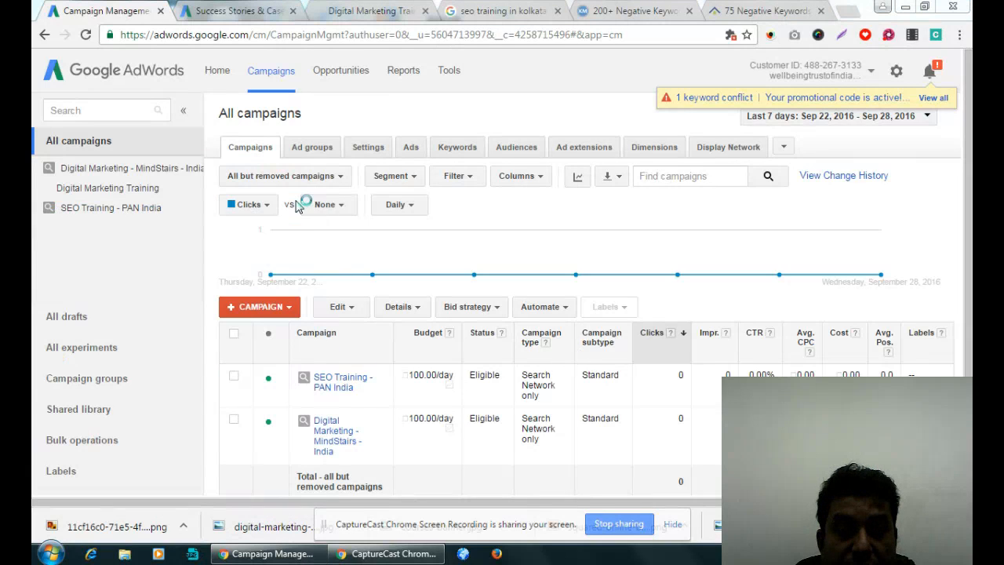
{"action": "left_click", "coordinate": [292, 202]}
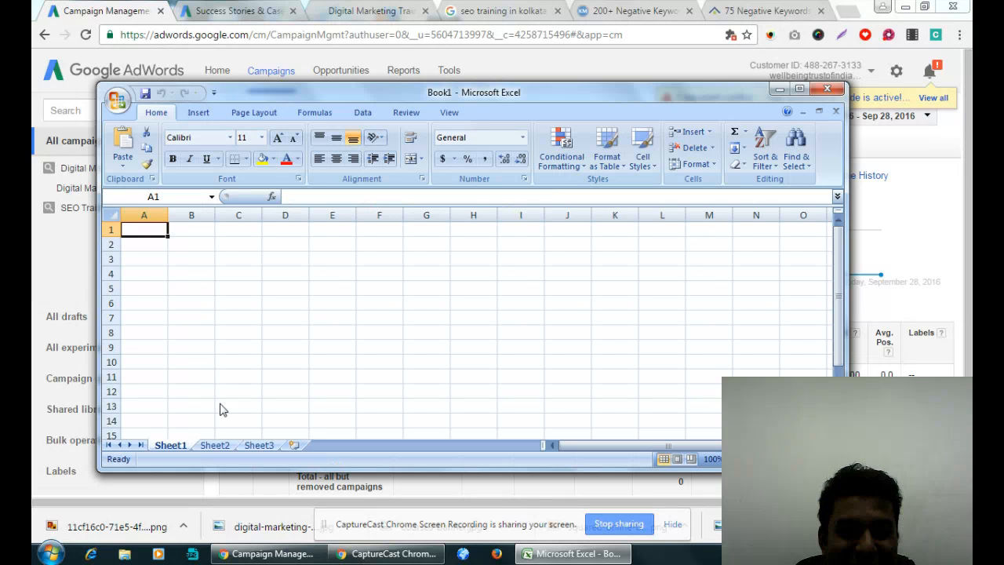
{"action": "left_click", "coordinate": [117, 104]}
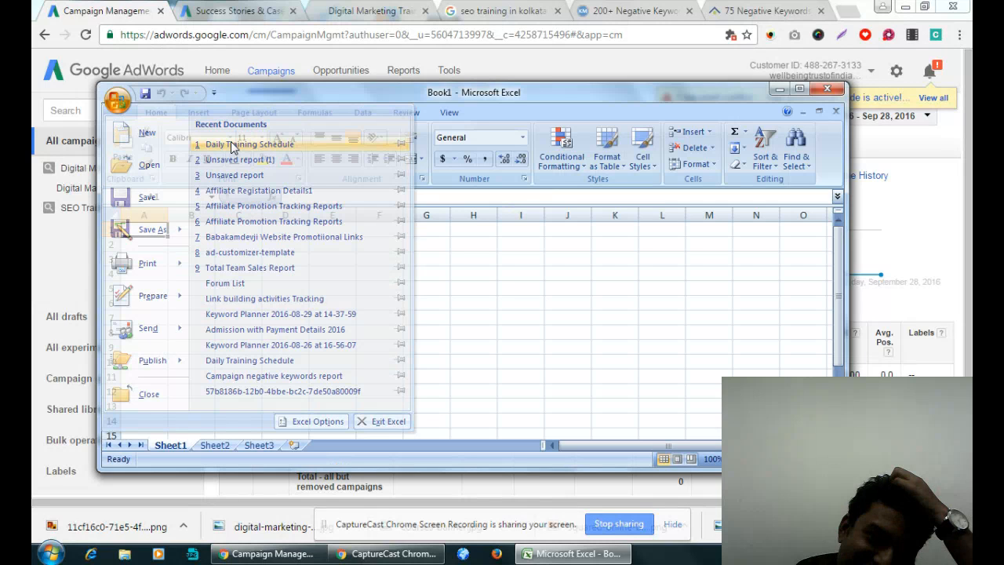
{"action": "left_click", "coordinate": [233, 145]}
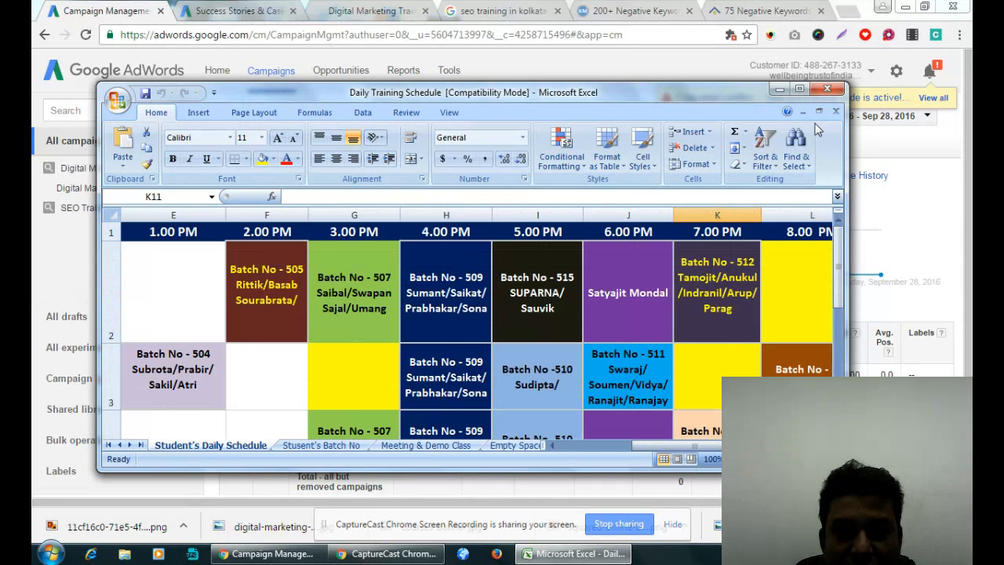
{"action": "left_click", "coordinate": [799, 88]}
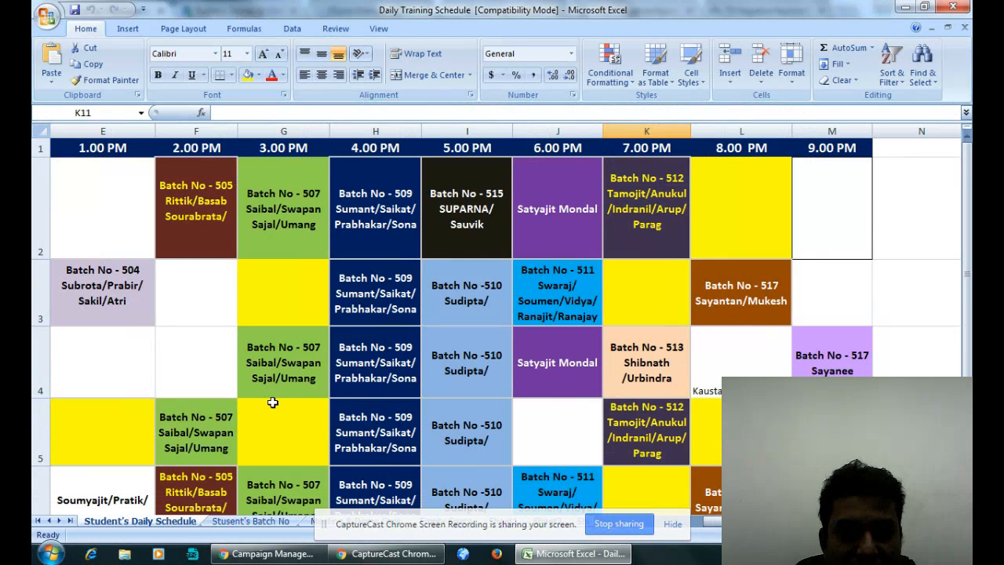
- Check the Batch No - 512 slots in the 7.00 PM column of the Student's Daily Schedule sheet
{"action": "left_click", "coordinate": [307, 393]}
{"action": "left_click", "coordinate": [651, 246]}
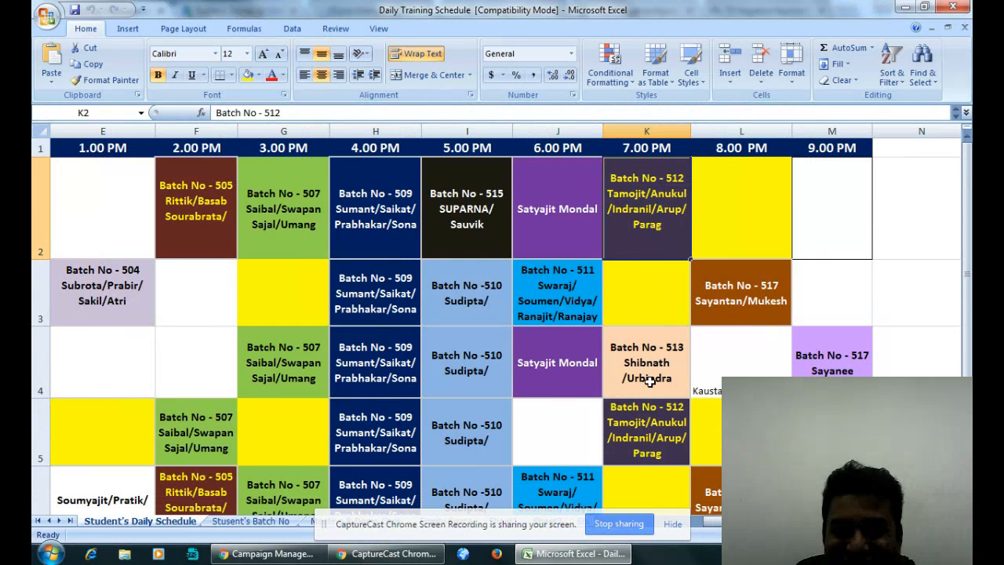
{"action": "scroll", "coordinate": [648, 382], "scroll_direction": "down", "scroll_amount": 1}
{"action": "left_click", "coordinate": [654, 254]}
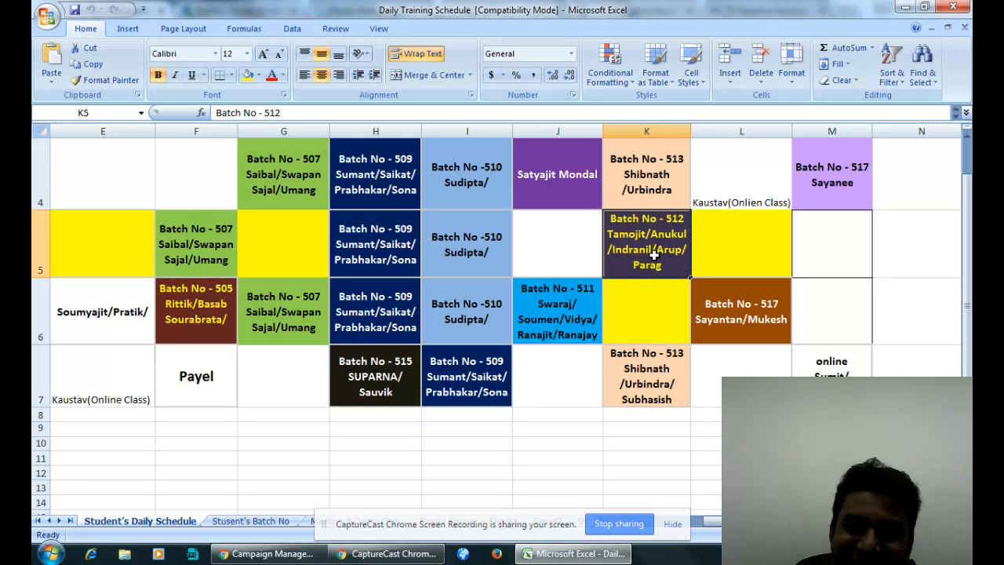
{"action": "scroll", "coordinate": [643, 286], "scroll_direction": "up", "scroll_amount": 1}
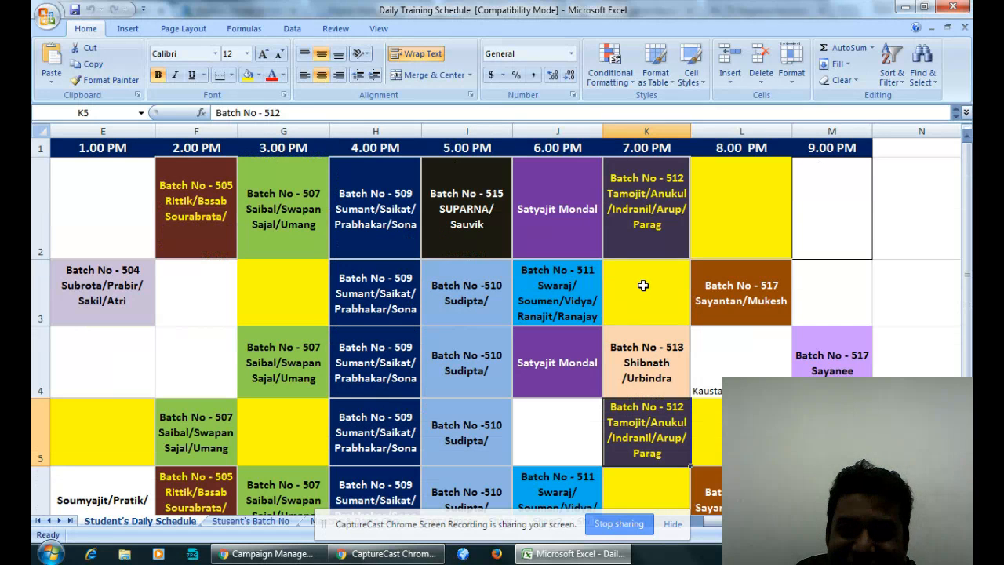
{"action": "left_click", "coordinate": [647, 188]}
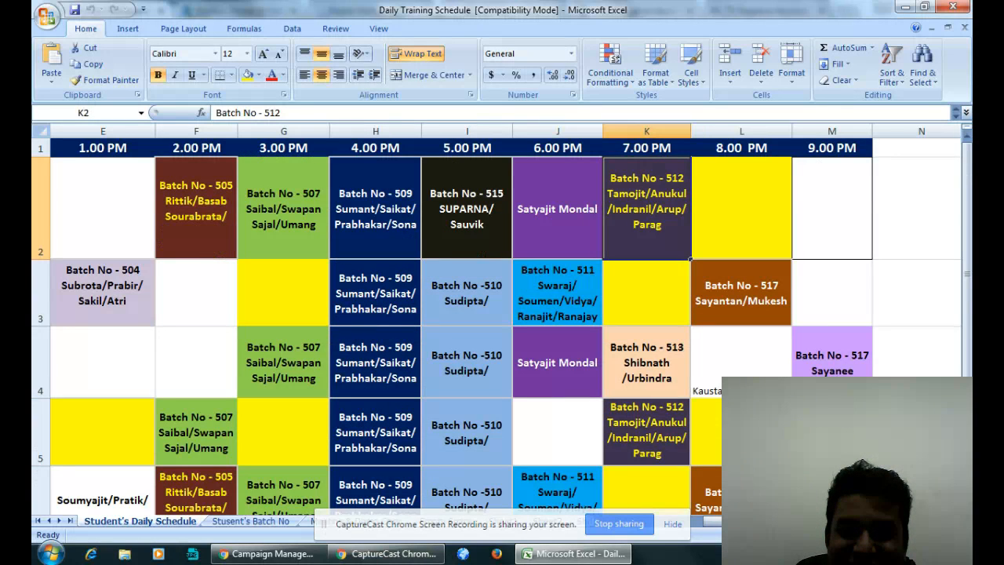
- Check the calendar date against the Batch No - 512 slot at 7.00 PM in row 2 of the schedule
{"action": "left_click", "coordinate": [935, 553]}
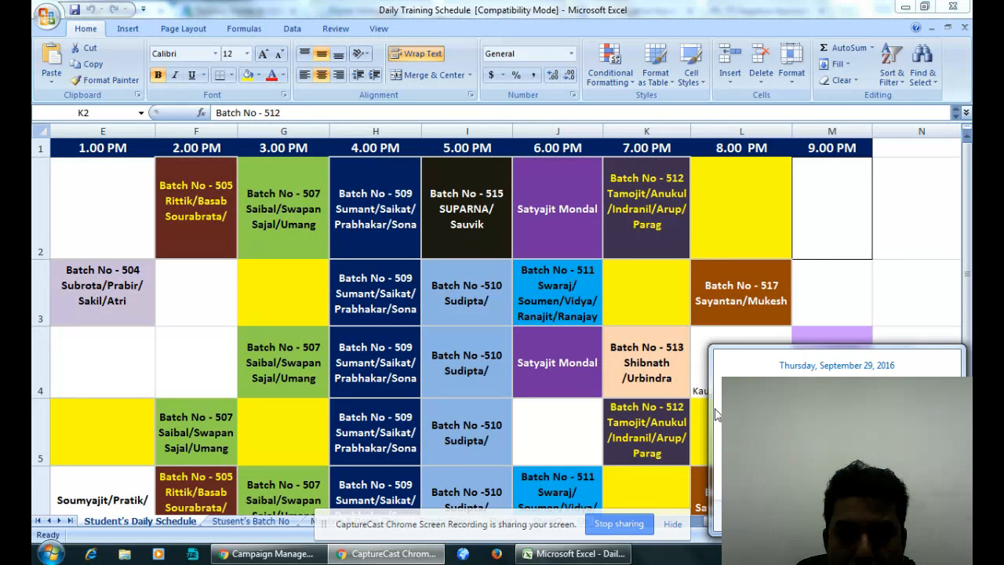
{"action": "left_click", "coordinate": [667, 193]}
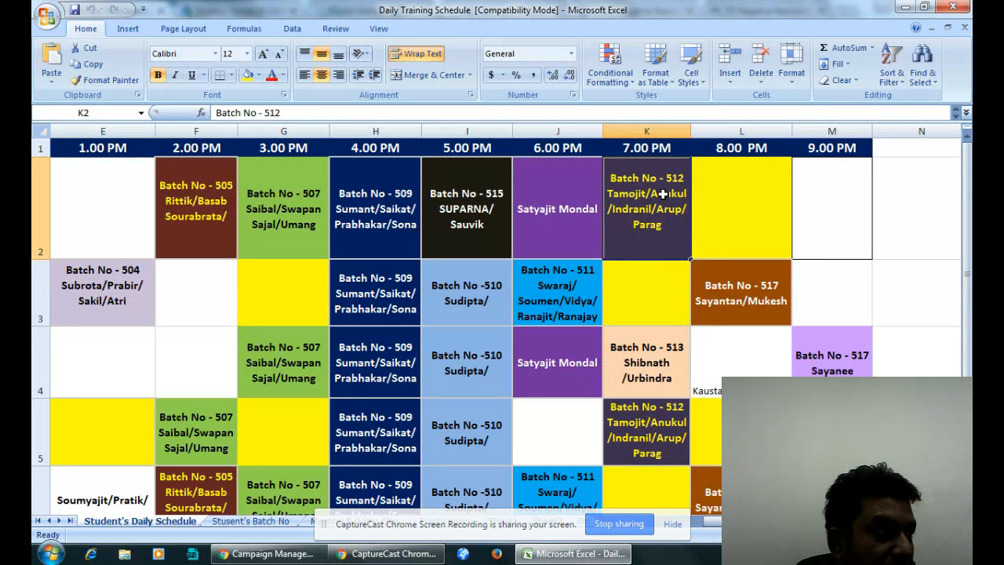
{"action": "double_click", "coordinate": [663, 193]}
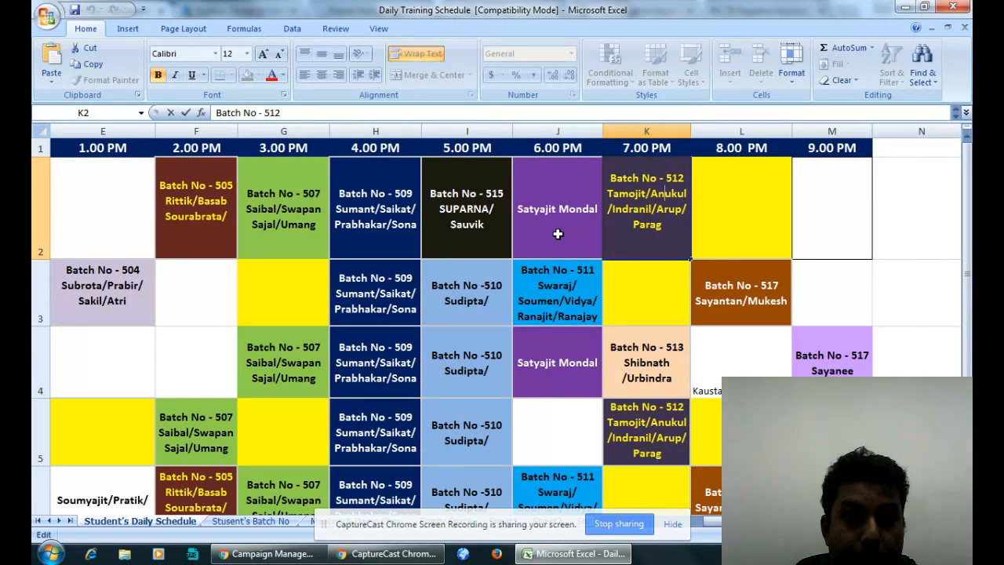
- Review the 6.00 PM and 7.00 PM batch slots in rows 2 to 5 of the Student's Daily Schedule sheet
{"action": "left_click", "coordinate": [558, 233]}
{"action": "left_click", "coordinate": [549, 285]}
{"action": "left_click", "coordinate": [547, 359]}
{"action": "left_click", "coordinate": [552, 295]}
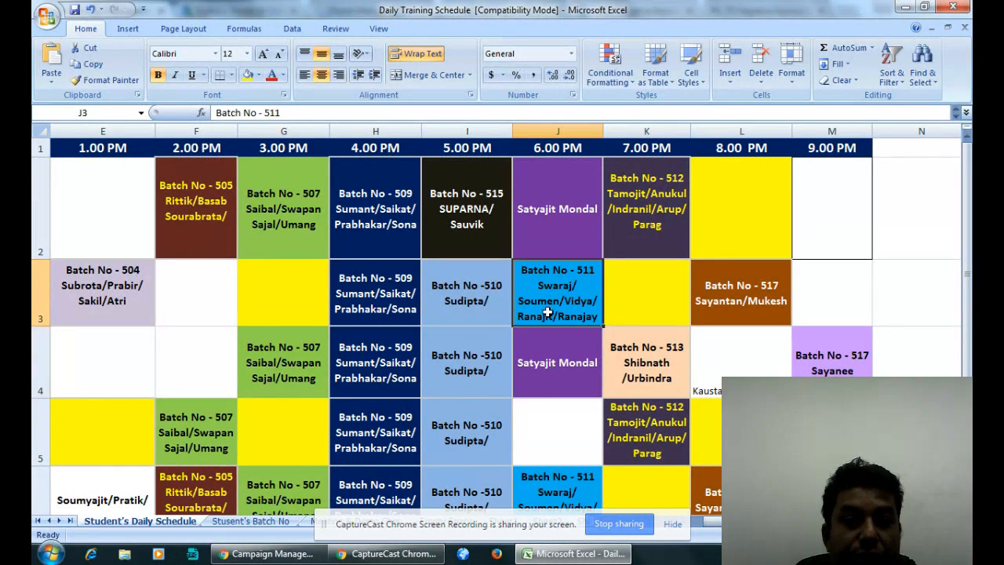
{"action": "left_click", "coordinate": [554, 232]}
{"action": "left_click", "coordinate": [667, 229]}
{"action": "left_click", "coordinate": [632, 317]}
{"action": "left_click", "coordinate": [644, 385]}
{"action": "left_click", "coordinate": [638, 289]}
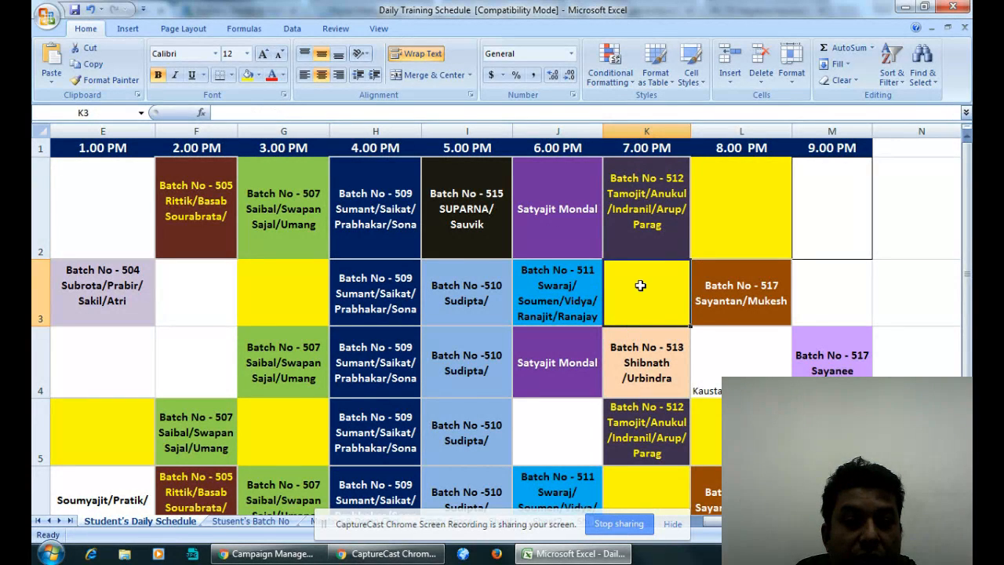
{"action": "left_click", "coordinate": [638, 237]}
{"action": "left_click", "coordinate": [635, 300]}
{"action": "left_click", "coordinate": [648, 379]}
{"action": "left_click", "coordinate": [645, 422]}
{"action": "left_click", "coordinate": [648, 356]}
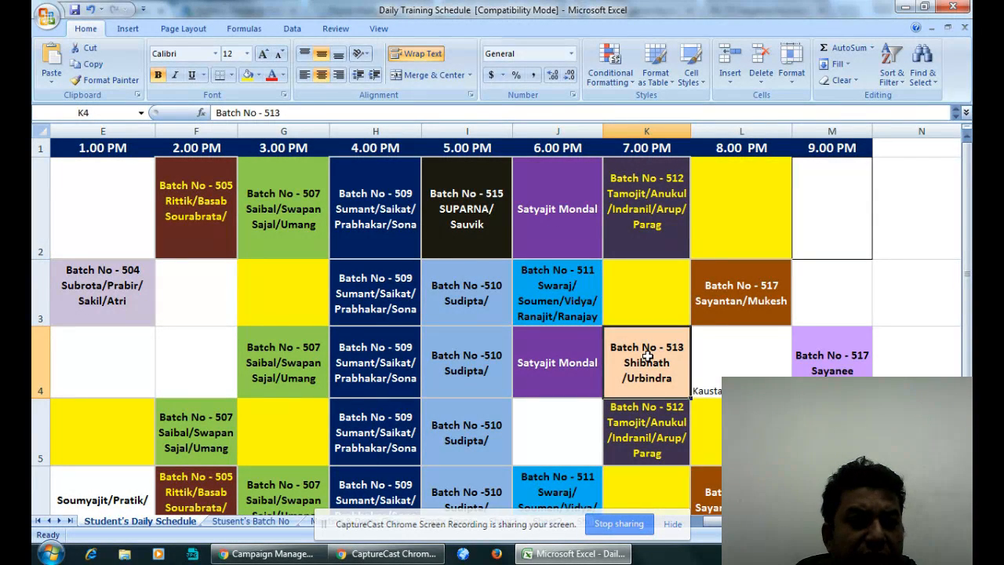
{"action": "left_click", "coordinate": [622, 275]}
{"action": "left_click", "coordinate": [637, 237]}
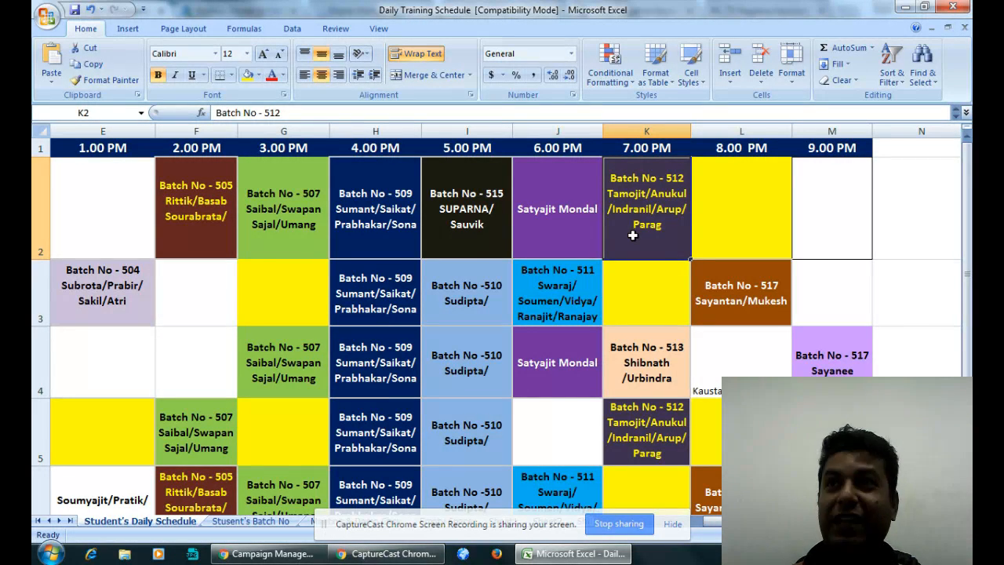
- Switch to the AdWords campaign list in Chrome and bring up the CaptureCast recording controls
{"action": "left_click", "coordinate": [267, 553]}
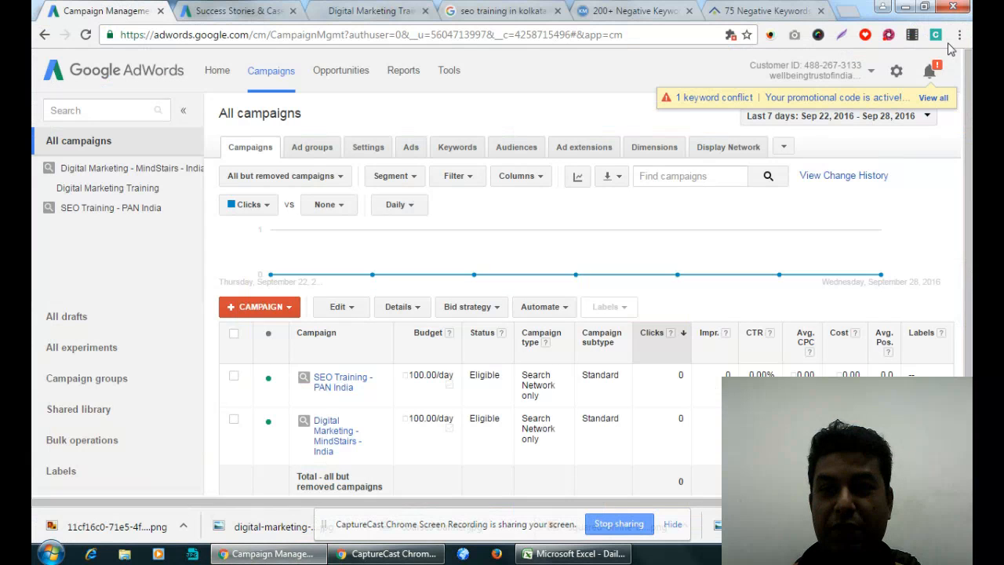
{"action": "left_click", "coordinate": [888, 36]}
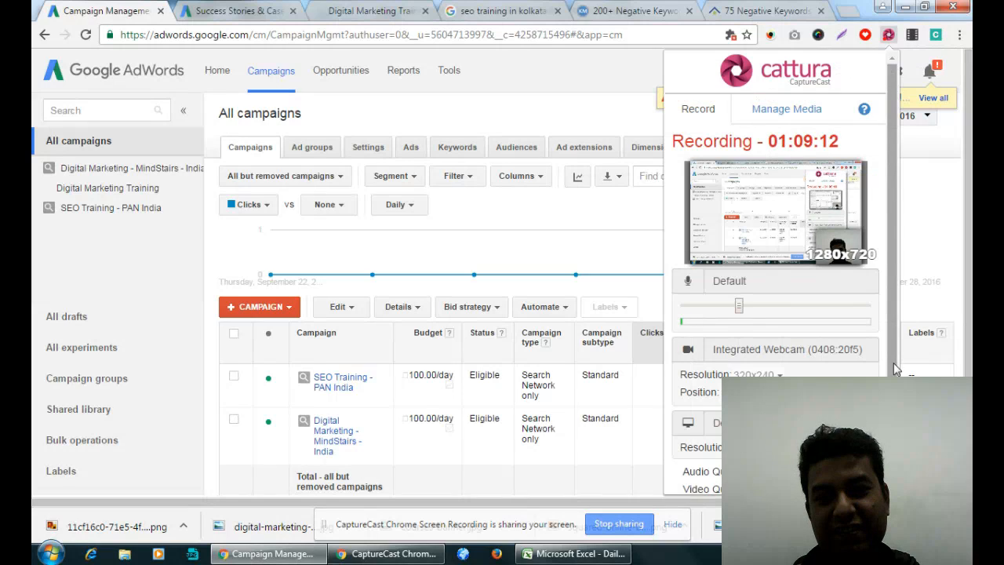
{"action": "scroll", "coordinate": [776, 235], "scroll_direction": "down", "scroll_amount": 2}
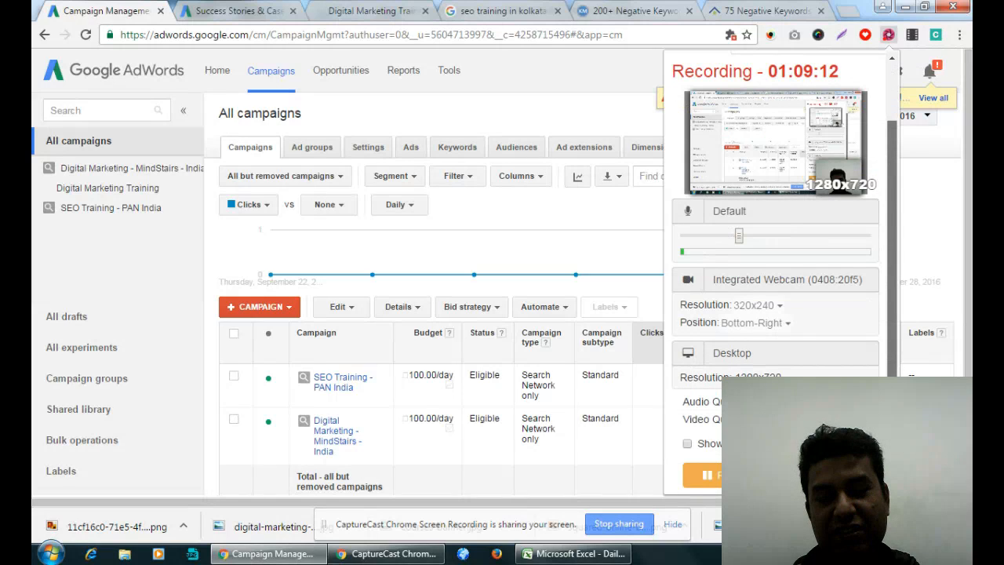